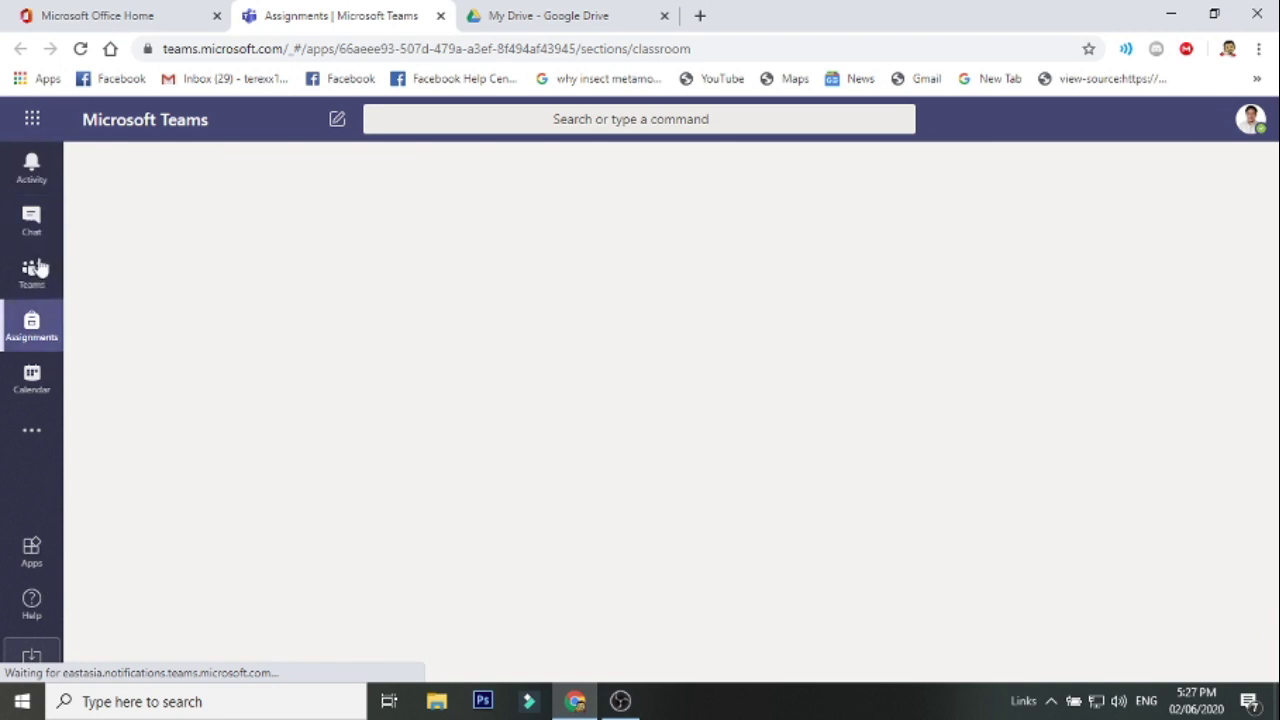
- Check the Activity feed, then switch to Chat to show the Contacts list
left_click(48, 177)
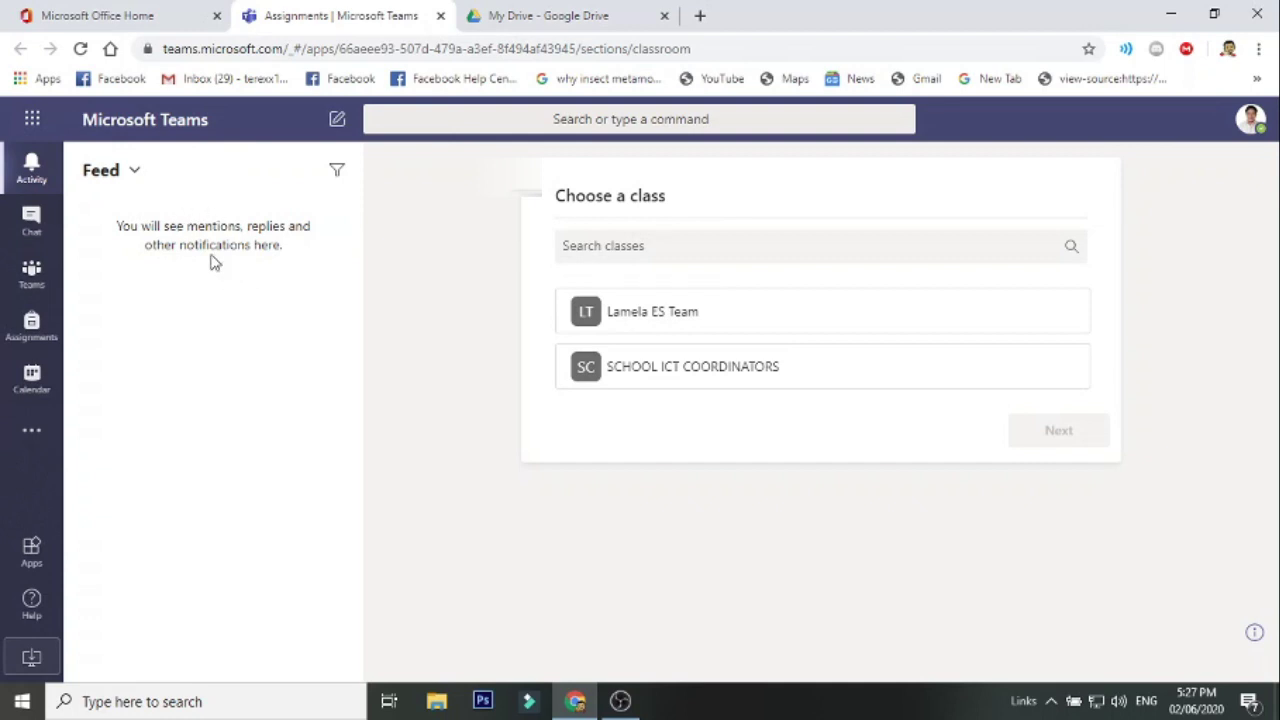
left_click(40, 228)
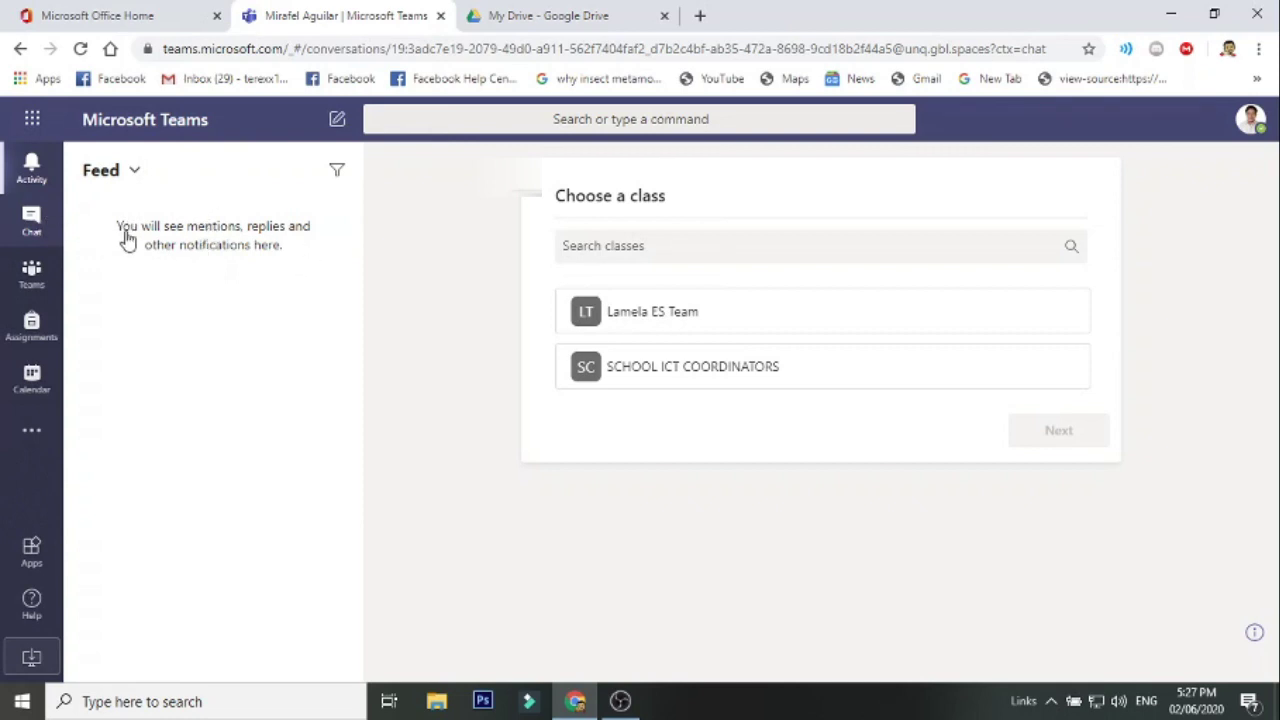
left_click(40, 232)
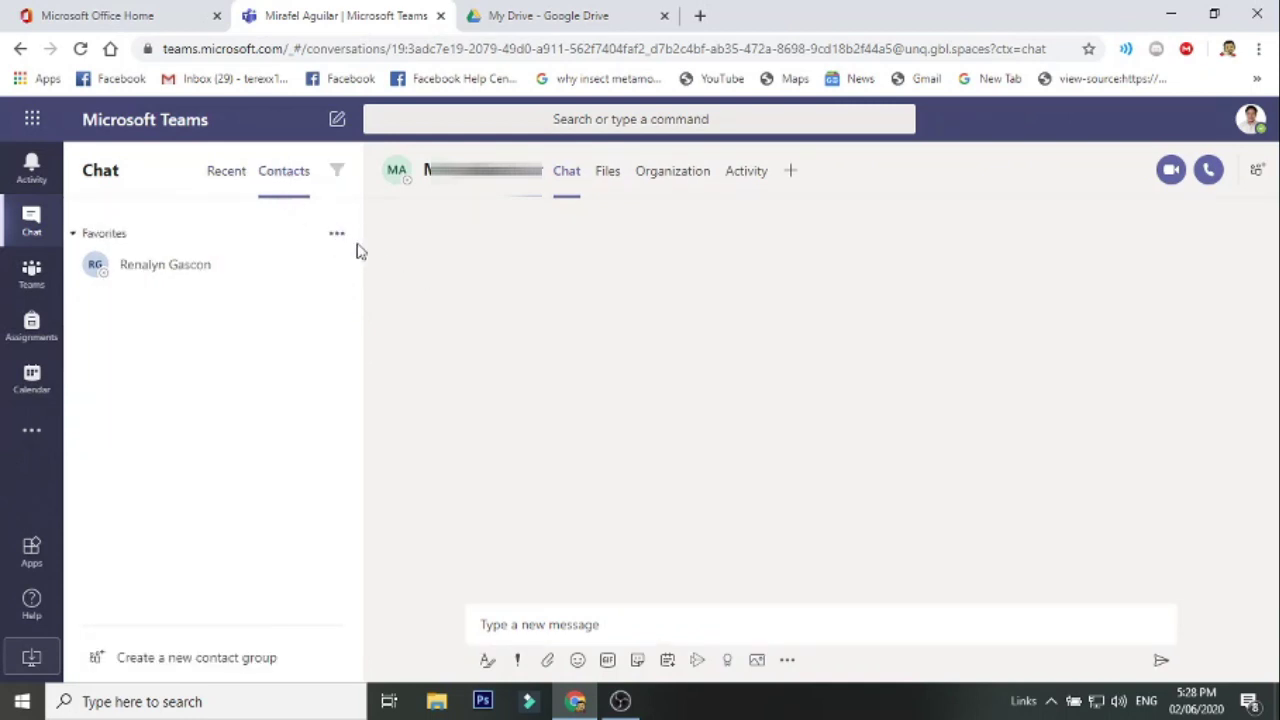
- Add a second teacher contact to the Favorites group by searching their name
left_click(339, 238)
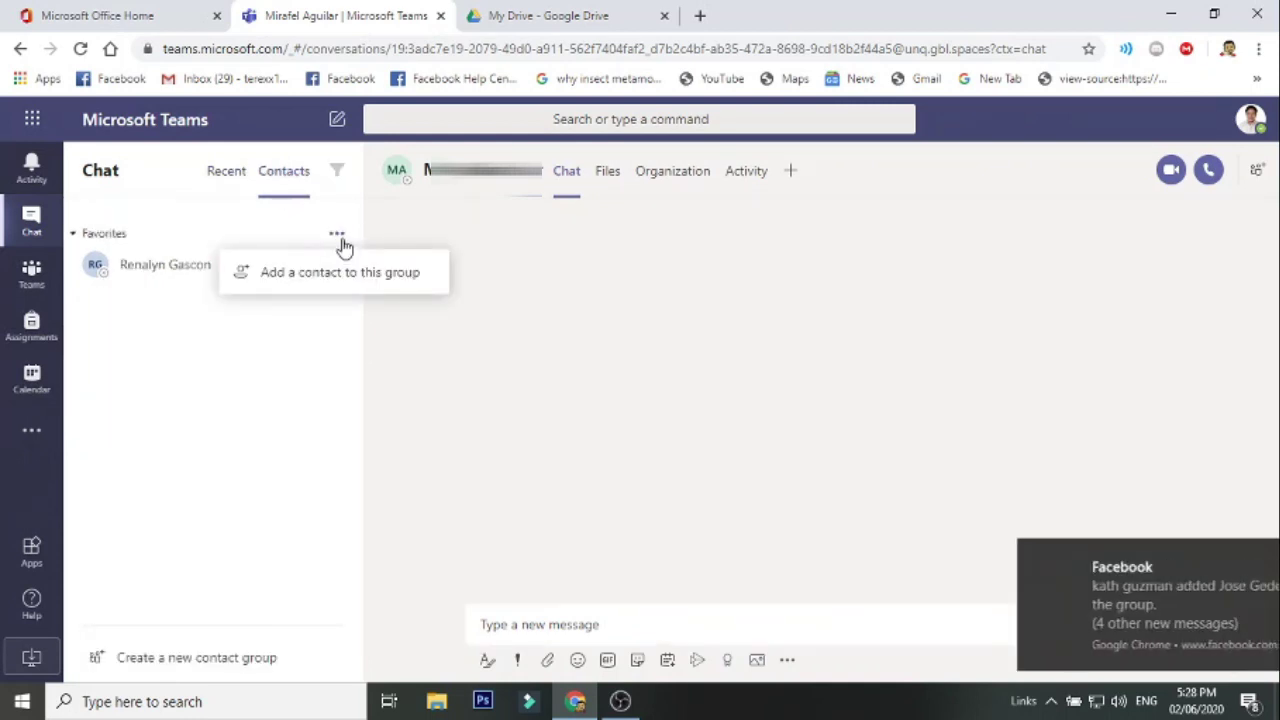
left_click(302, 284)
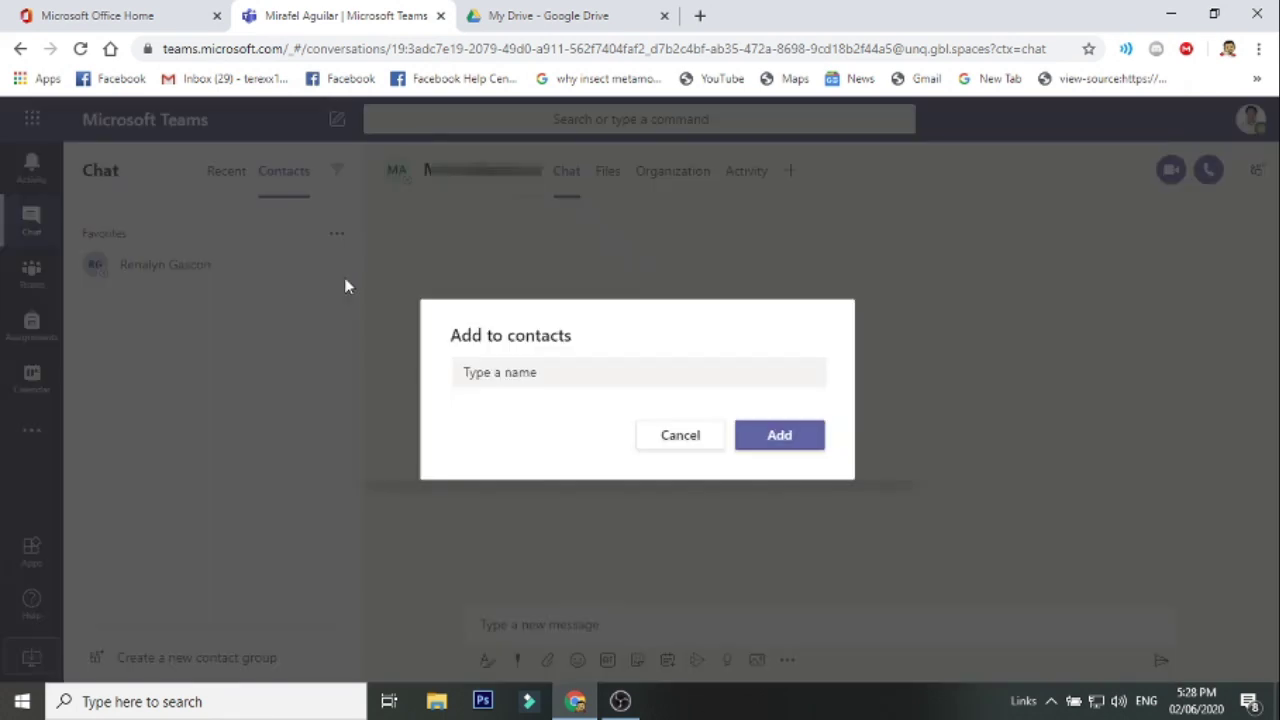
left_click(592, 371)
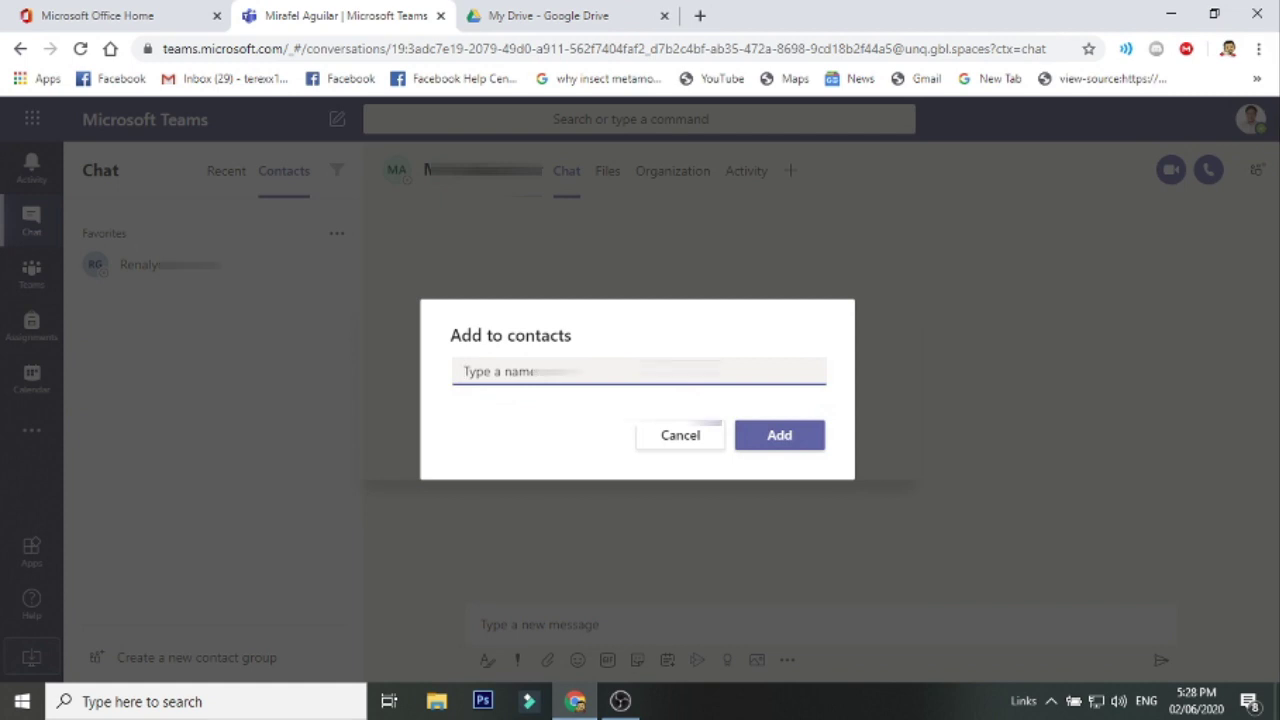
type("Rochita")
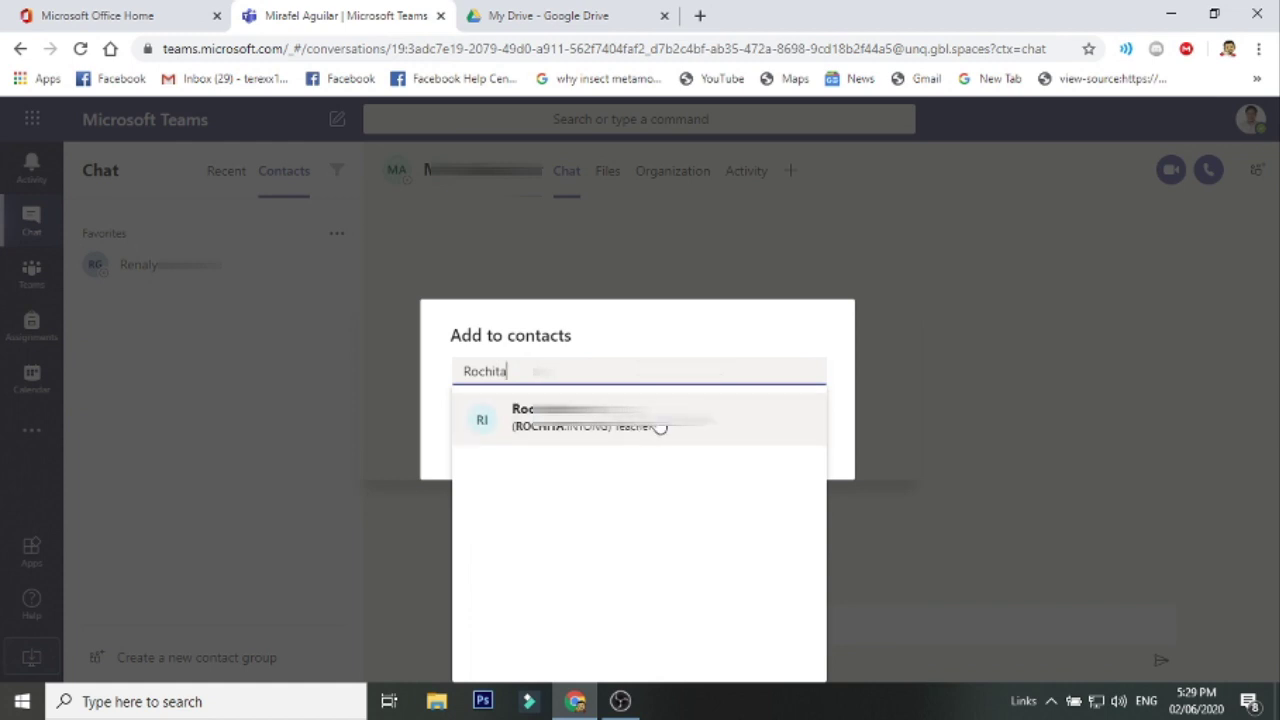
left_click(722, 410)
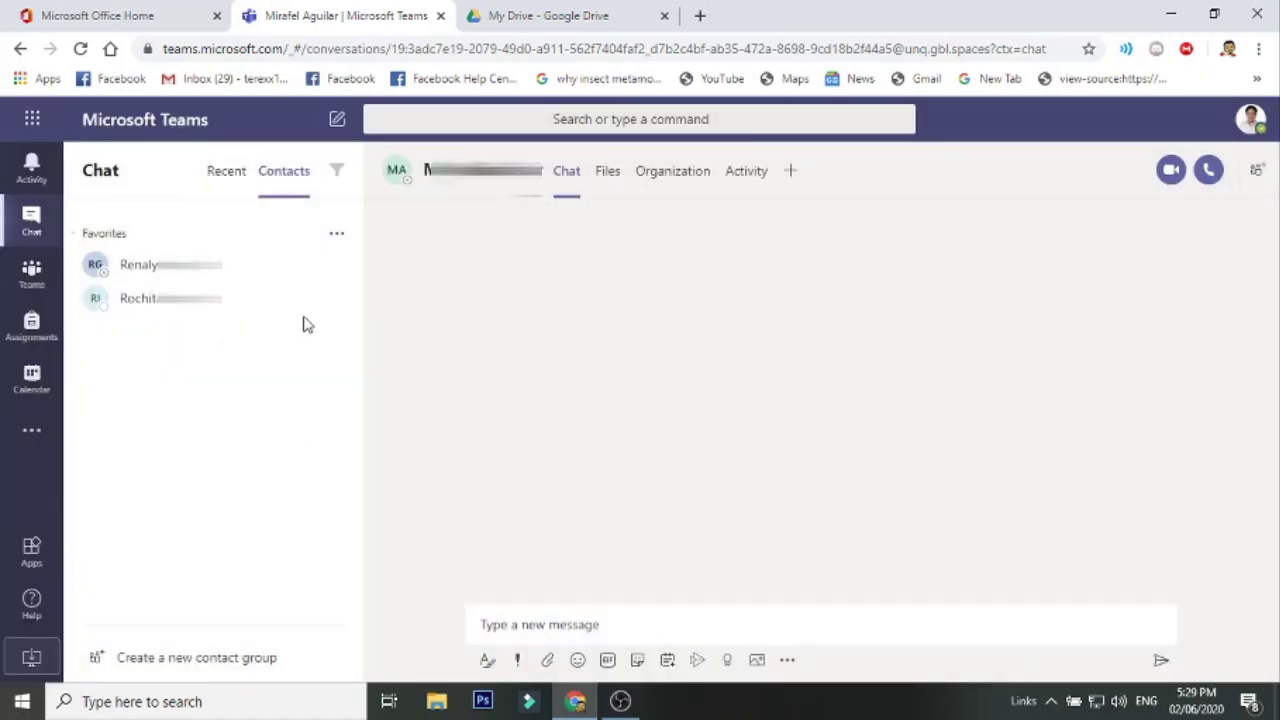
left_click(348, 244)
- Add a third contact to Favorites by searching their name and taking the top suggestion
left_click(617, 430)
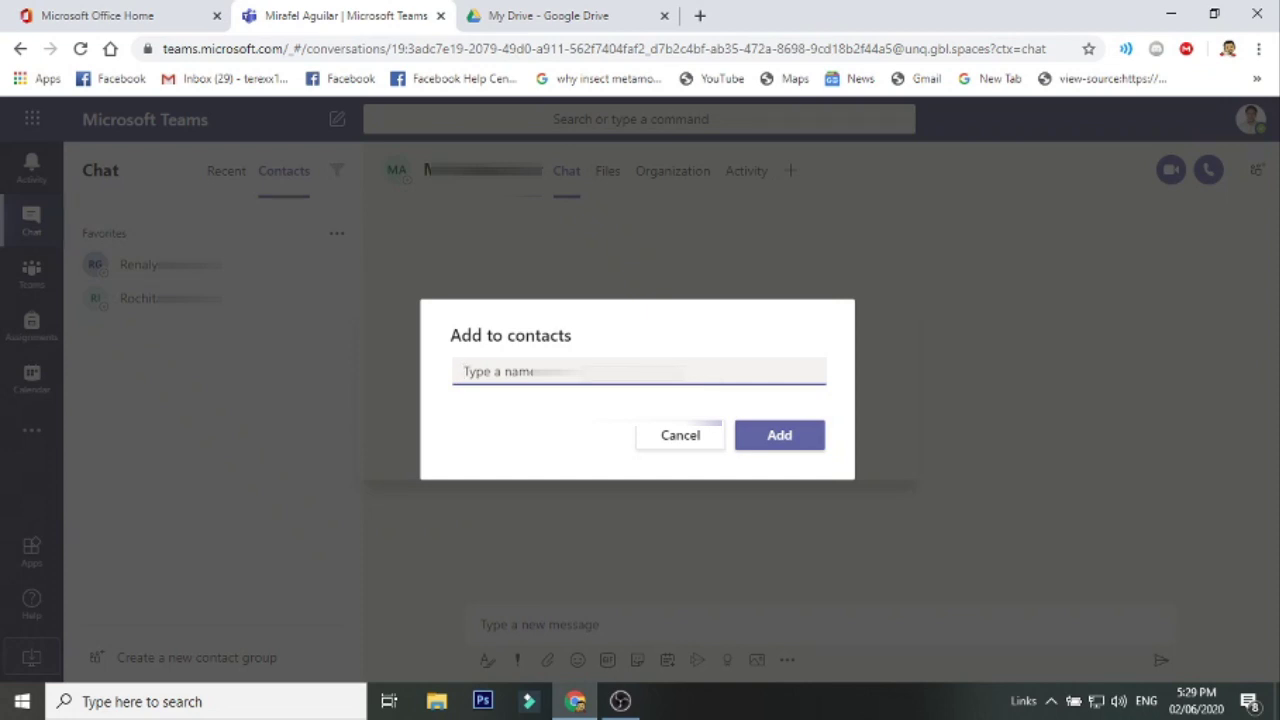
type("elias")
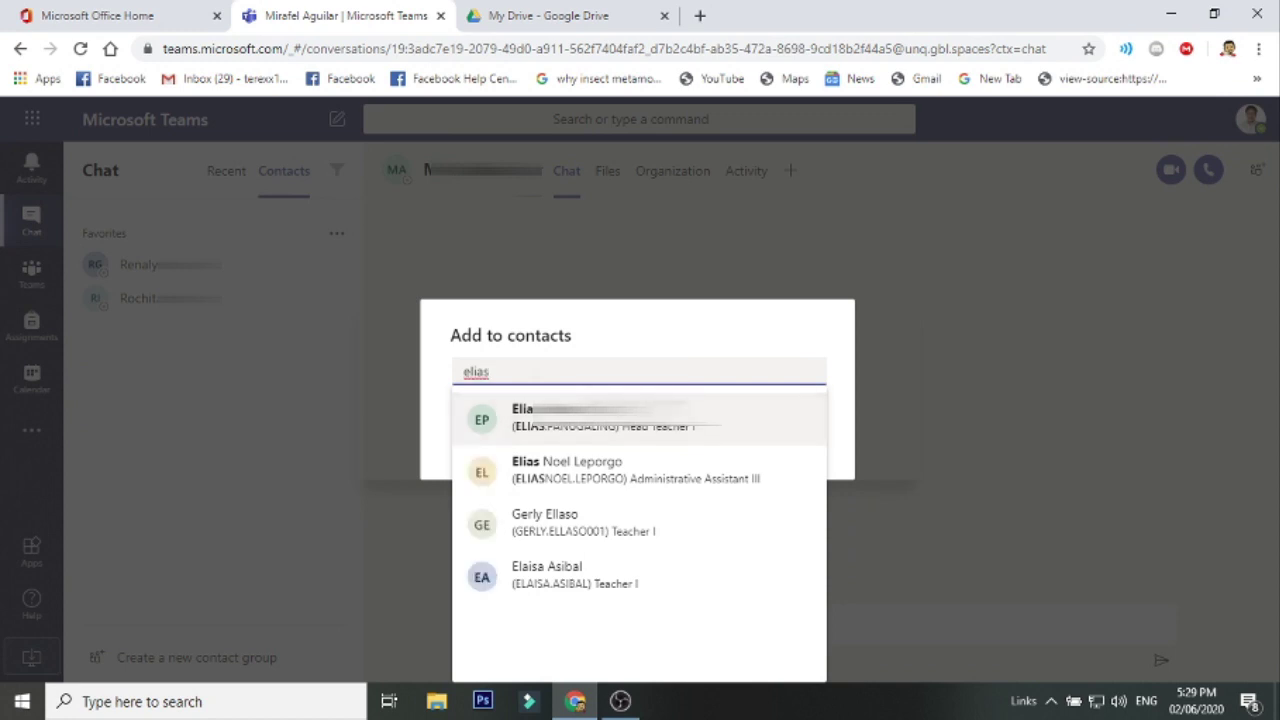
key("Return")
left_click(771, 440)
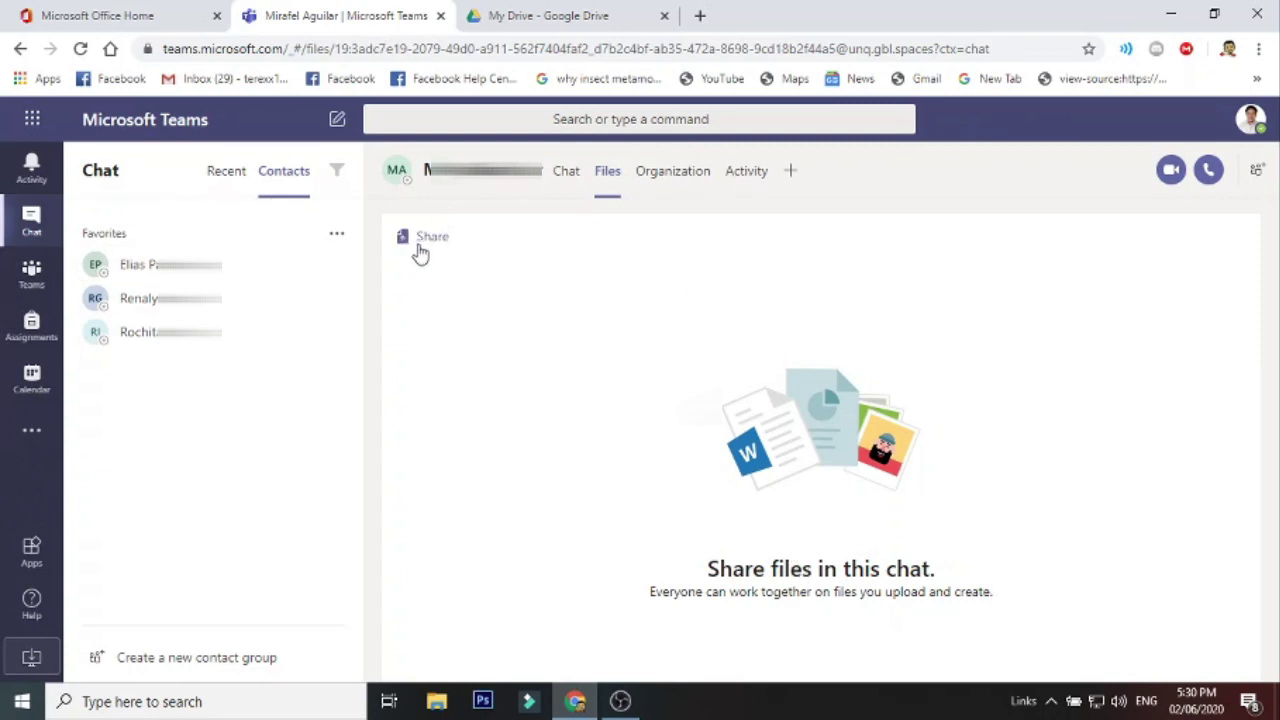
- View the contact's Organization and Activity pages in the chat header
left_click(690, 181)
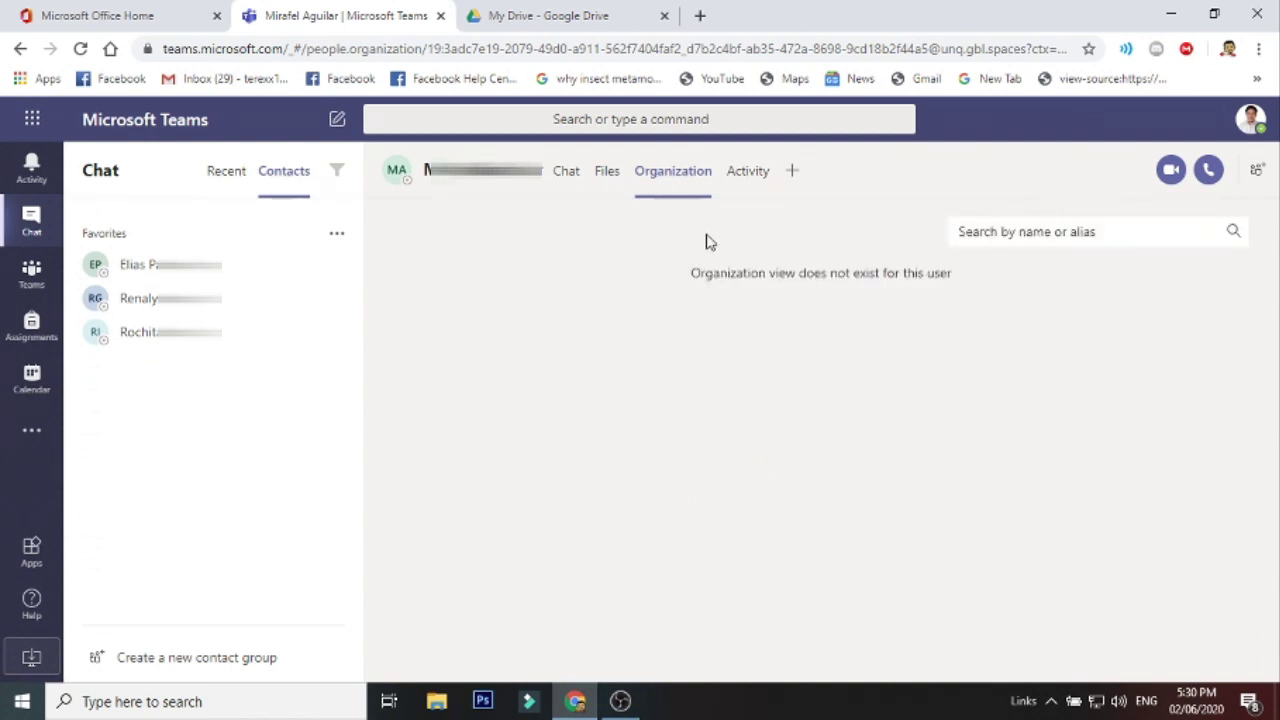
left_click(750, 176)
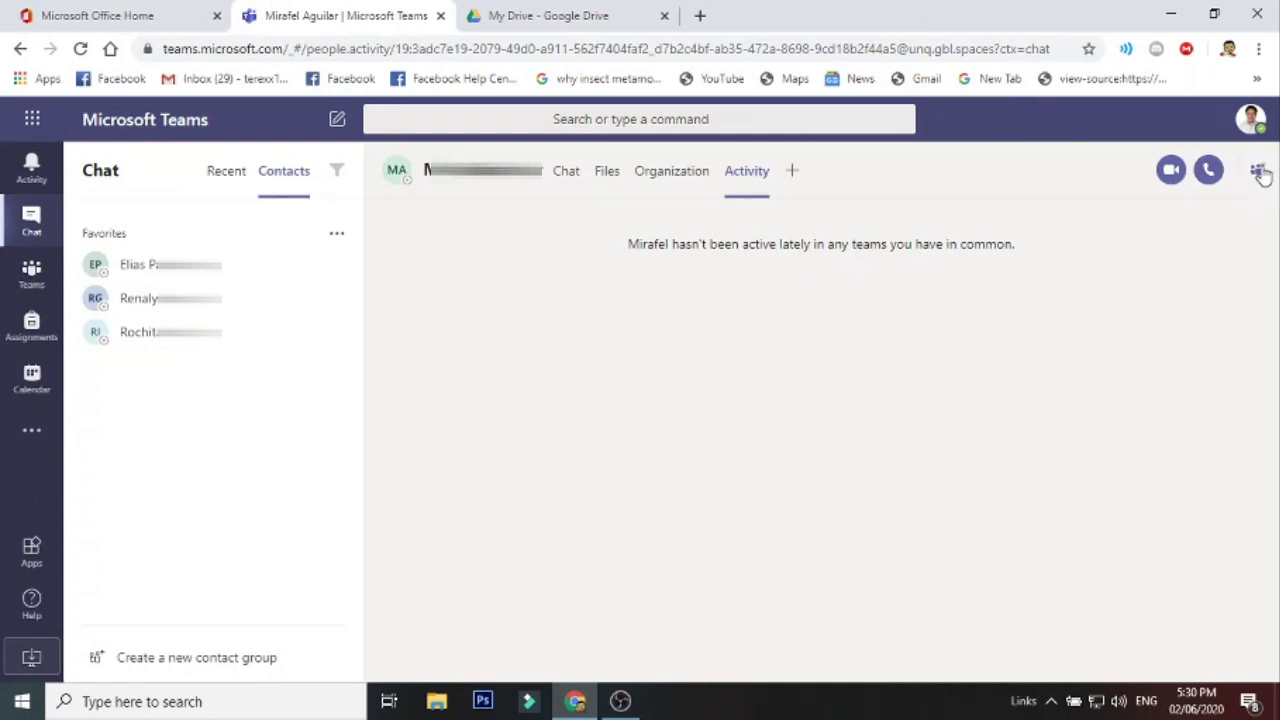
left_click(1259, 174)
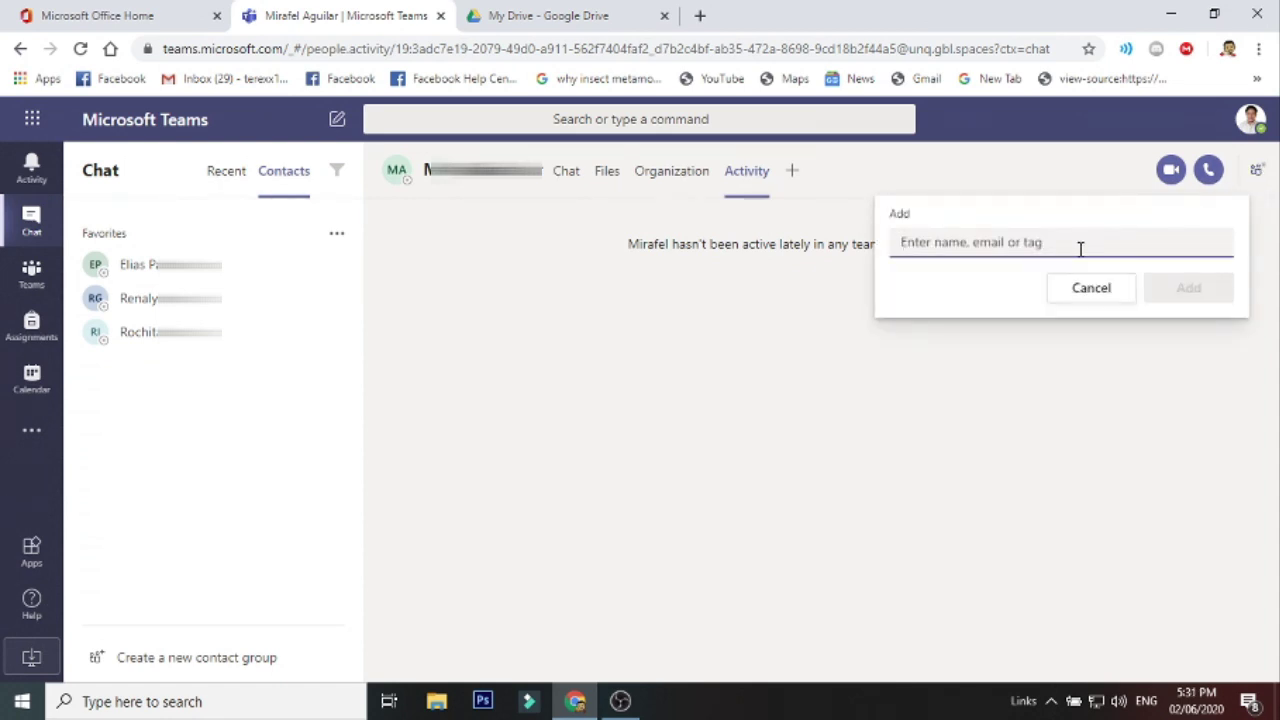
type("La")
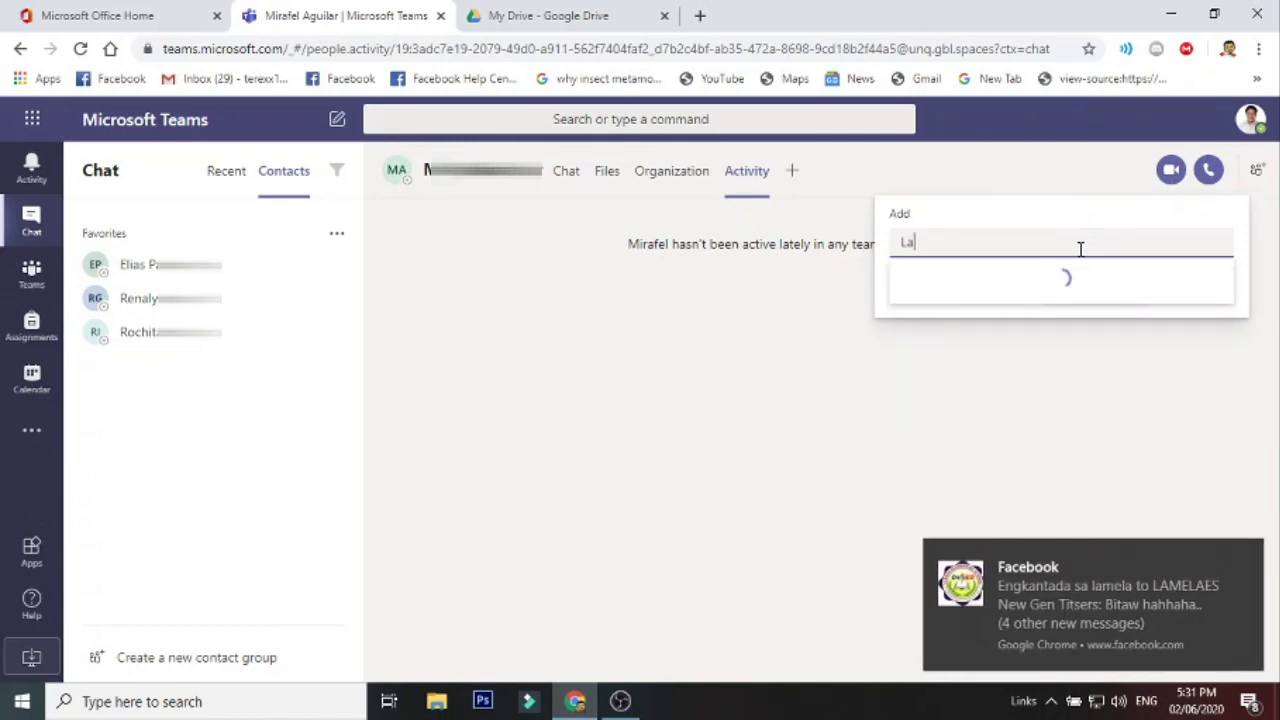
type("mela ES")
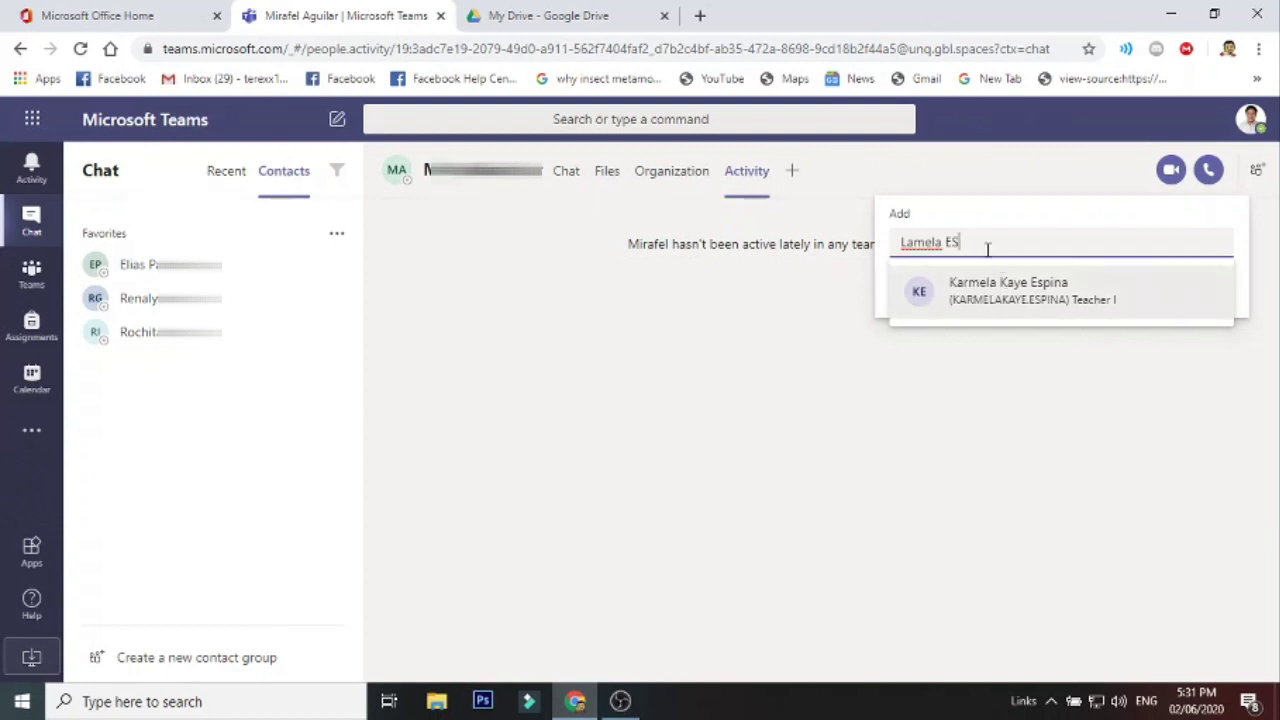
key("BackSpace")
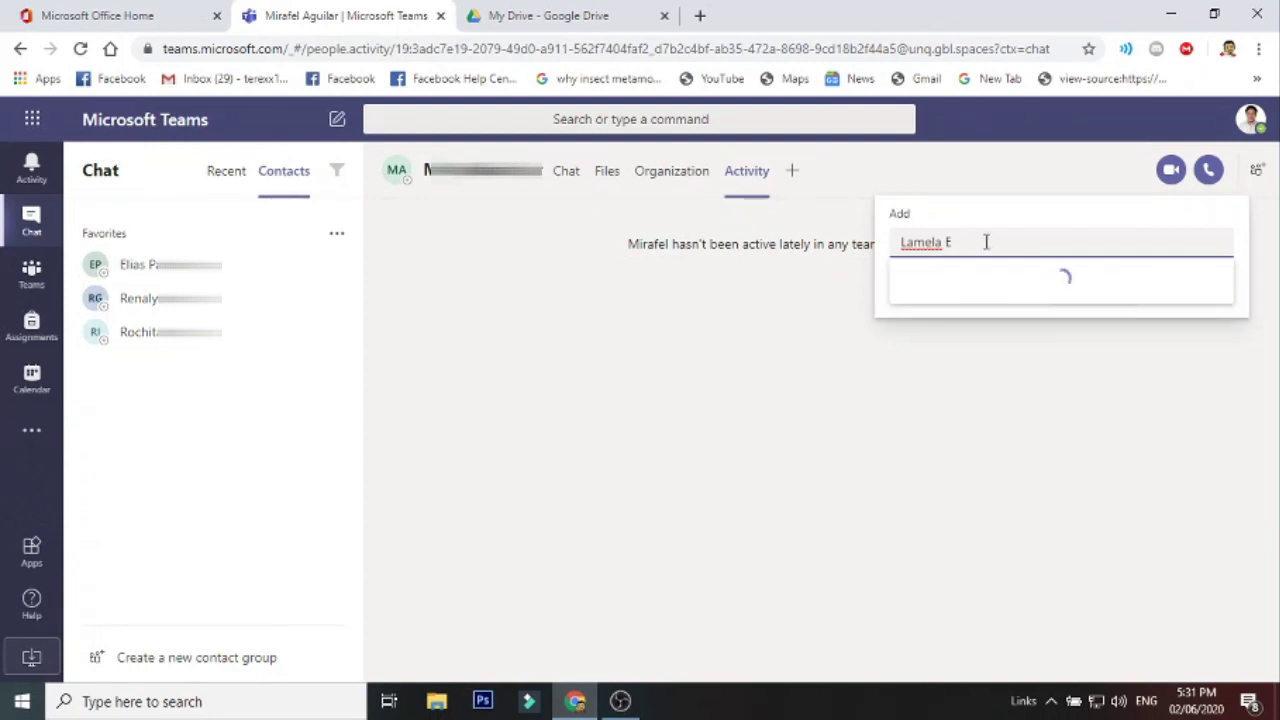
key("ctrl+a")
key("BackSpace")
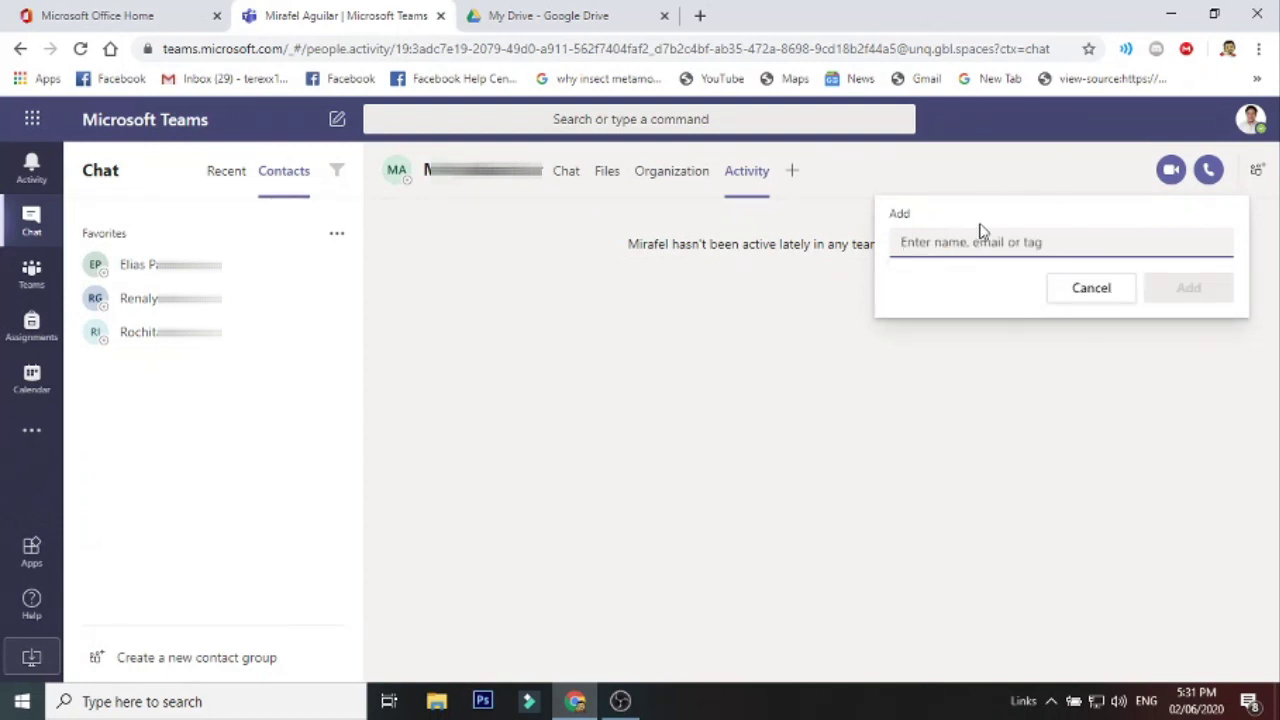
left_click(1183, 402)
left_click(1120, 329)
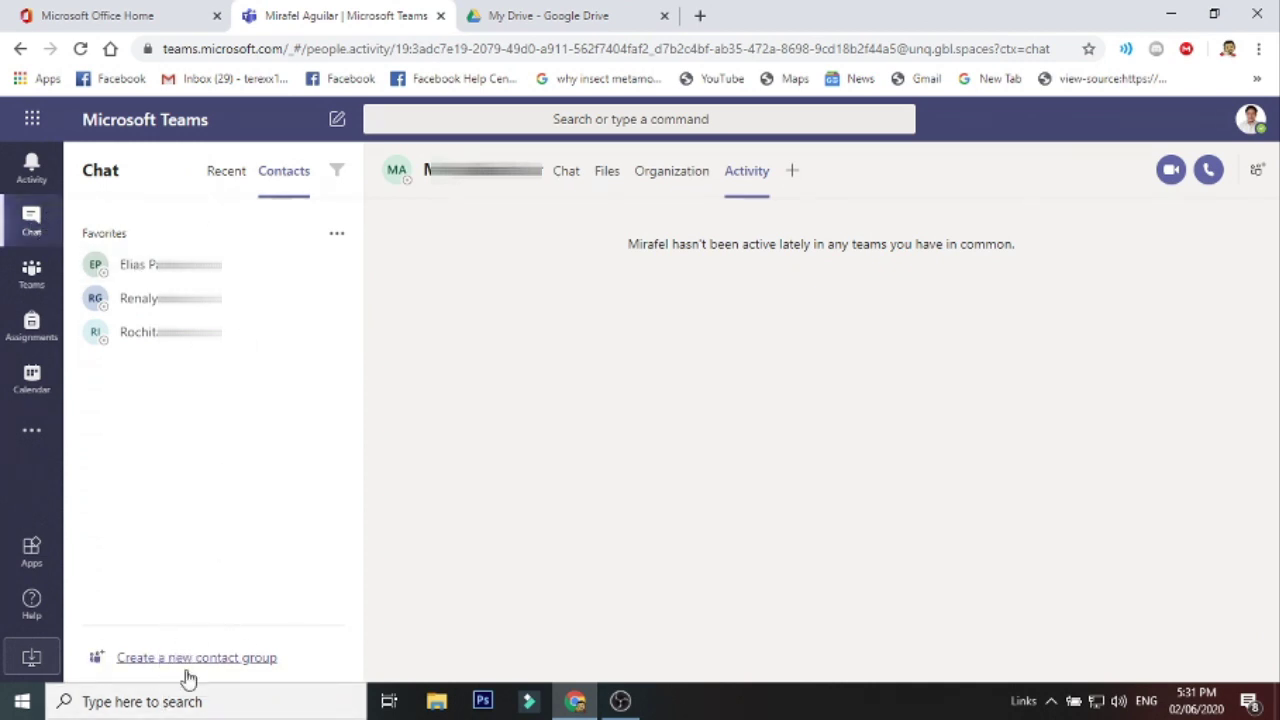
- Create a new contact group named LAMELA ES
left_click(231, 657)
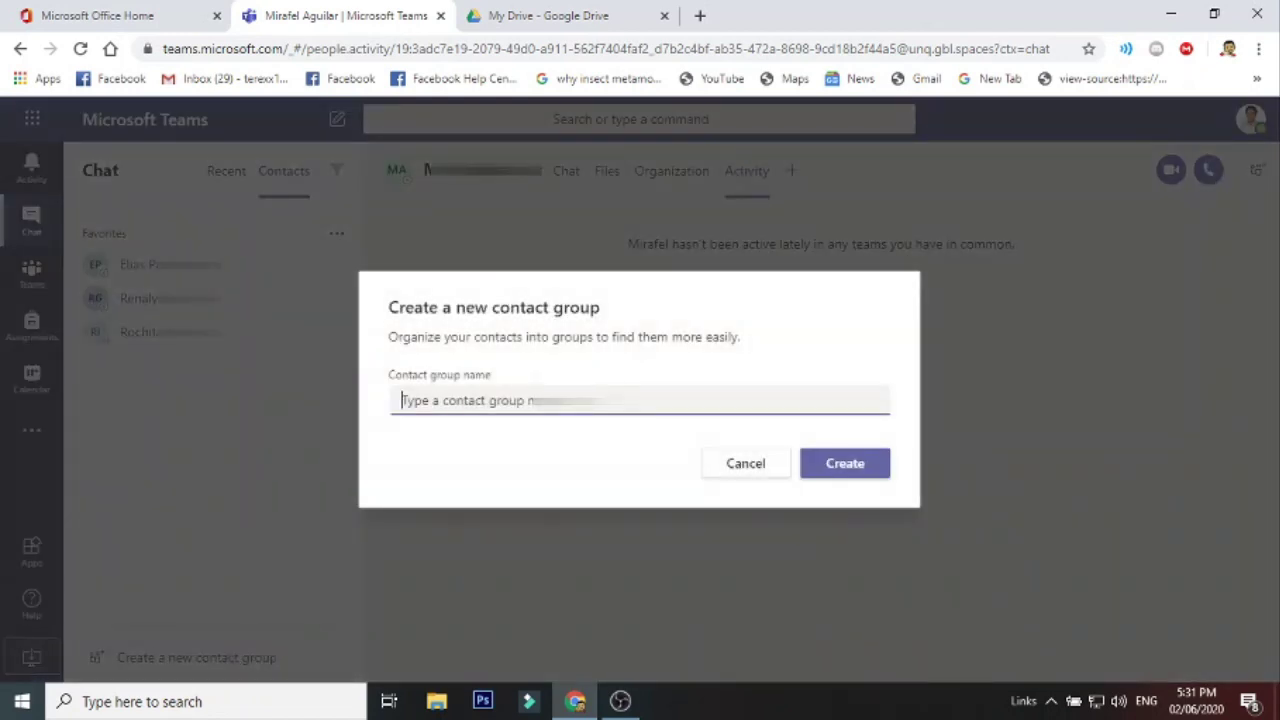
type("Lamela")
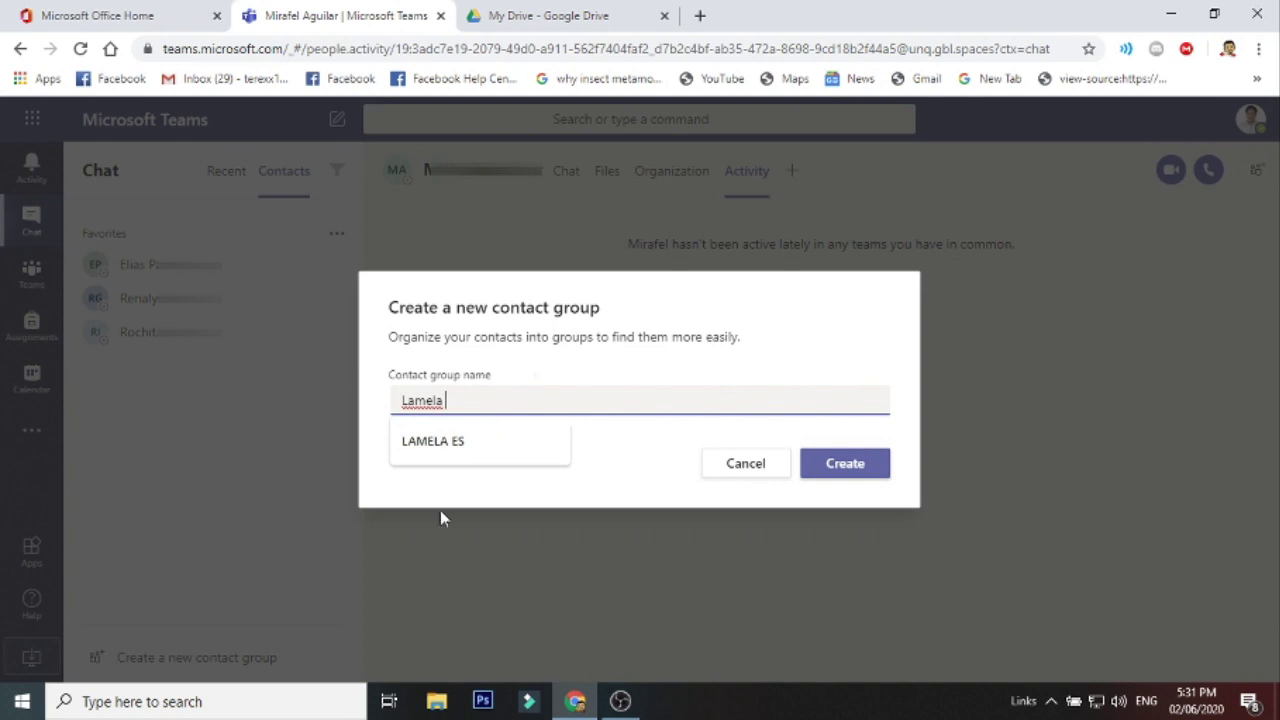
left_click(457, 448)
key("Return")
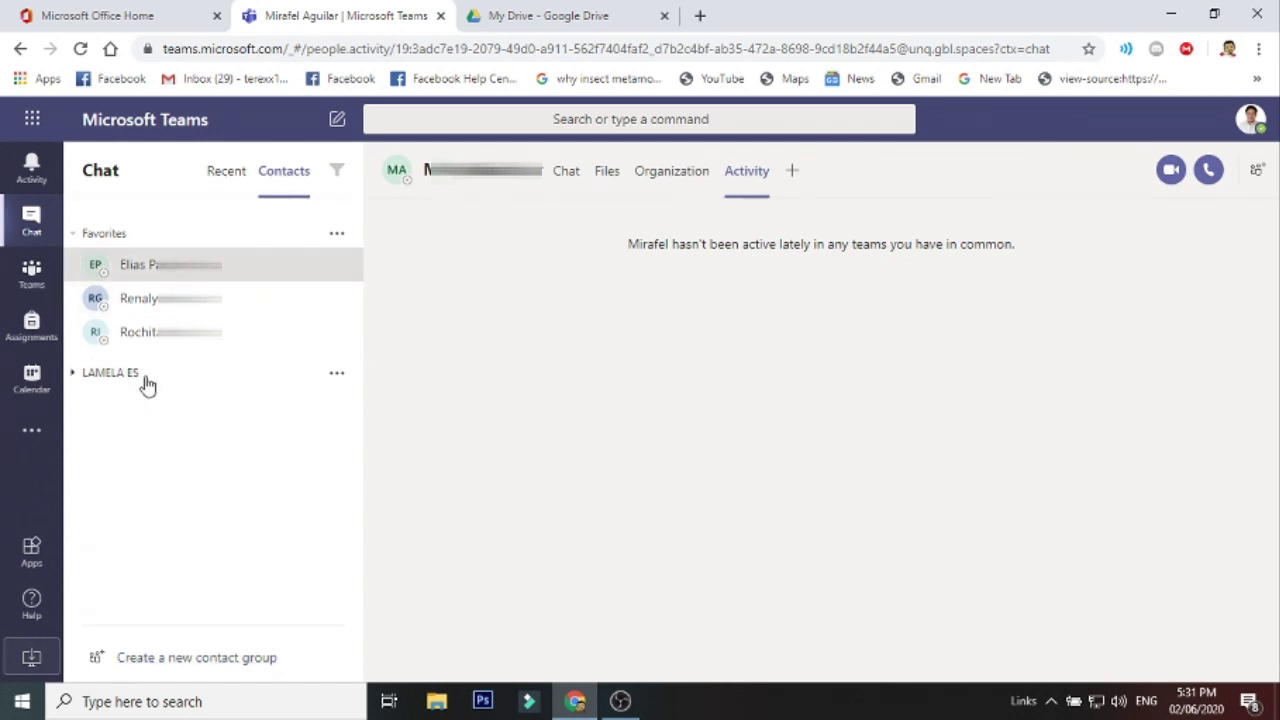
left_click(336, 266)
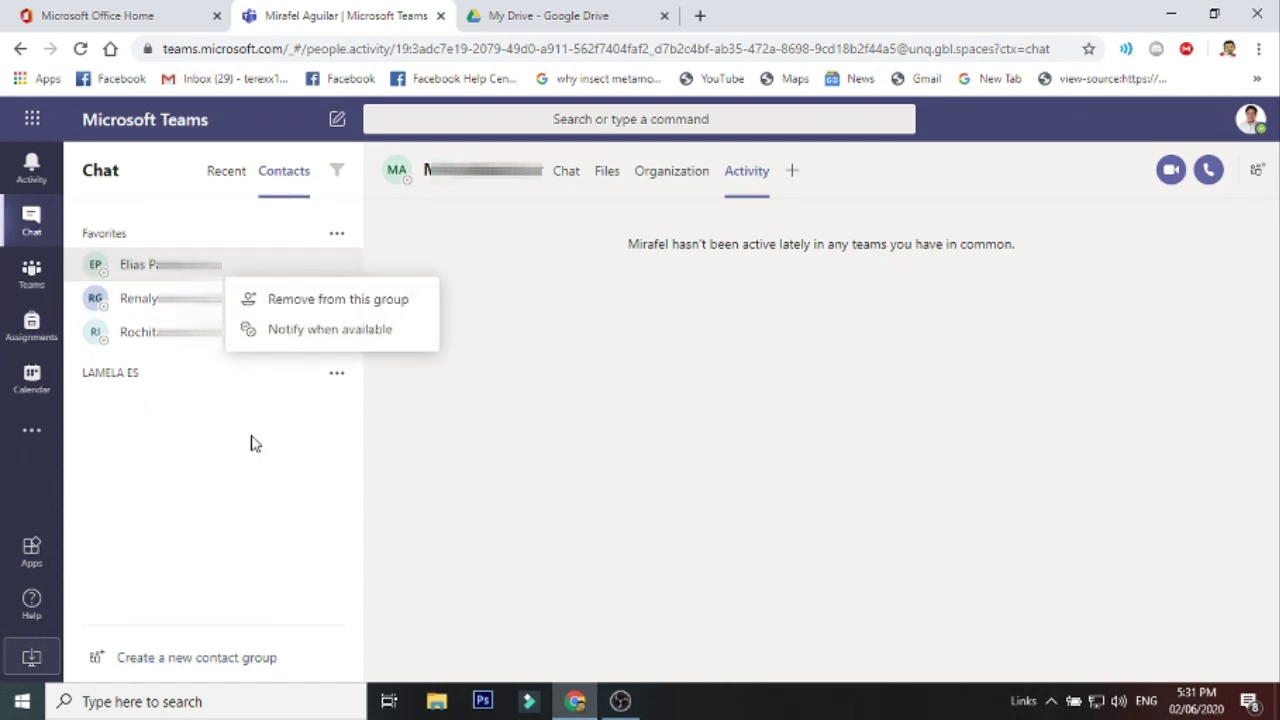
- Add the matching teacher contact to the LAMELA ES group
left_click(235, 382)
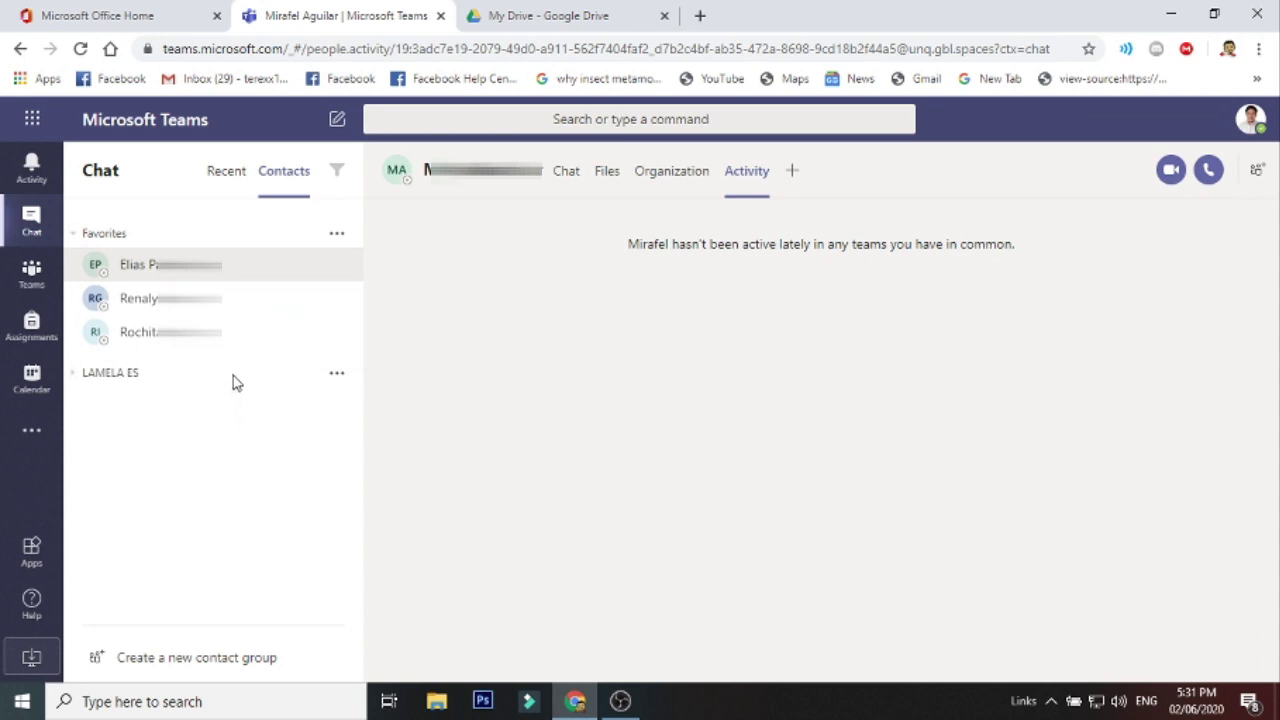
left_click(337, 373)
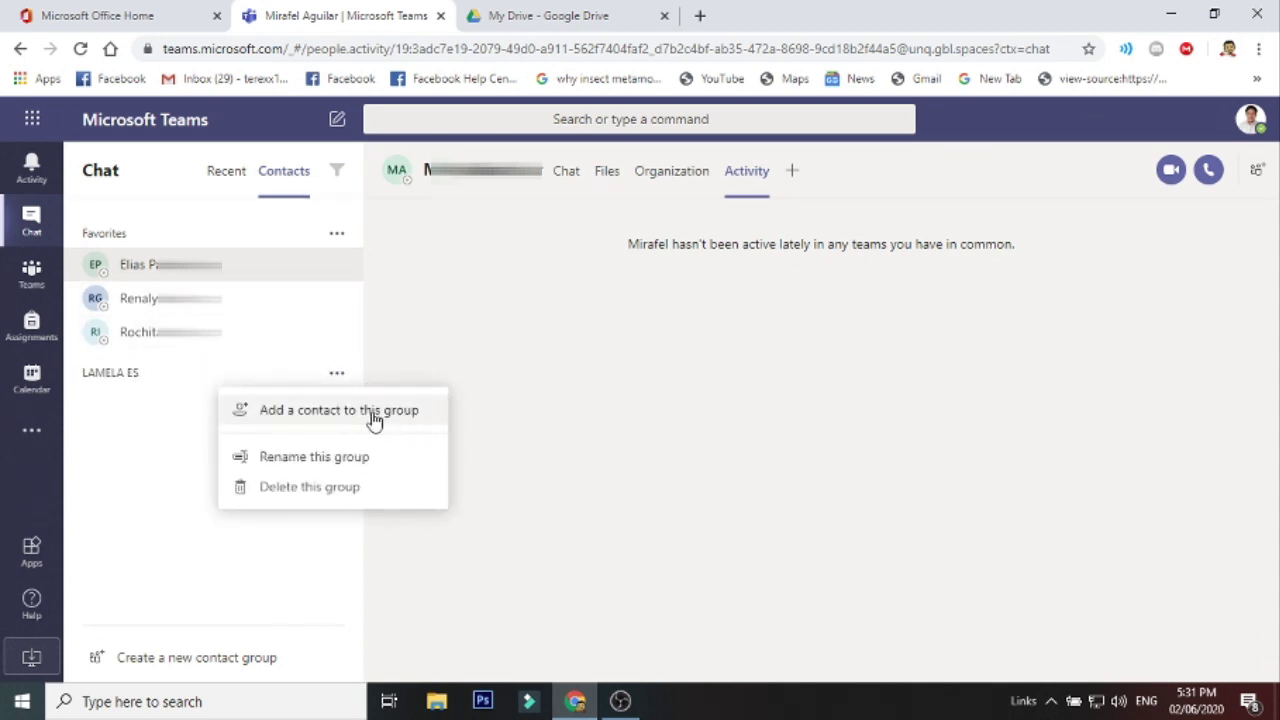
left_click(411, 415)
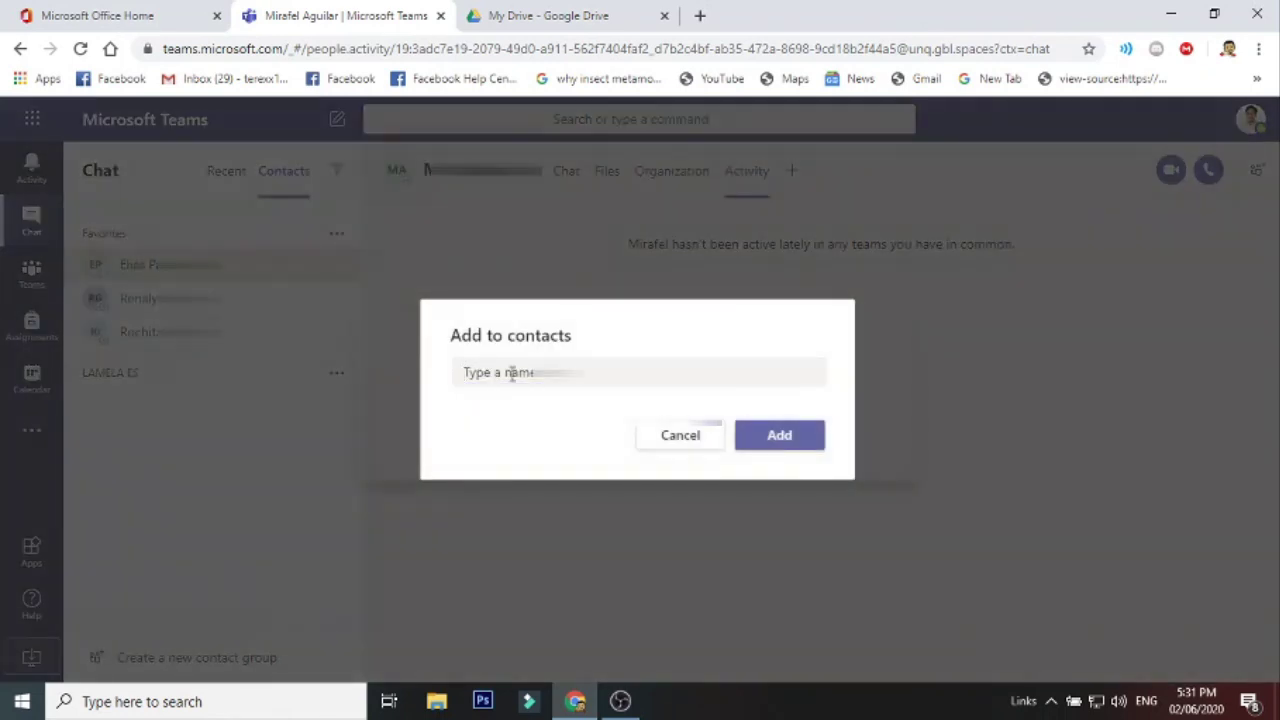
type("roh")
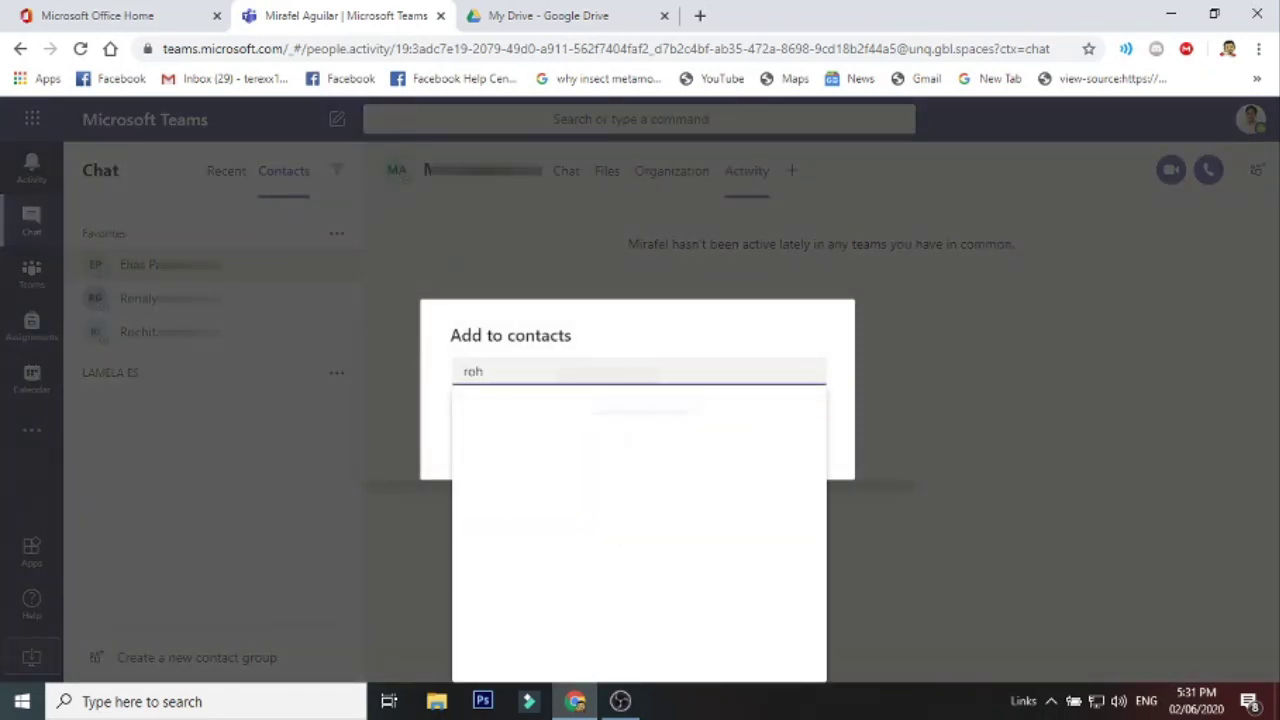
key("BackSpace")
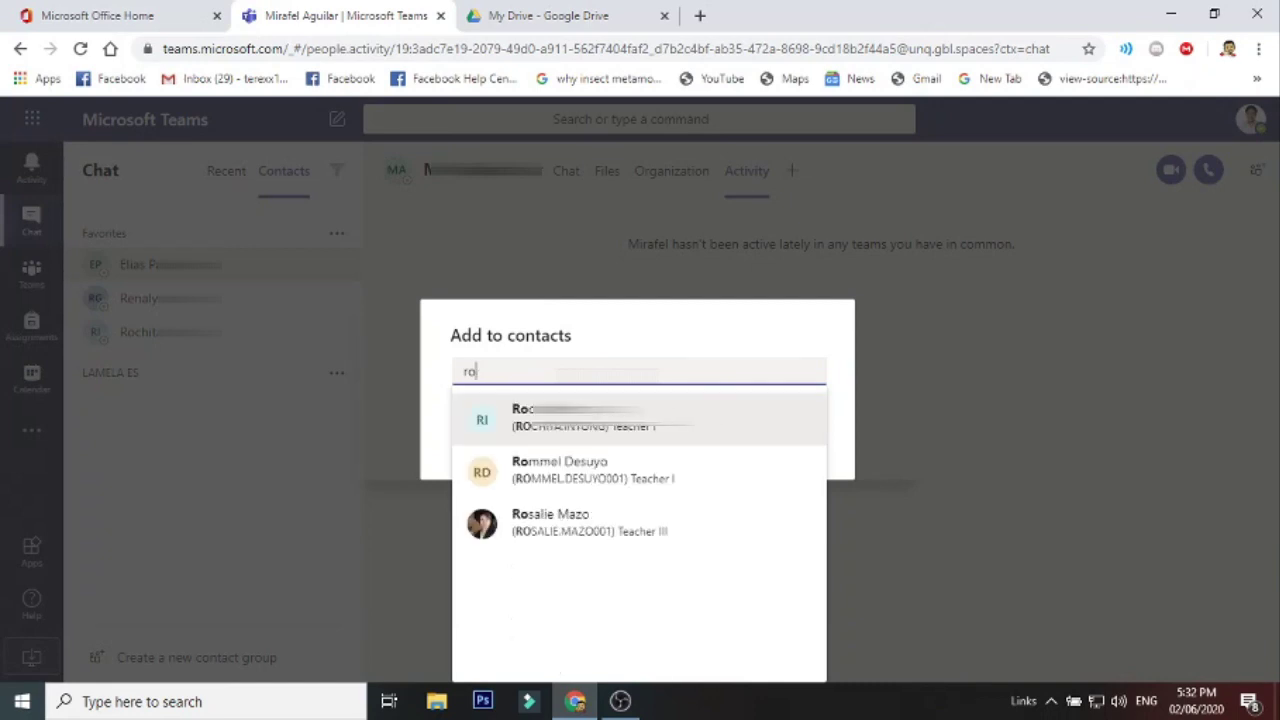
type("ch")
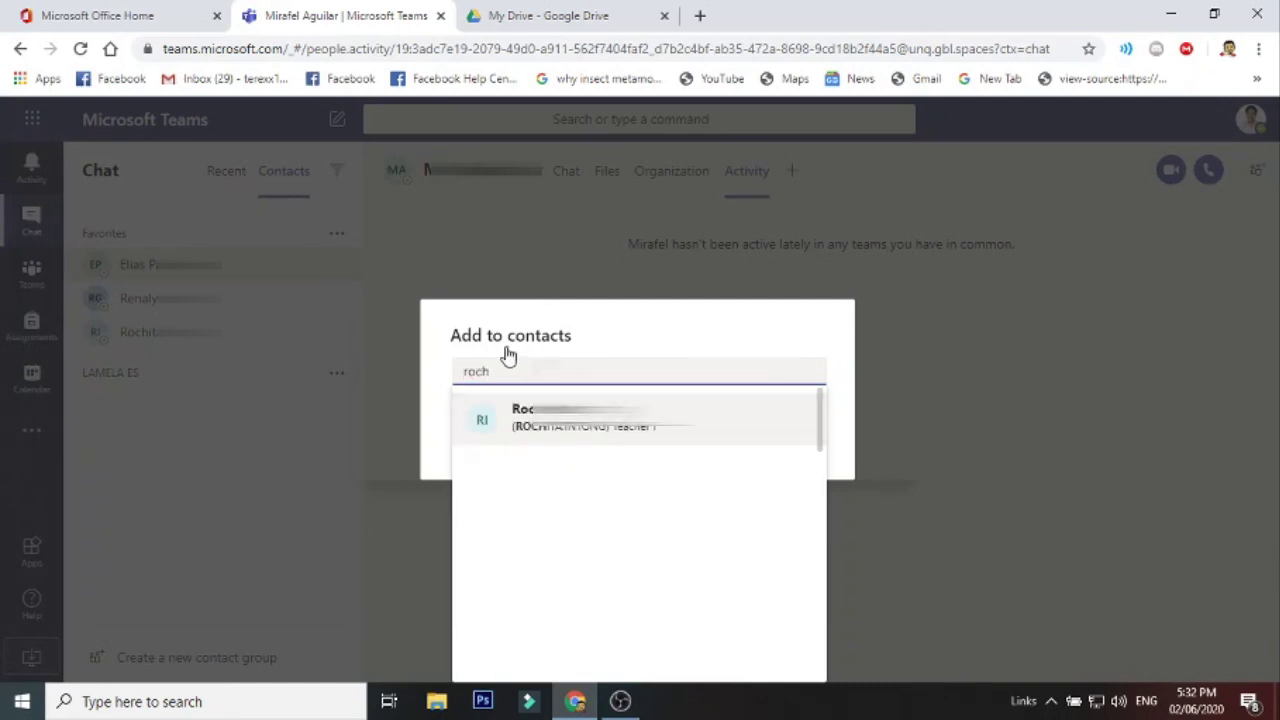
key("Return")
left_click(785, 437)
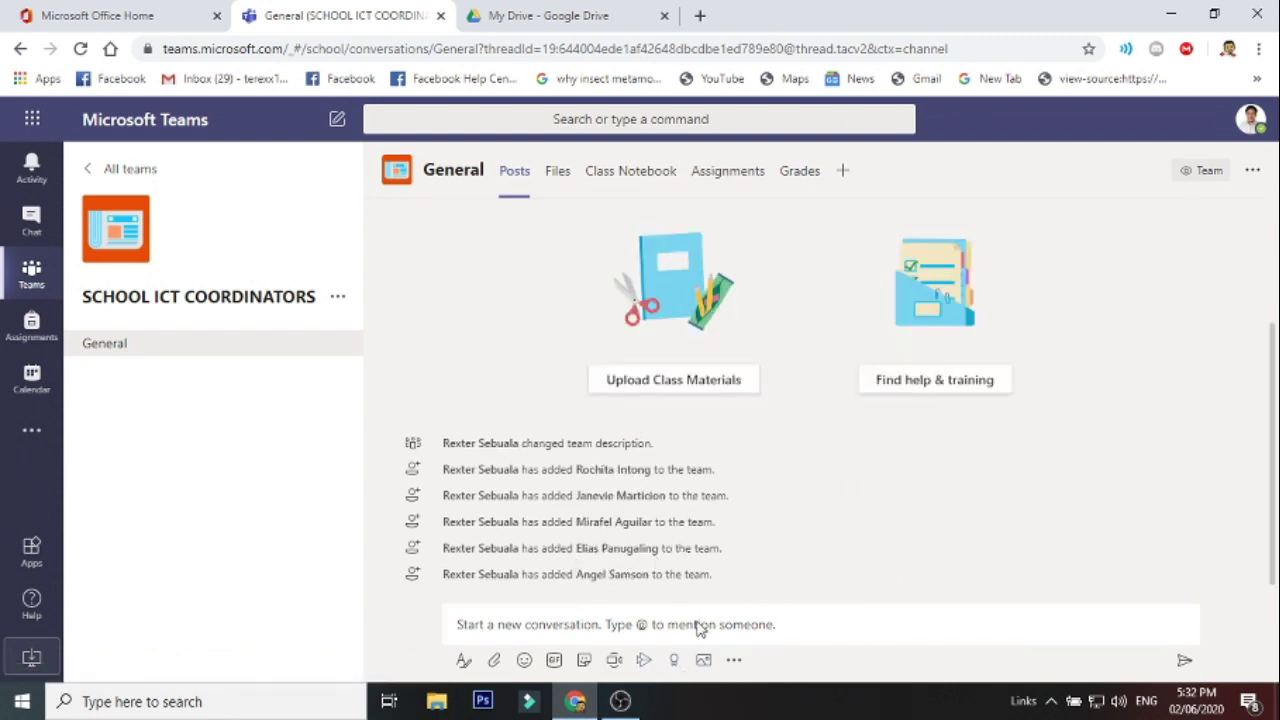
- Show the General channel's Files tab, listing office 365.pptx
right_click(722, 450)
left_click(540, 397)
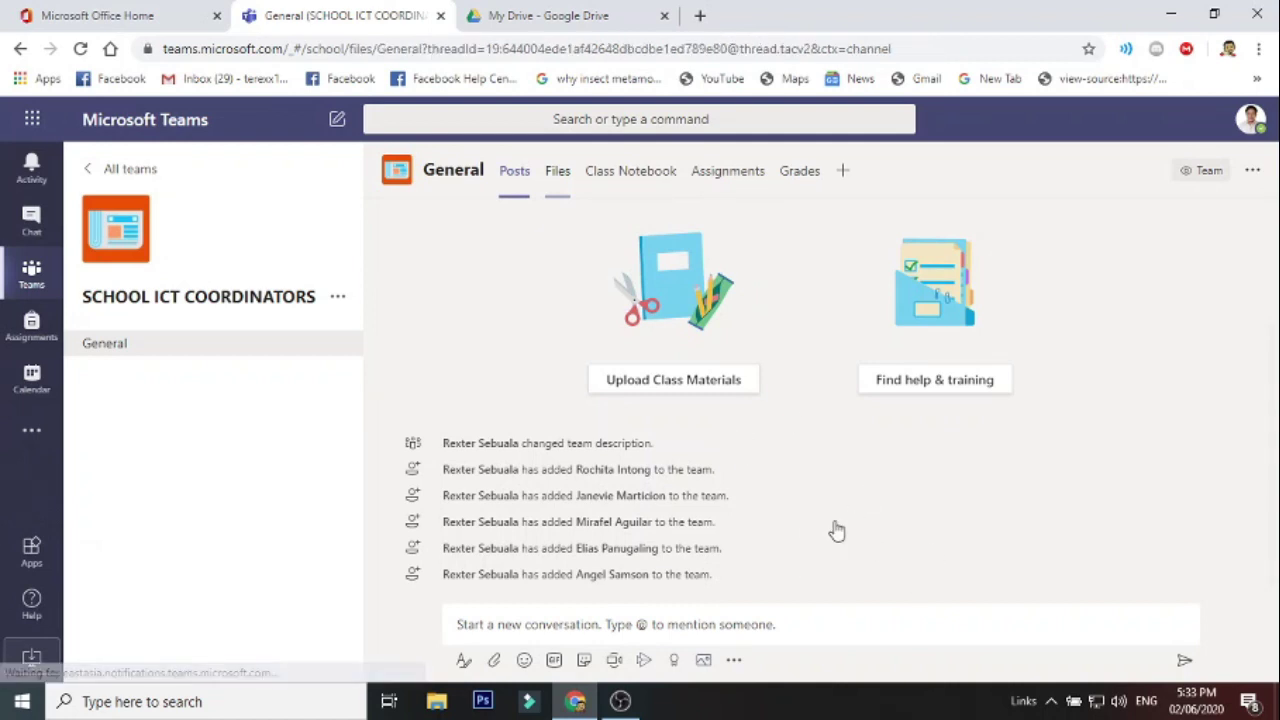
left_click(559, 196)
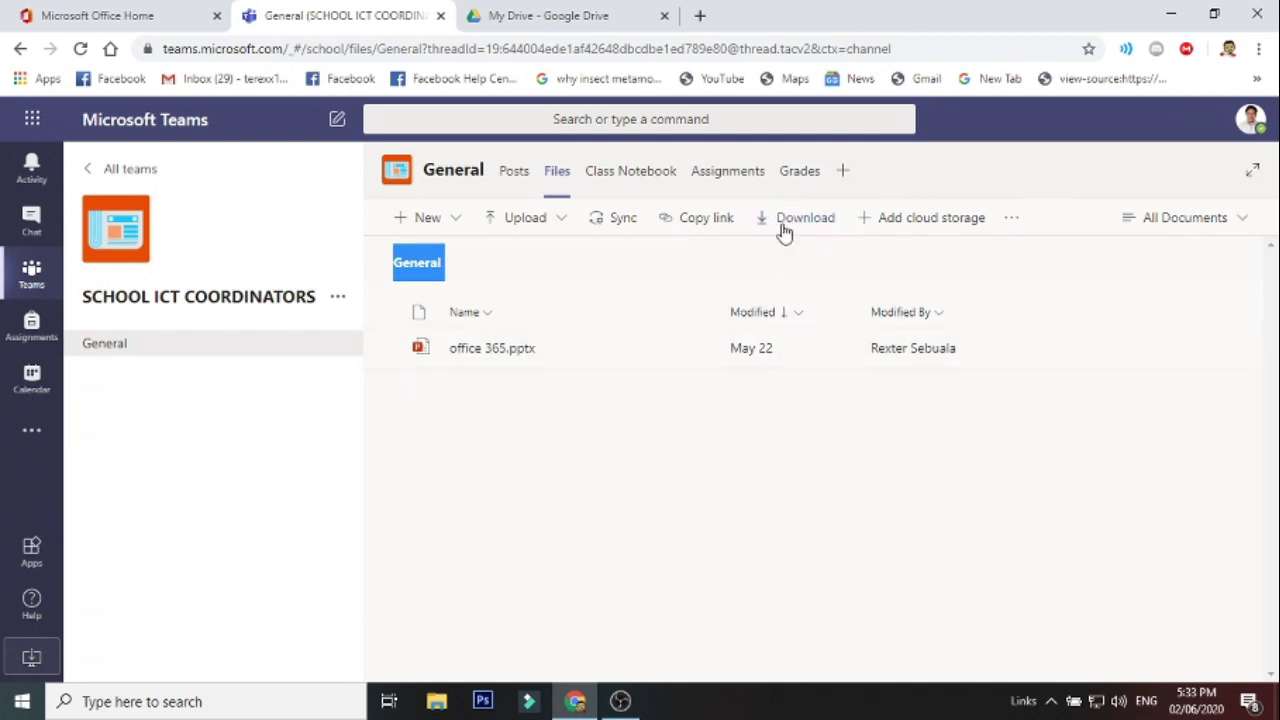
- Choose Folder from the Files Upload menu
left_click(521, 220)
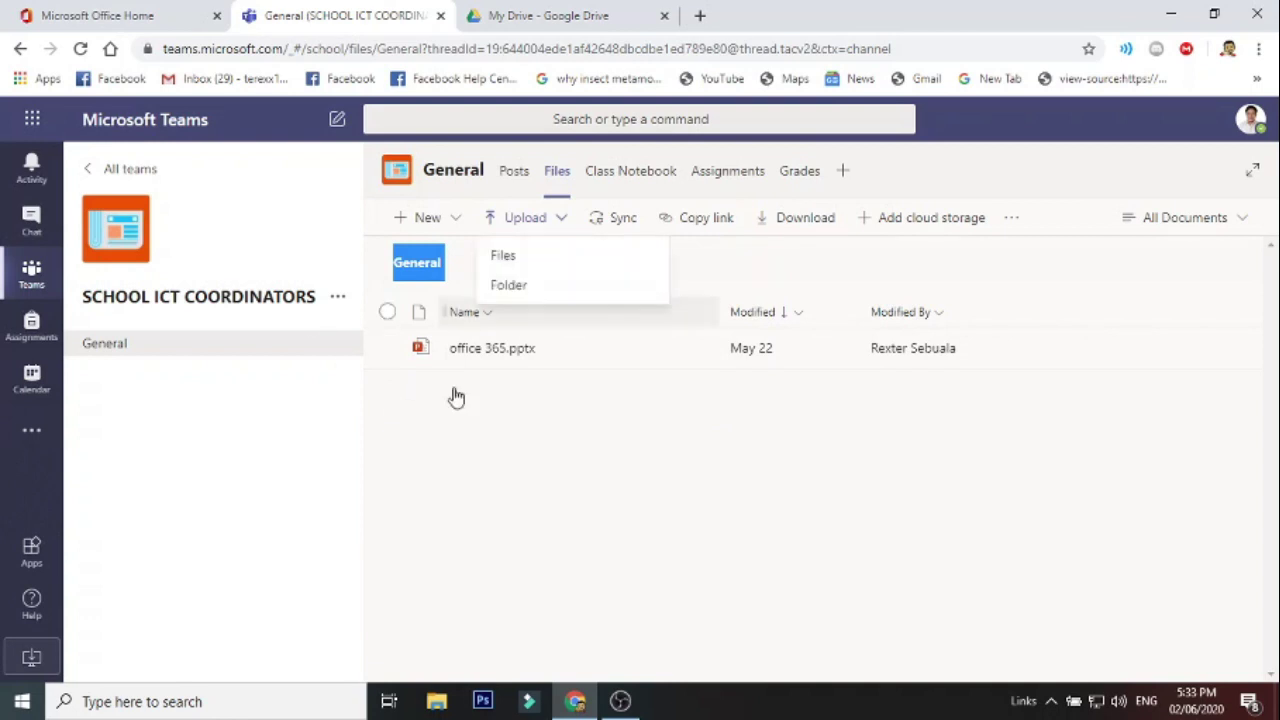
left_click(544, 284)
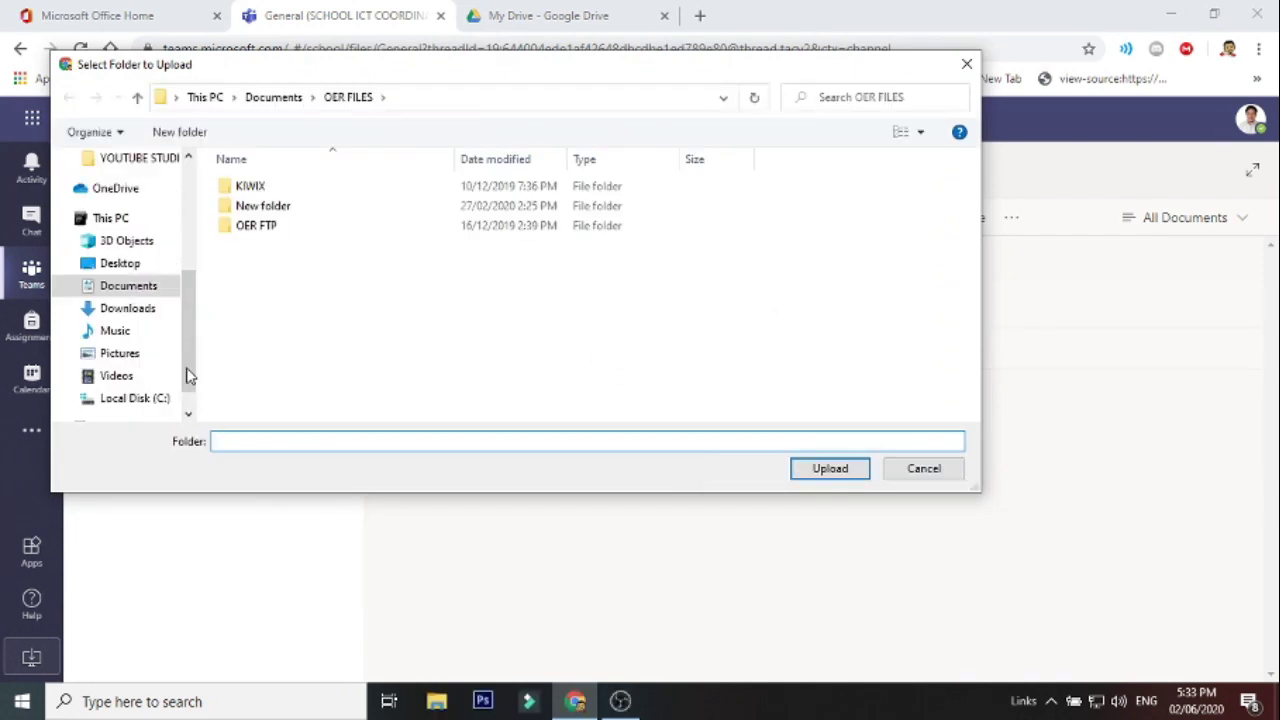
- Browse to Documents and select the My Quiz folder for upload
left_click(141, 306)
left_click(145, 287)
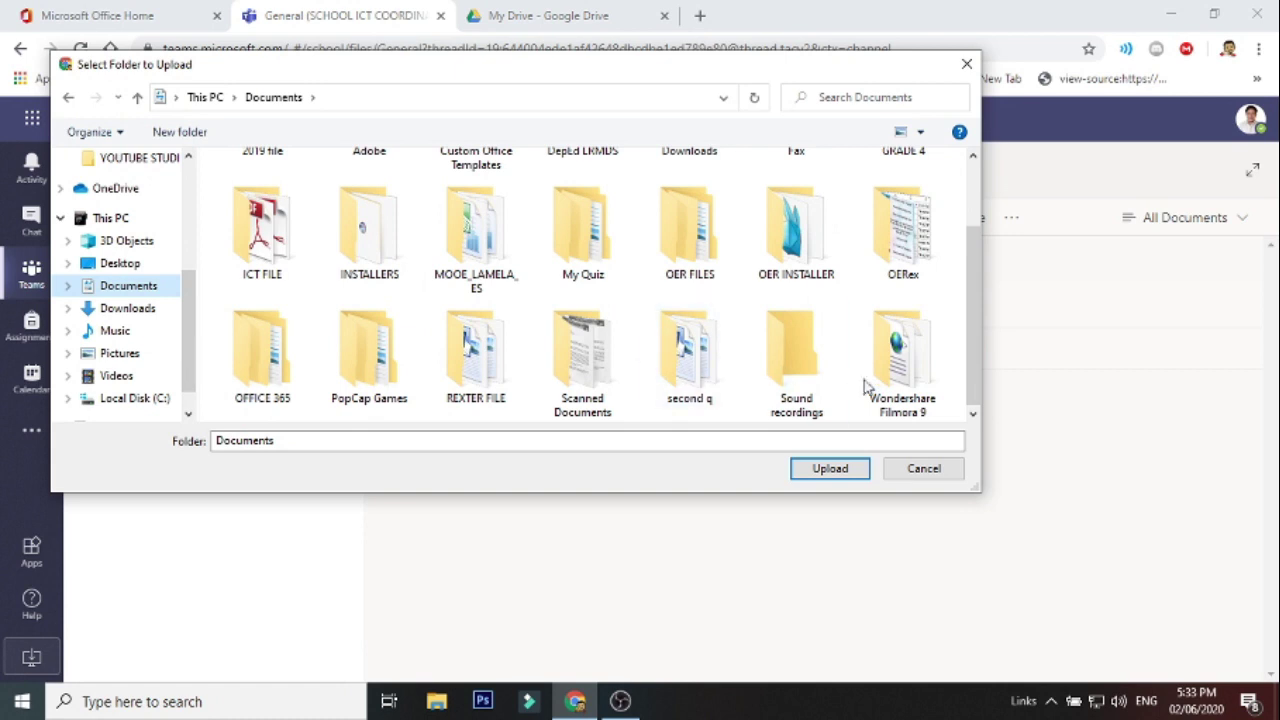
scroll(800, 383, "up", 1)
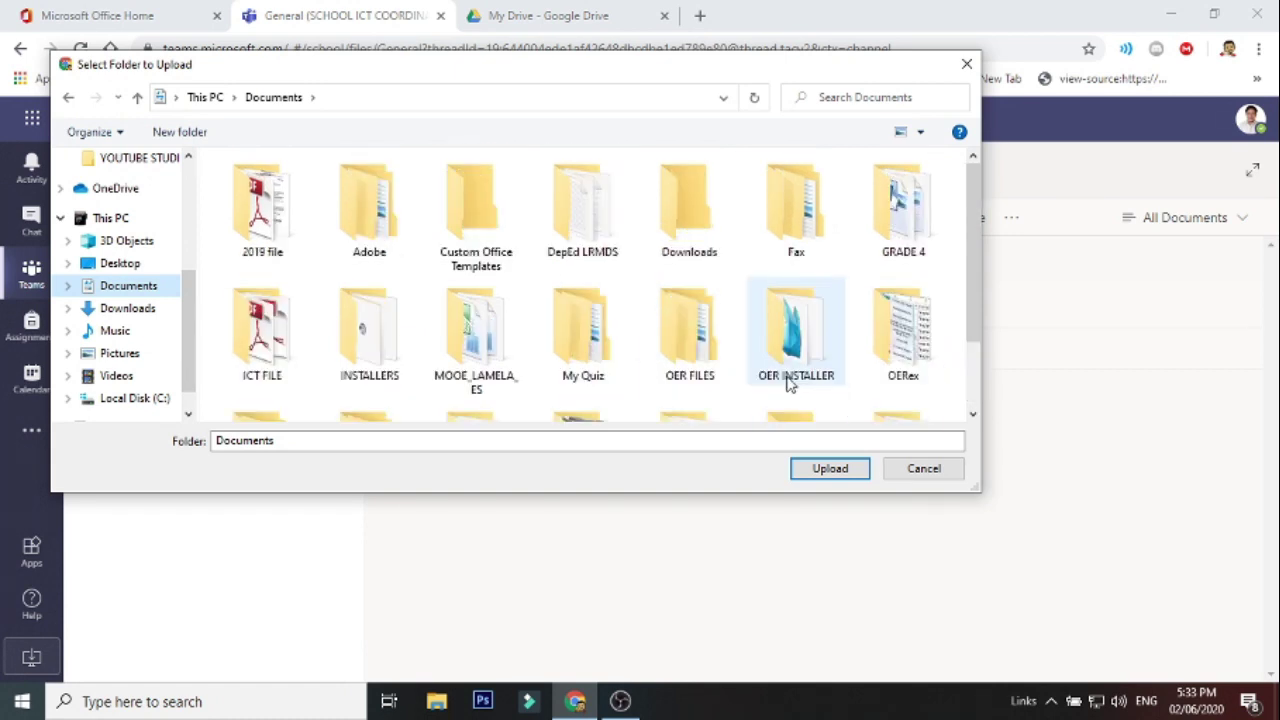
double_click(287, 224)
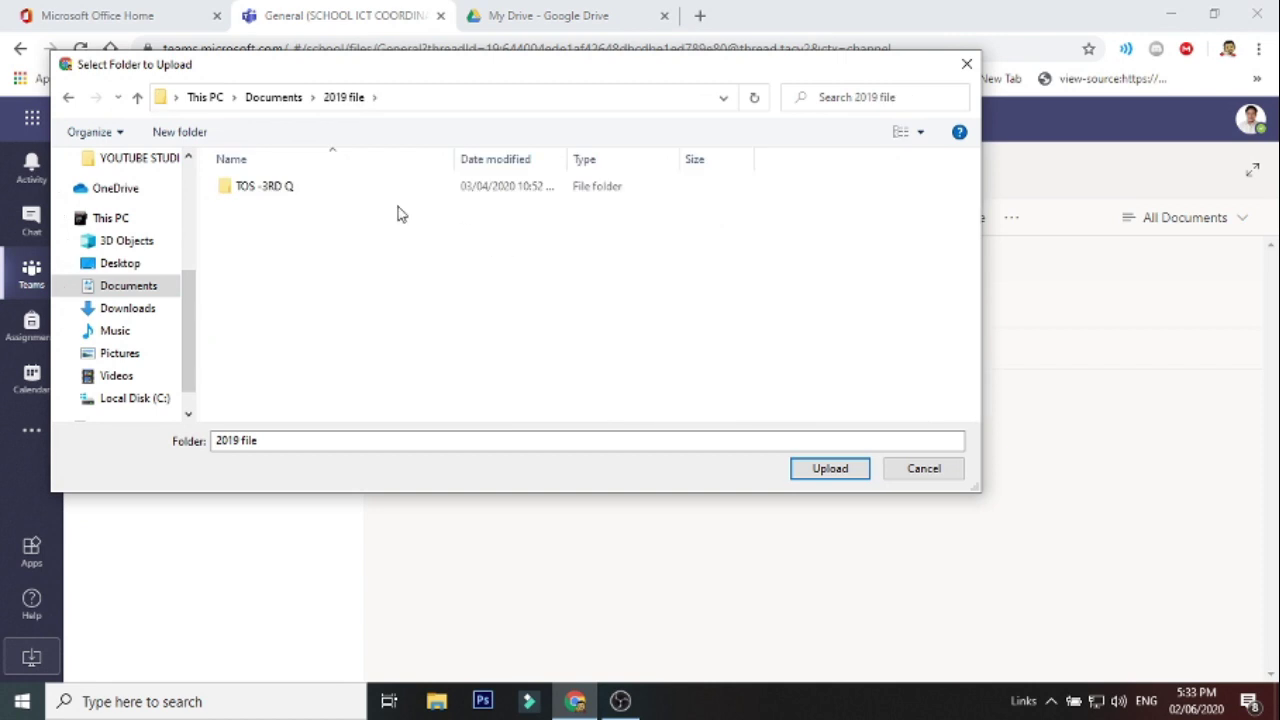
left_click(66, 97)
left_click(120, 263)
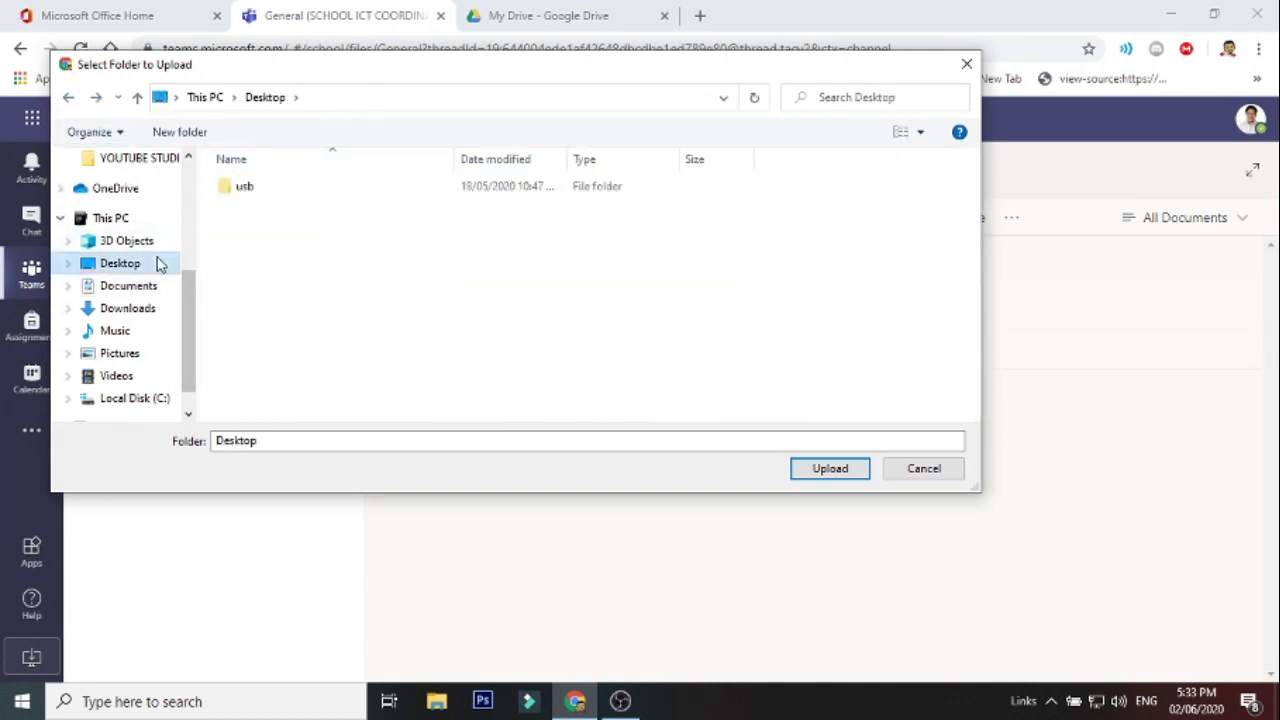
left_click(130, 286)
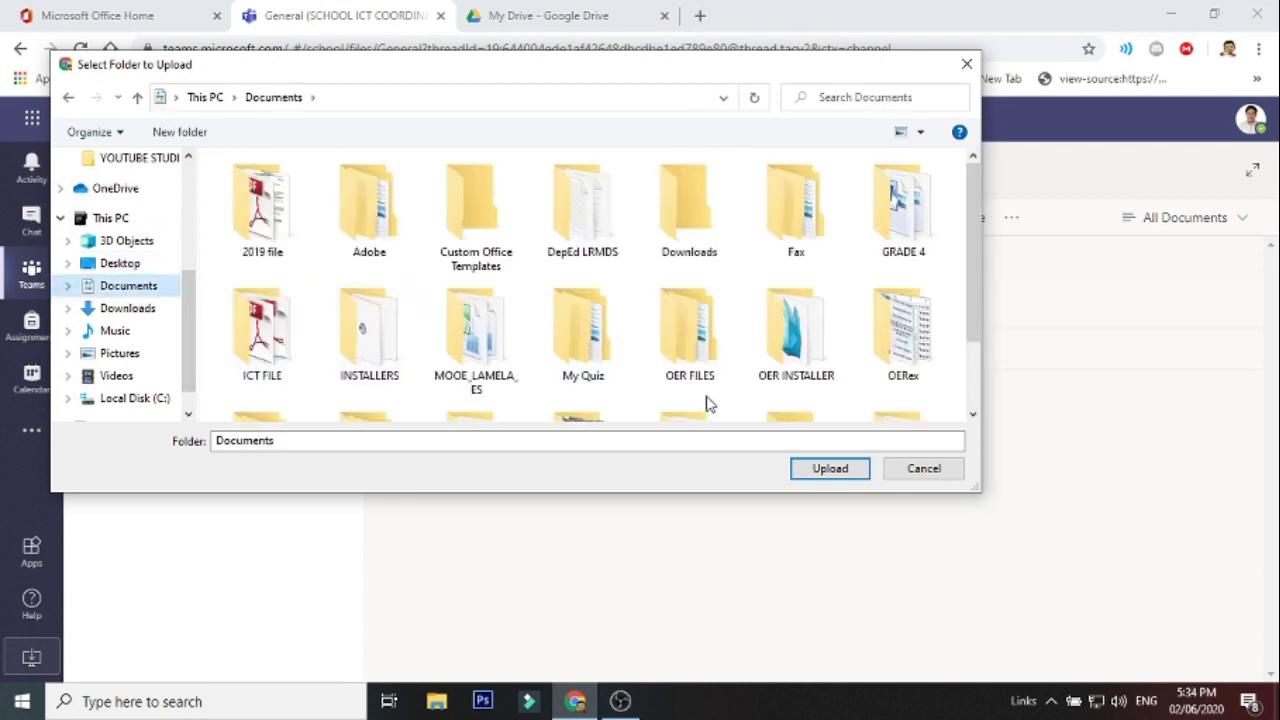
scroll(770, 400, "down", 1)
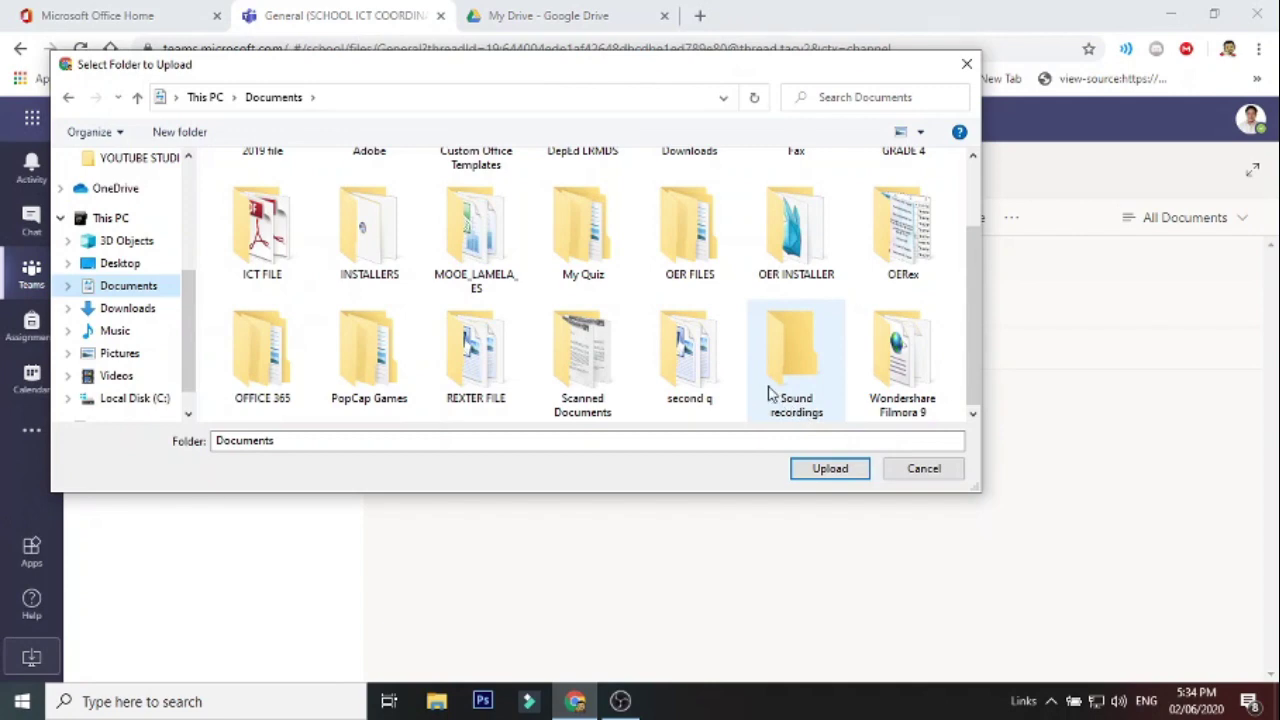
left_click(624, 256)
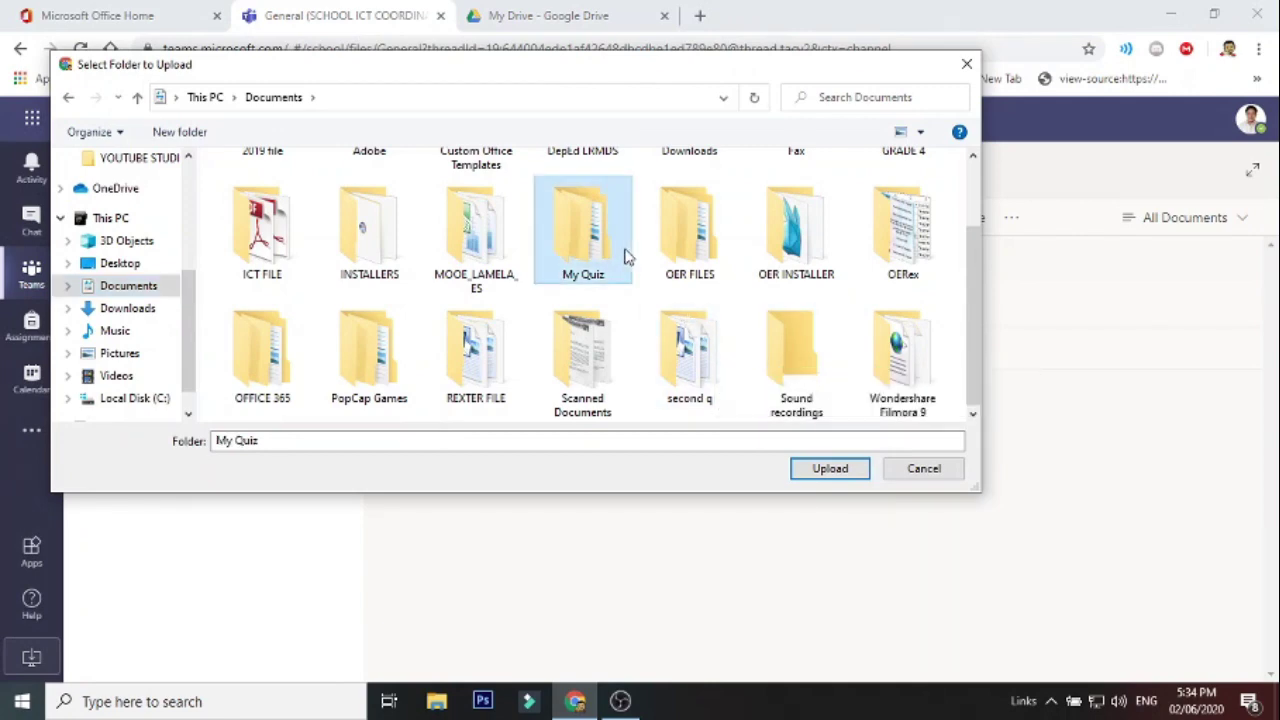
left_click(826, 467)
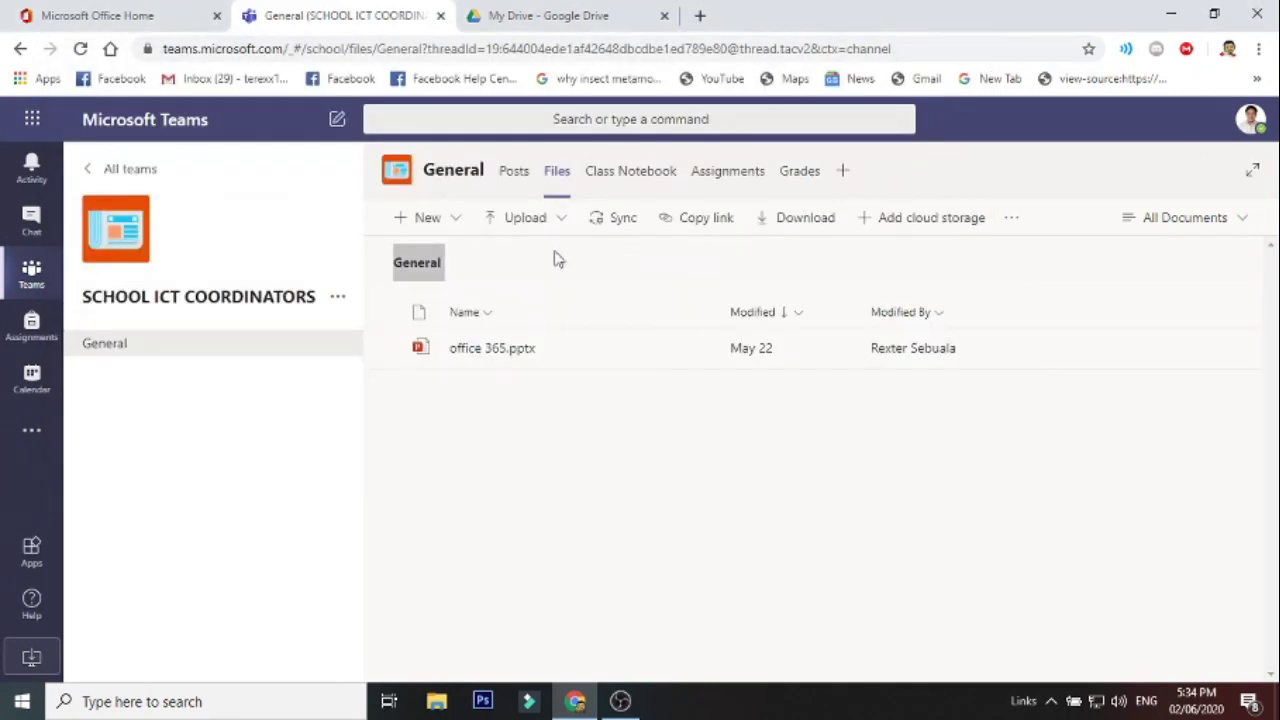
- Confirm the folder upload and go to the Class Notebook tab
left_click(722, 156)
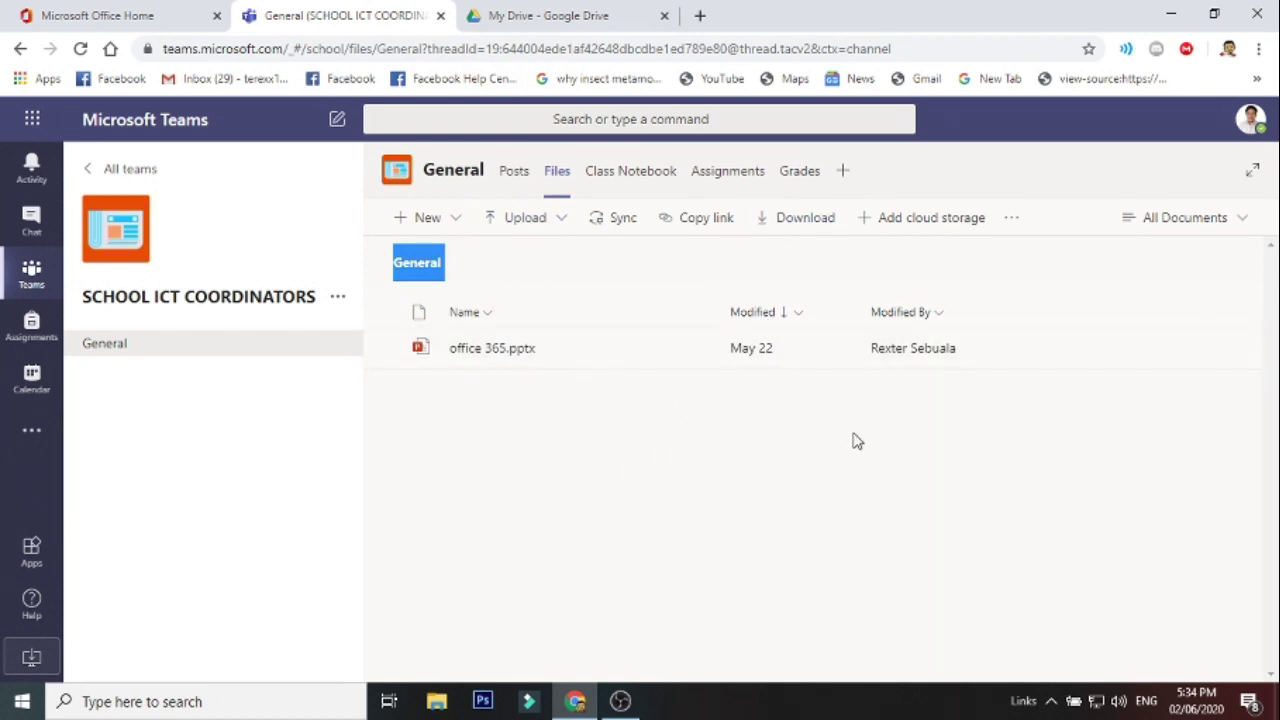
left_click(638, 174)
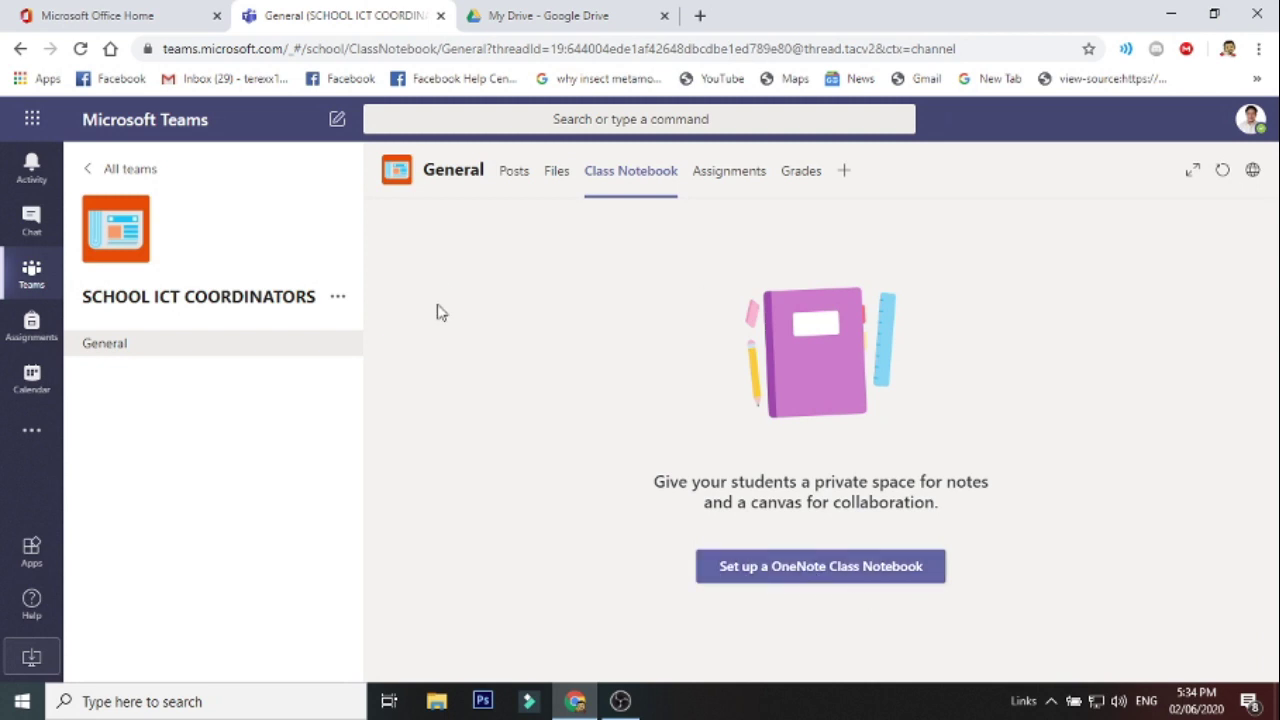
- Open the General channel's Assignments tab, showing empty Drafts, Assigned (0) and Graded groups
left_click(746, 191)
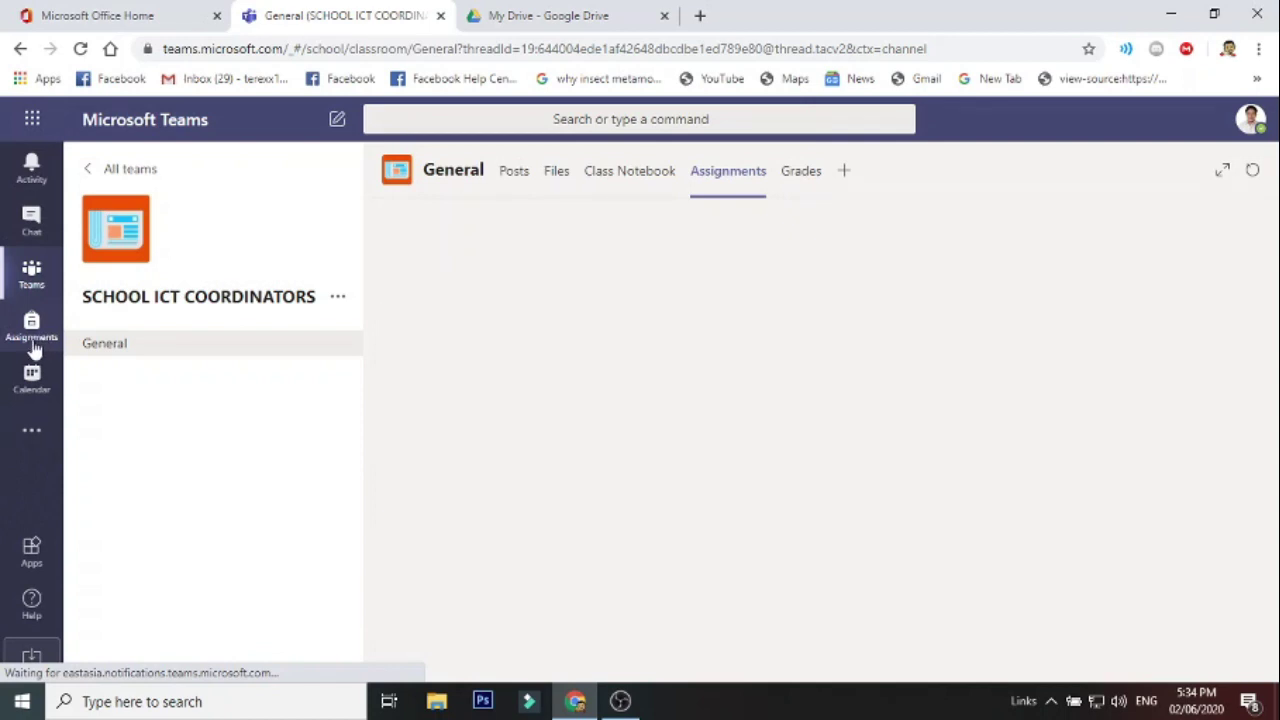
left_click(740, 178)
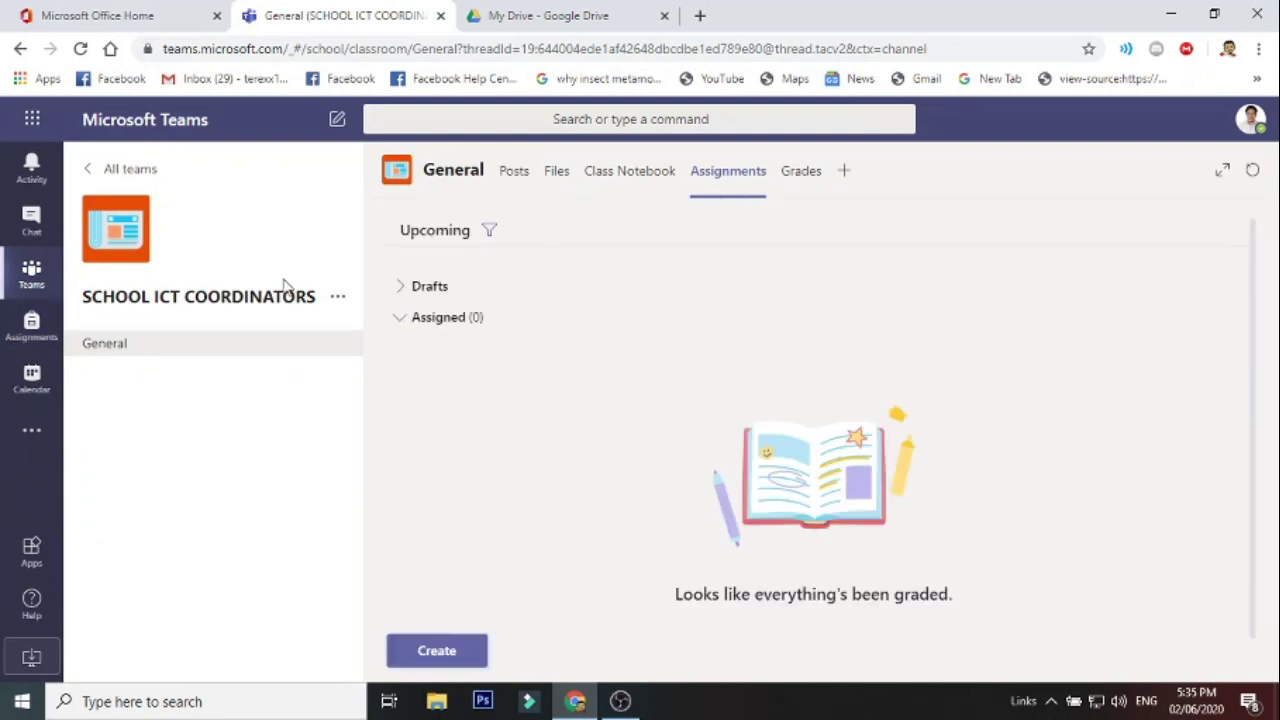
scroll(617, 314, "down", 1)
scroll(549, 463, "up", 1)
scroll(546, 471, "down", 1)
scroll(585, 300, "up", 1)
- Collapse Assigned, confirm Drafts is empty, then view the General channel's empty Grades tab
left_click(425, 322)
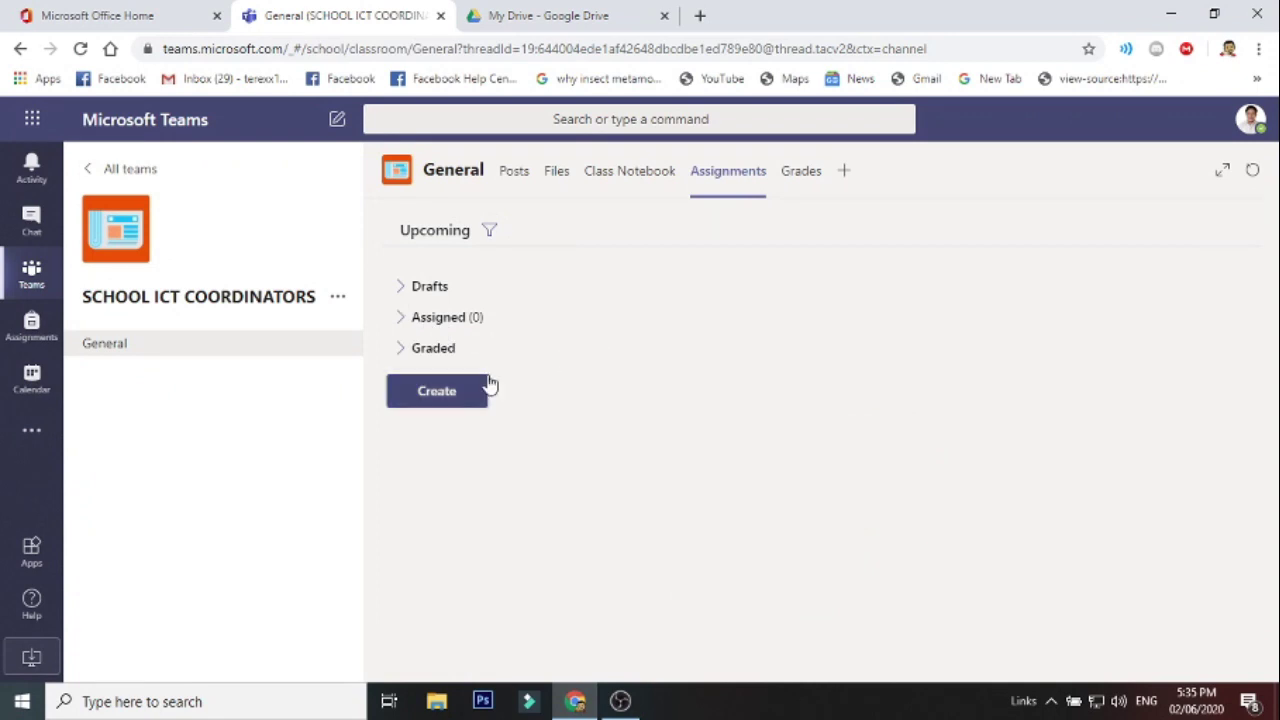
left_click(428, 289)
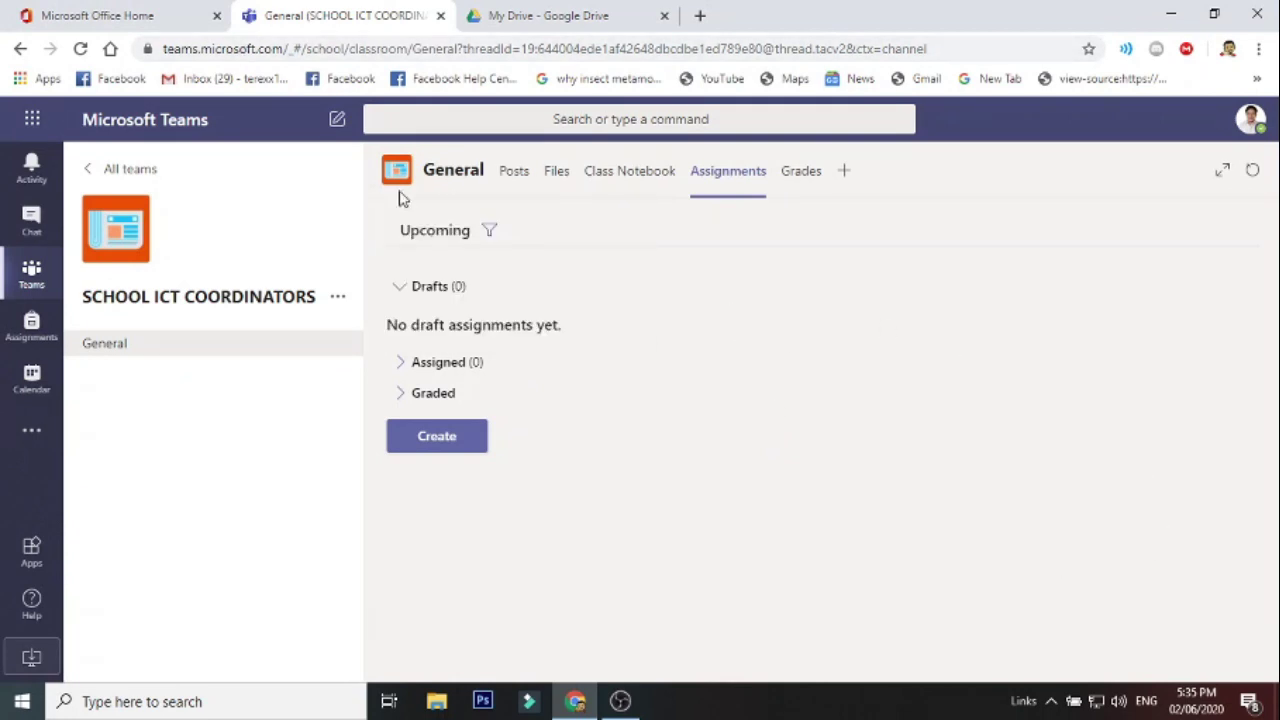
left_click(810, 188)
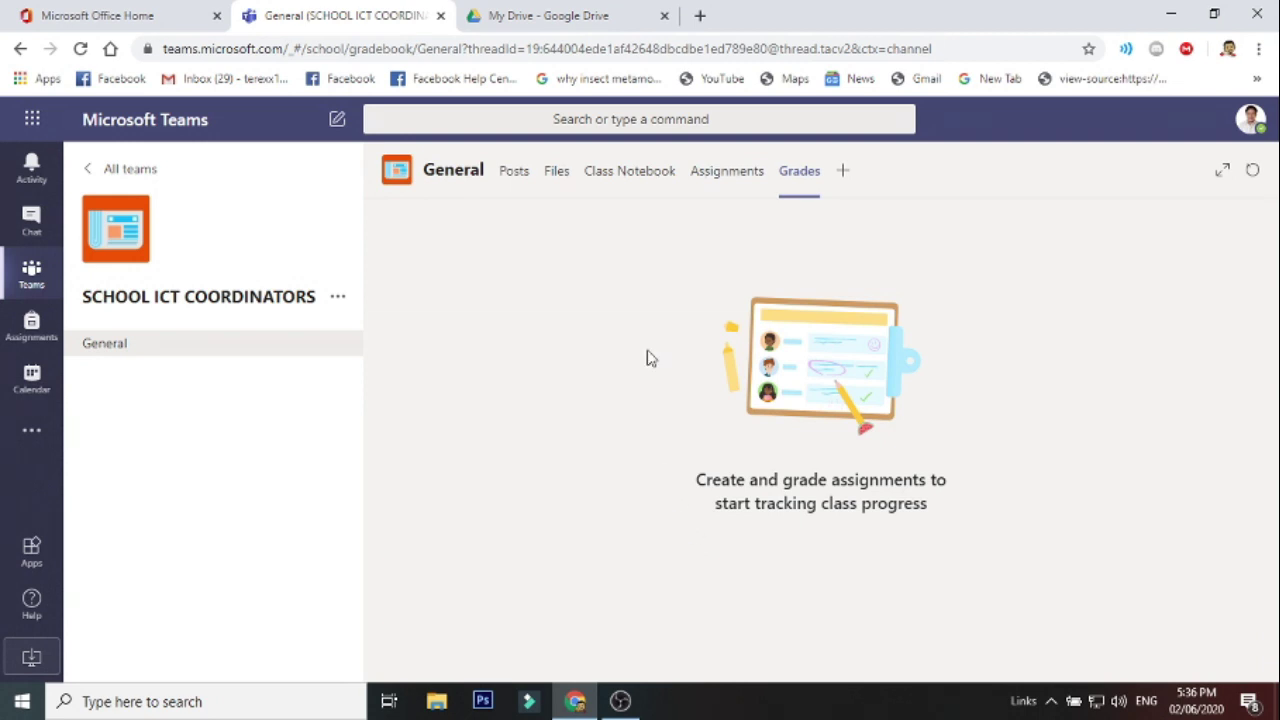
- Return to the General channel's Posts feed and look at the channel's options menu
left_click(520, 176)
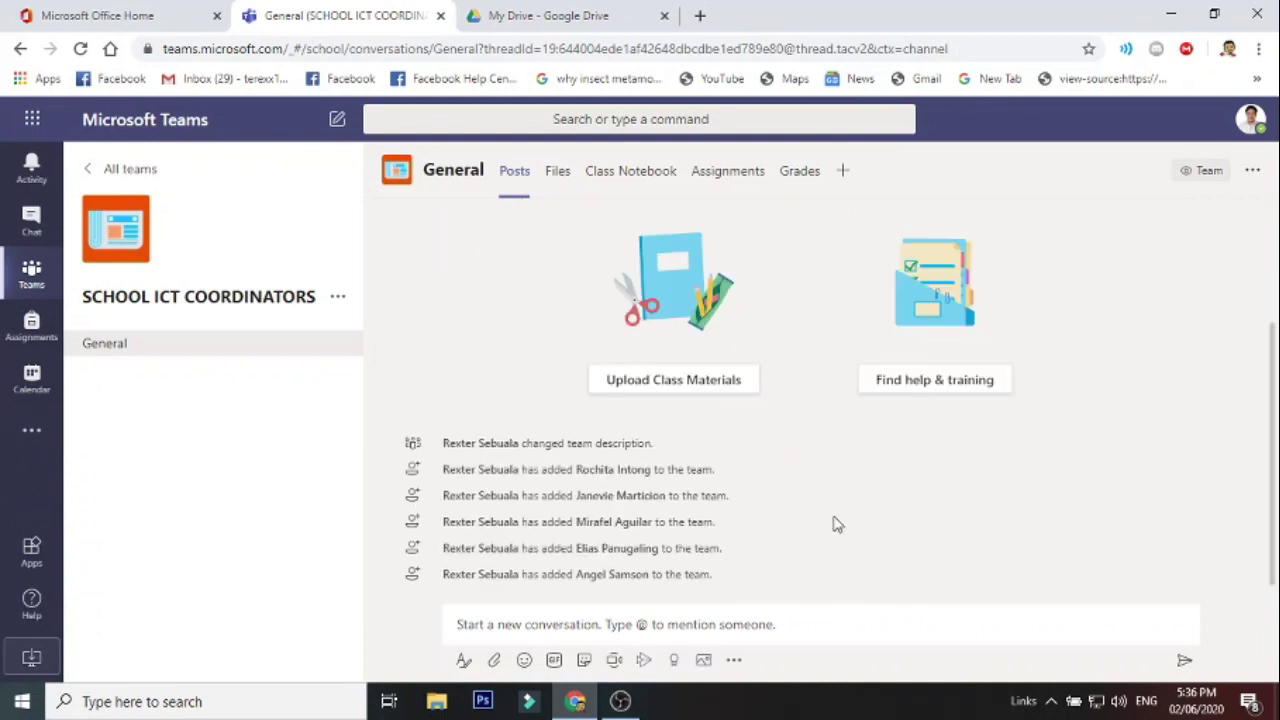
scroll(863, 517, "up", 2)
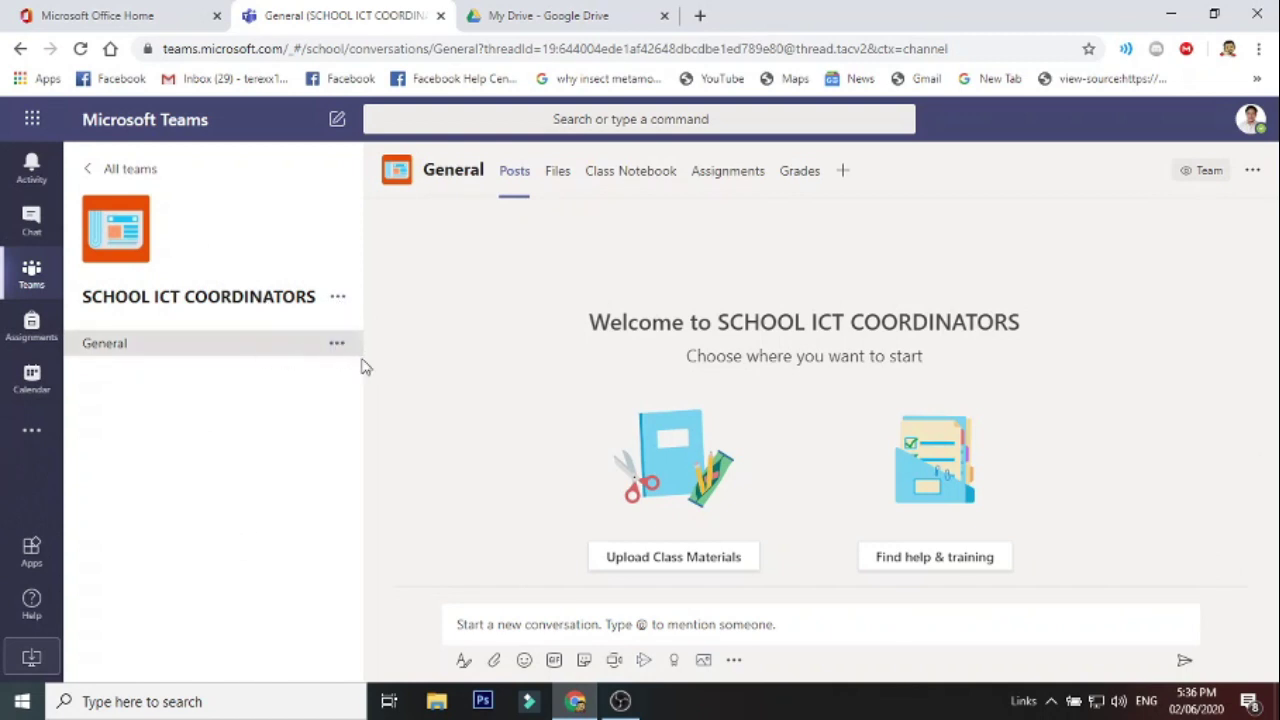
left_click(337, 345)
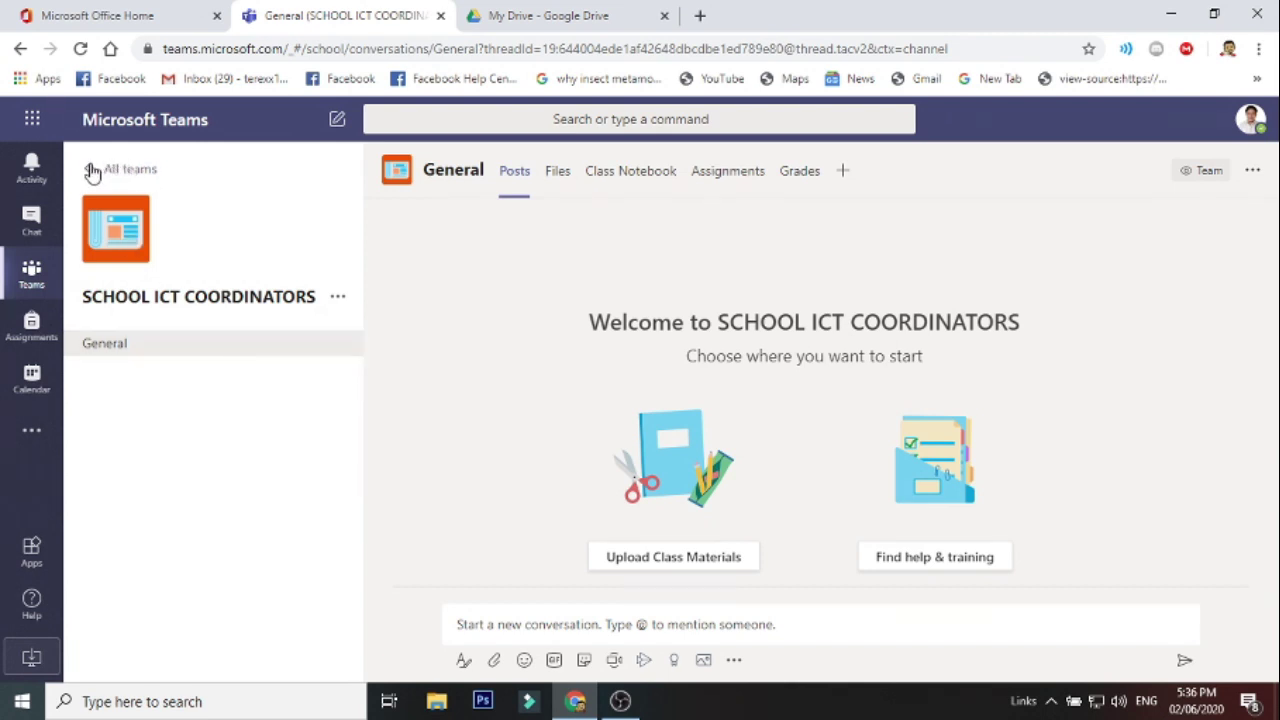
- Try joining CANTILAN 1 - RESEARCH ENTHUSIASTS from the join-or-create page, then return to all teams
left_click(128, 175)
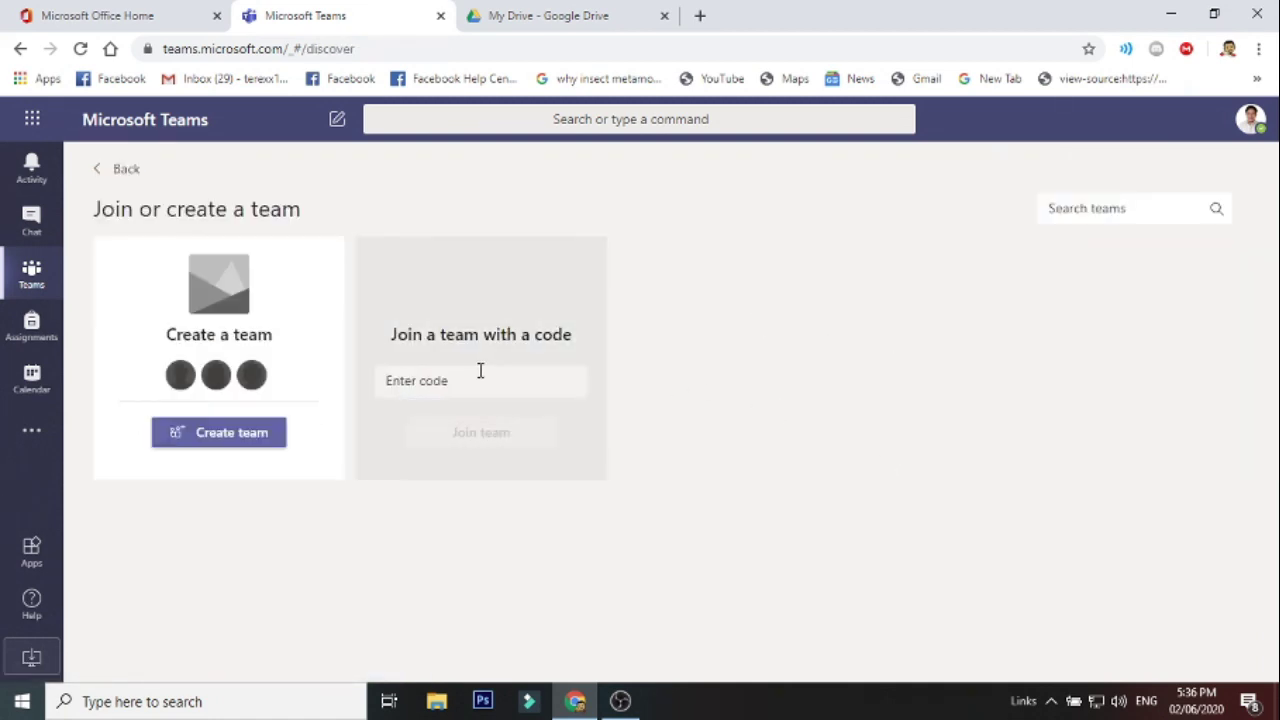
left_click(453, 378)
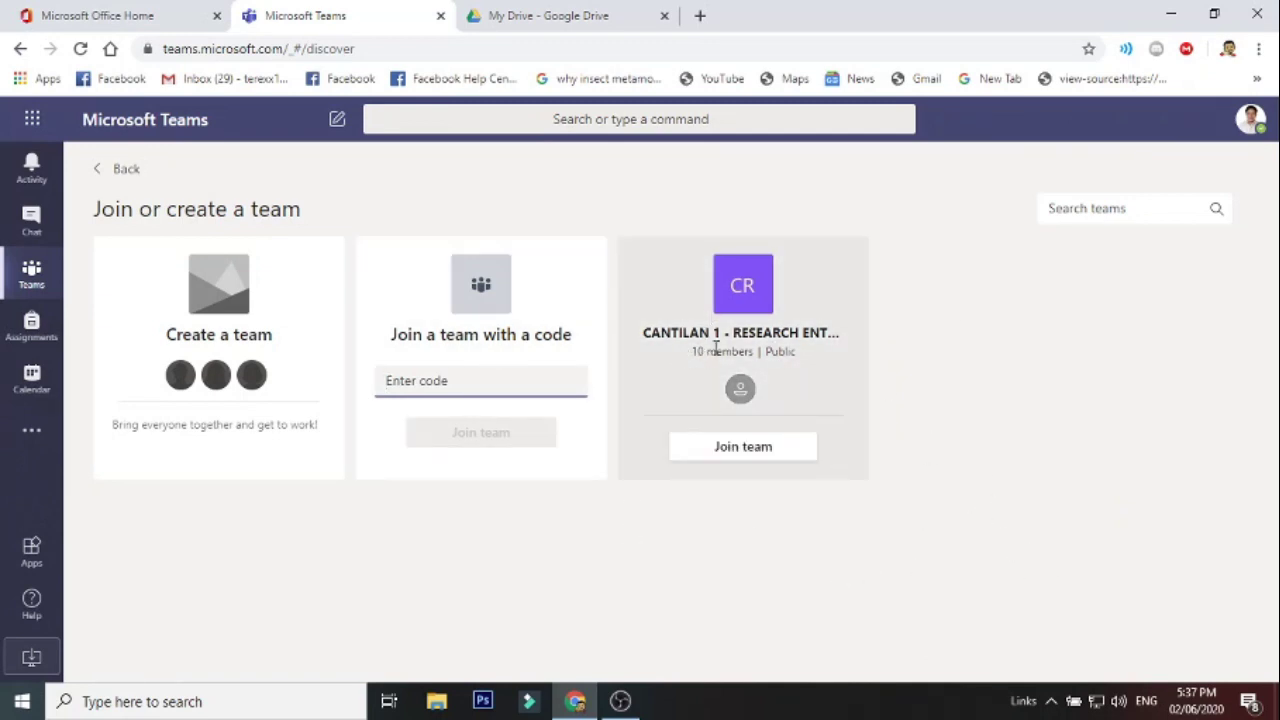
left_click(780, 448)
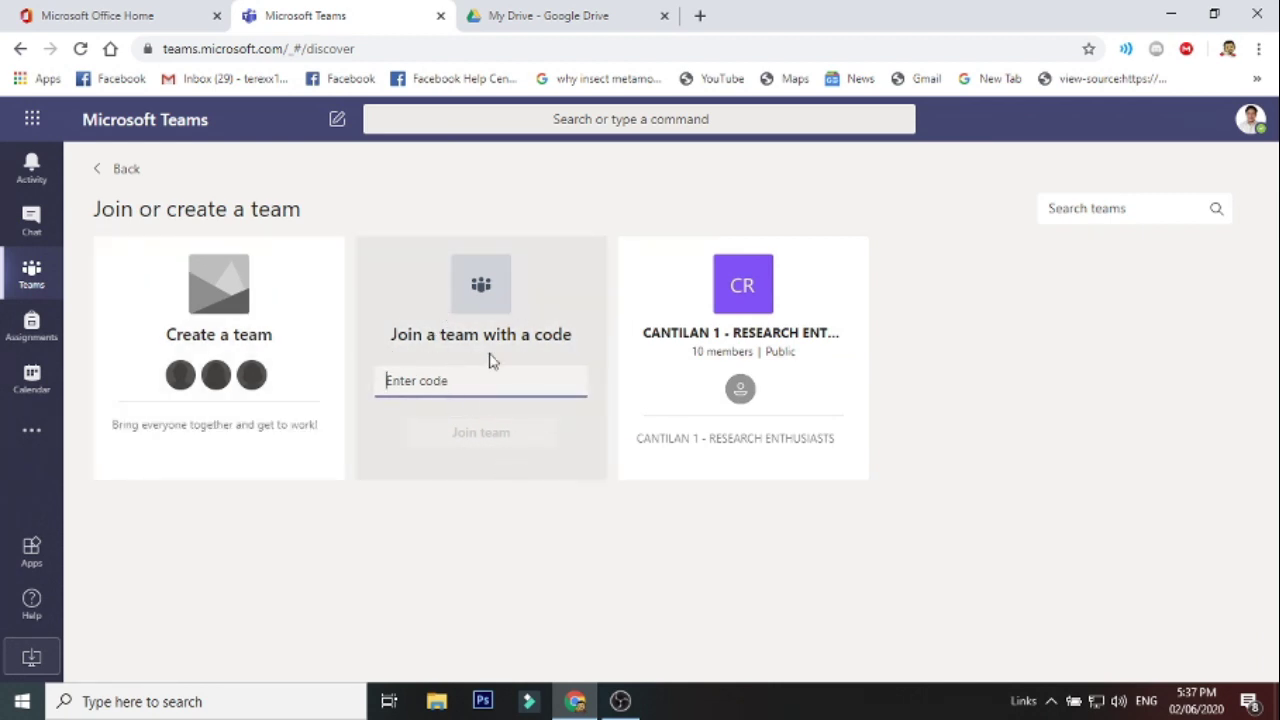
left_click(108, 169)
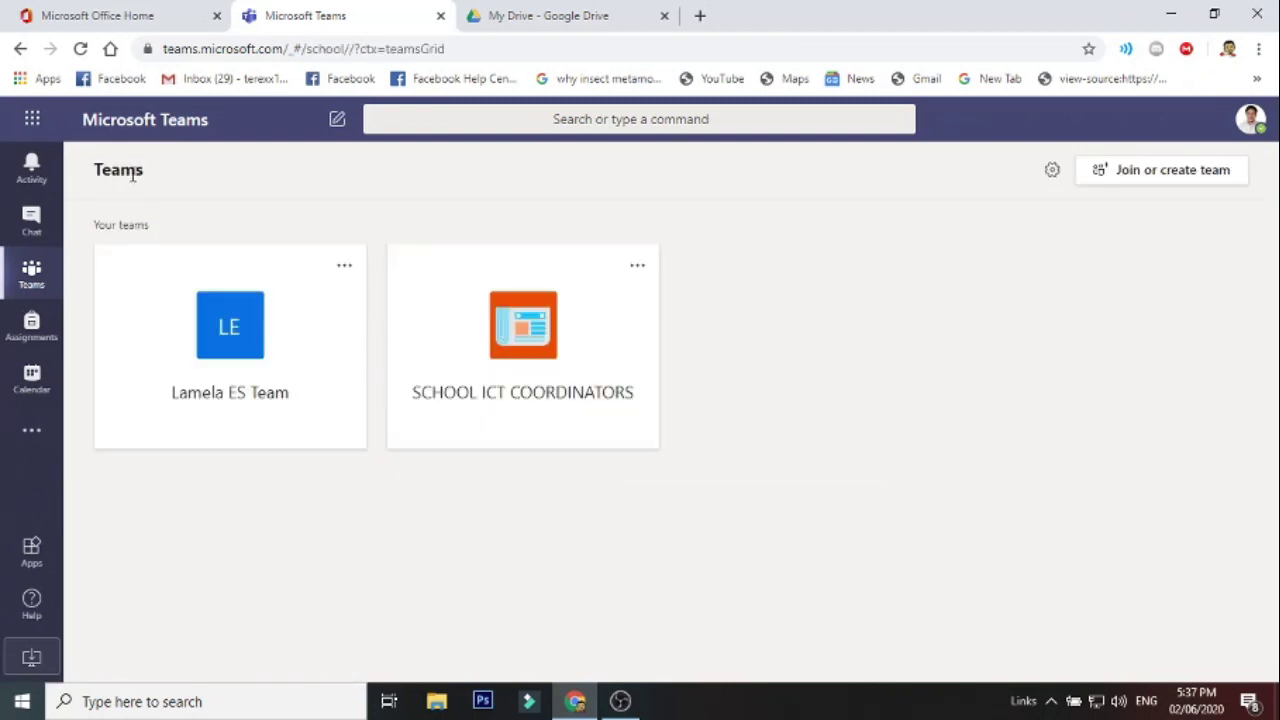
left_click(1170, 176)
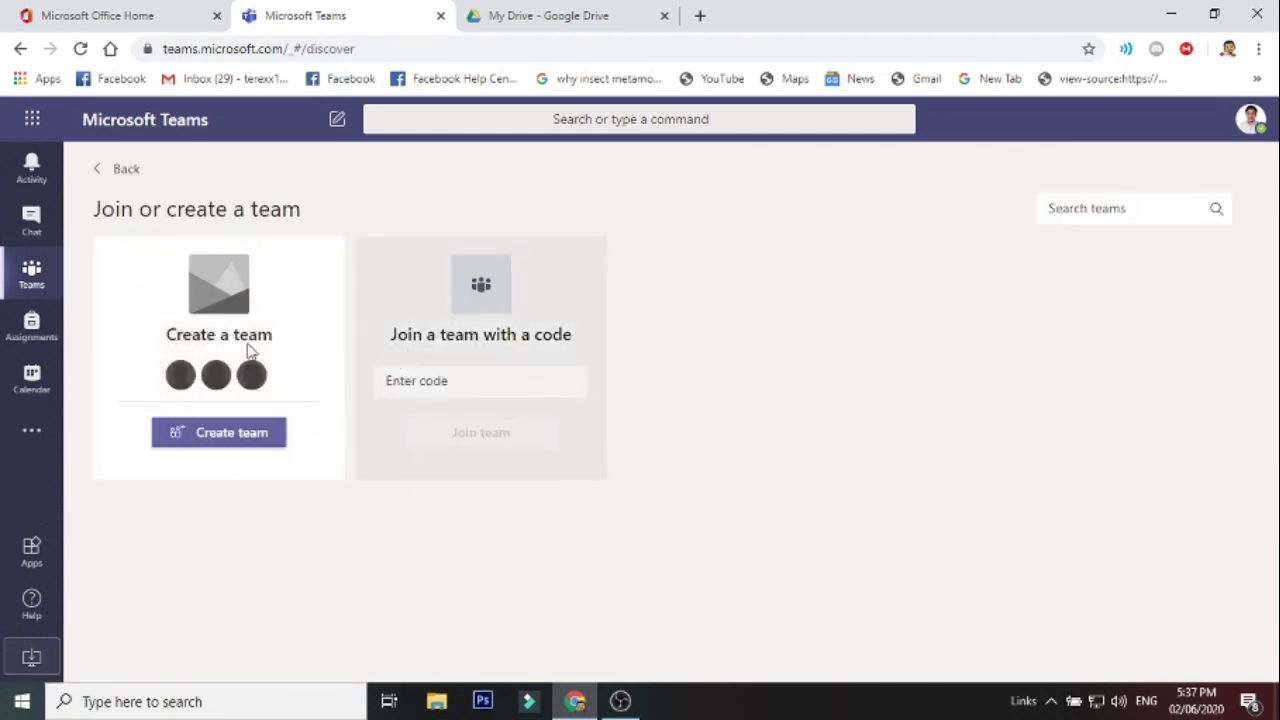
left_click(237, 446)
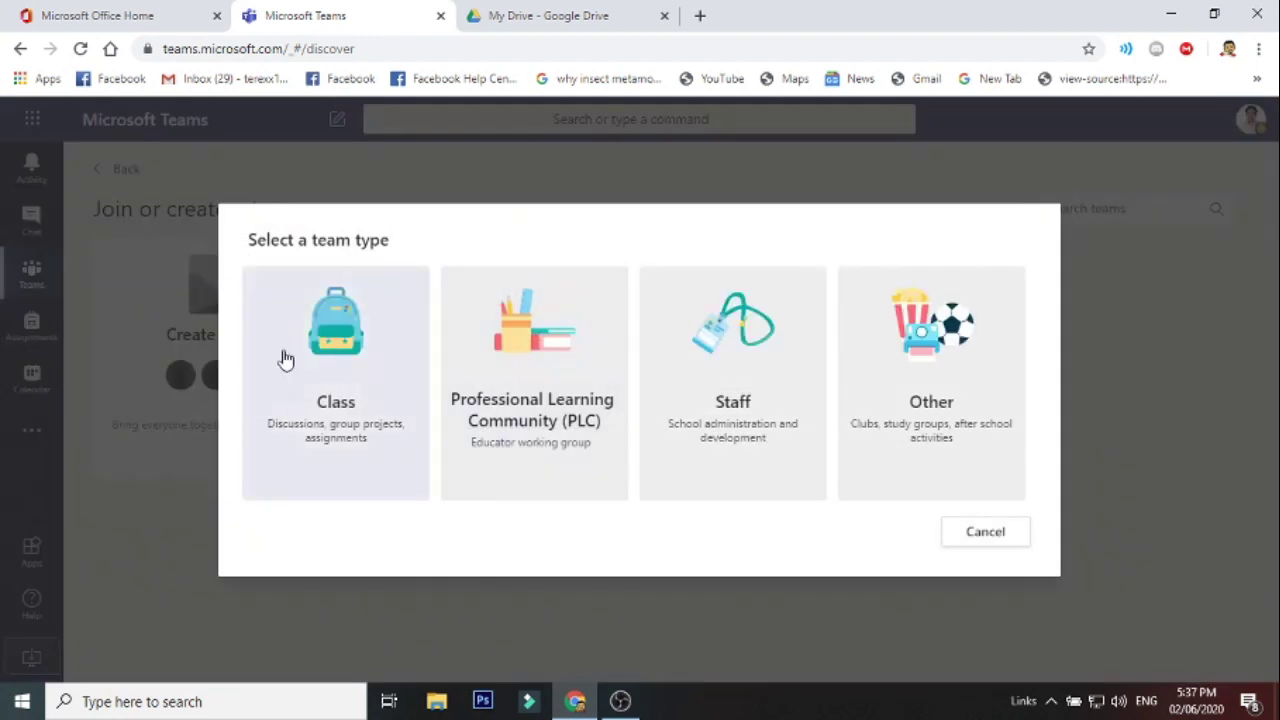
left_click(977, 541)
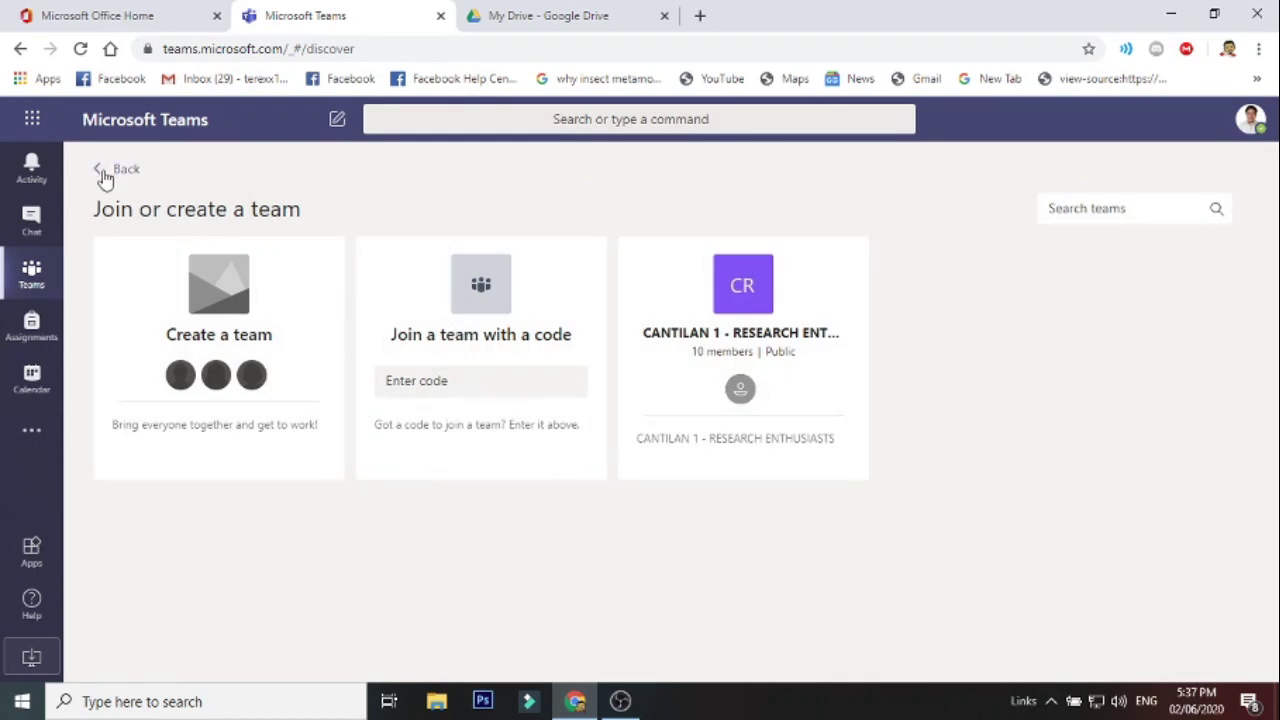
left_click(105, 175)
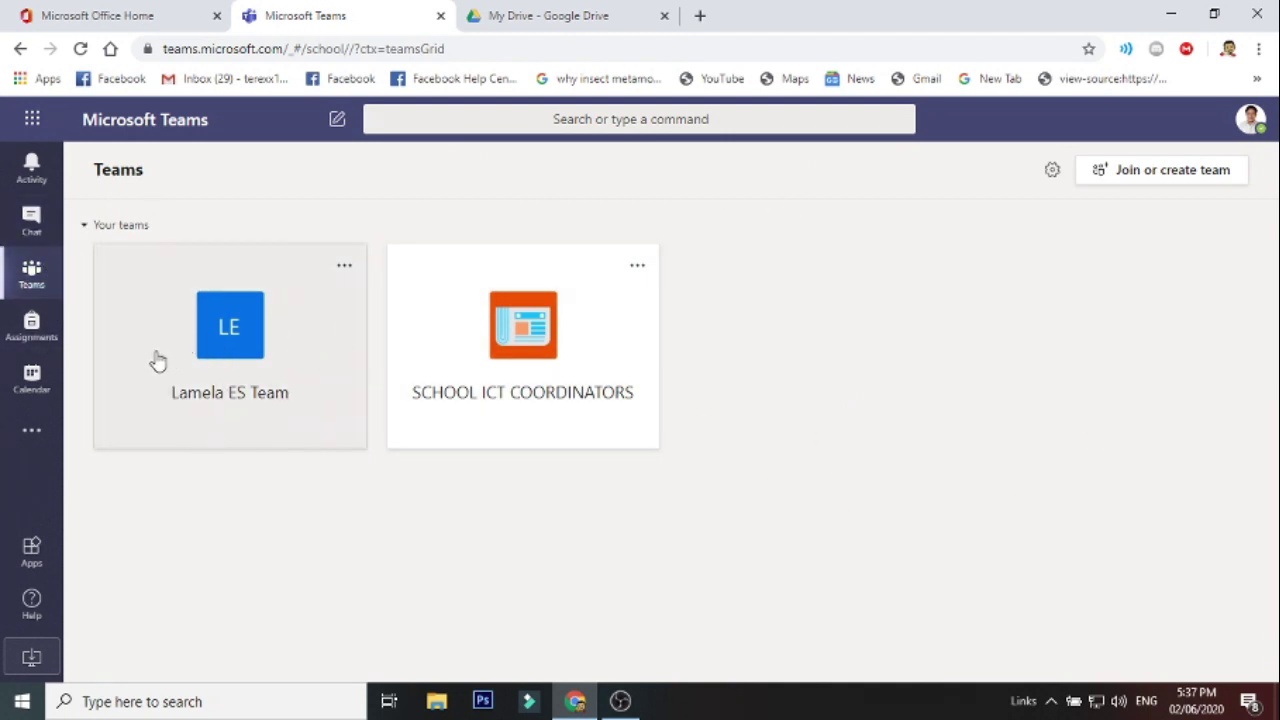
- Pick Lamela ES Team as the class in the Assignments app
left_click(37, 338)
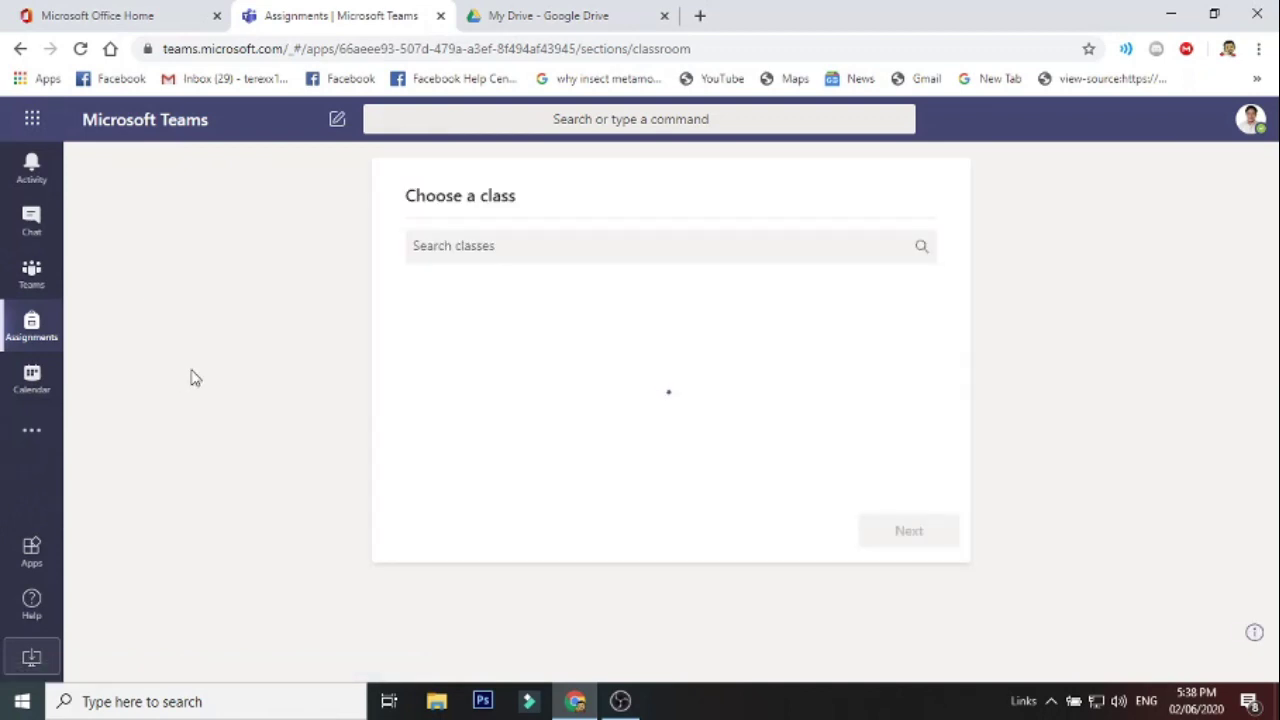
left_click(48, 292)
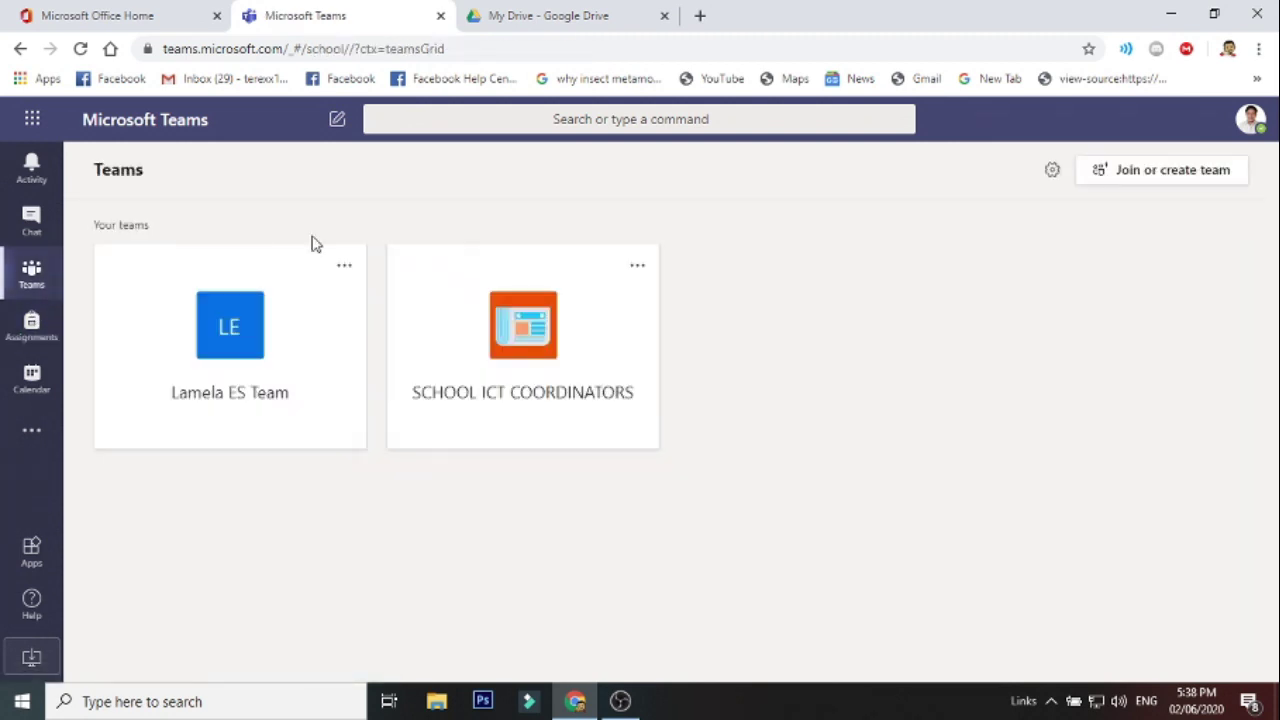
left_click(32, 325)
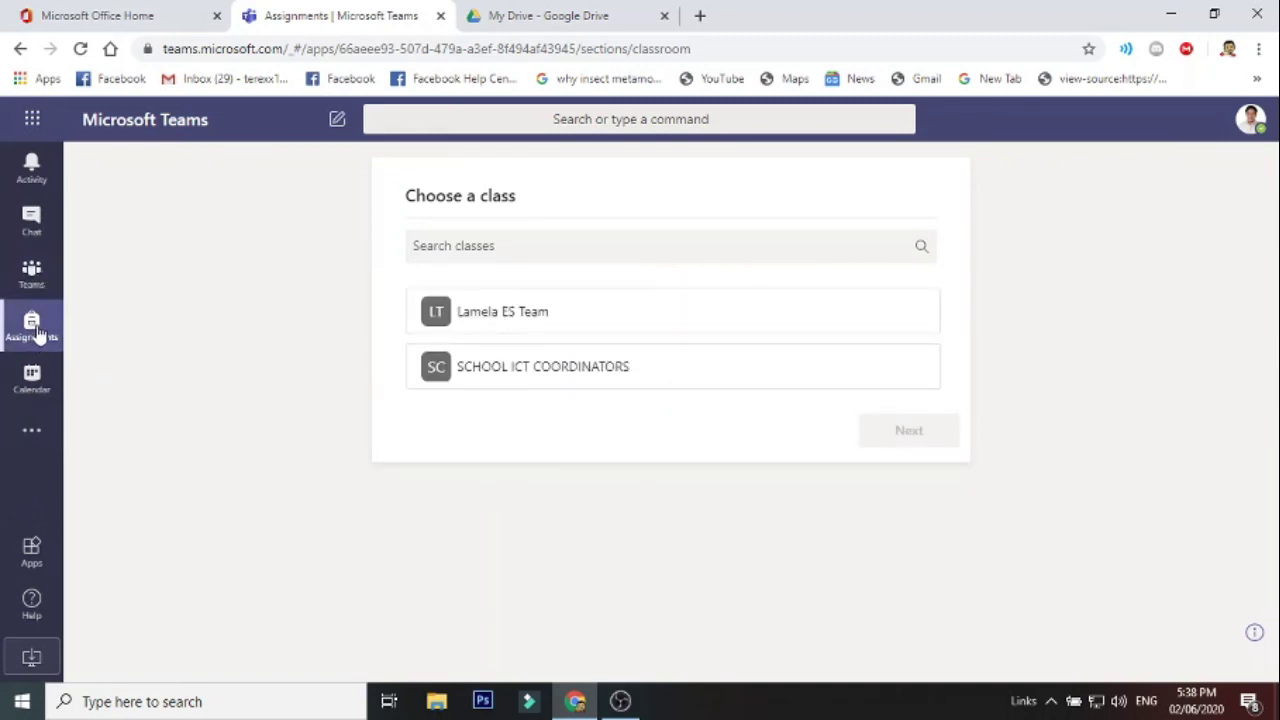
left_click(447, 245)
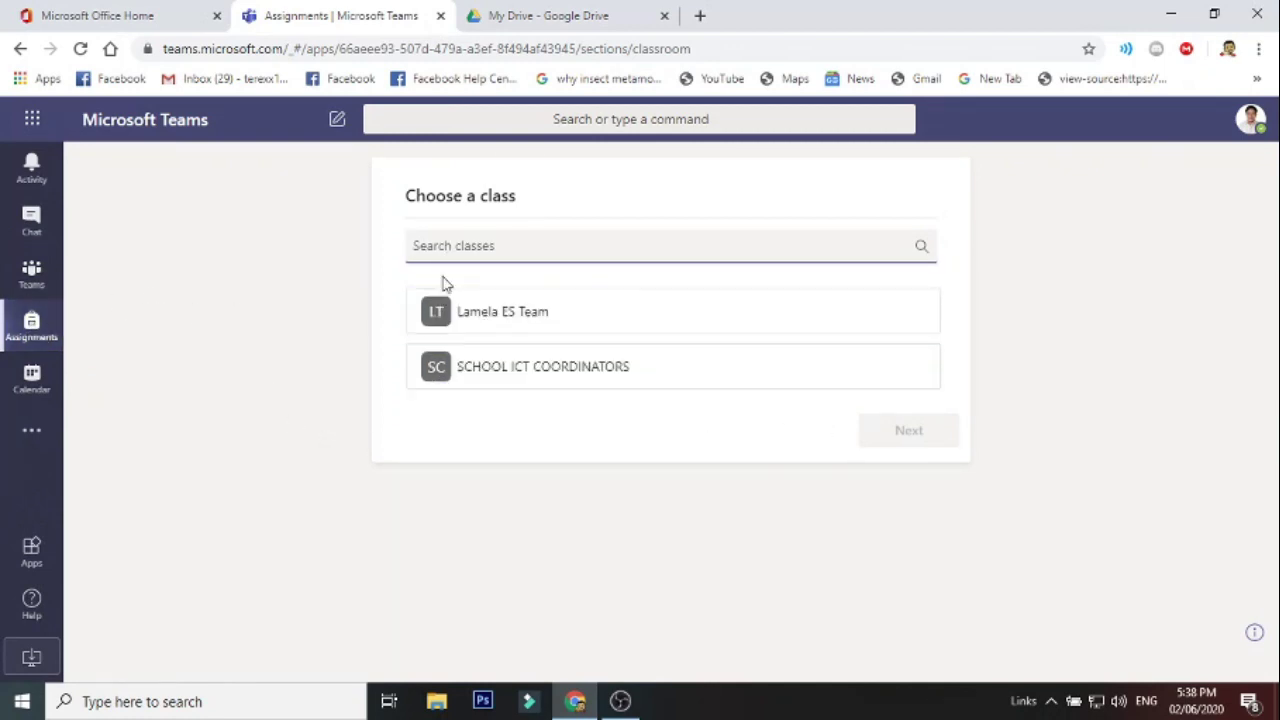
left_click(630, 314)
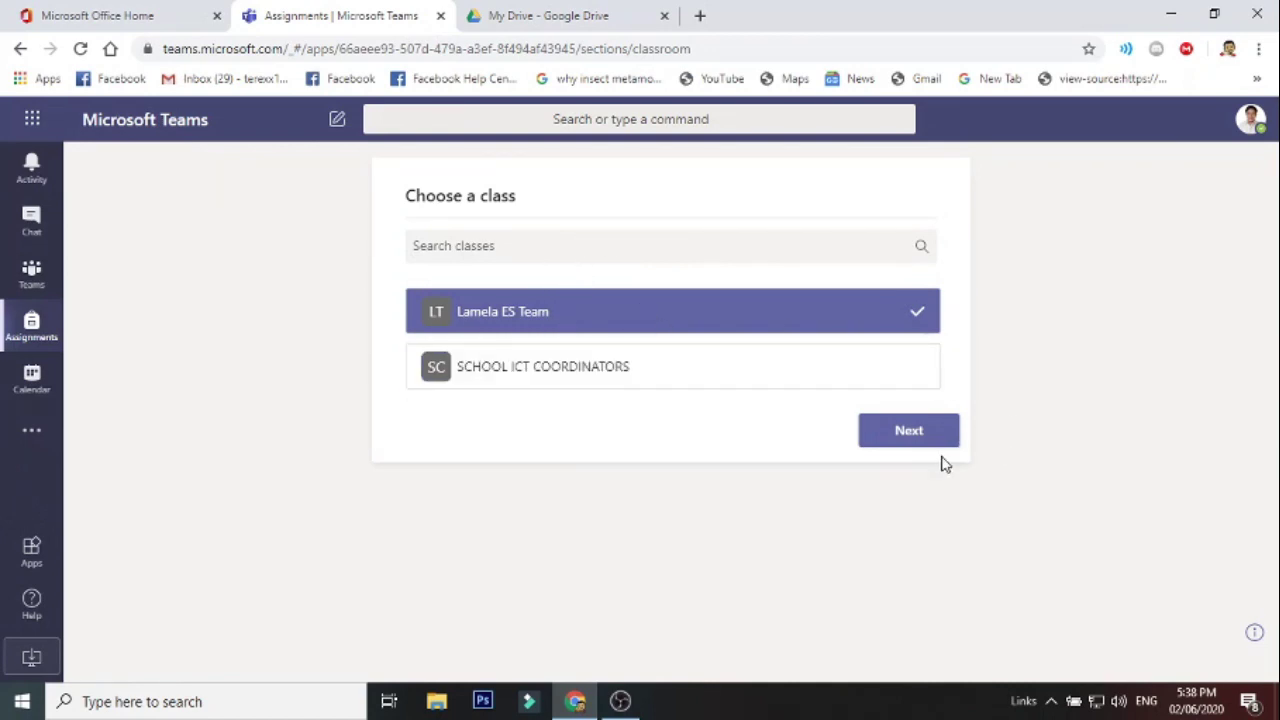
left_click(905, 441)
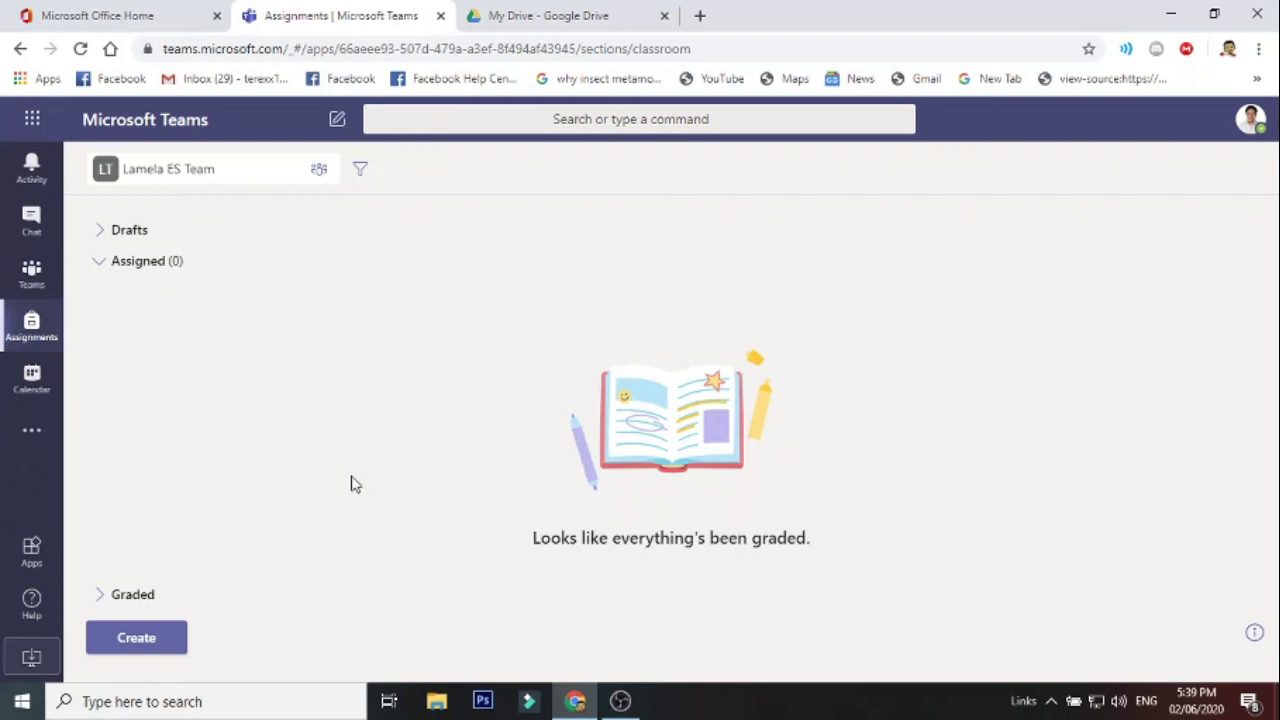
- Create a new Assignment for Lamela ES Team from the Create menu
left_click(171, 640)
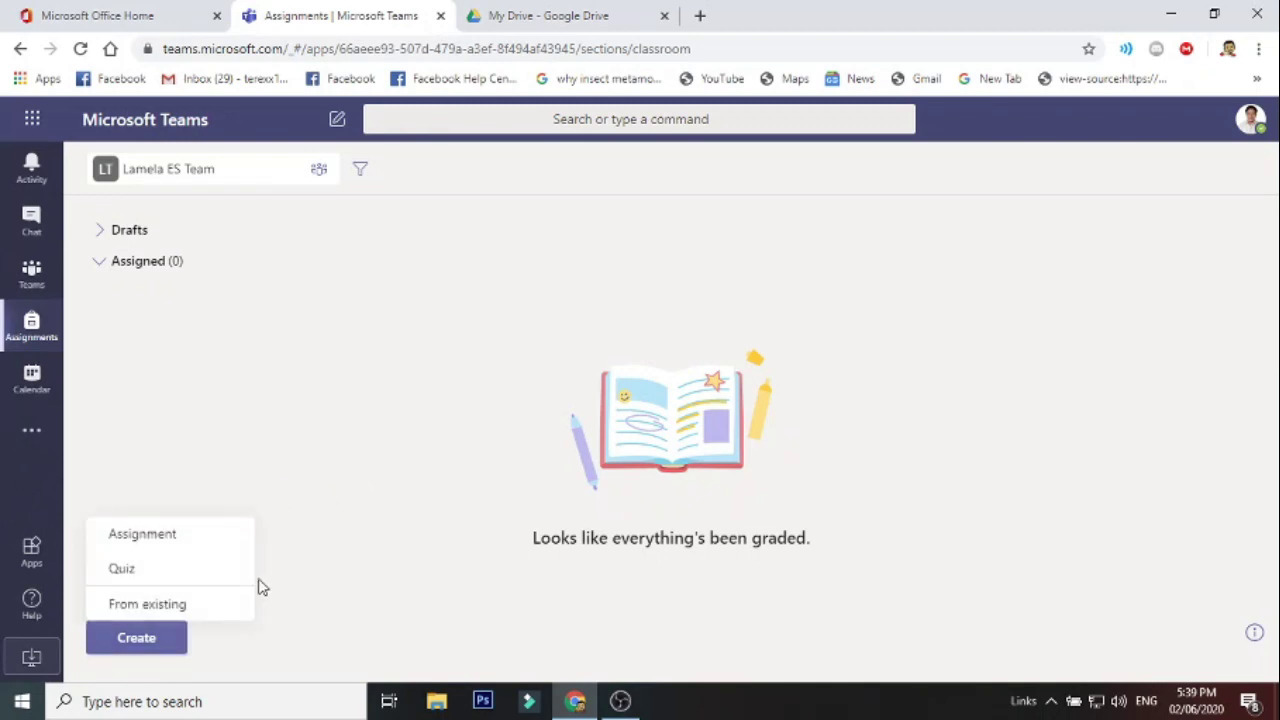
left_click(200, 548)
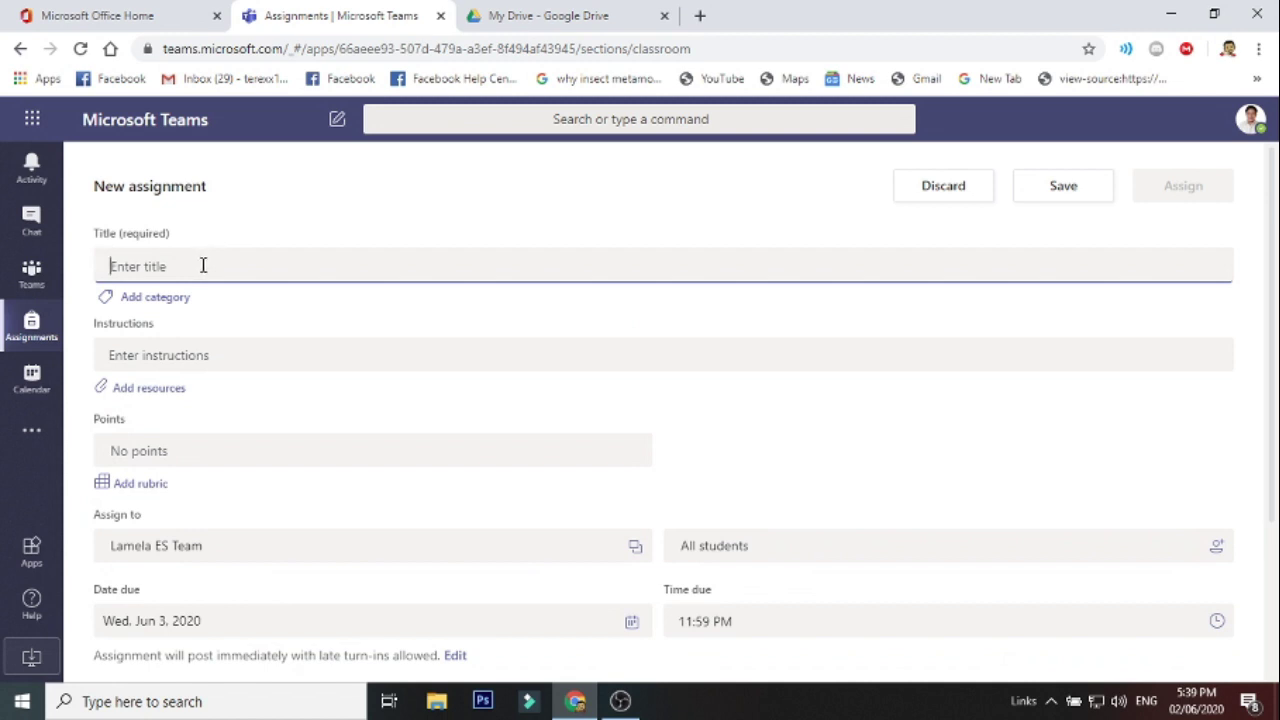
- Look over the new assignment's Instructions and Points fields
left_click(155, 360)
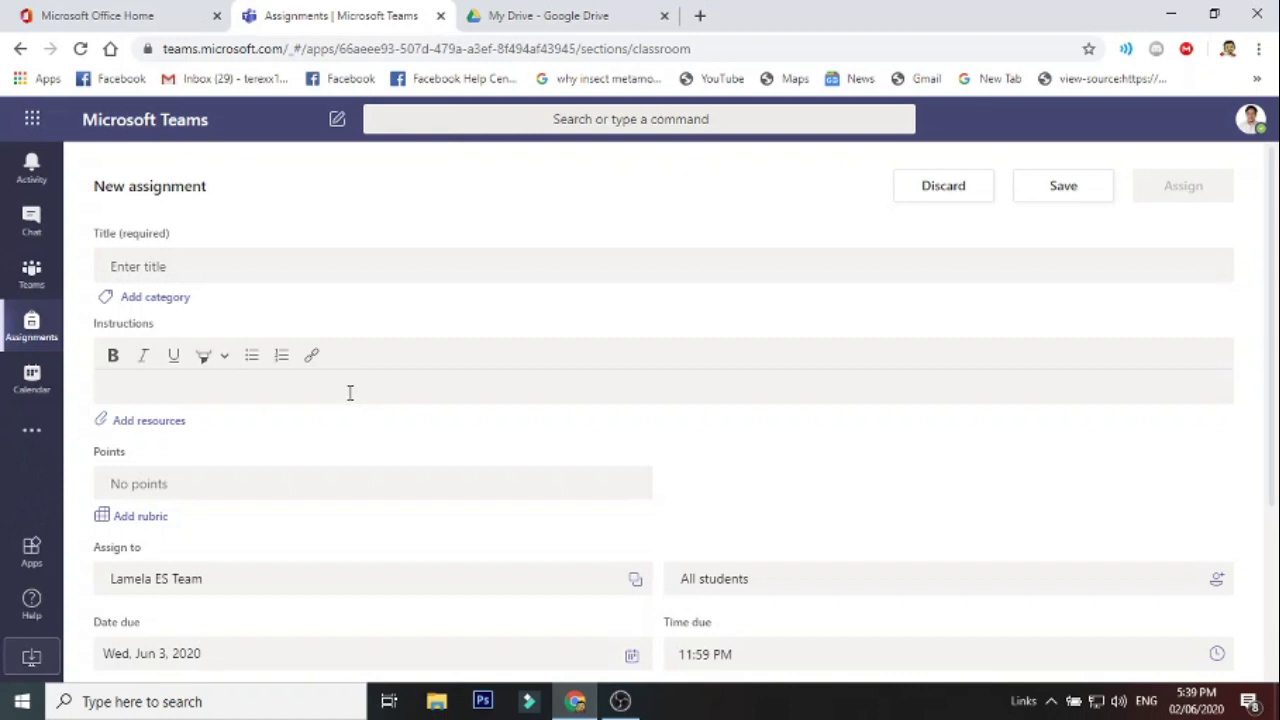
scroll(390, 447, "down", 1)
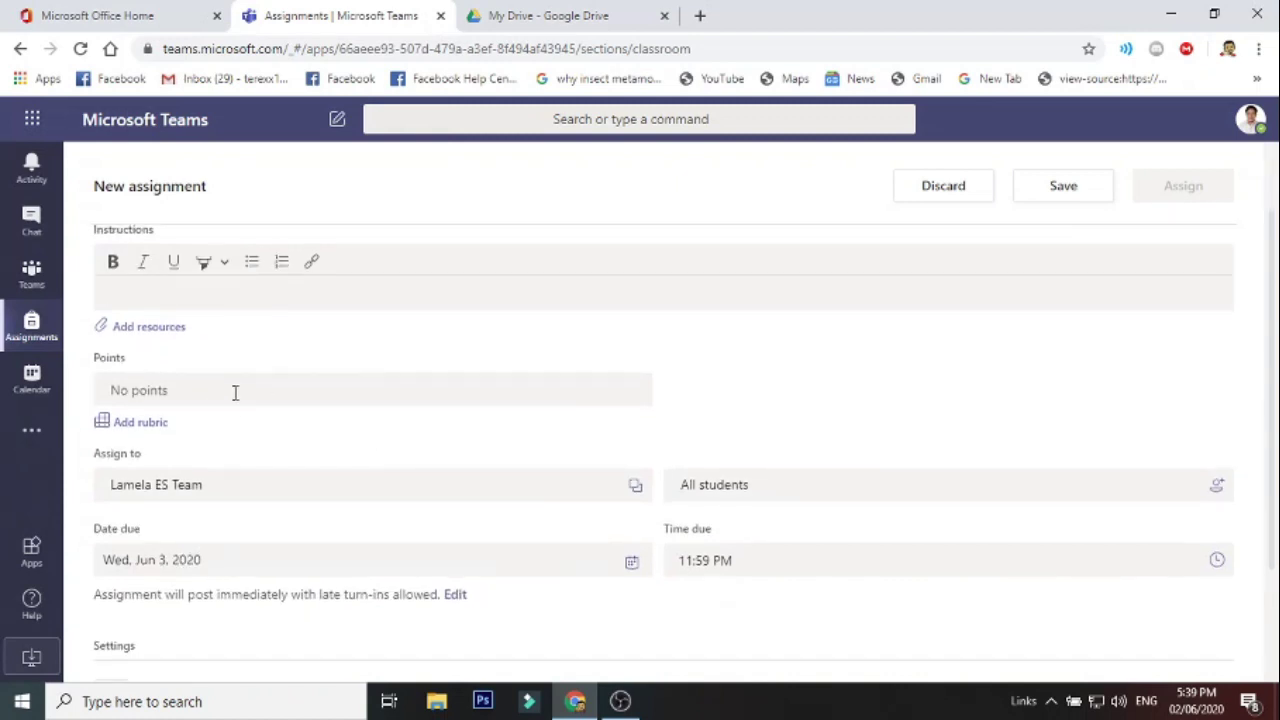
left_click(207, 388)
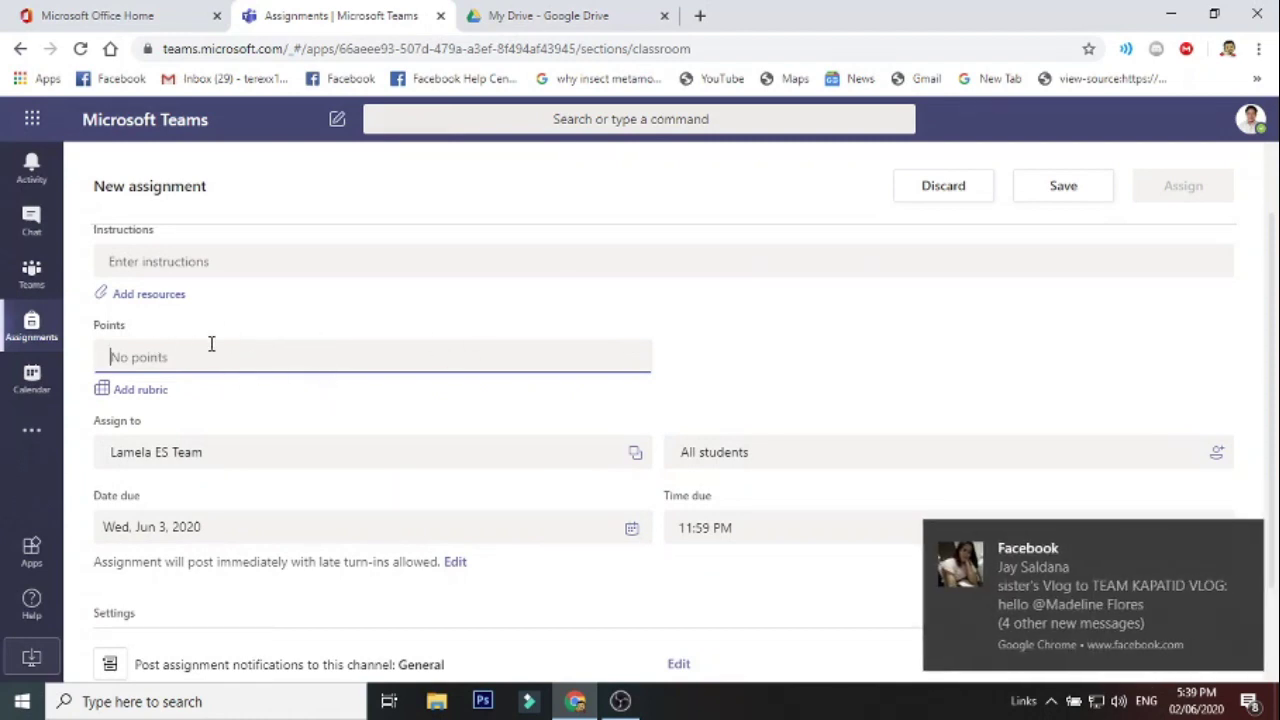
scroll(434, 420, "down", 1)
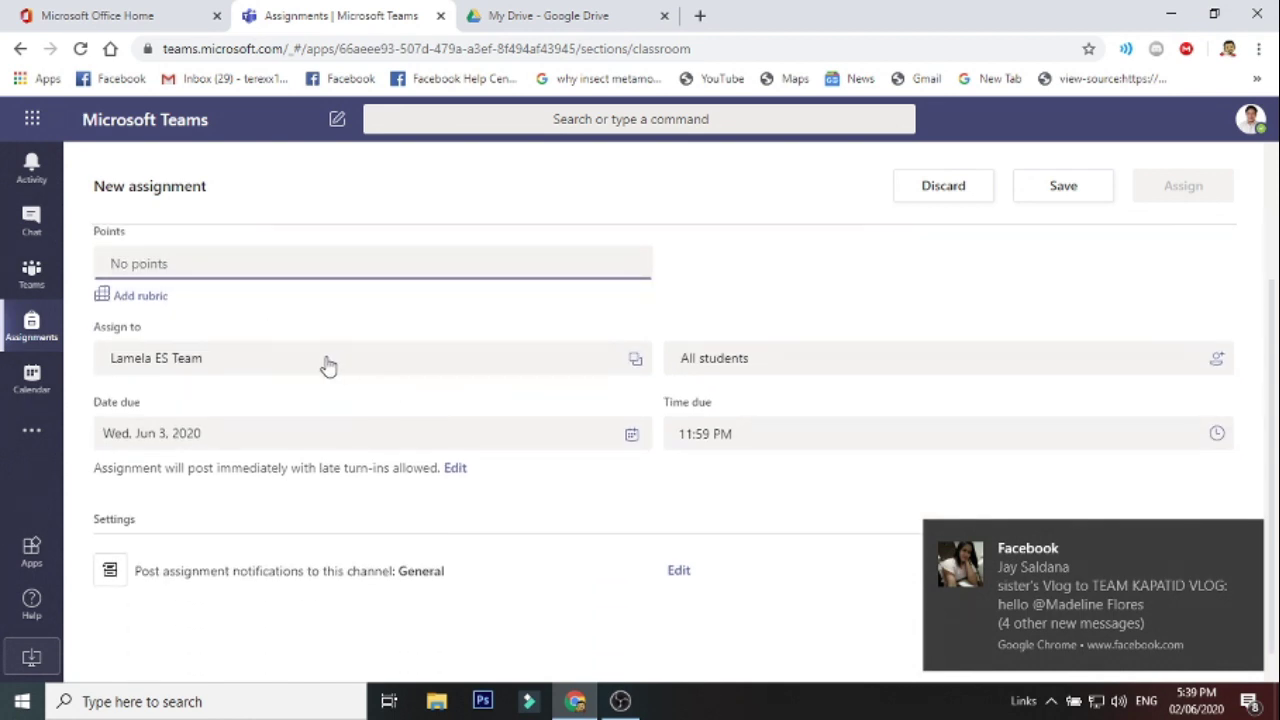
- Check the class and student pickers without changes, then save and close the form
left_click(213, 357)
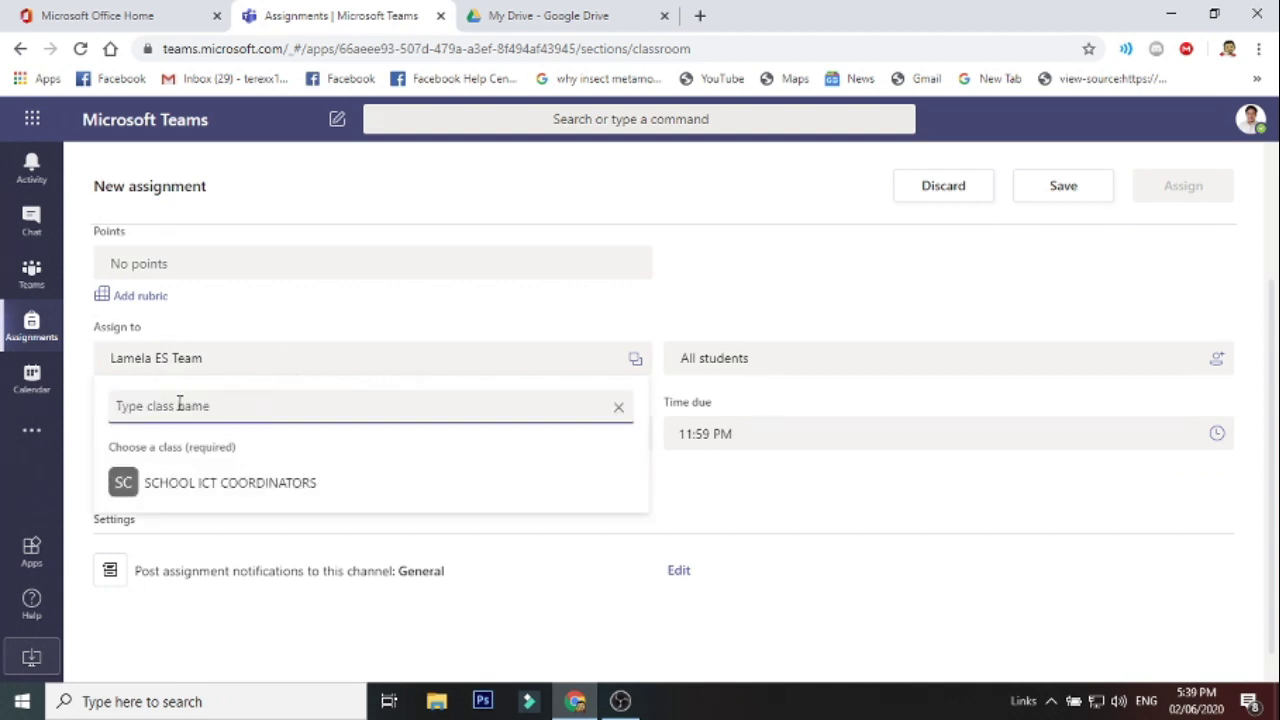
left_click(345, 363)
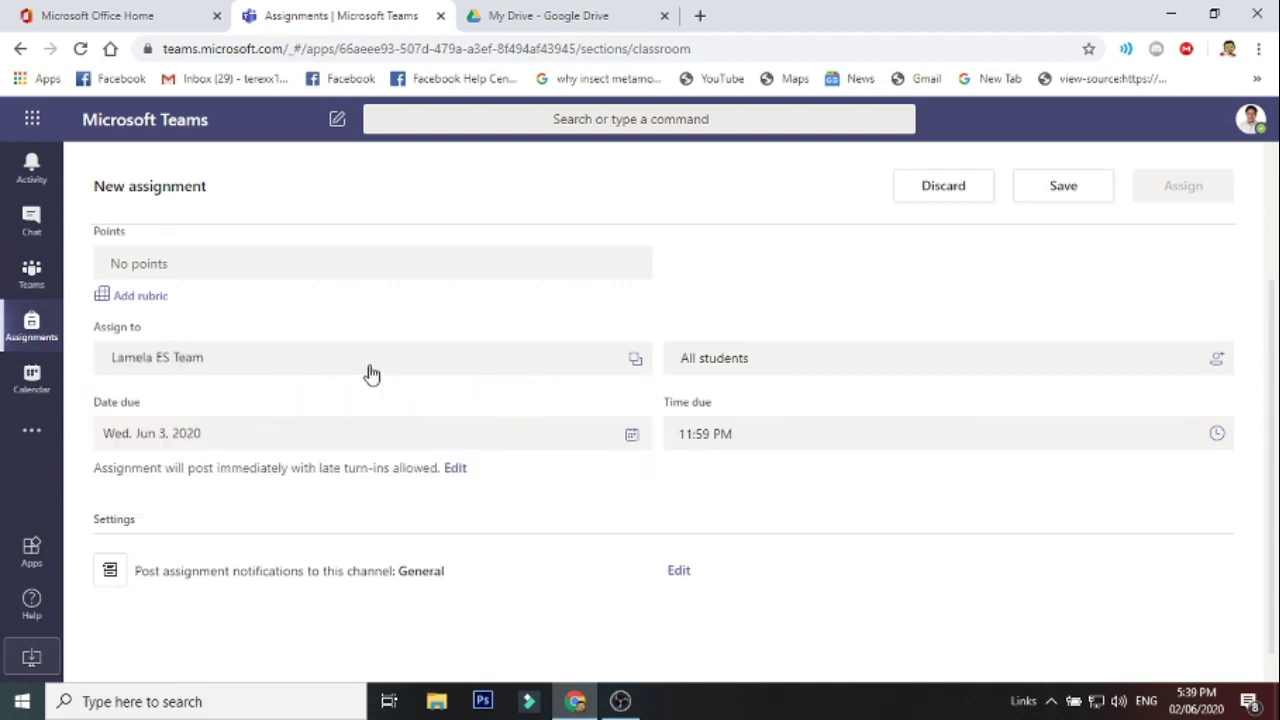
left_click(770, 384)
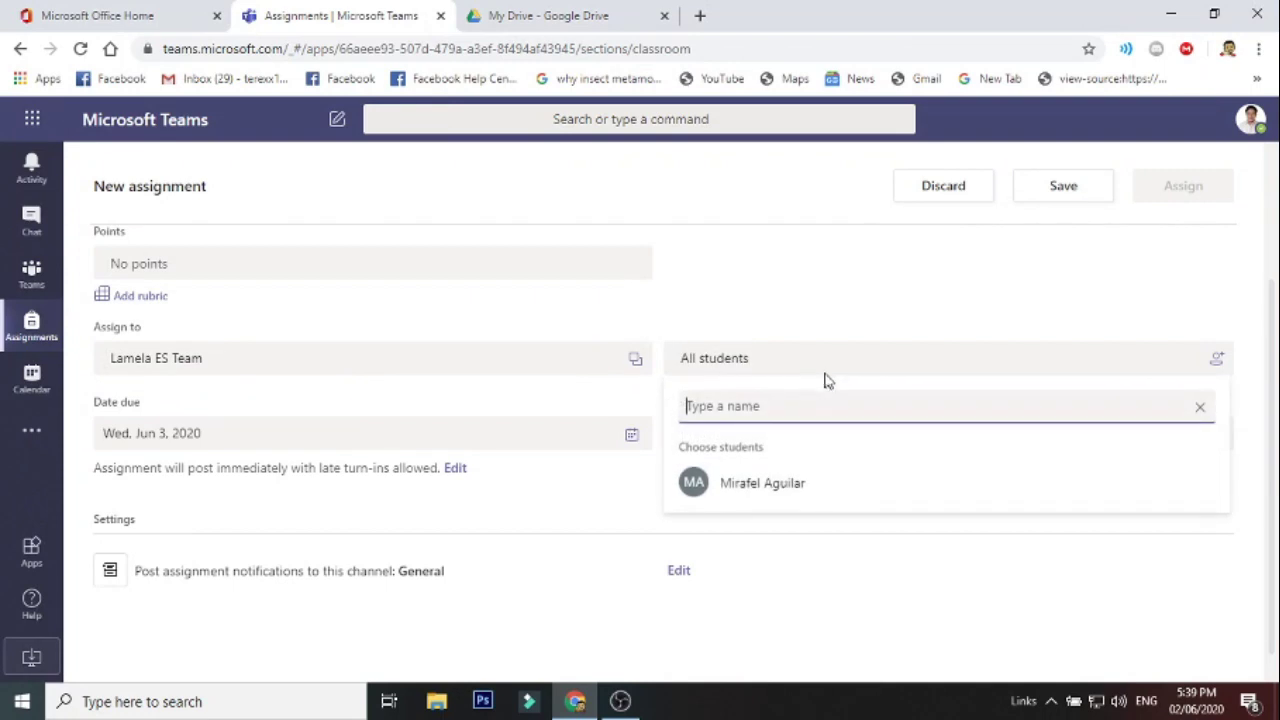
left_click(831, 366)
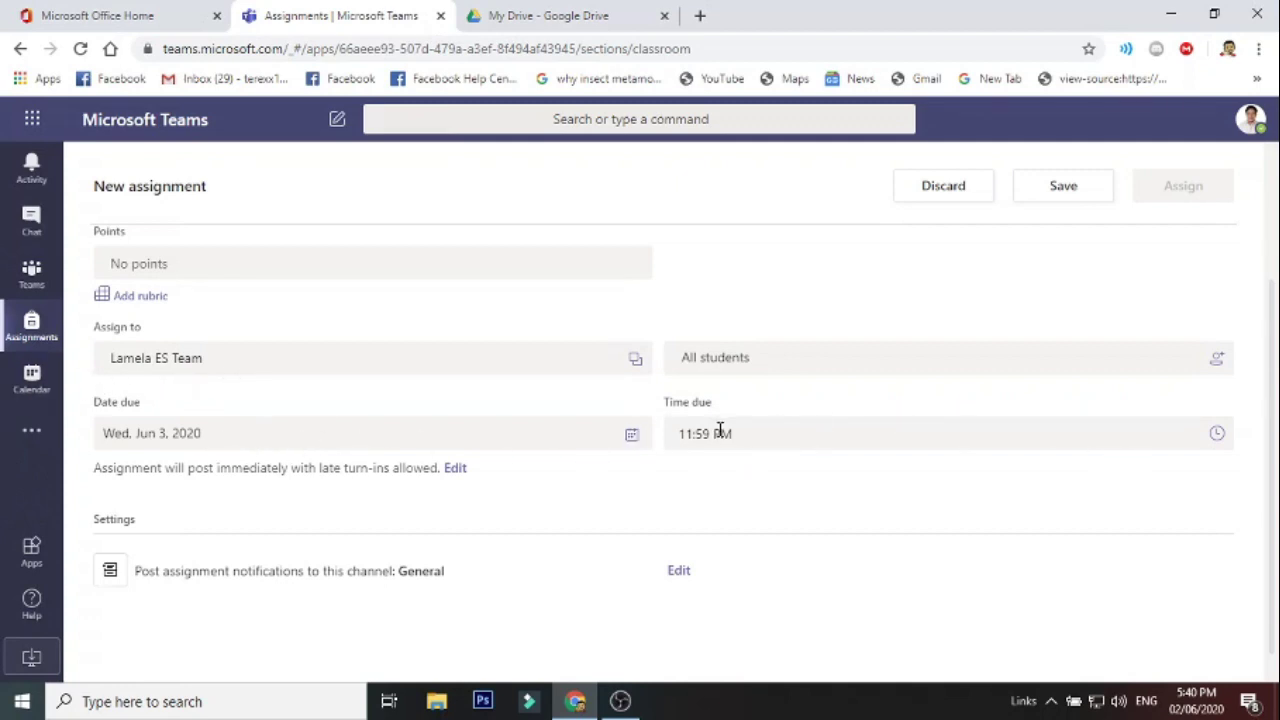
scroll(340, 504, "down", 1)
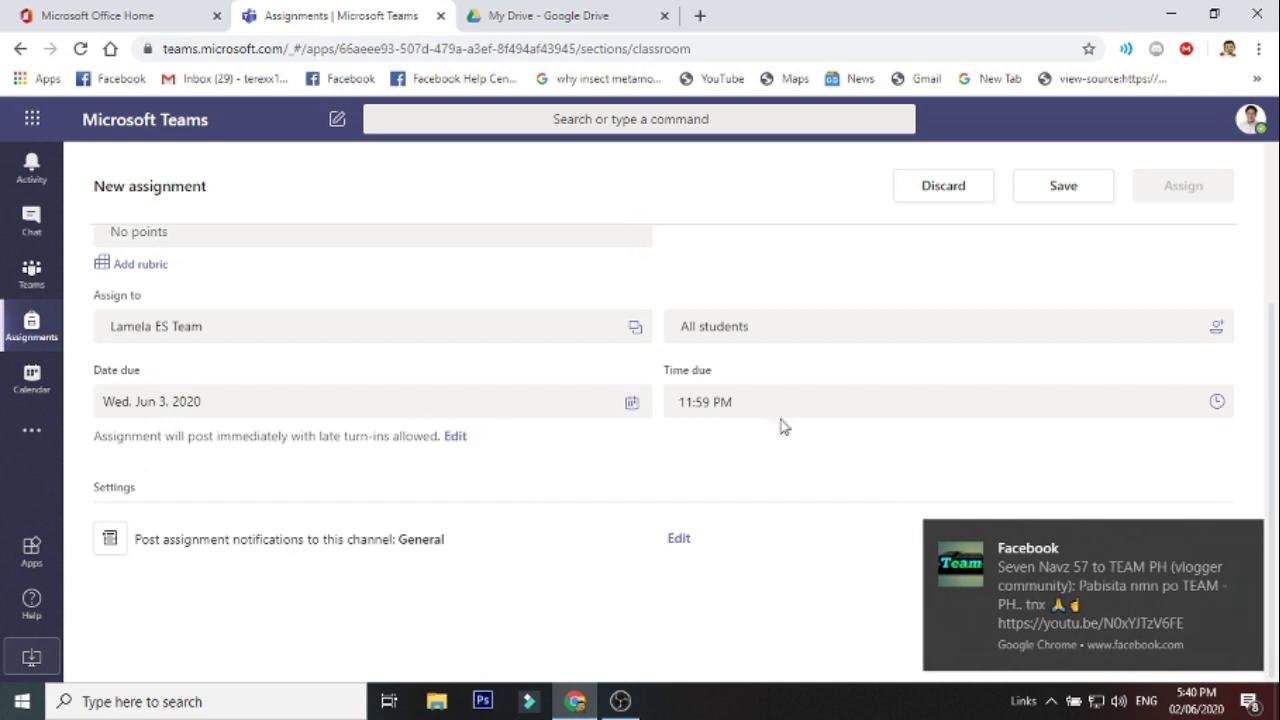
left_click(1064, 194)
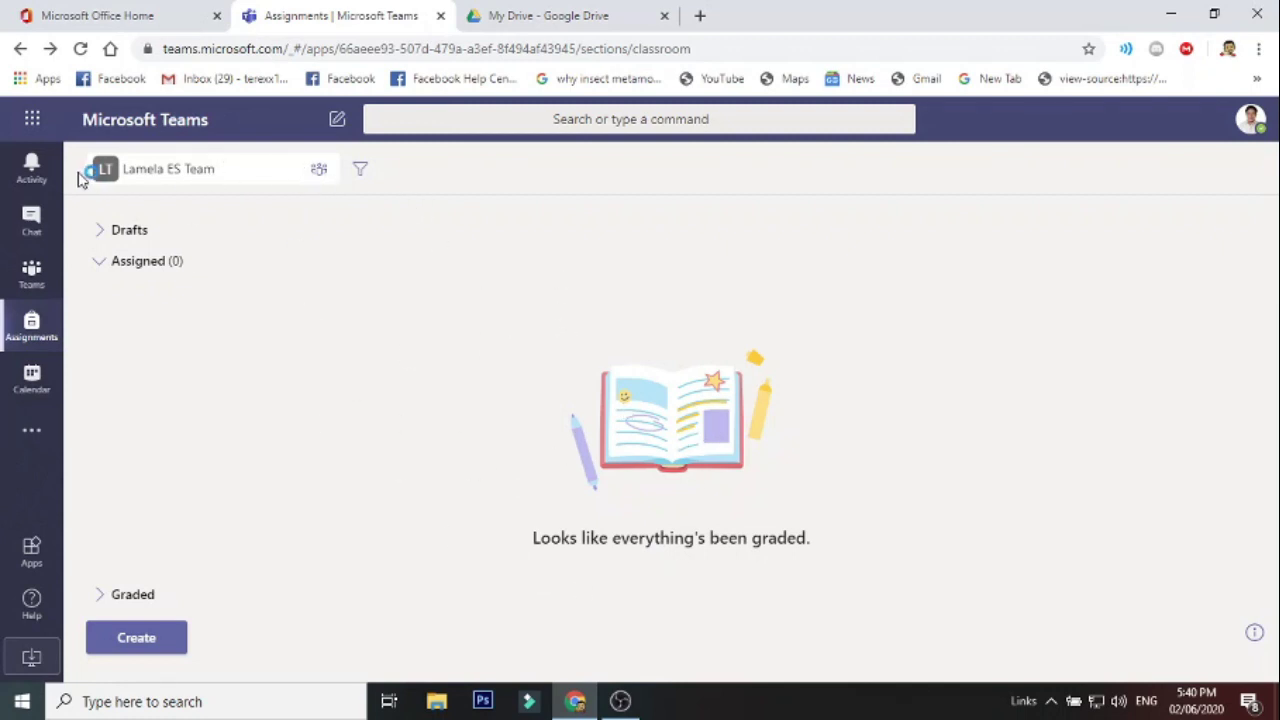
- Check the empty Activity feed, revisit Assignments, and switch to the Calendar
left_click(42, 178)
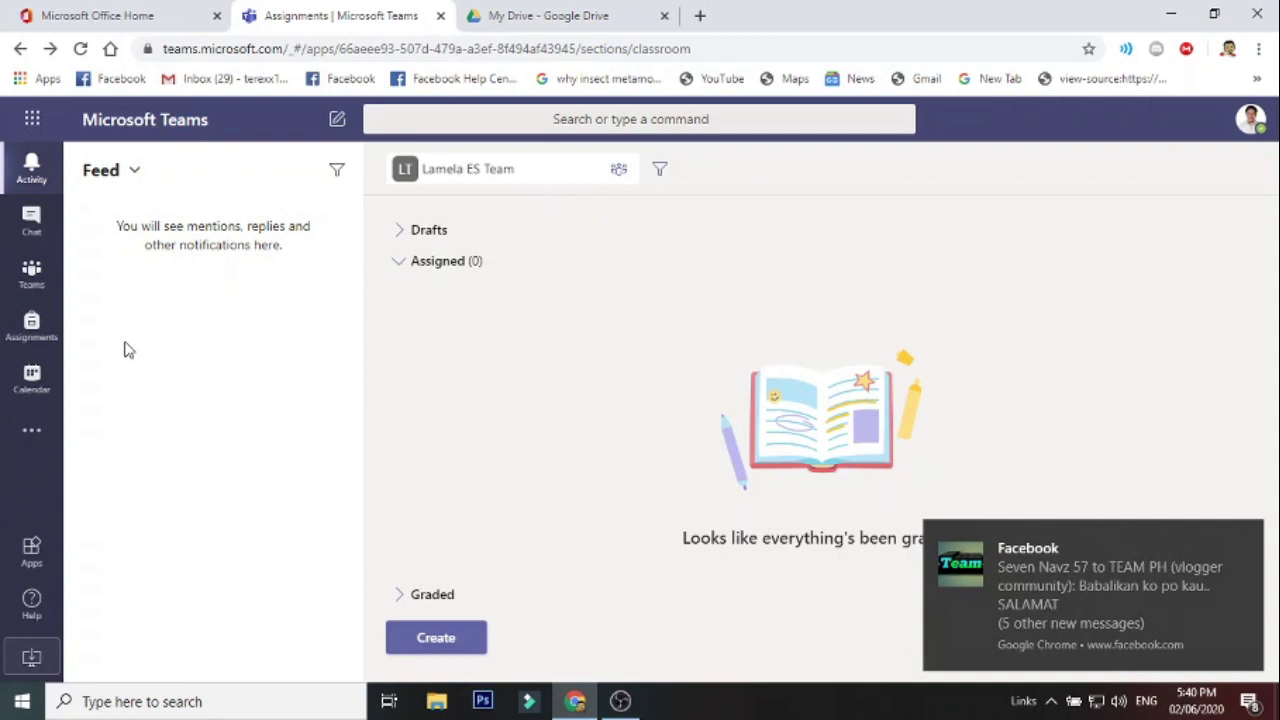
left_click(40, 332)
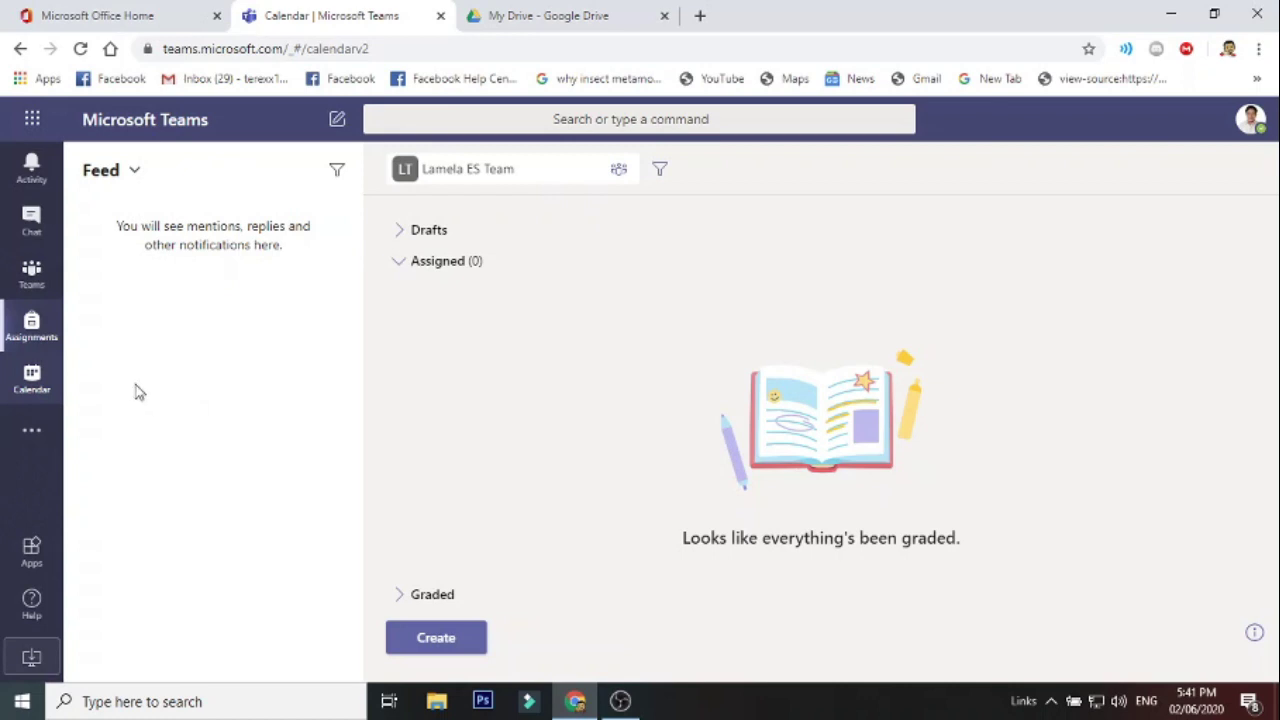
left_click(36, 378)
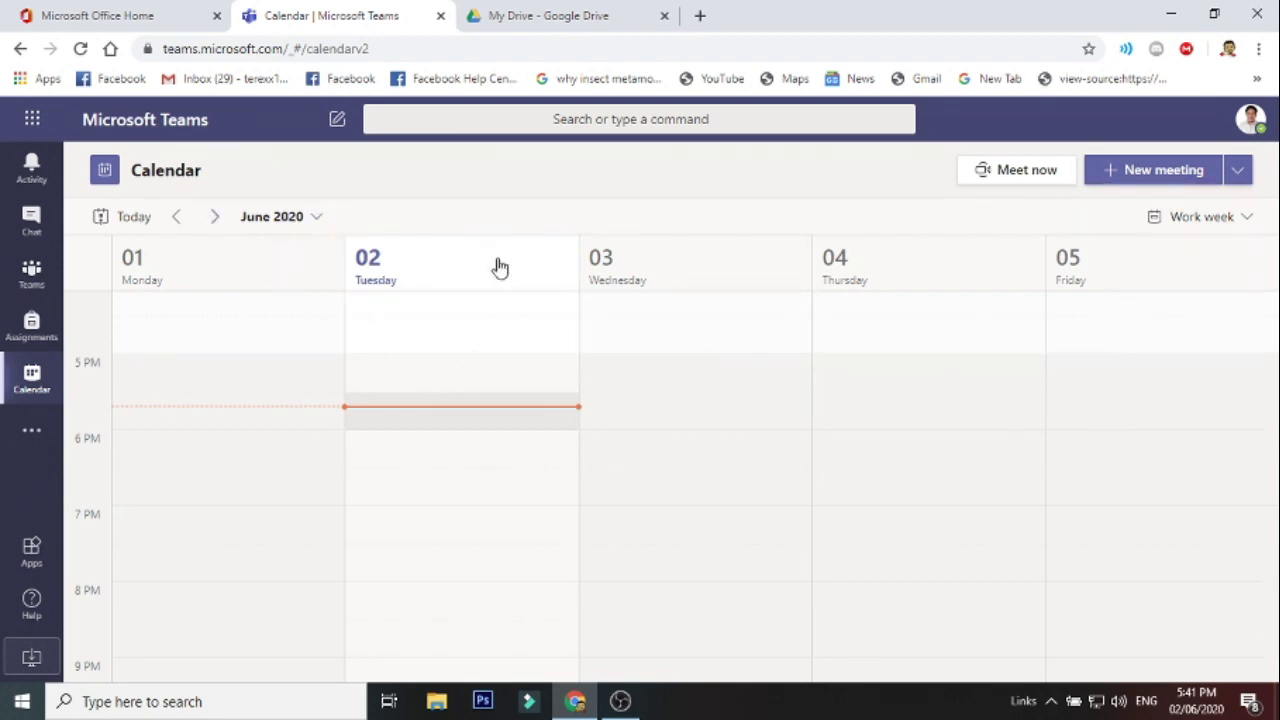
- Advance the calendar one week to the empty work week of June 8–12, 2020
left_click(214, 218)
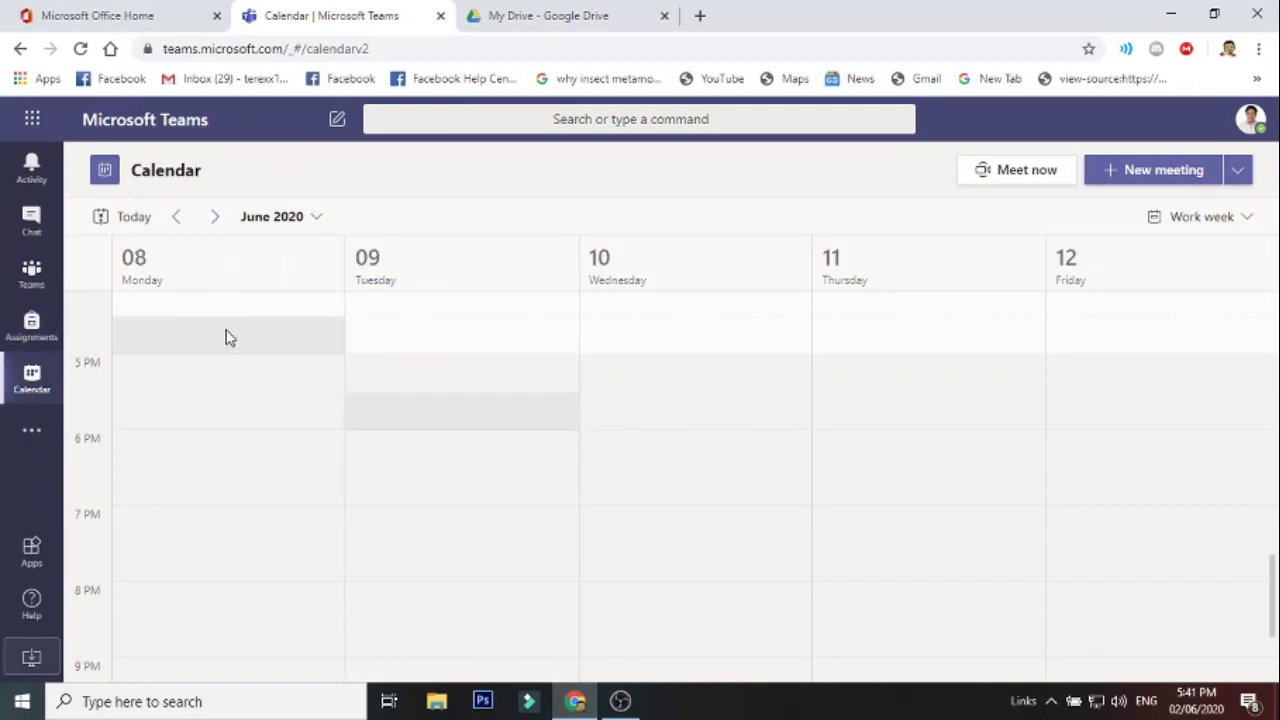
scroll(229, 400, "down", 2)
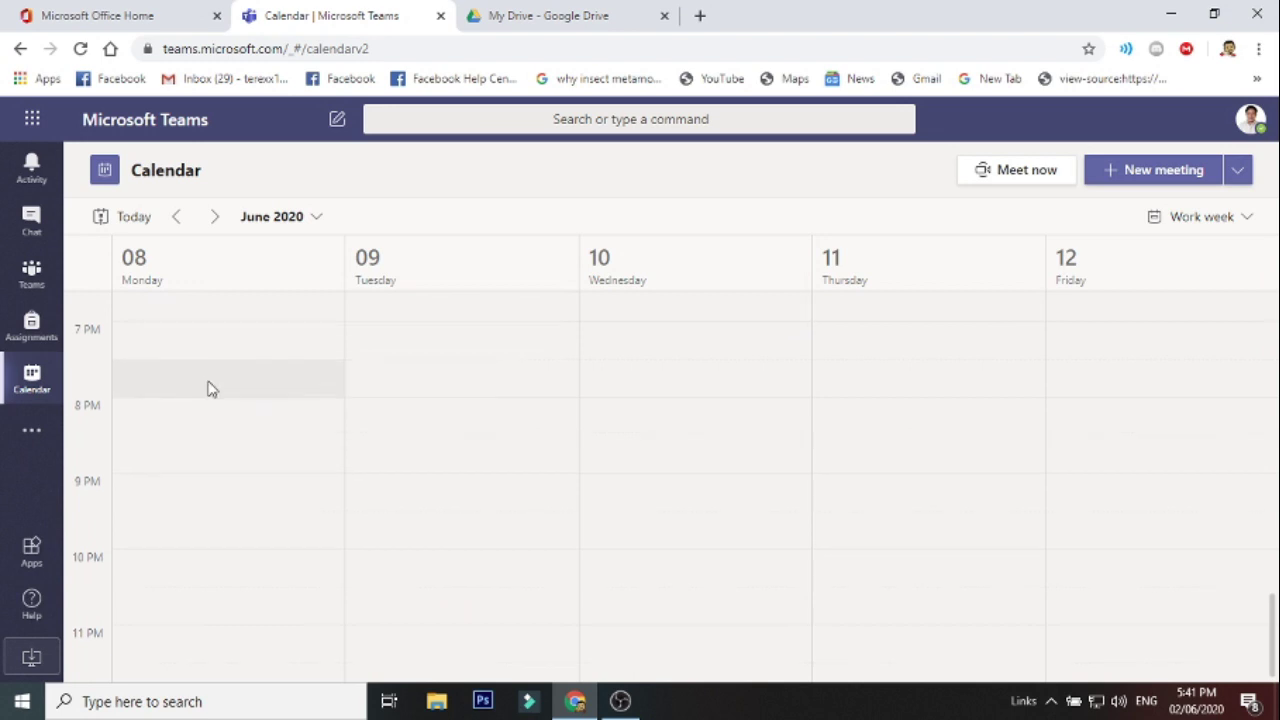
scroll(210, 380, "up", 15)
scroll(220, 362, "up", 4)
scroll(188, 340, "down", 10)
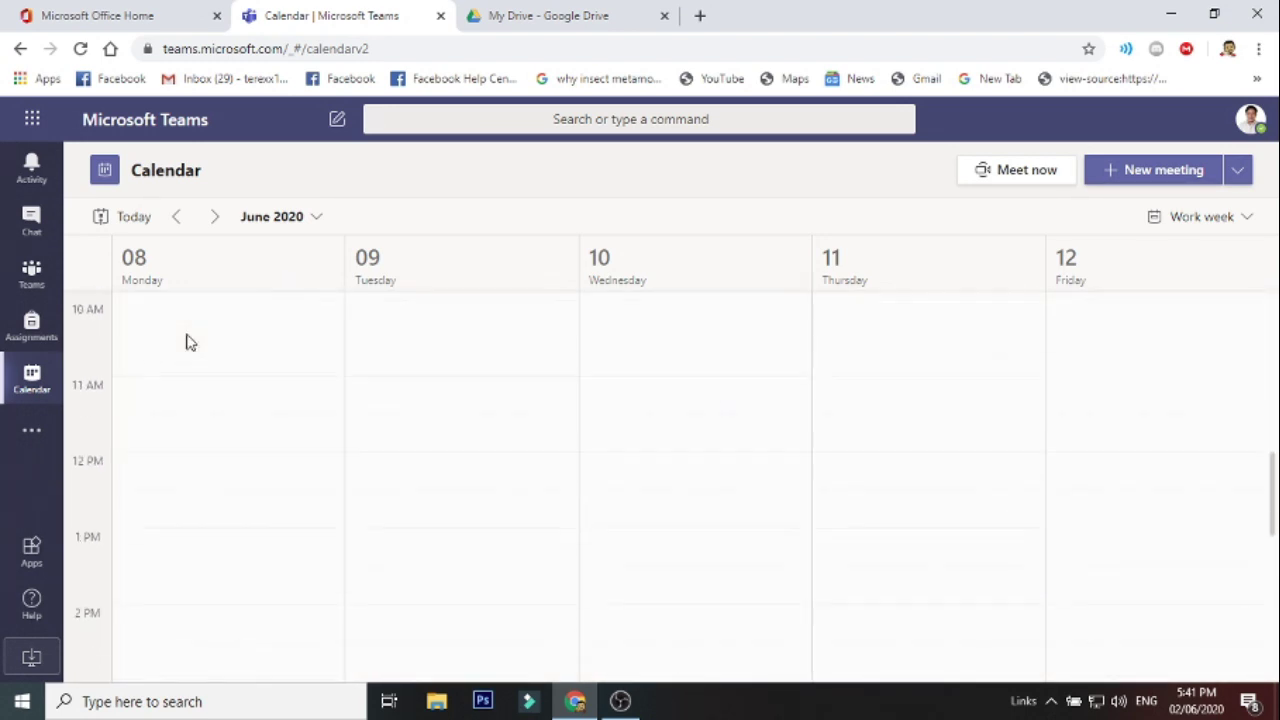
scroll(223, 505, "down", 2)
scroll(223, 485, "up", 11)
scroll(200, 370, "up", 1)
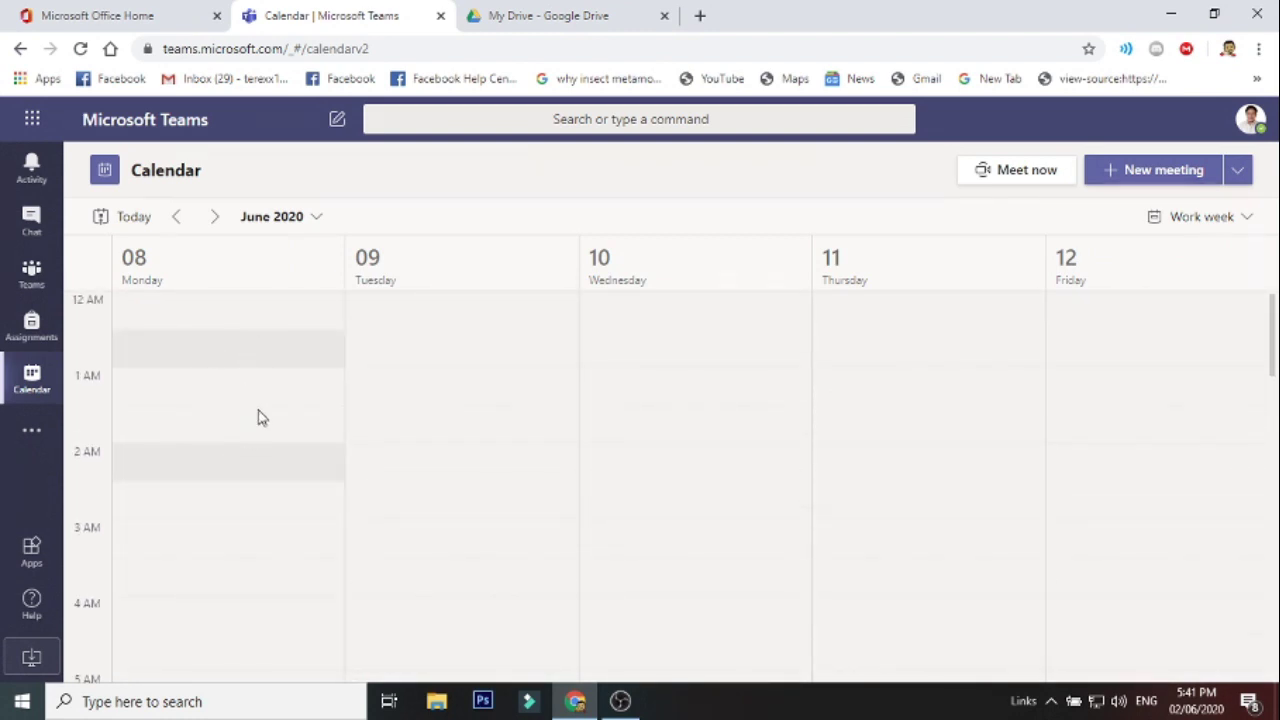
- Draft a new Jun 8, 12:30–1:00 AM meeting titled 'Lamela Onliine Meeting'
left_click(1148, 172)
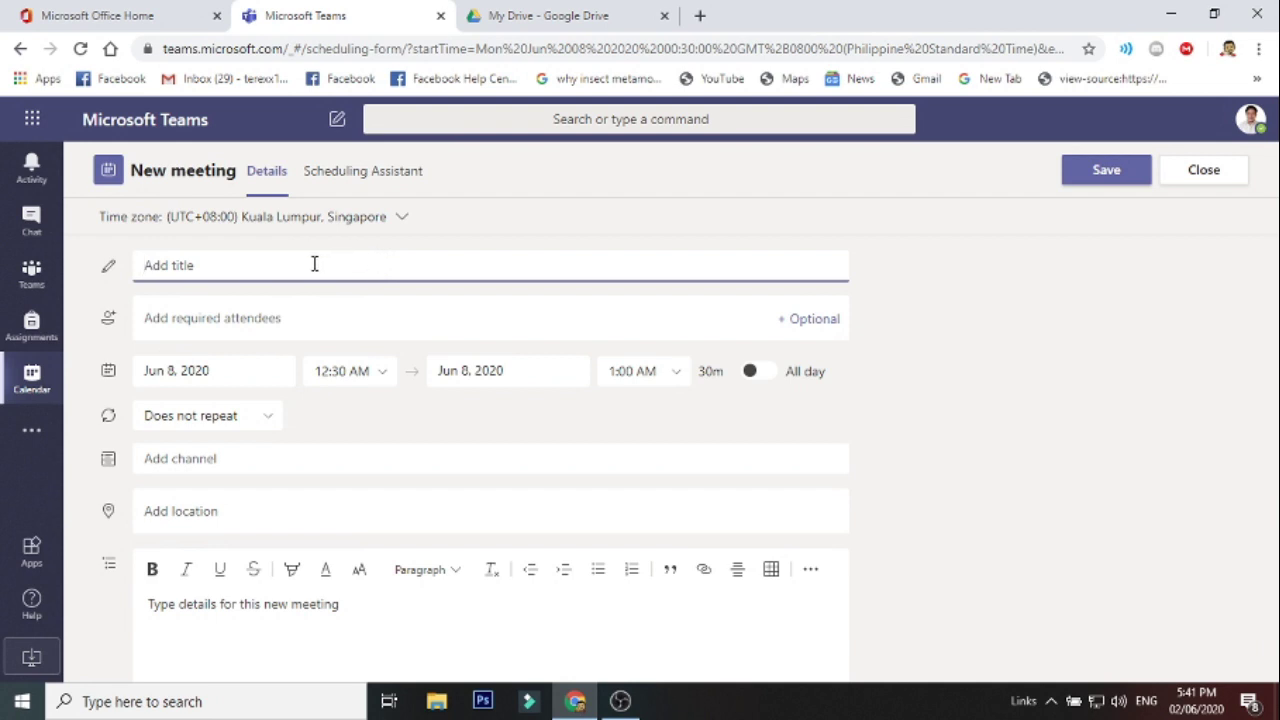
scroll(360, 515, "down", 1)
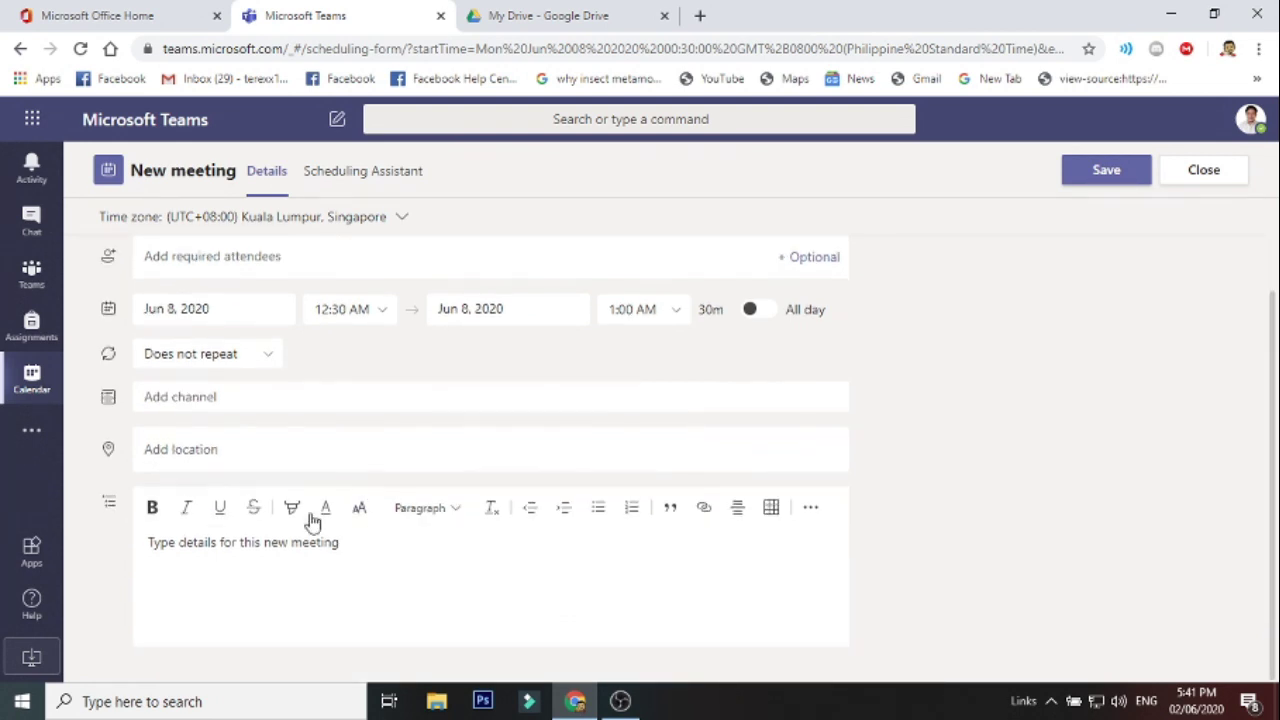
scroll(312, 407, "up", 1)
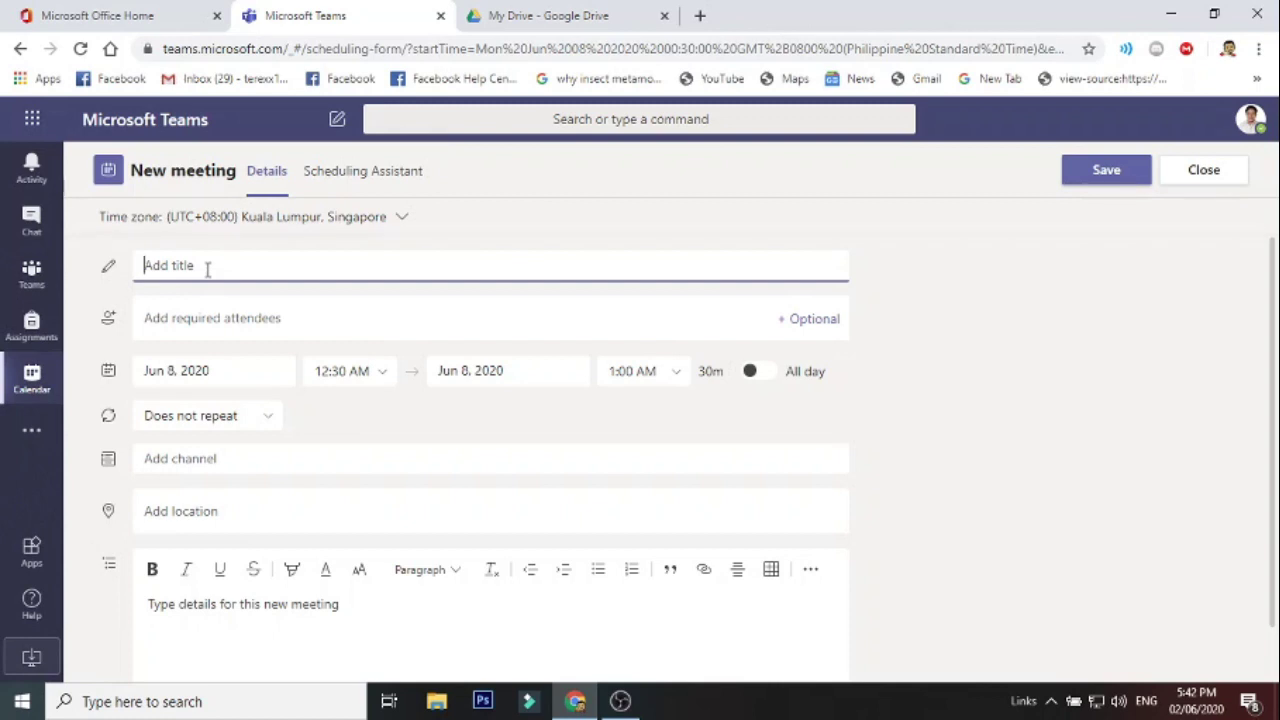
type("LAmela")
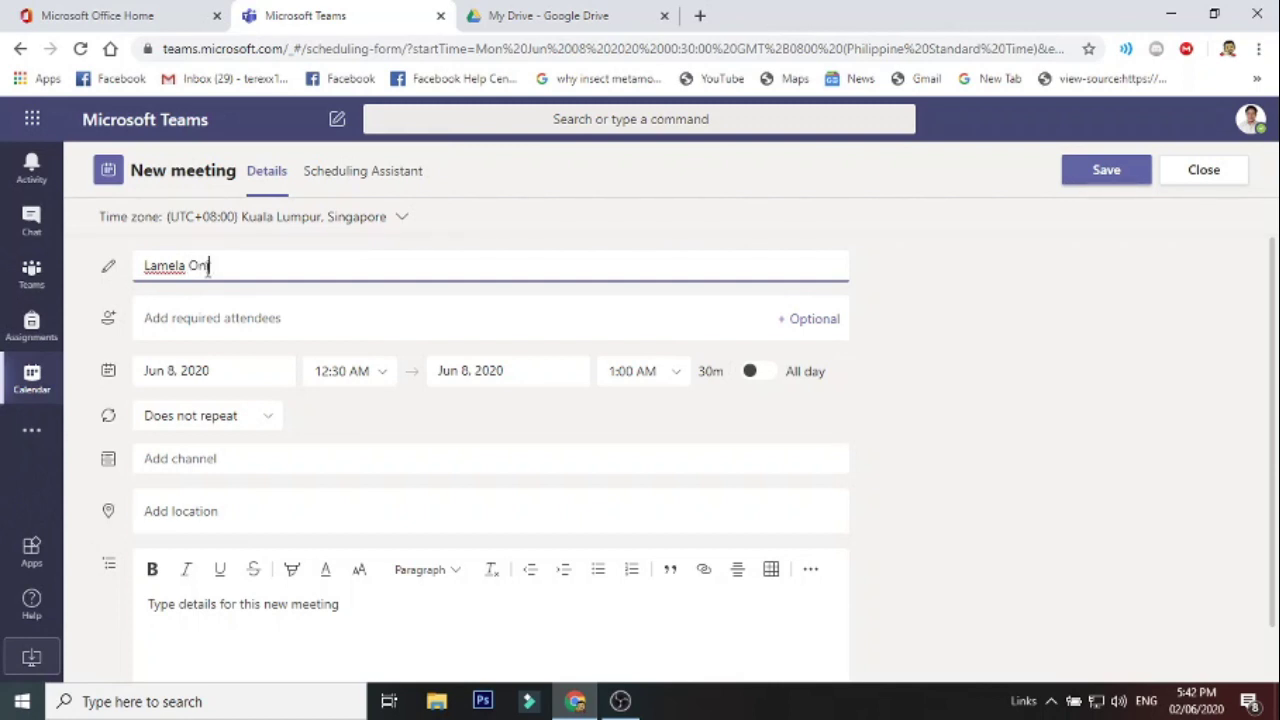
type("Onlline M")
key("BackSpace")
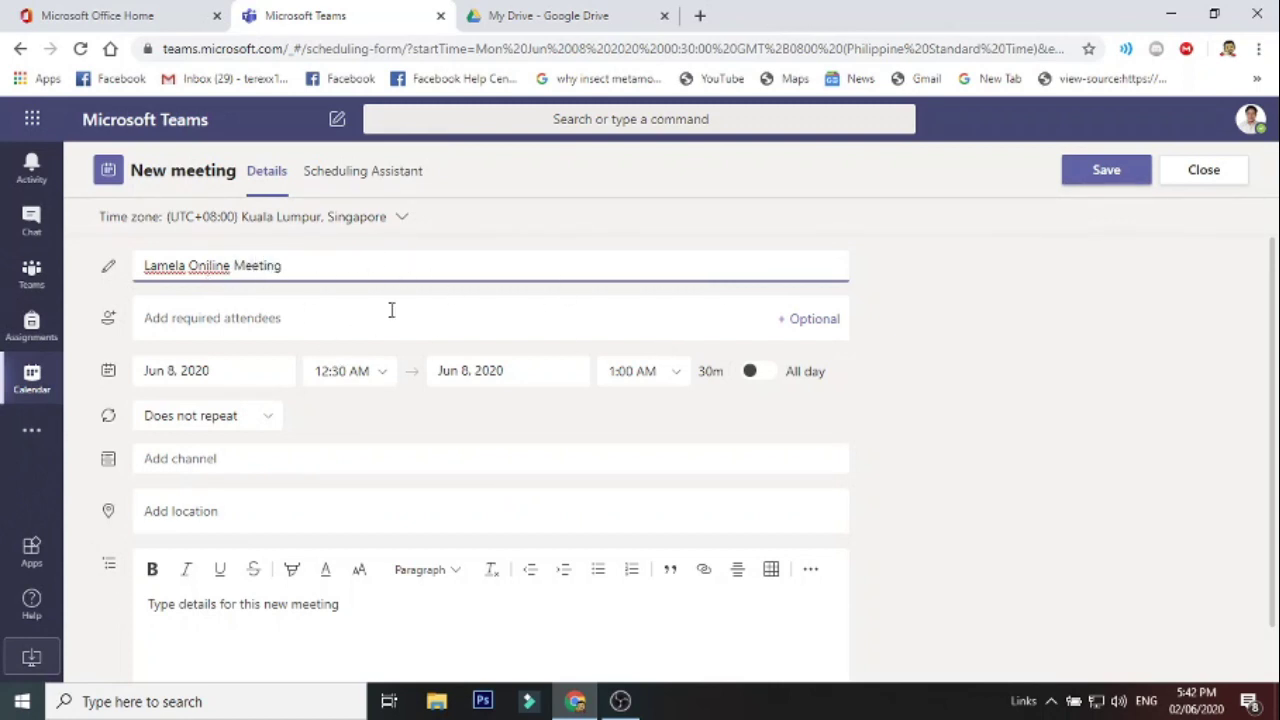
left_click(310, 320)
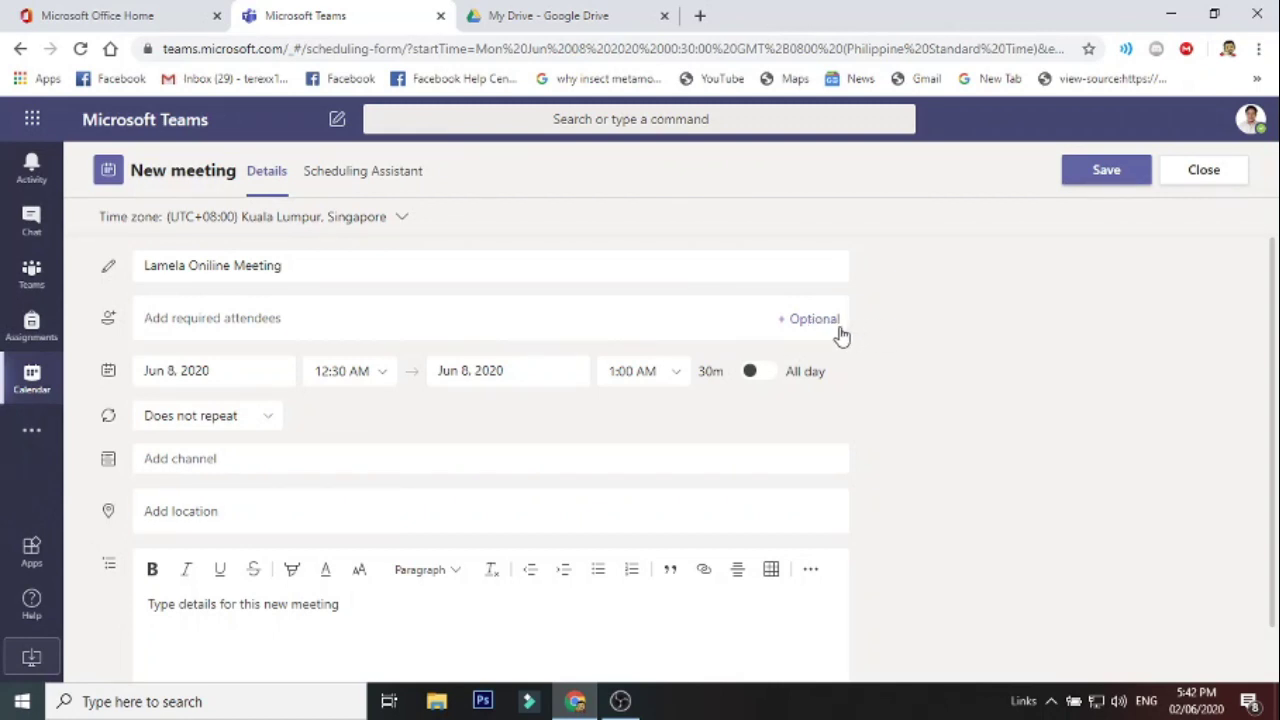
- Invite the guest's external e-mail address as the first optional attendee
left_click(812, 322)
left_click(309, 371)
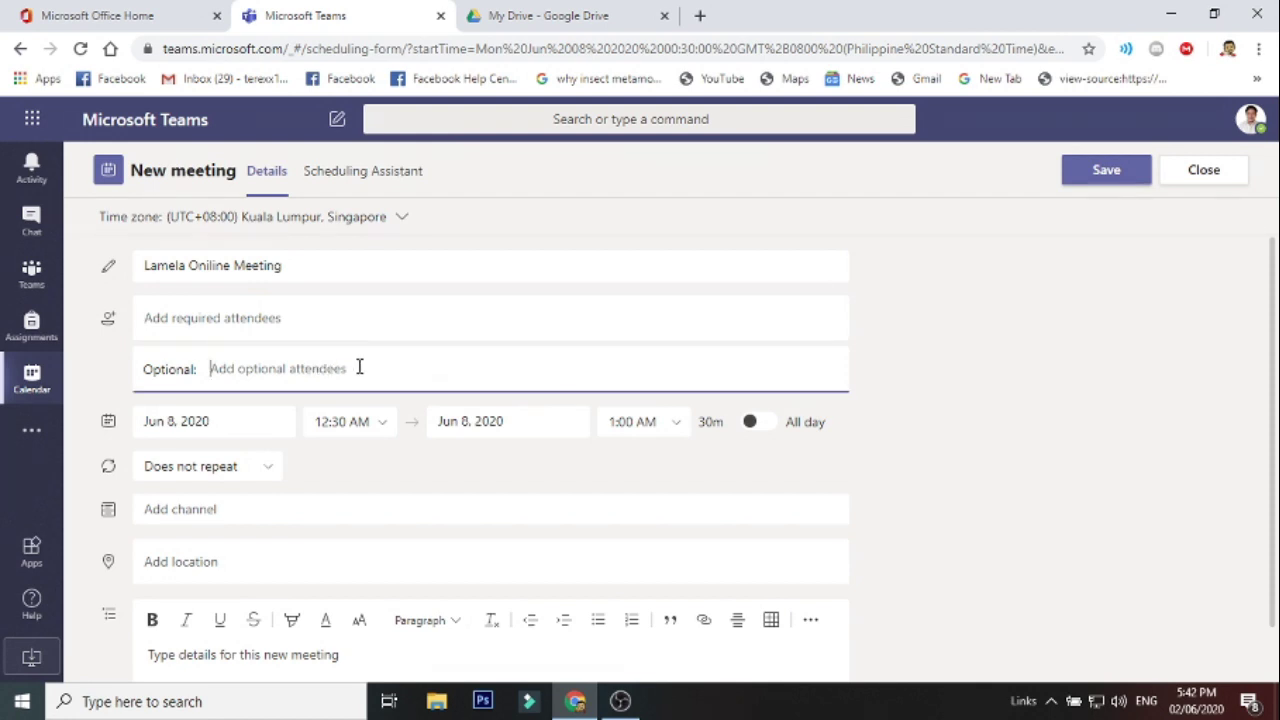
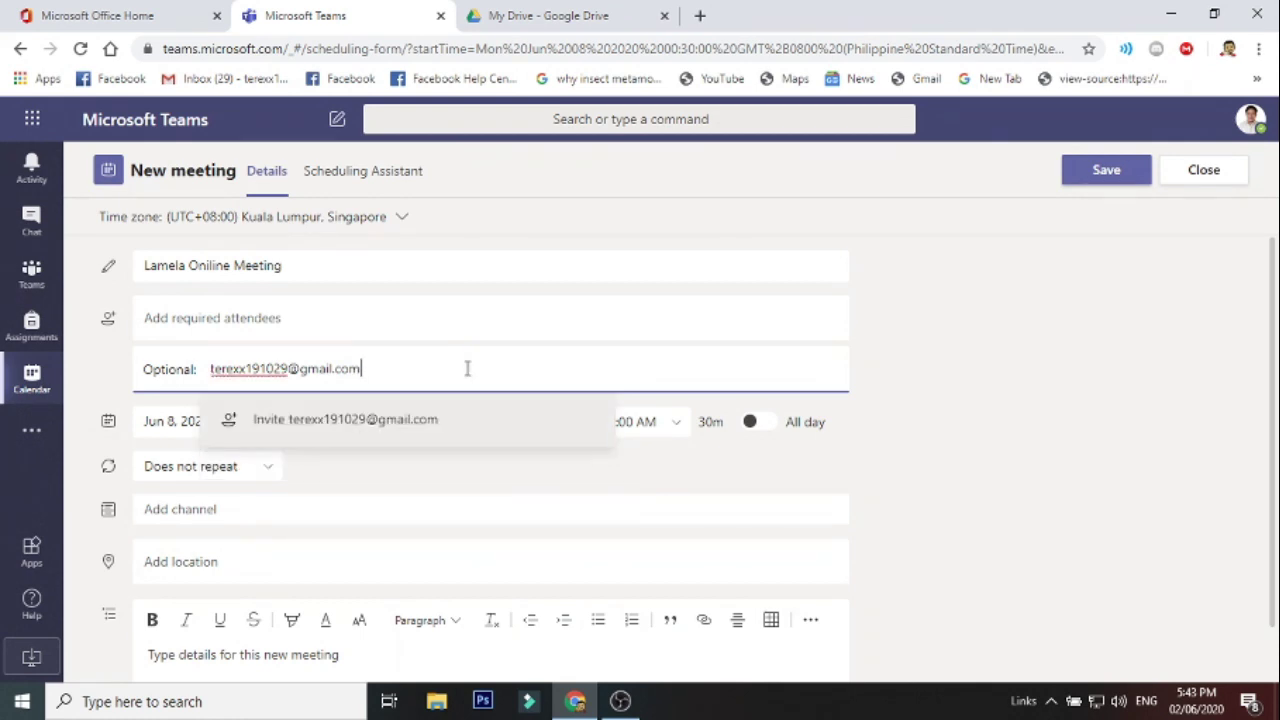
left_click(365, 427)
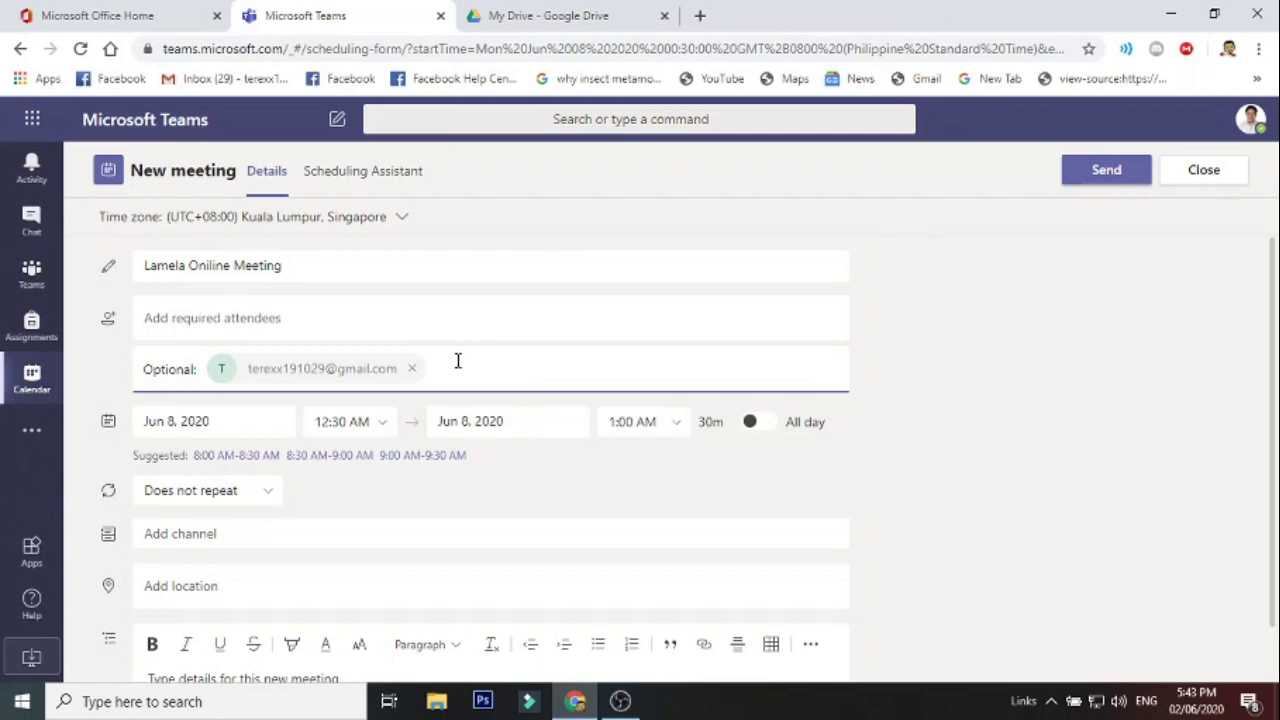
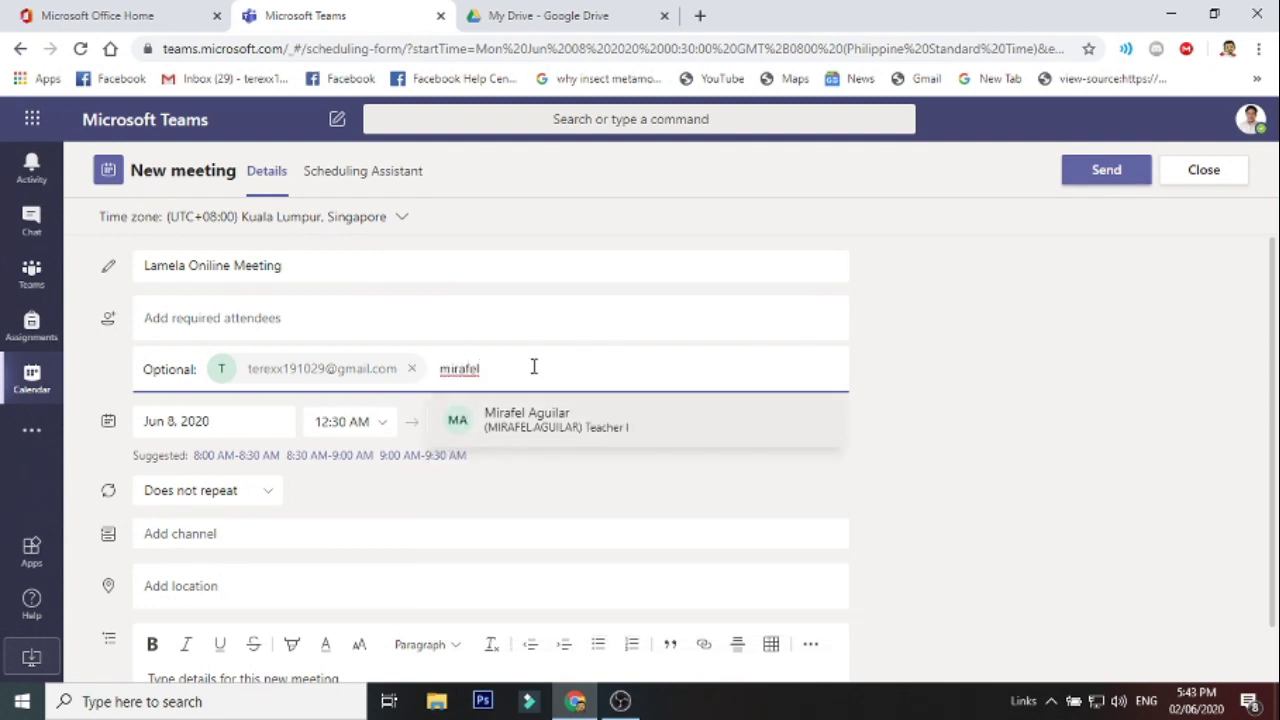
- Add a colleague from the organisation directory as an optional attendee
left_click(563, 424)
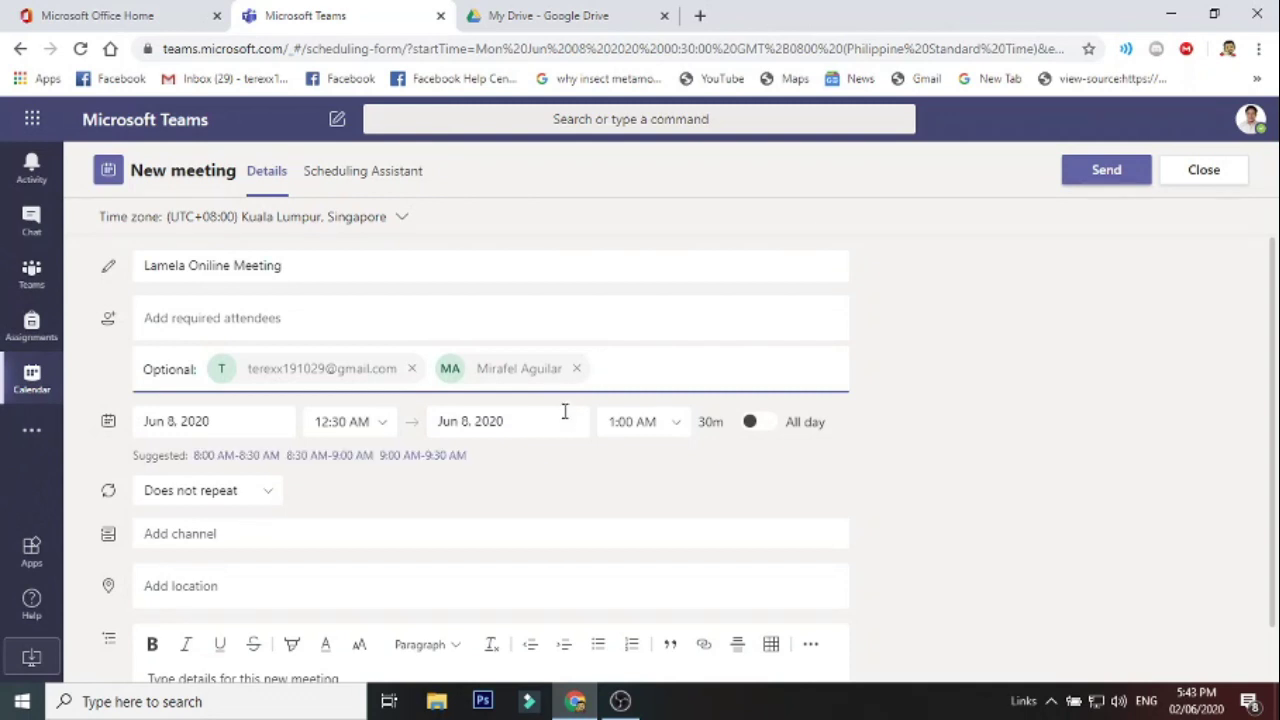
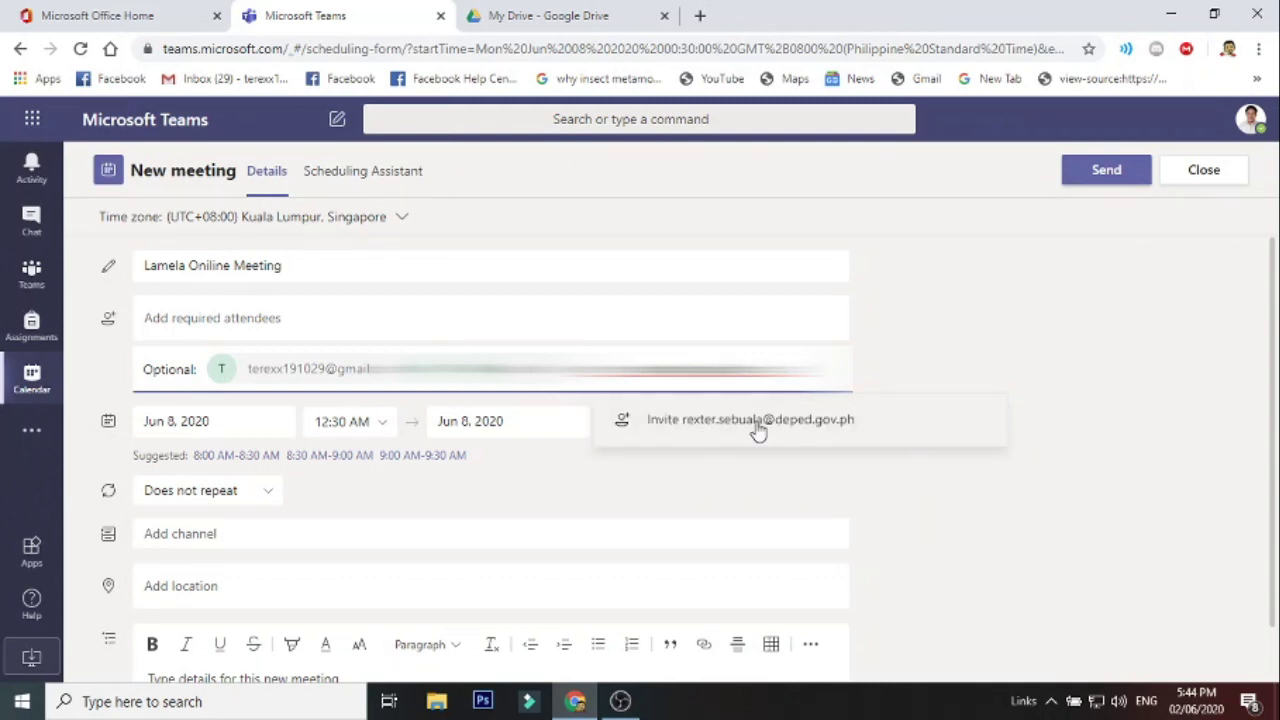
- Invite a second external e-mail address as another optional attendee
left_click(808, 432)
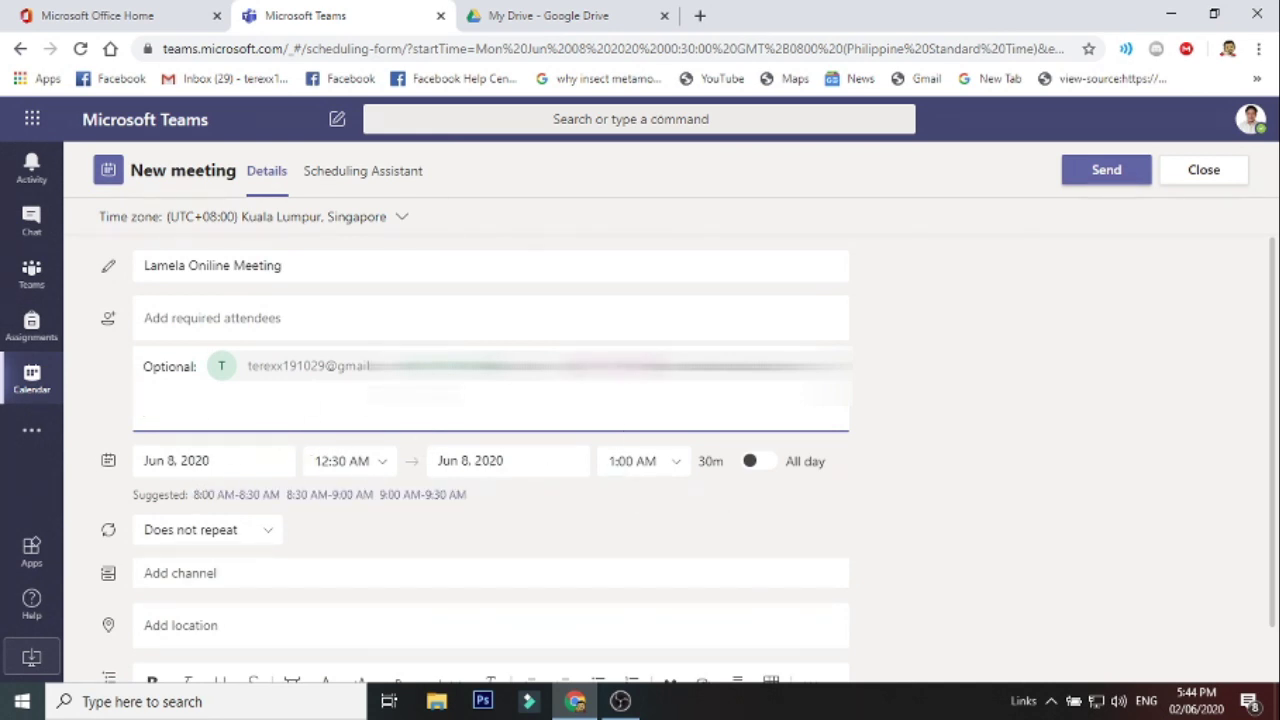
- Schedule the Jun 8 meeting from 8:00 AM to 12:00 PM, a 4-hour slot
left_click(384, 468)
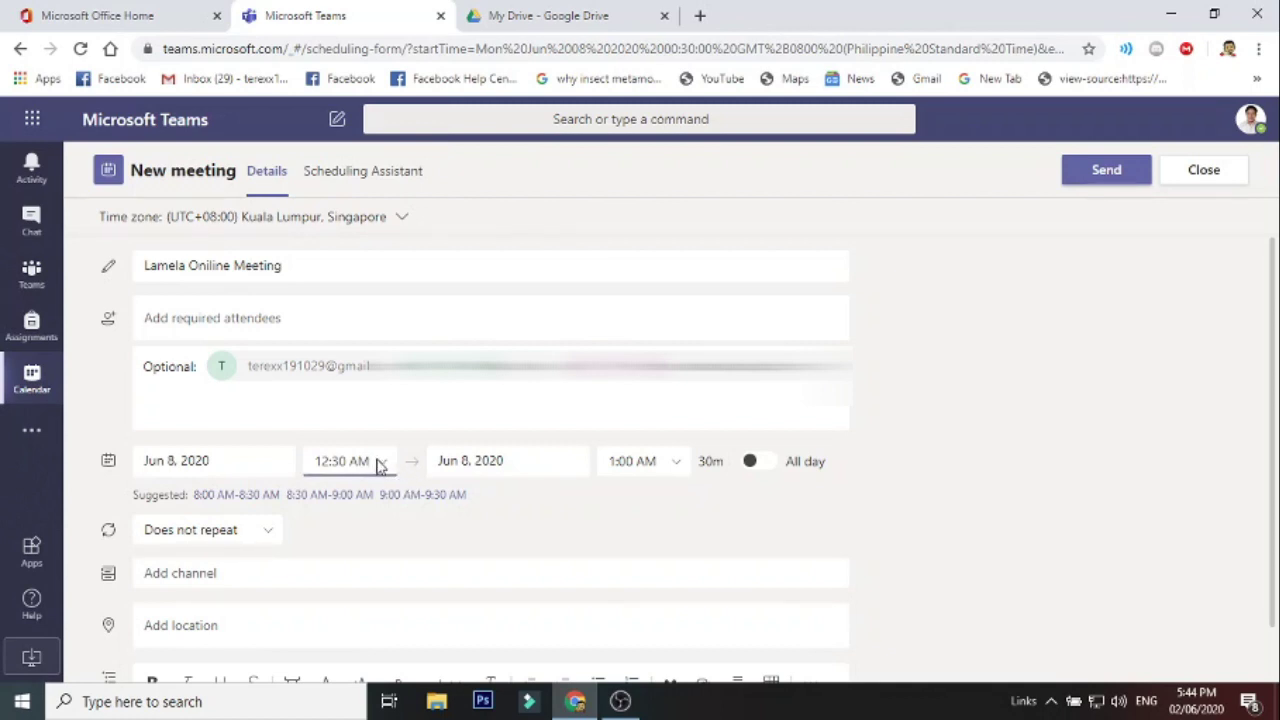
left_click(385, 470)
left_click(385, 471)
left_click(381, 468)
scroll(383, 528, "down", 5)
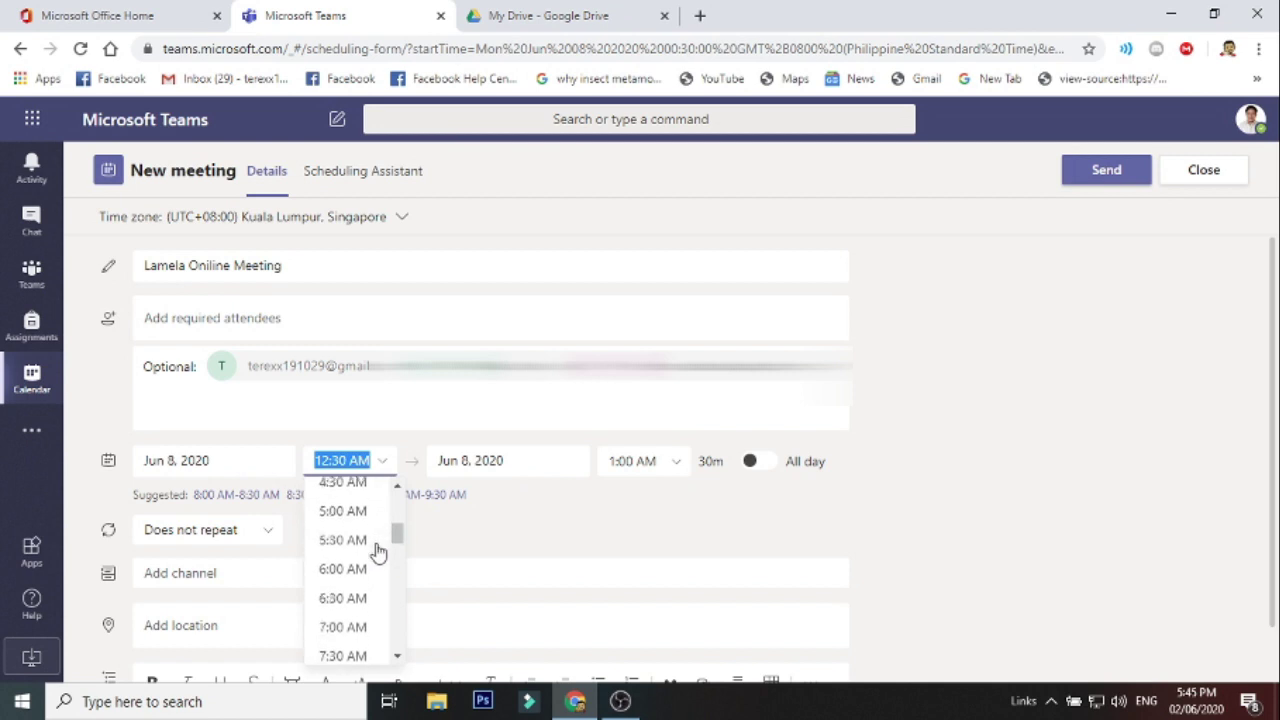
scroll(360, 590, "down", 2)
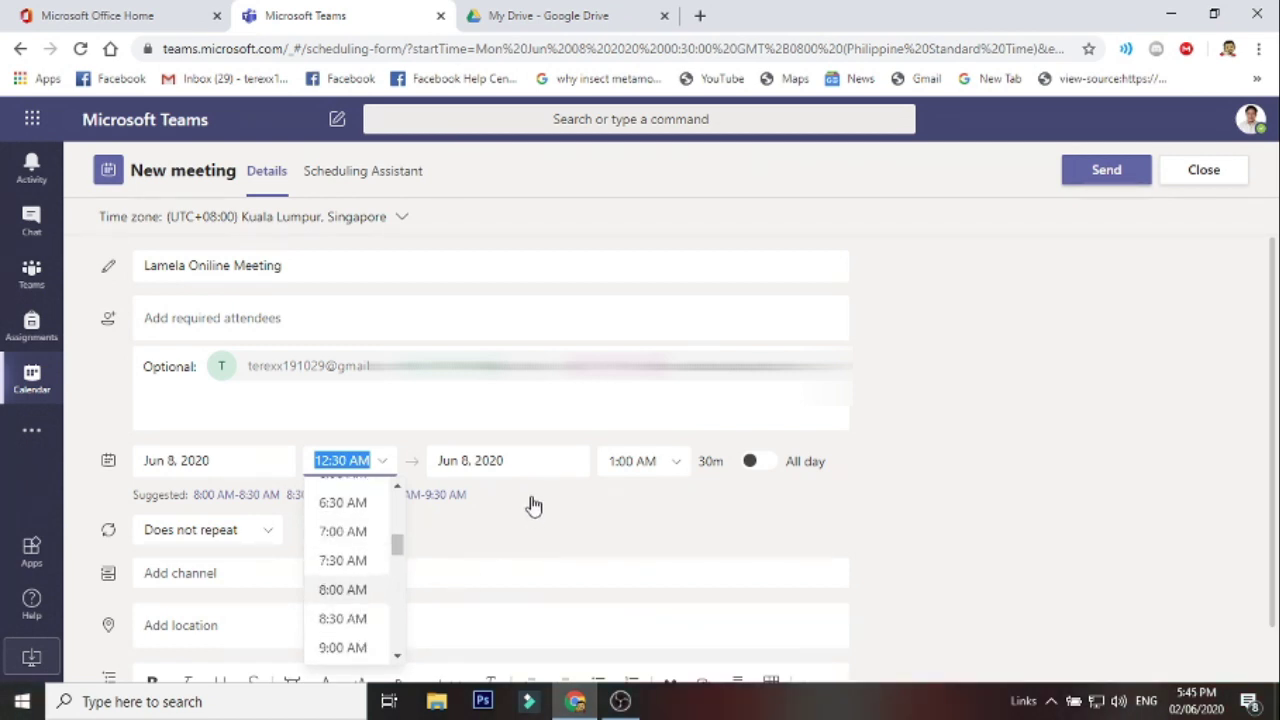
left_click(355, 589)
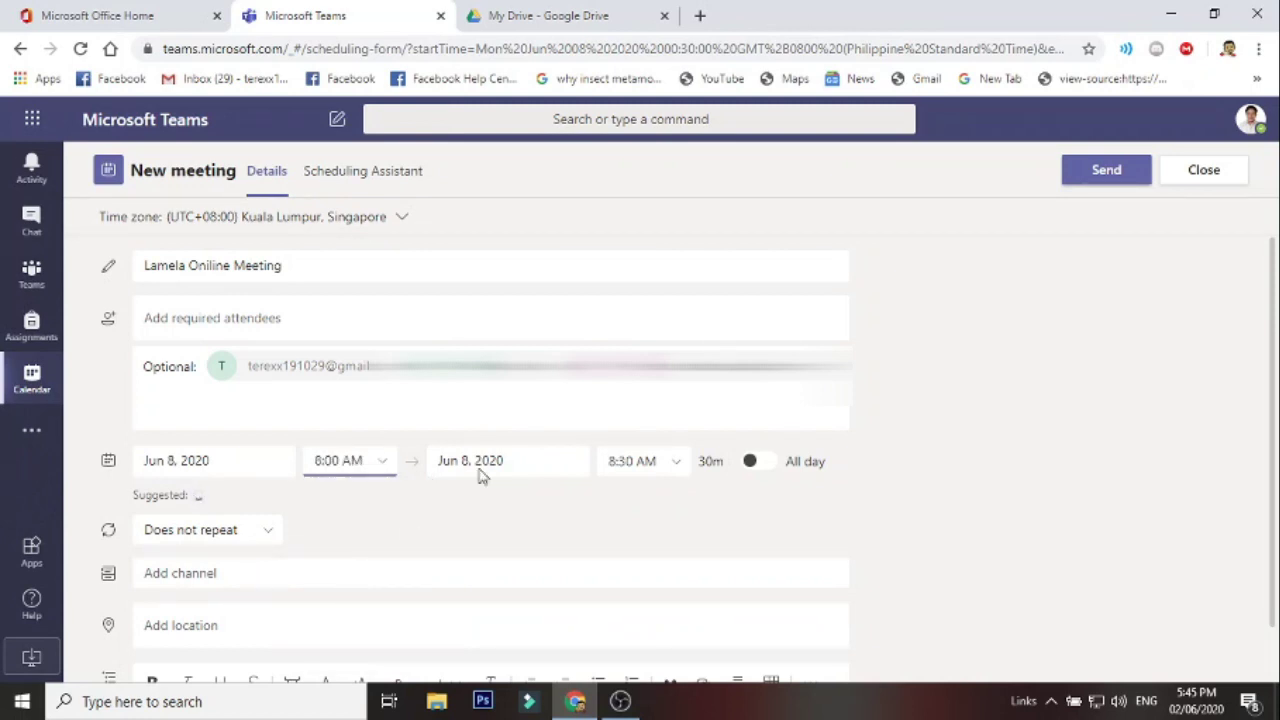
left_click(685, 478)
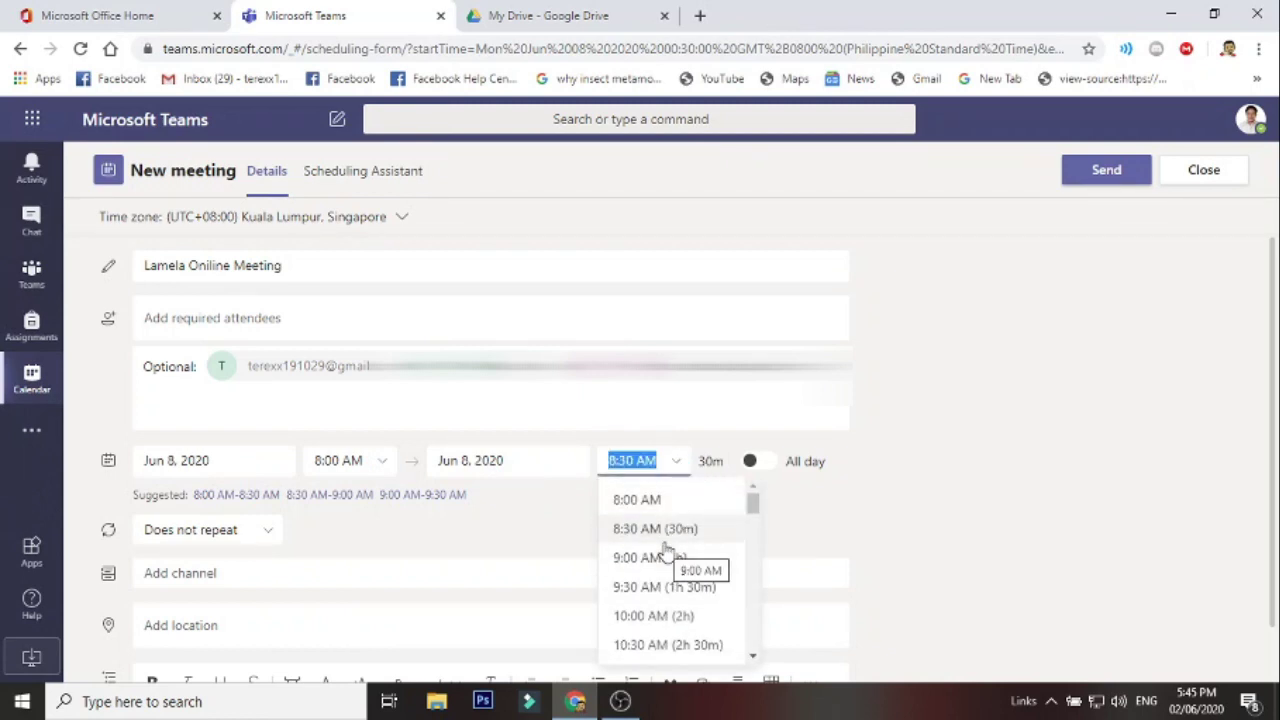
scroll(663, 648, "down", 2)
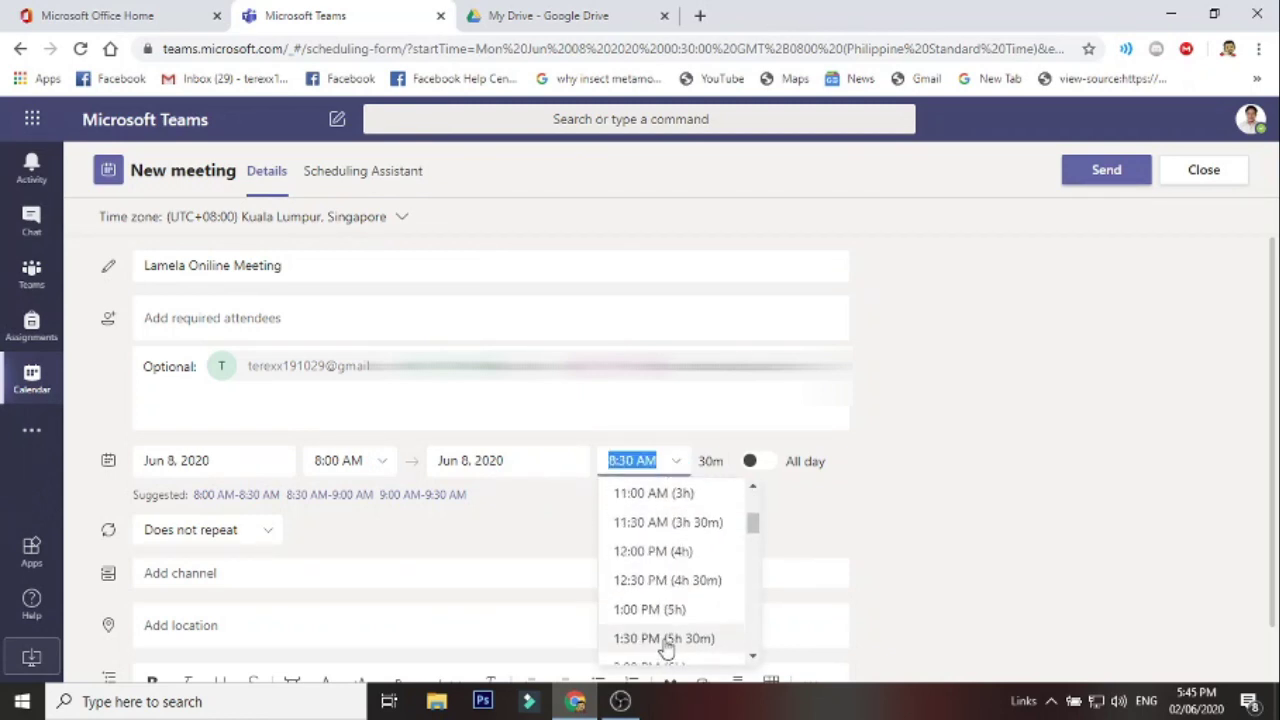
left_click(658, 546)
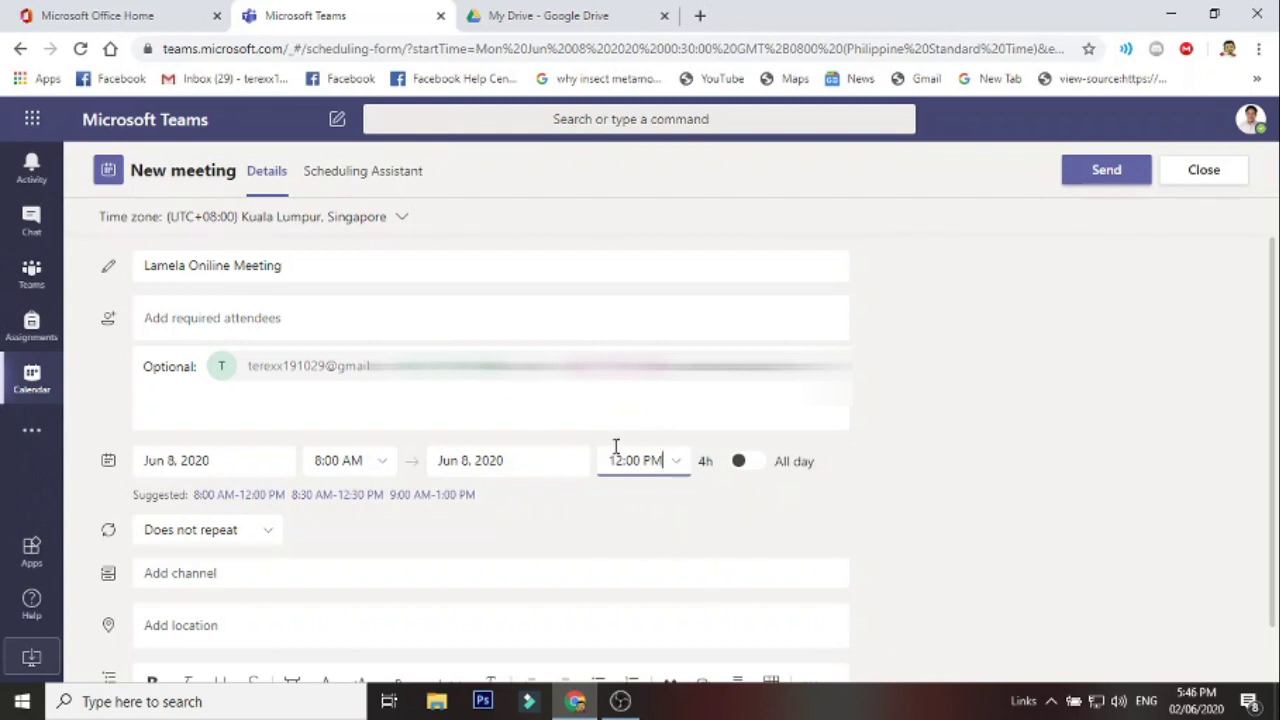
- Turn on All day so the Jun 8 meeting drops its 8:00 AM–12:00 PM times
left_click(734, 464)
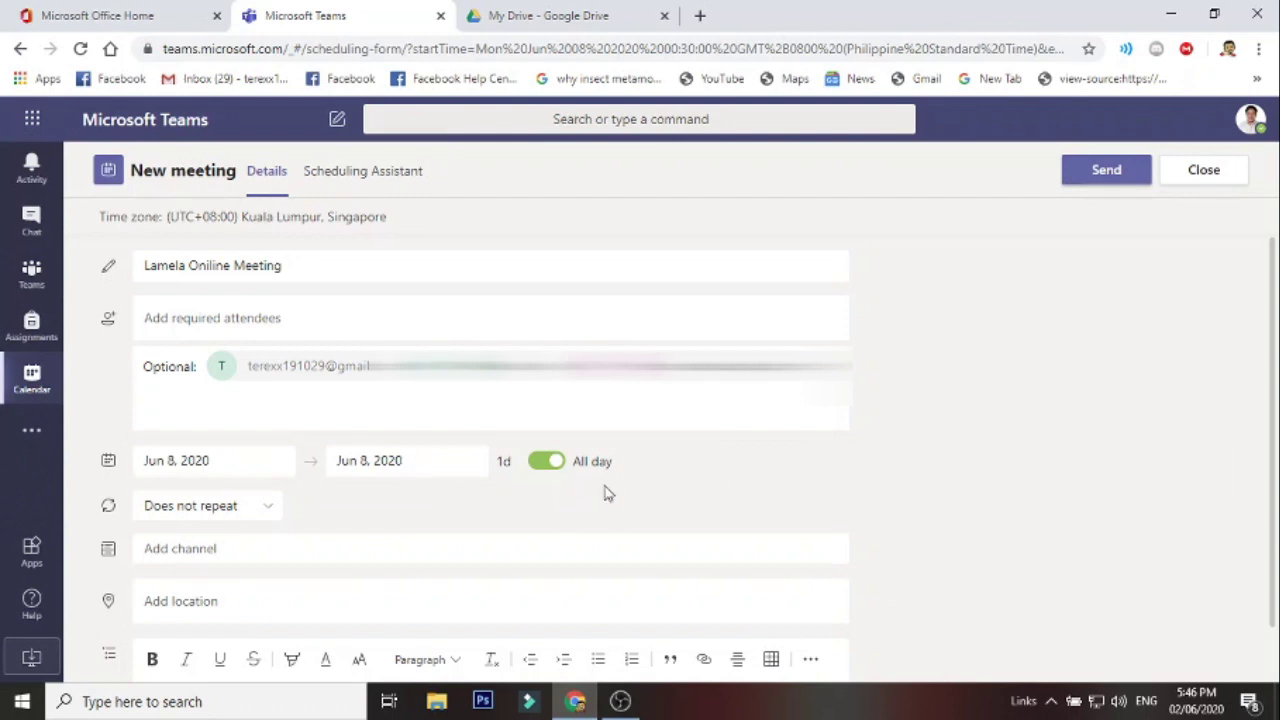
left_click(545, 468)
left_click(742, 465)
scroll(368, 510, "down", 1)
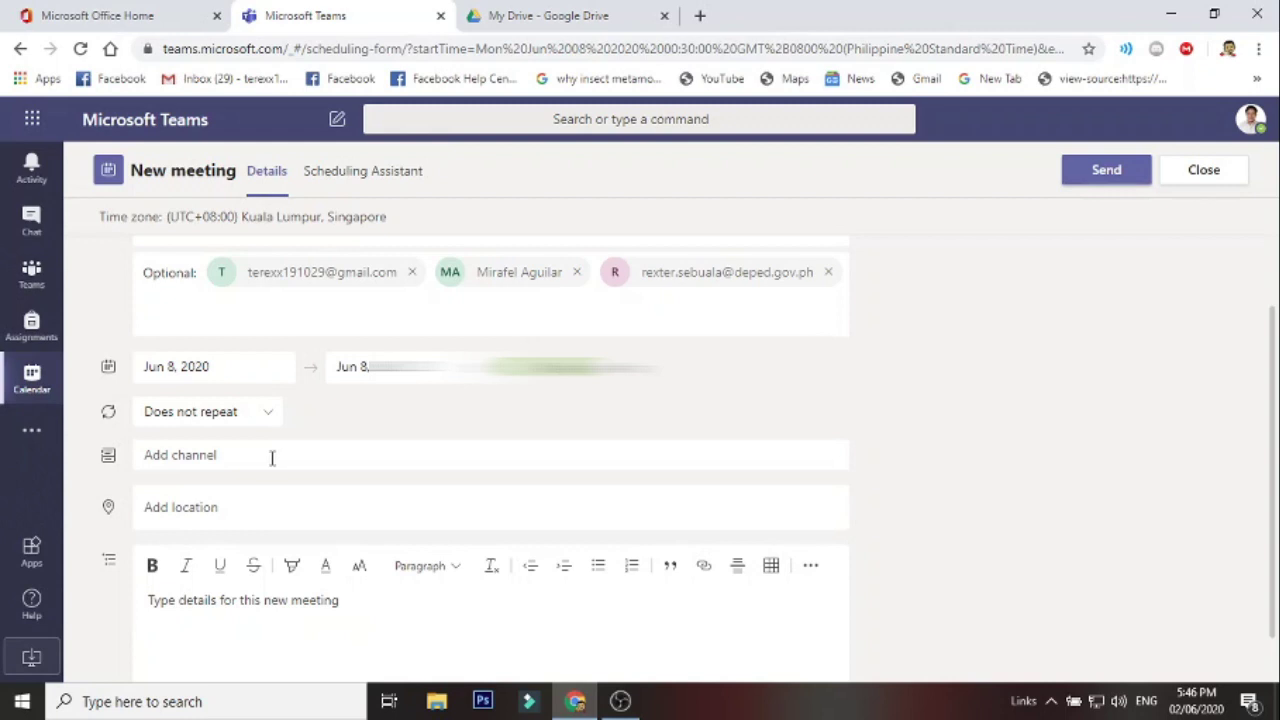
left_click(270, 457)
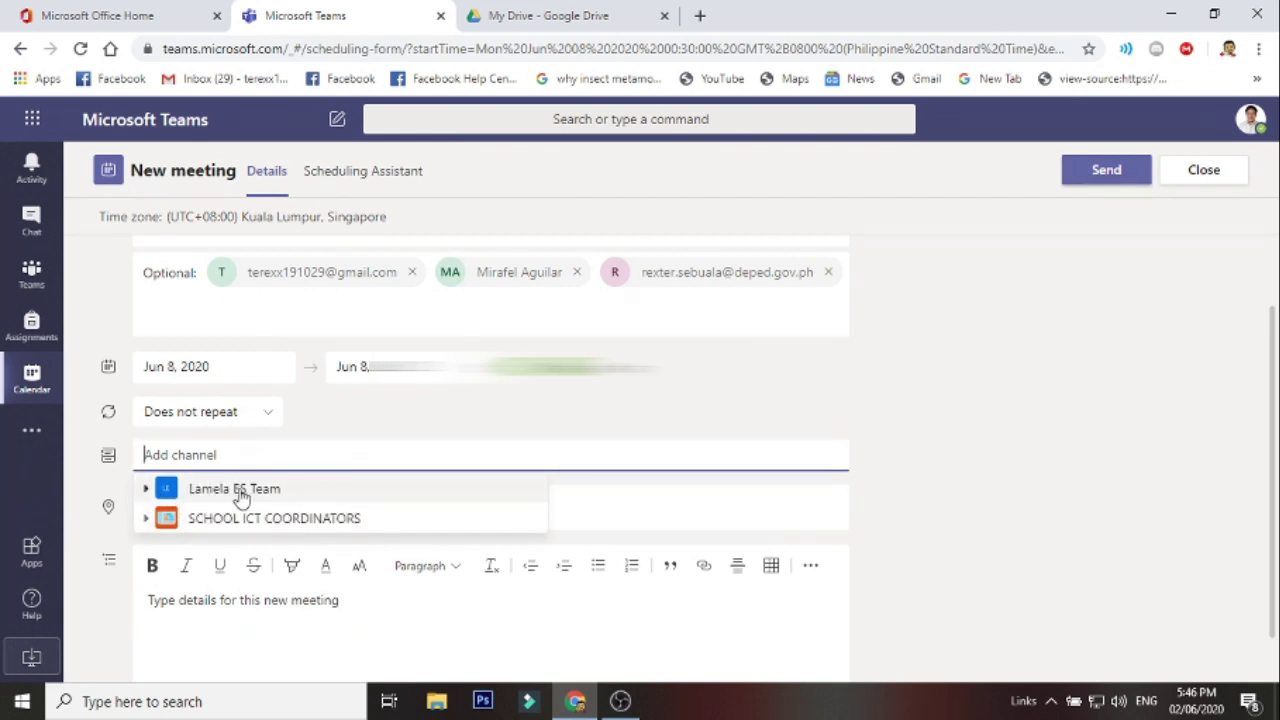
left_click(260, 492)
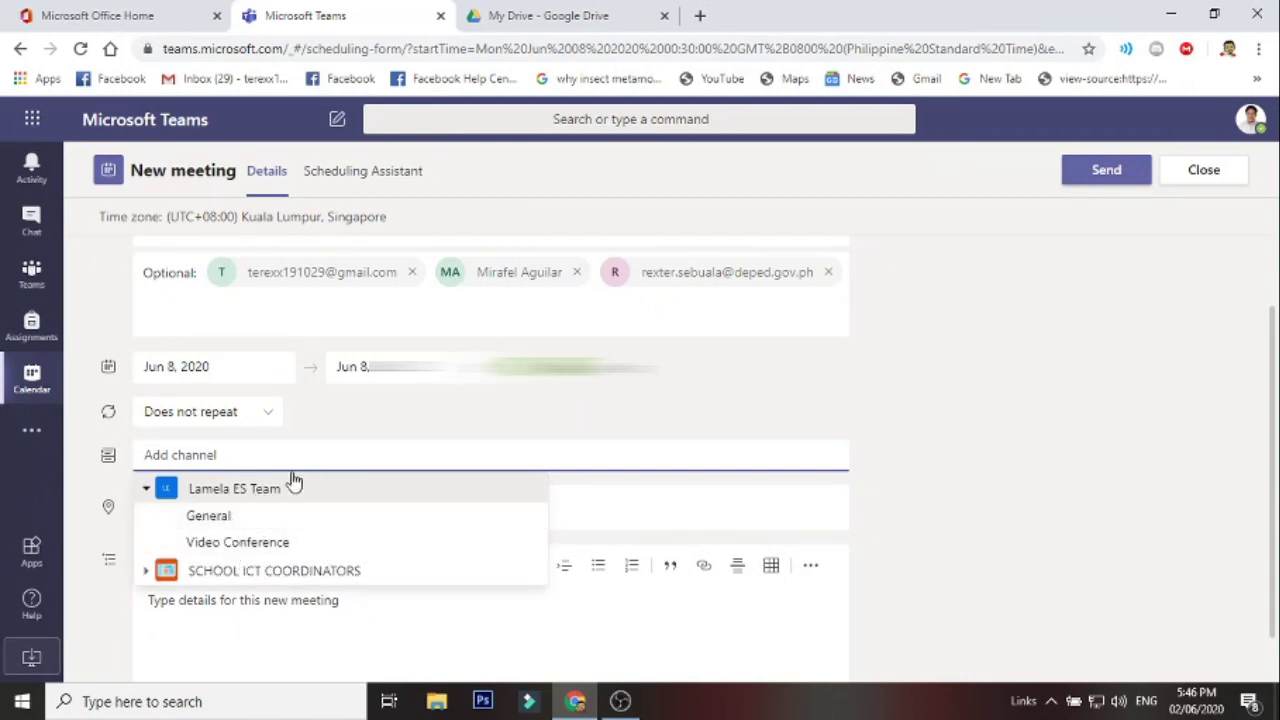
left_click(655, 451)
left_click(217, 507)
- Delete the trial location text so the meeting has no location
scroll(289, 514, "down", 1)
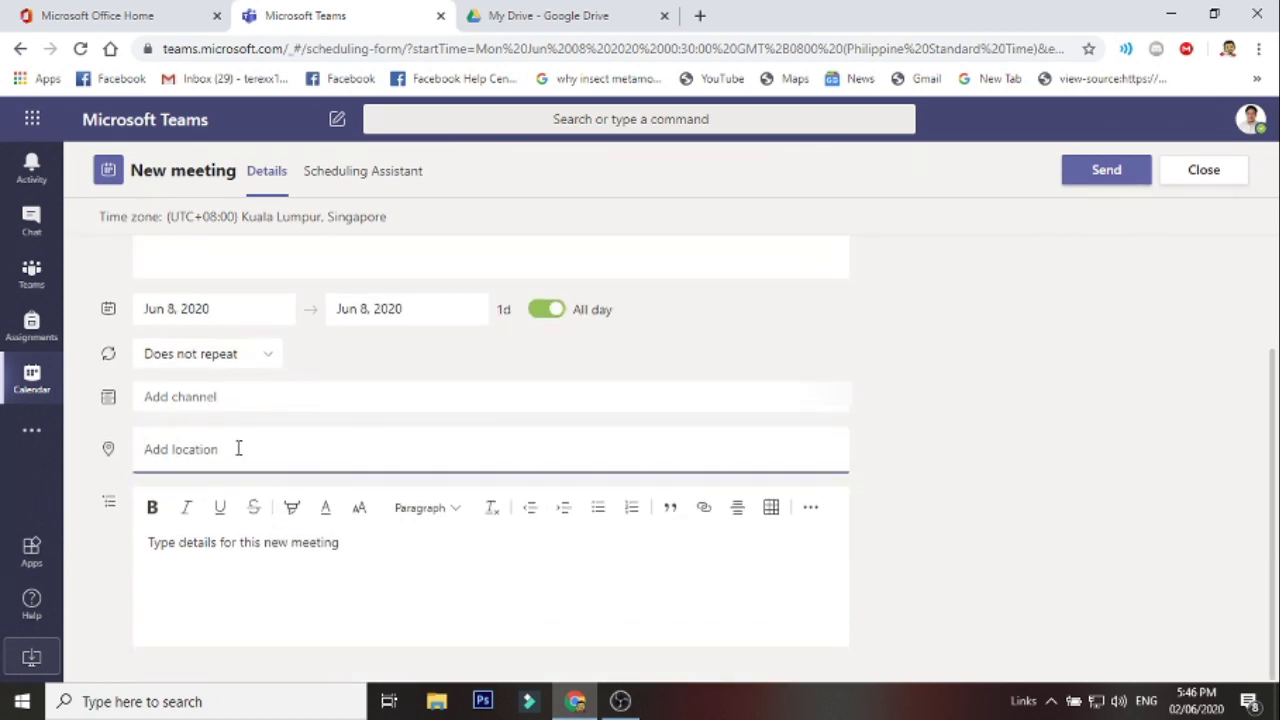
type("BUa")
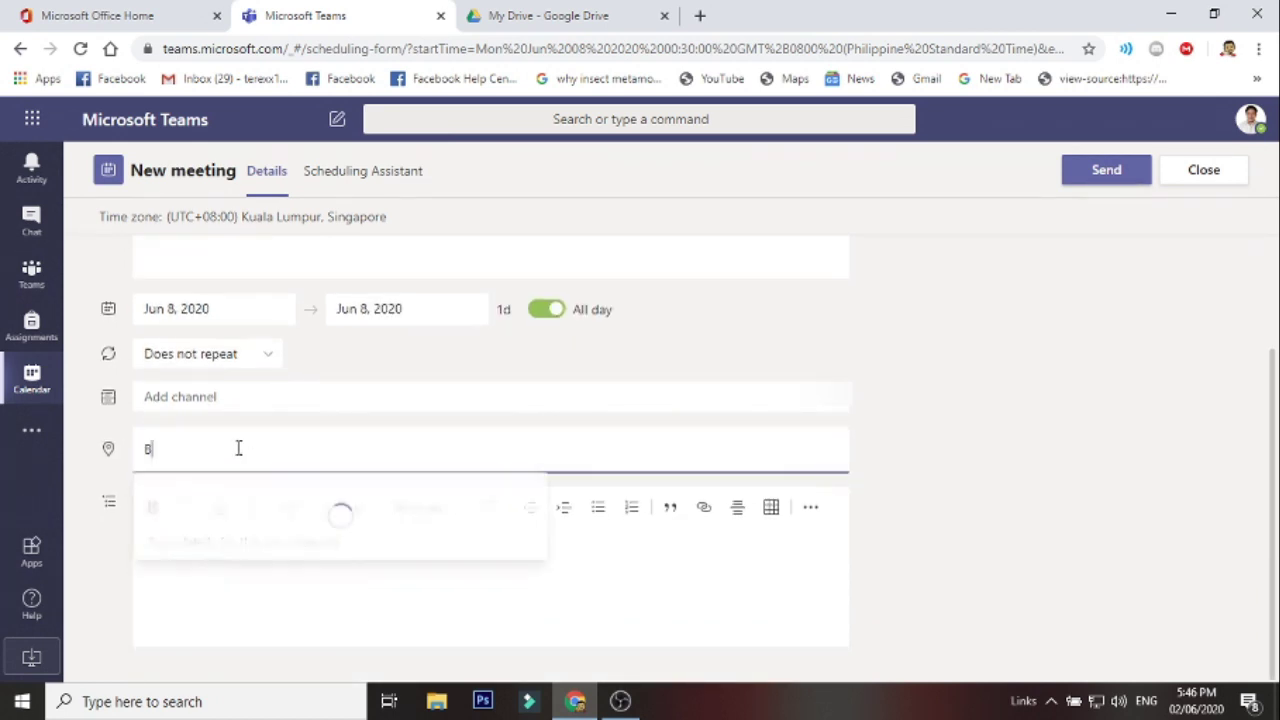
key("BackSpace")
key("BackSpace")
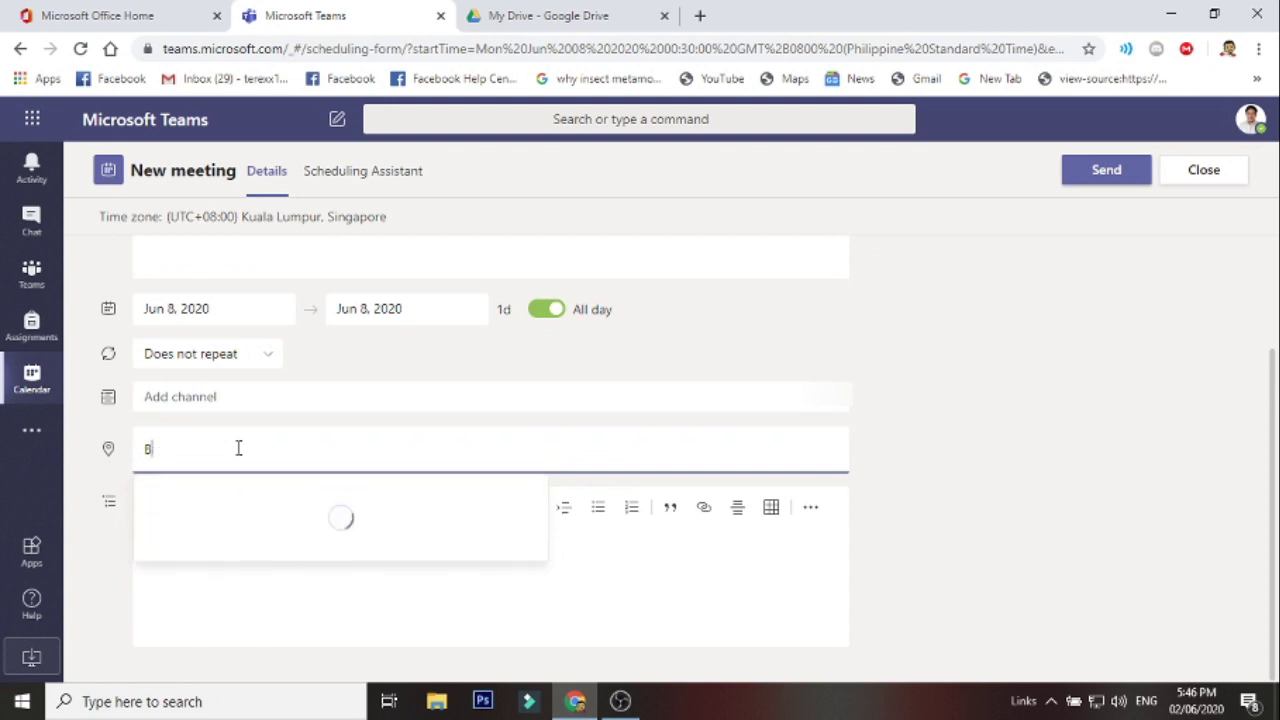
type("uatong")
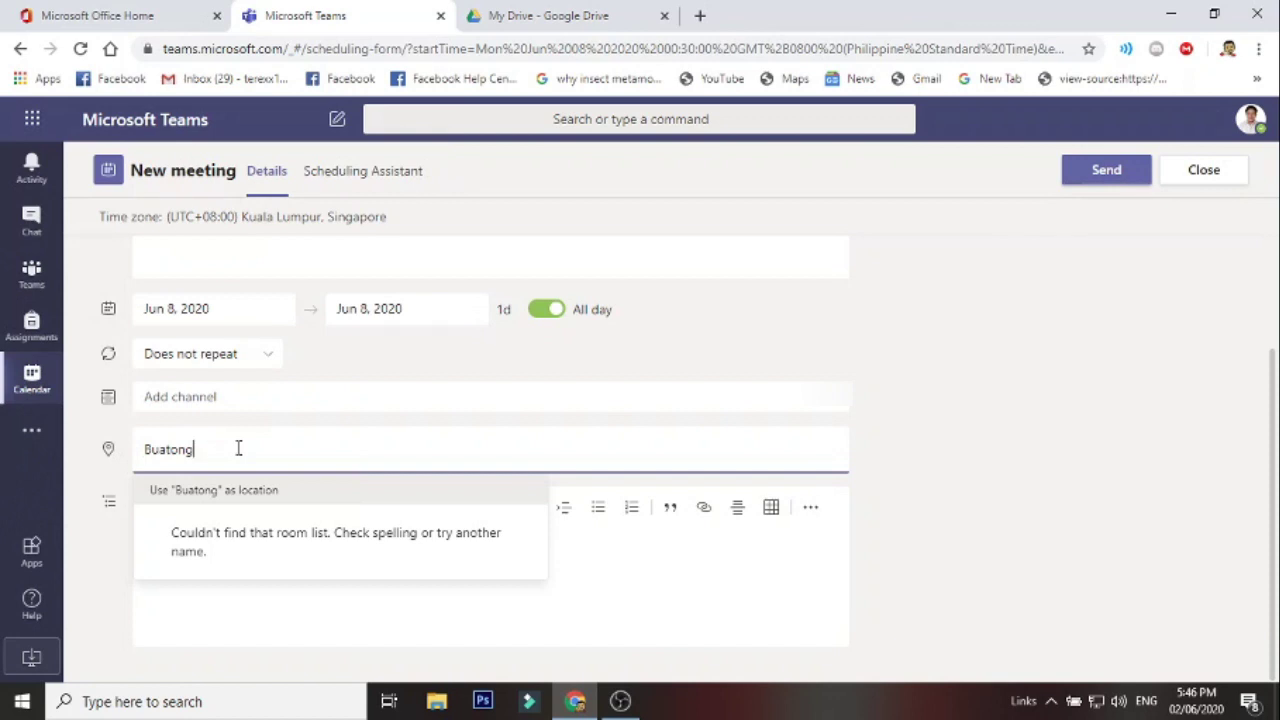
type(", san")
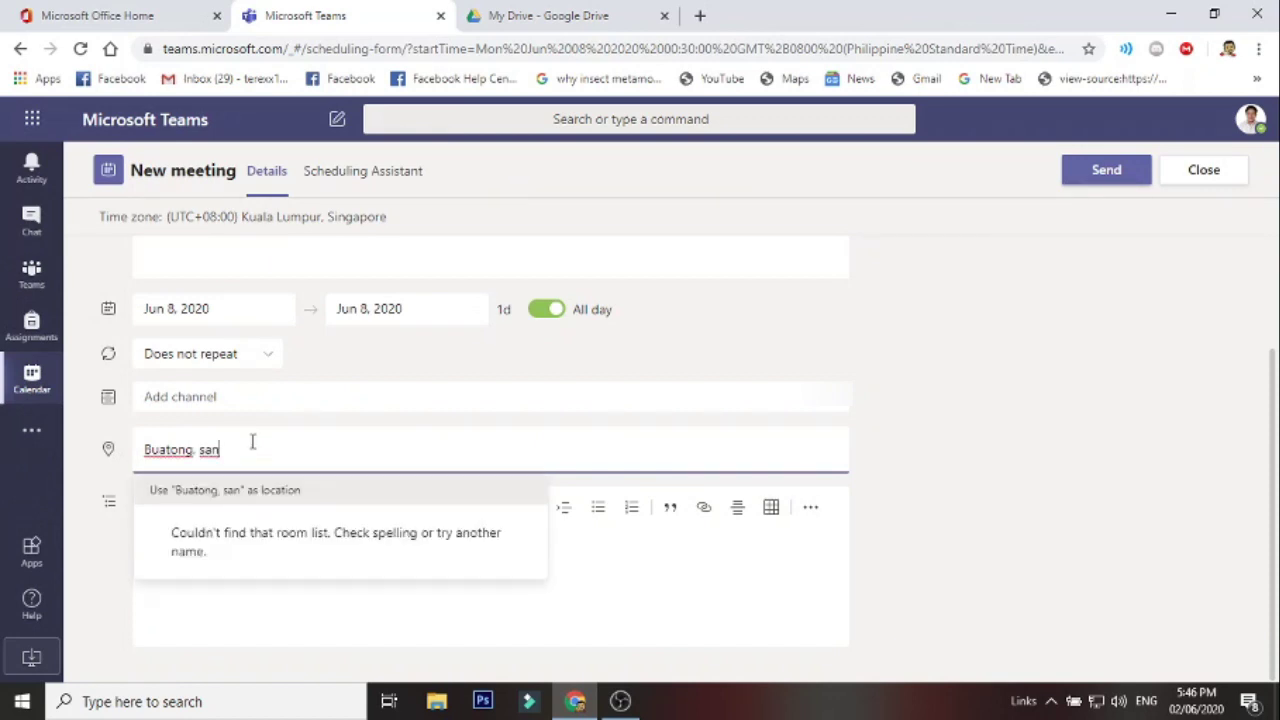
key("BackSpace")
key("BackSpace")
key("BackSpace")
key("BackSpace")
key("BackSpace")
key("BackSpace")
key("BackSpace")
key("BackSpace")
key("BackSpace")
key("BackSpace")
key("BackSpace")
key("BackSpace")
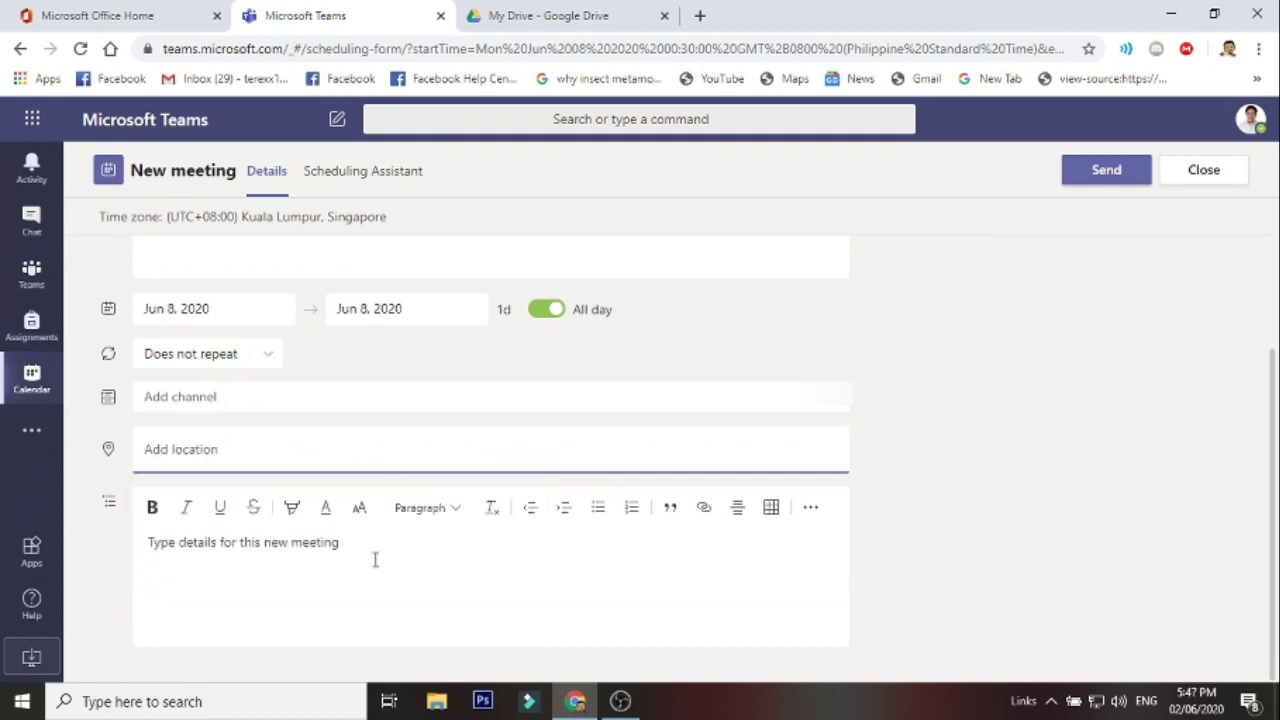
left_click(242, 543)
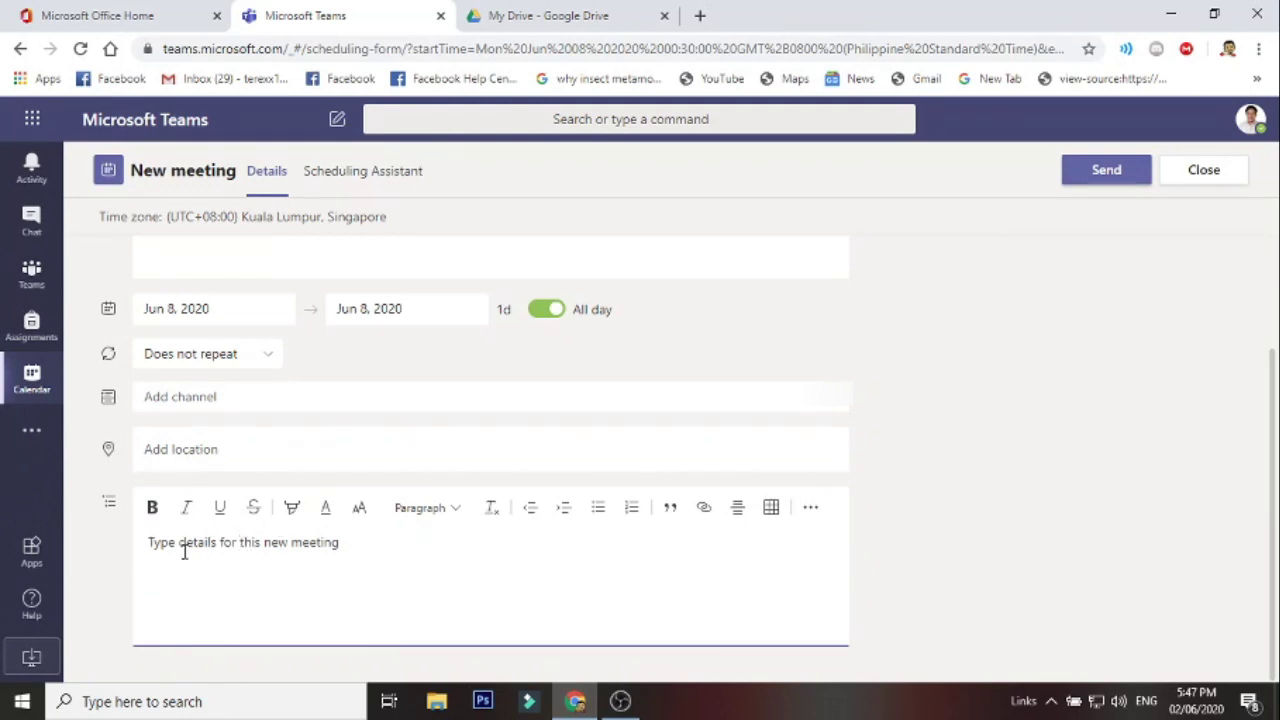
- Begin the meeting description with the 'Agen' start of an Agenda heading
type("Agenda:")
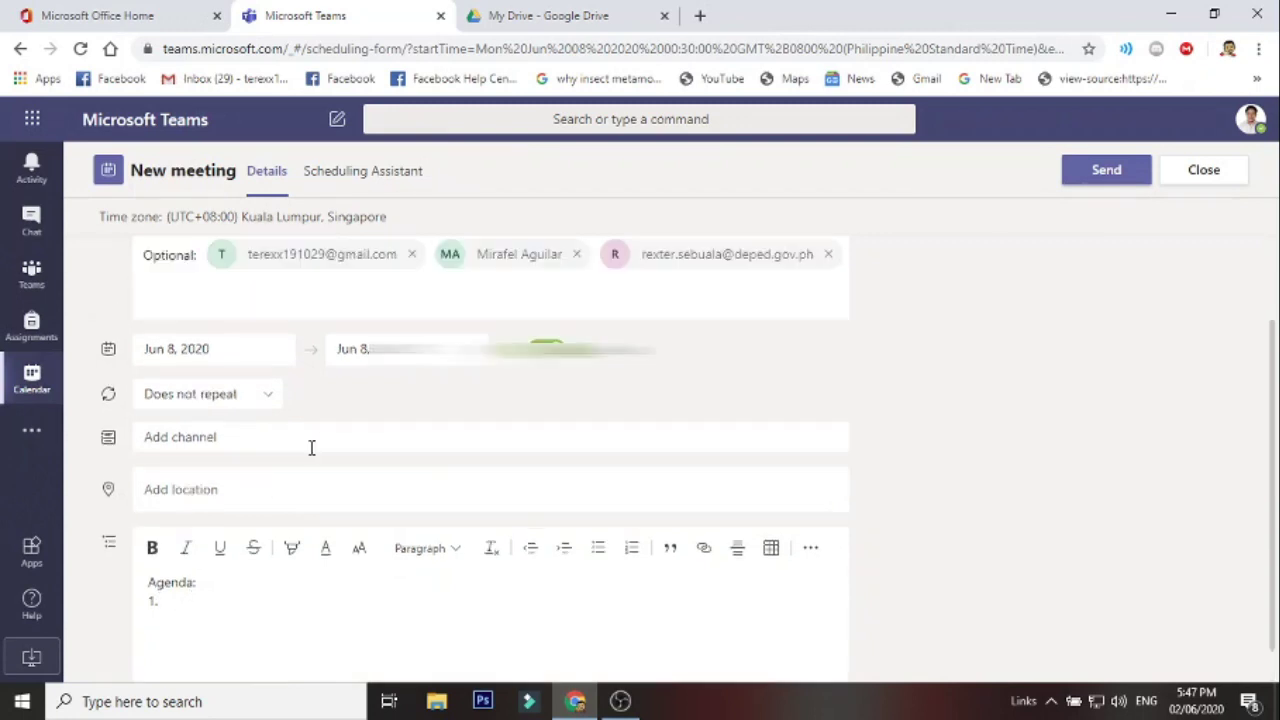
scroll(329, 429, "up", 3)
scroll(337, 431, "down", 3)
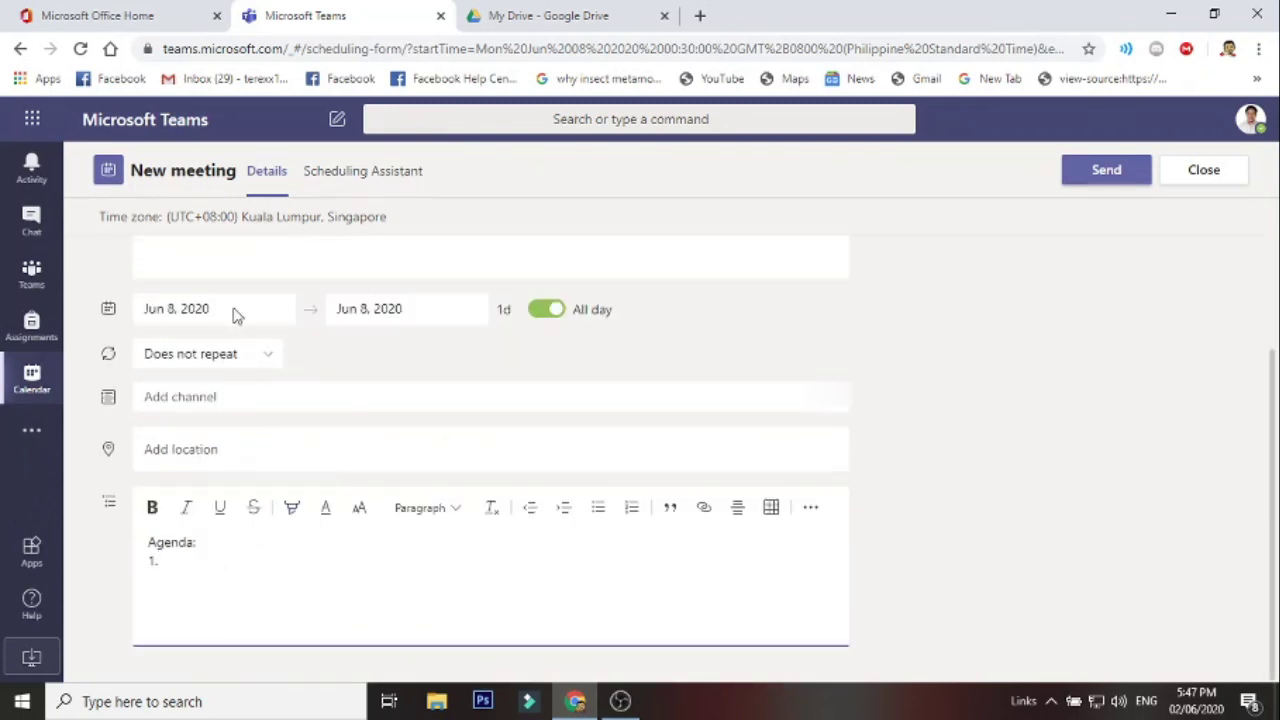
scroll(320, 421, "up", 3)
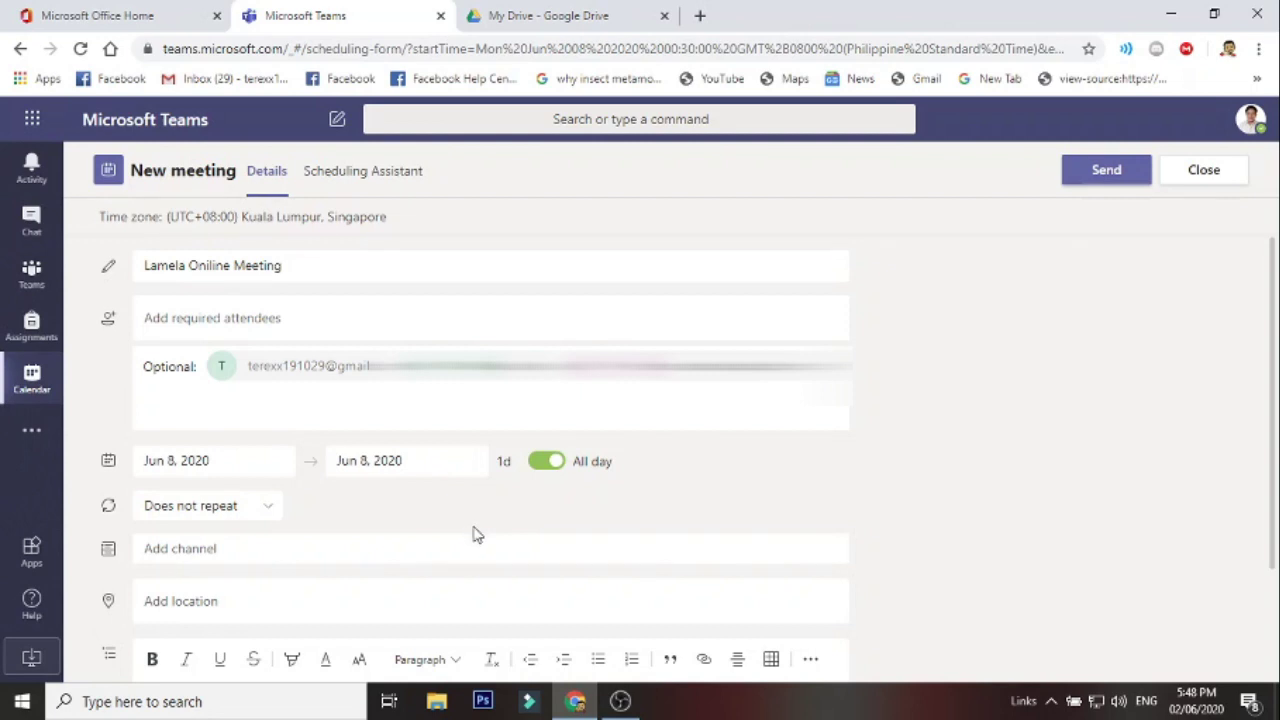
- Send the all-day 'Lamela Onliine Meeting' invitation for June 8
scroll(476, 535, "down", 3)
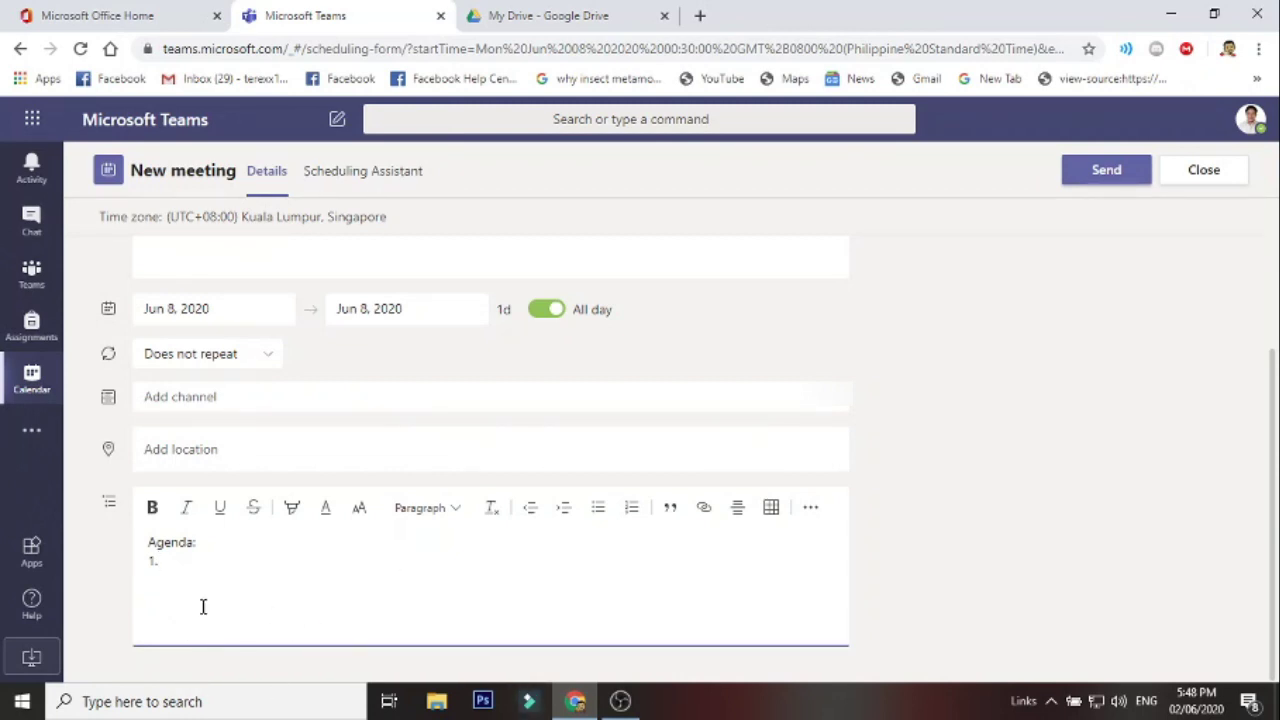
left_click(1100, 183)
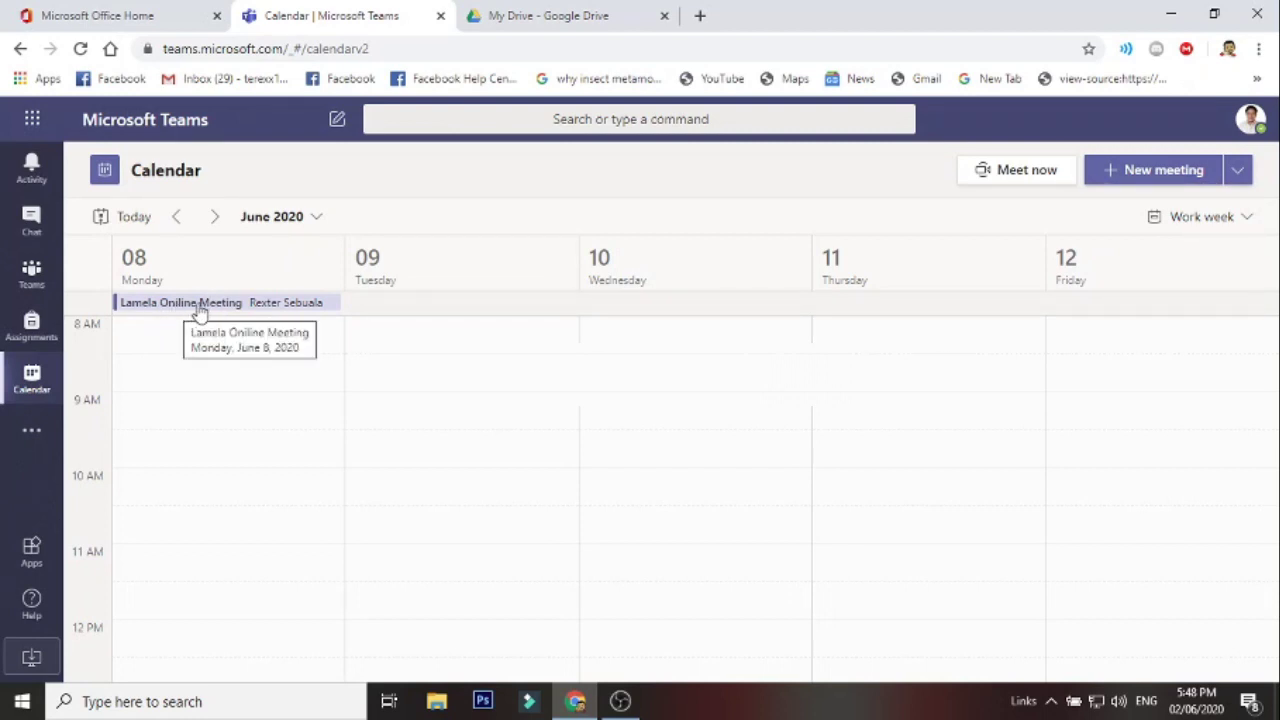
- Open the 'Lamela Onliine Meeting' from Monday, June 8 in the calendar
left_click(210, 310)
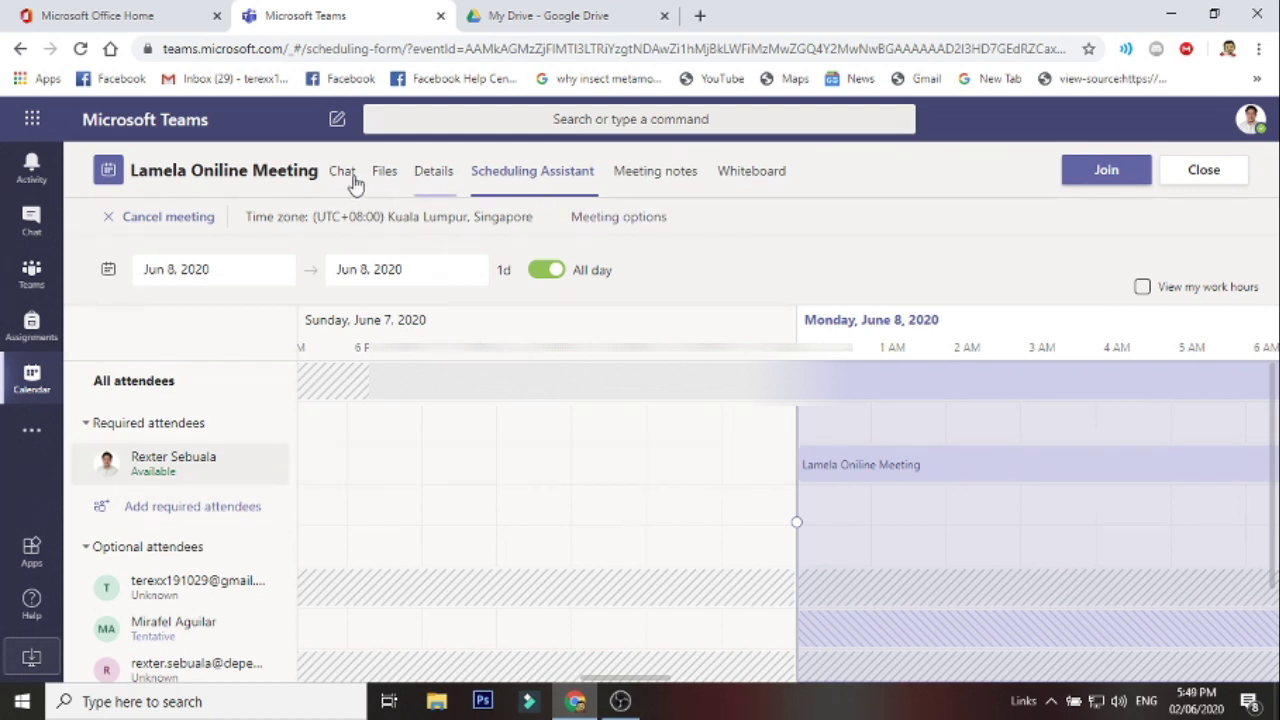
- View the meeting's Files tab, then close the meeting
left_click(1108, 172)
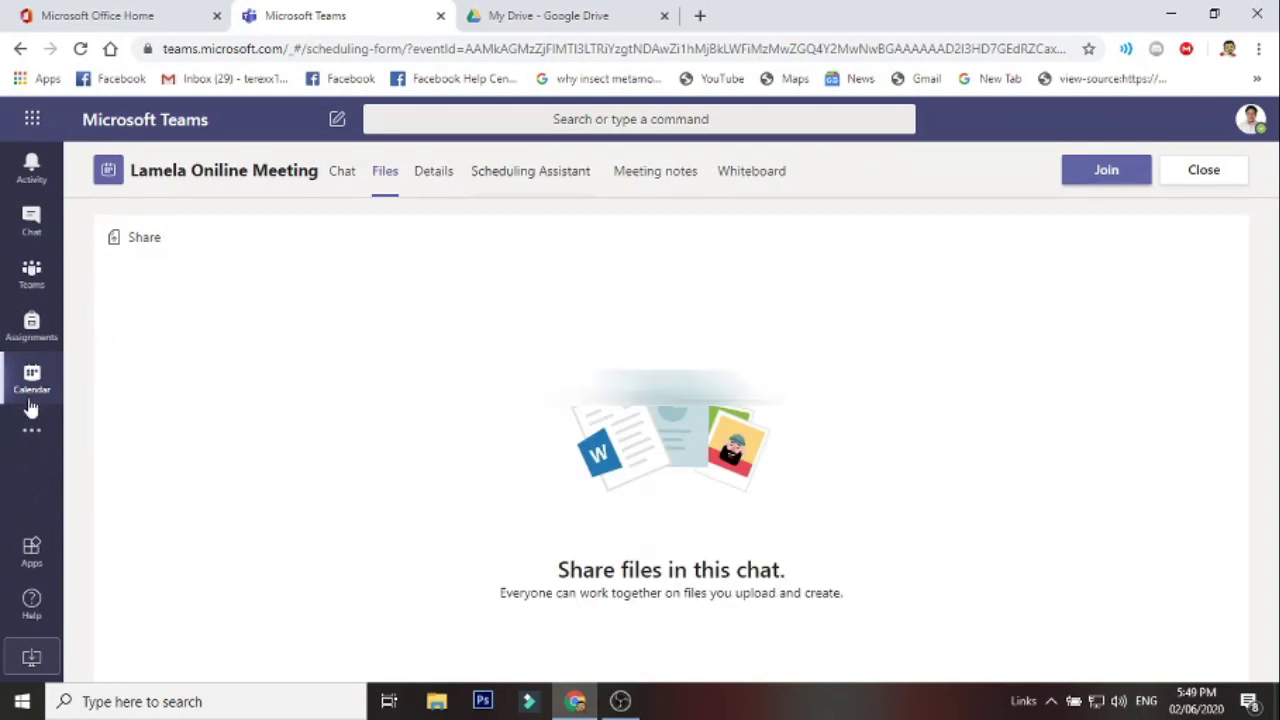
left_click(1208, 174)
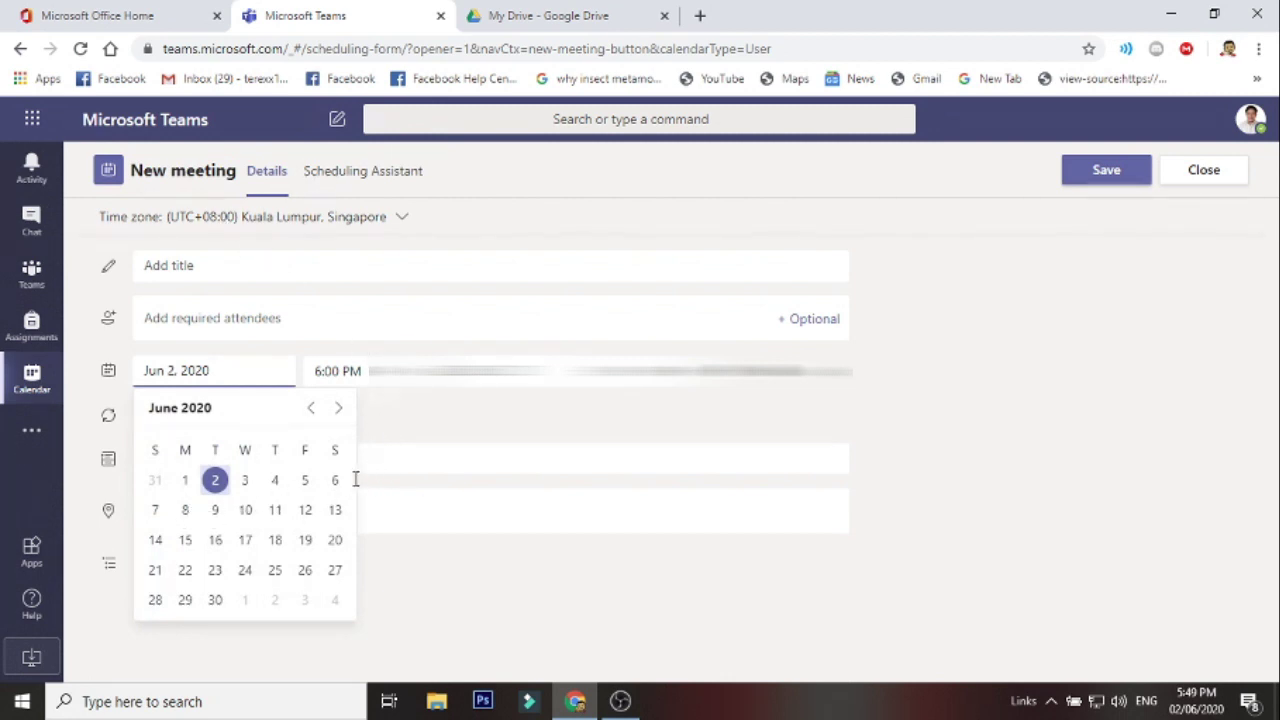
- Date the untitled meeting June 8, dismiss the time zone list, and close the form
left_click(222, 548)
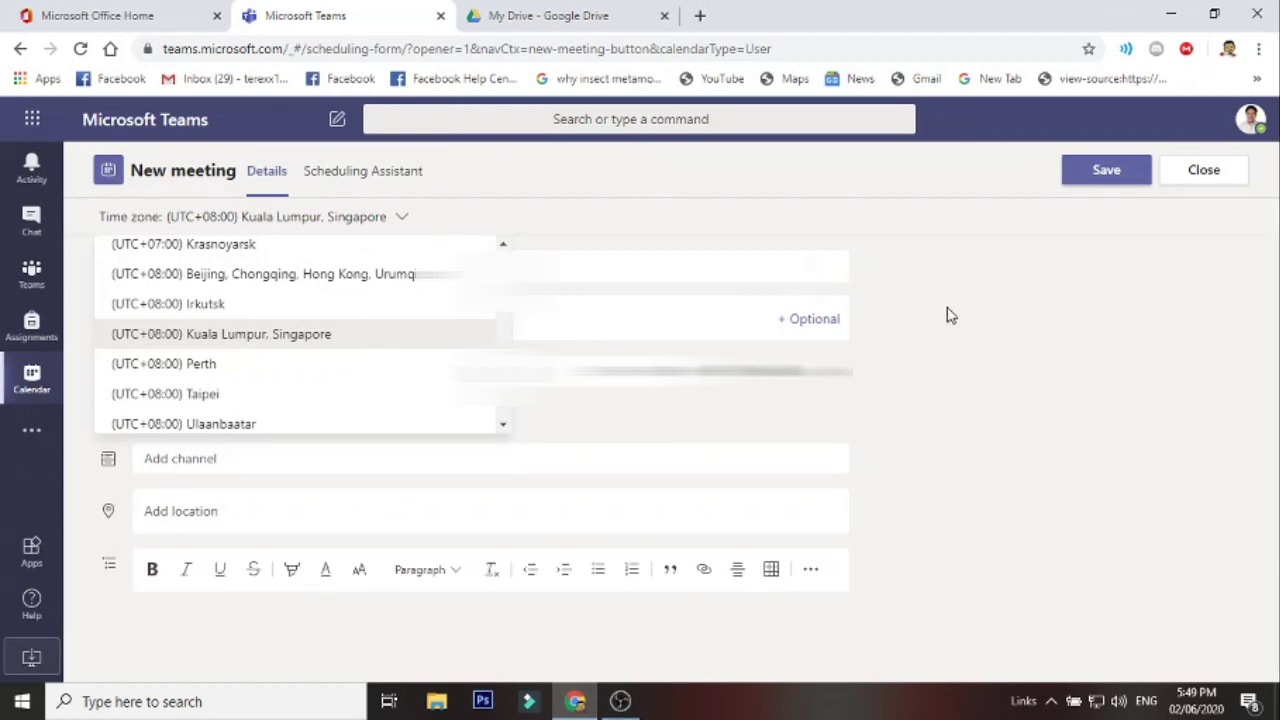
left_click(520, 238)
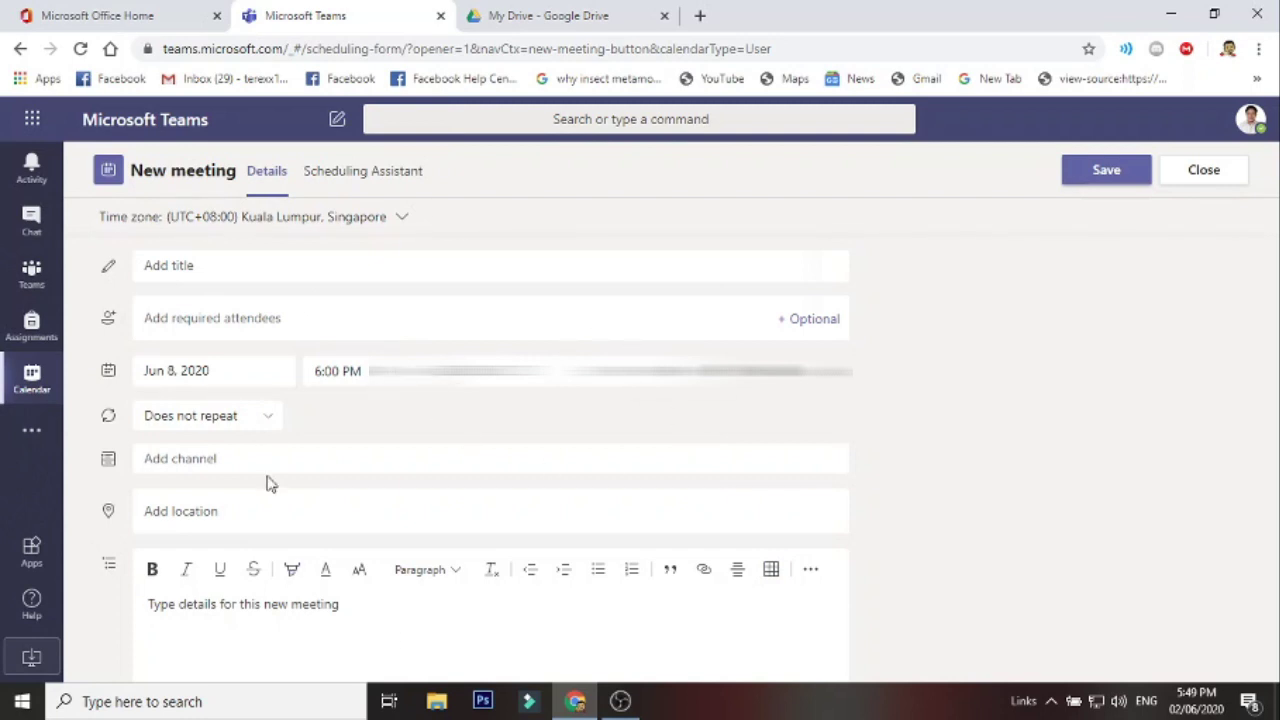
left_click(45, 390)
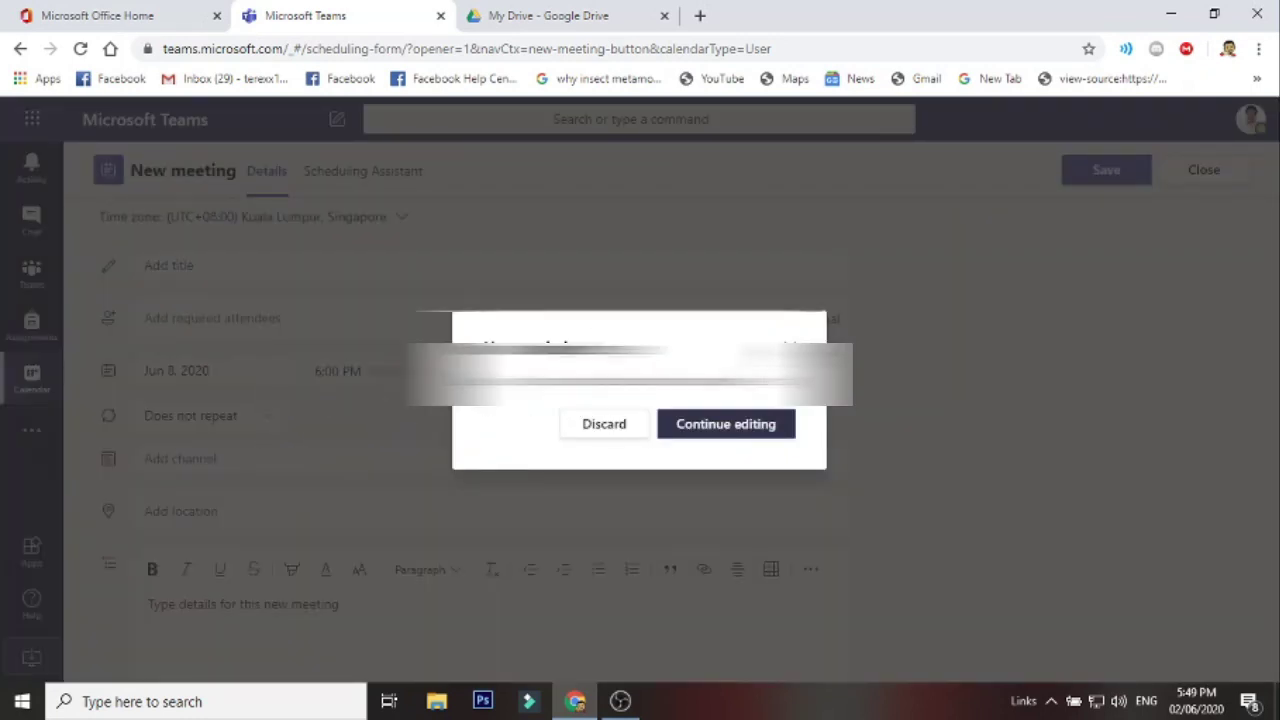
- Discard the unsaved untitled meeting draft
left_click(726, 424)
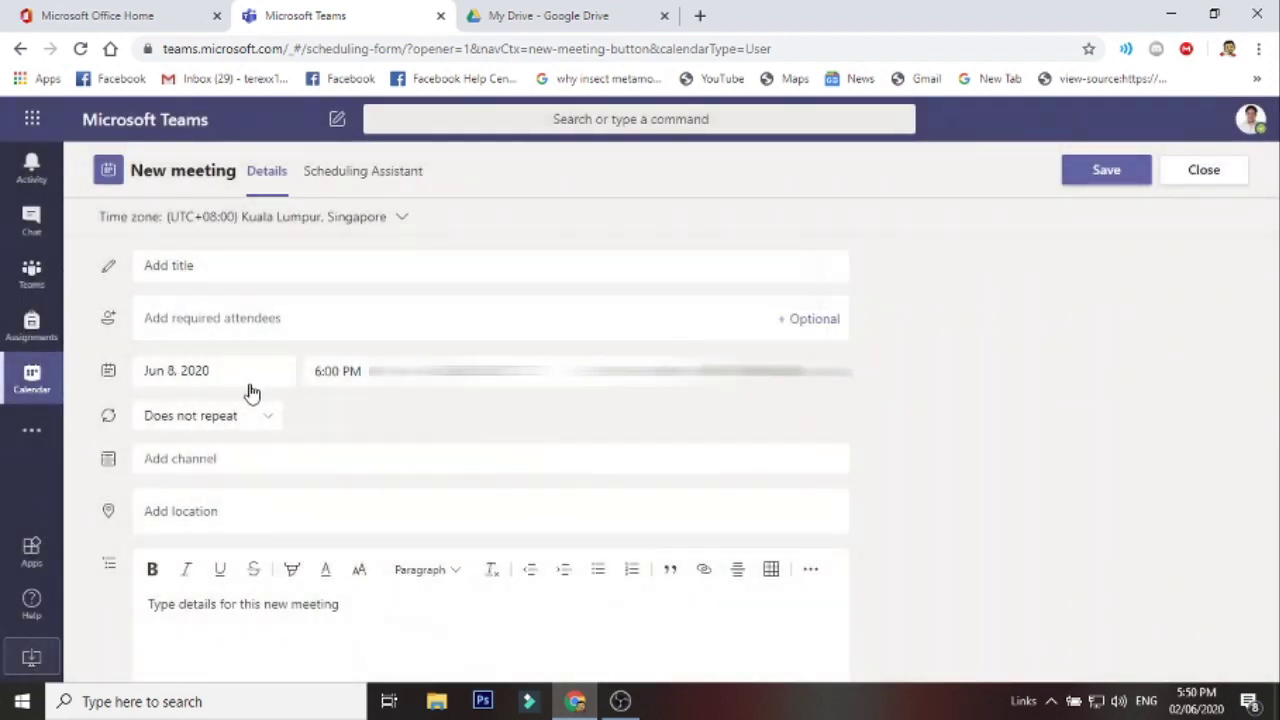
scroll(428, 418, "down", 1)
scroll(428, 421, "up", 1)
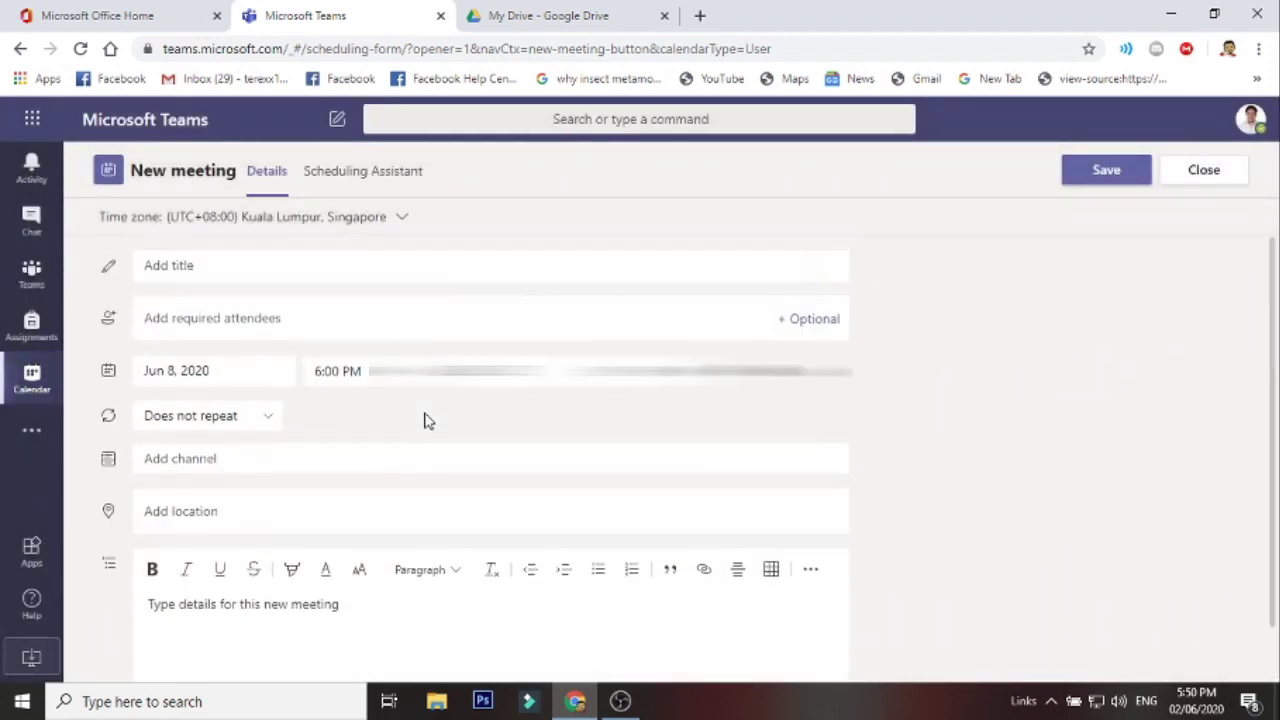
scroll(439, 515, "down", 1)
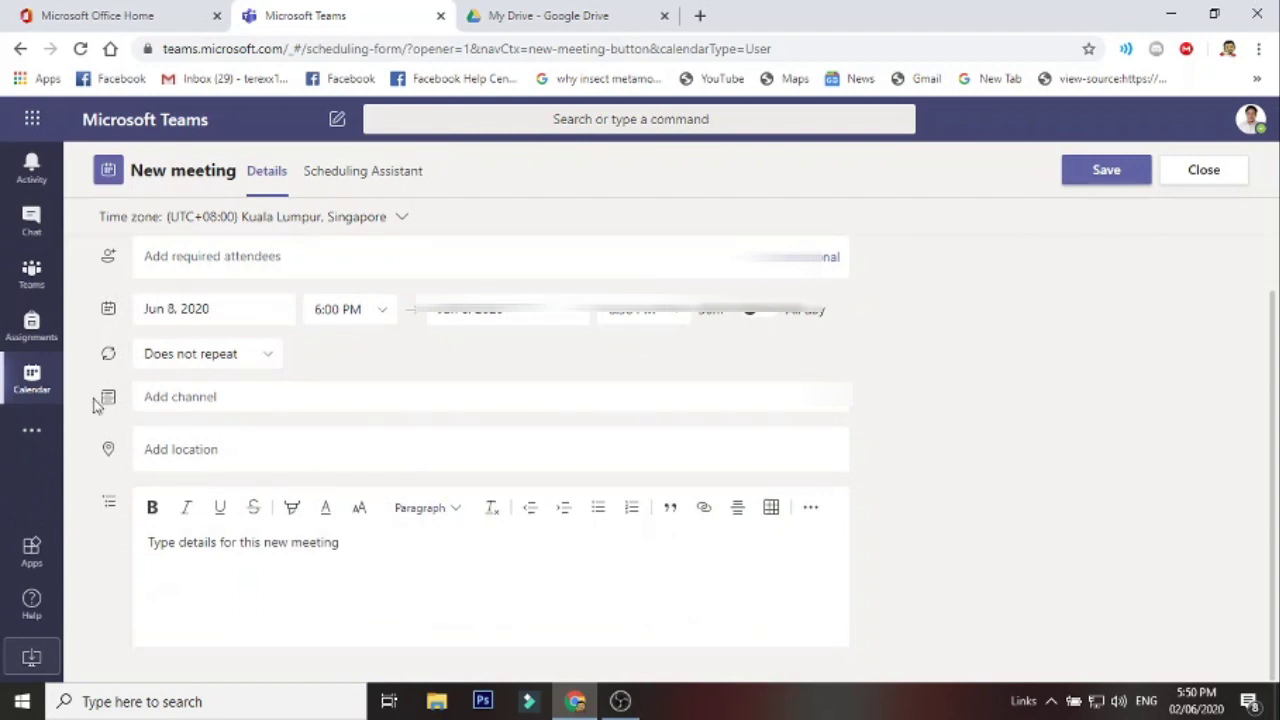
key("Escape")
left_click(618, 430)
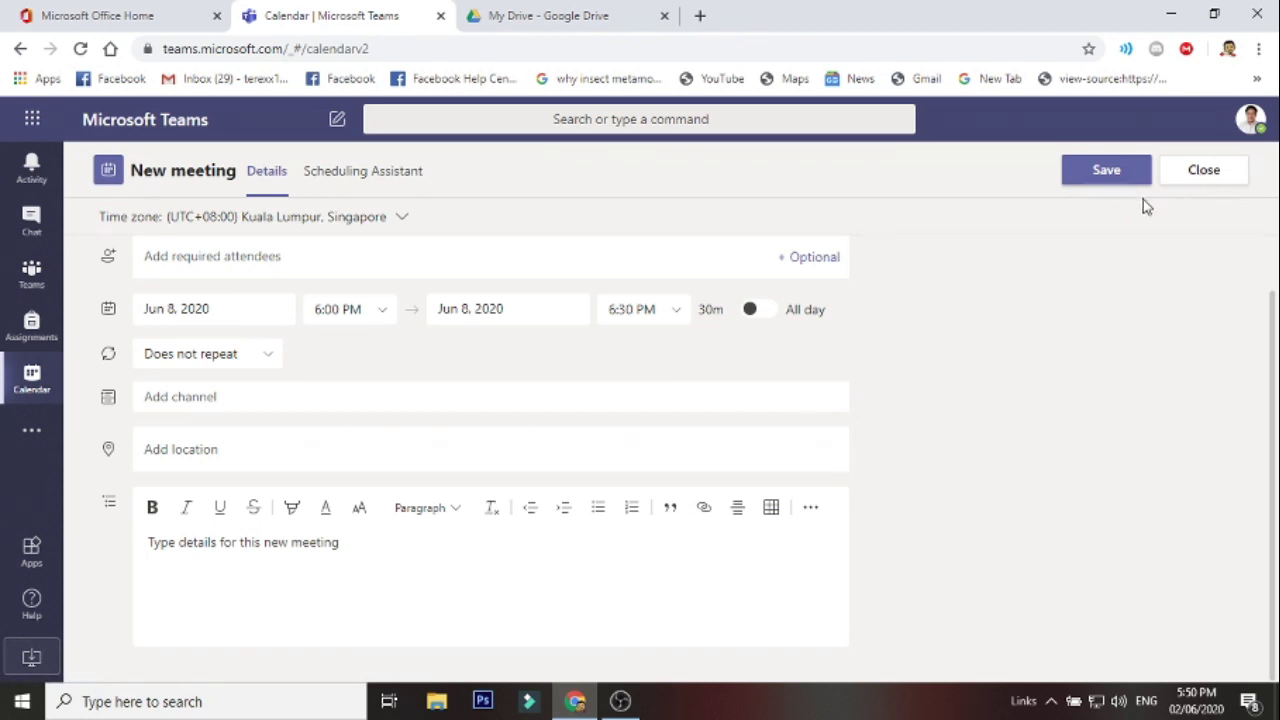
- Open and close a new meeting form, then move the calendar ahead to June 8–12
left_click(1206, 188)
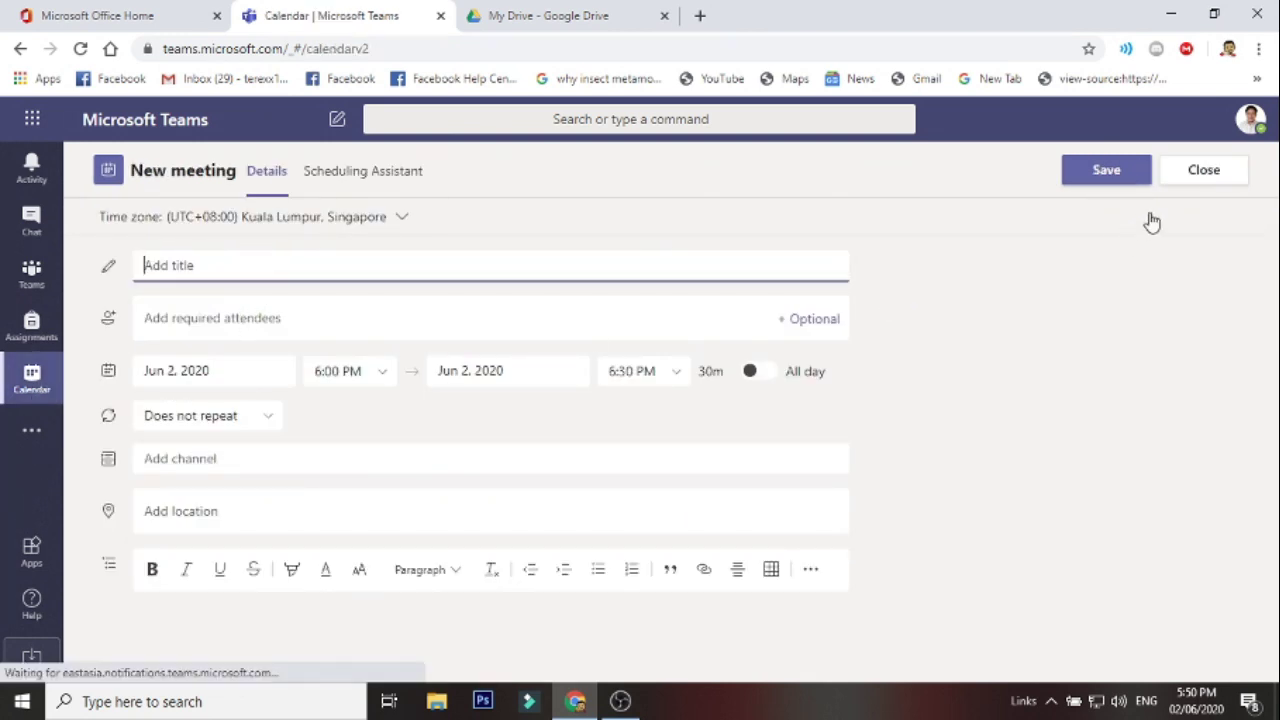
left_click(1201, 177)
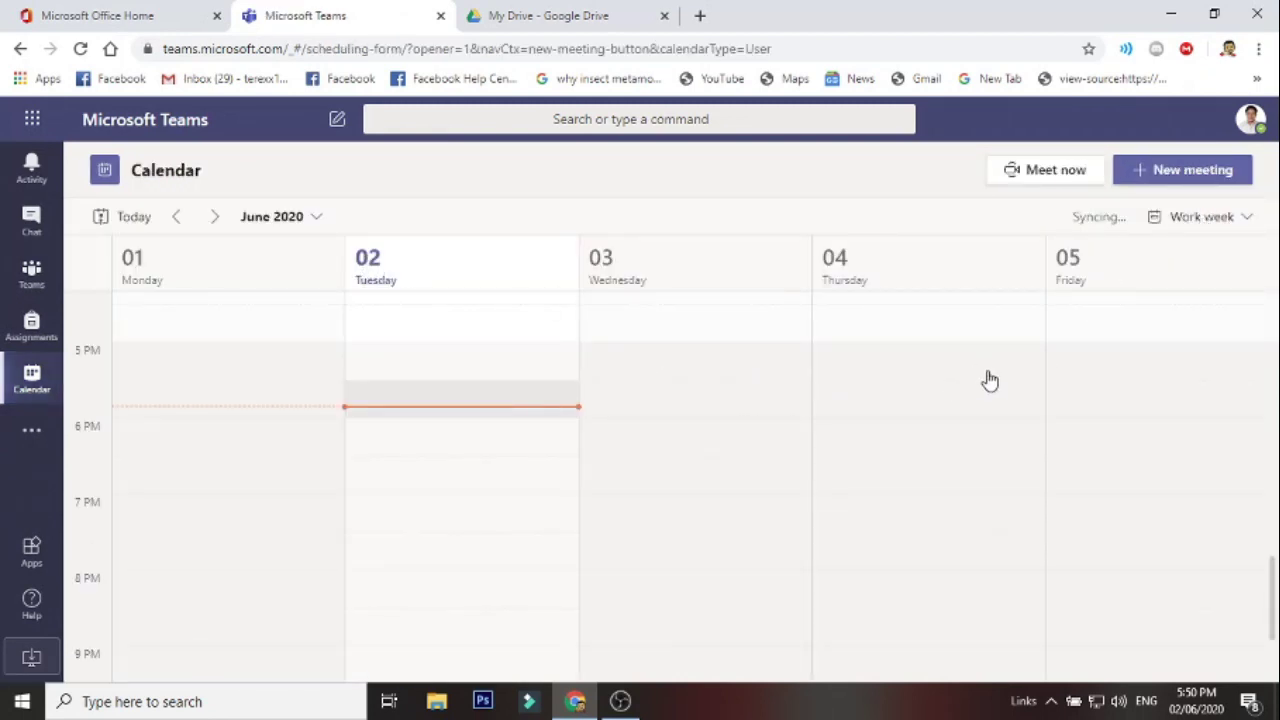
left_click(452, 382)
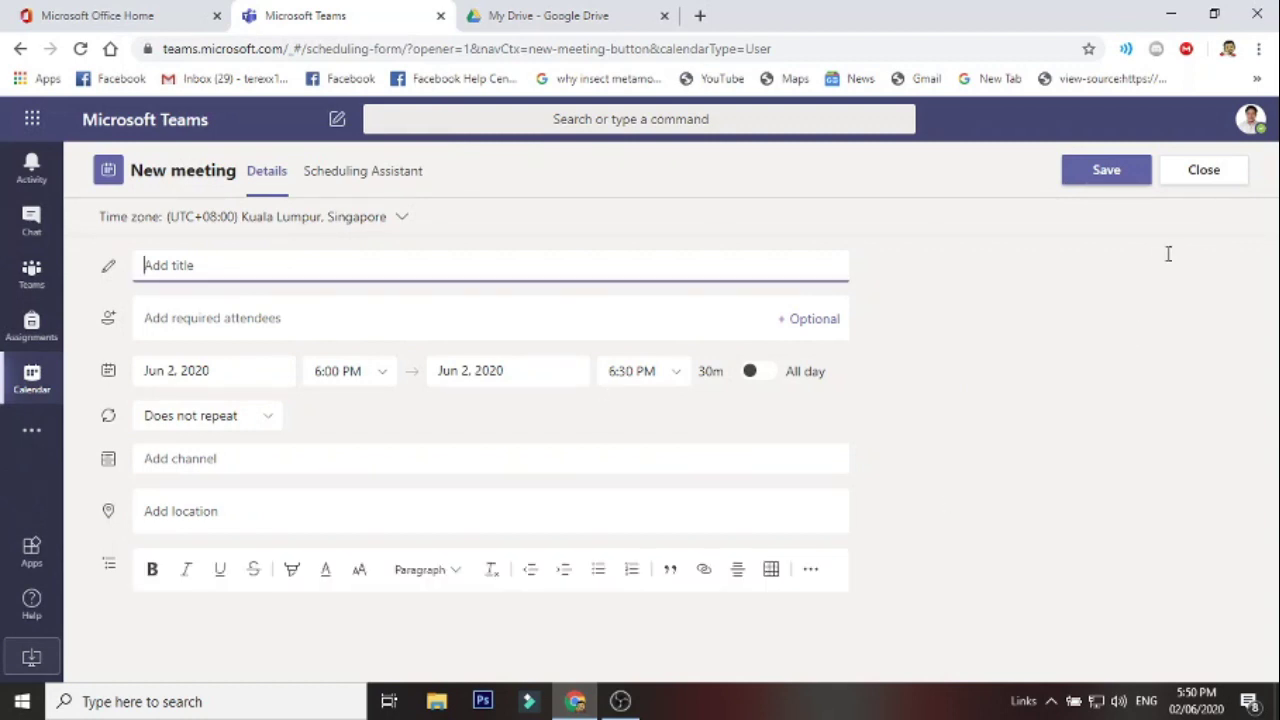
scroll(670, 421, "down", 1)
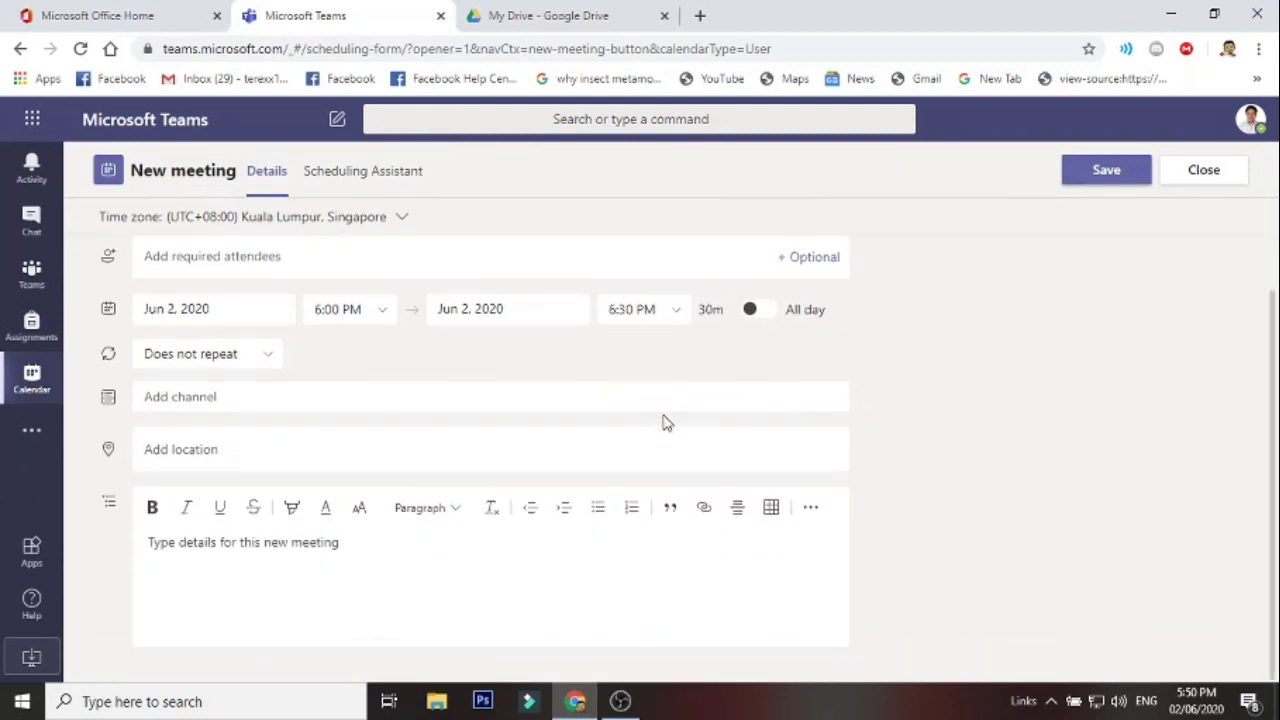
scroll(667, 421, "up", 1)
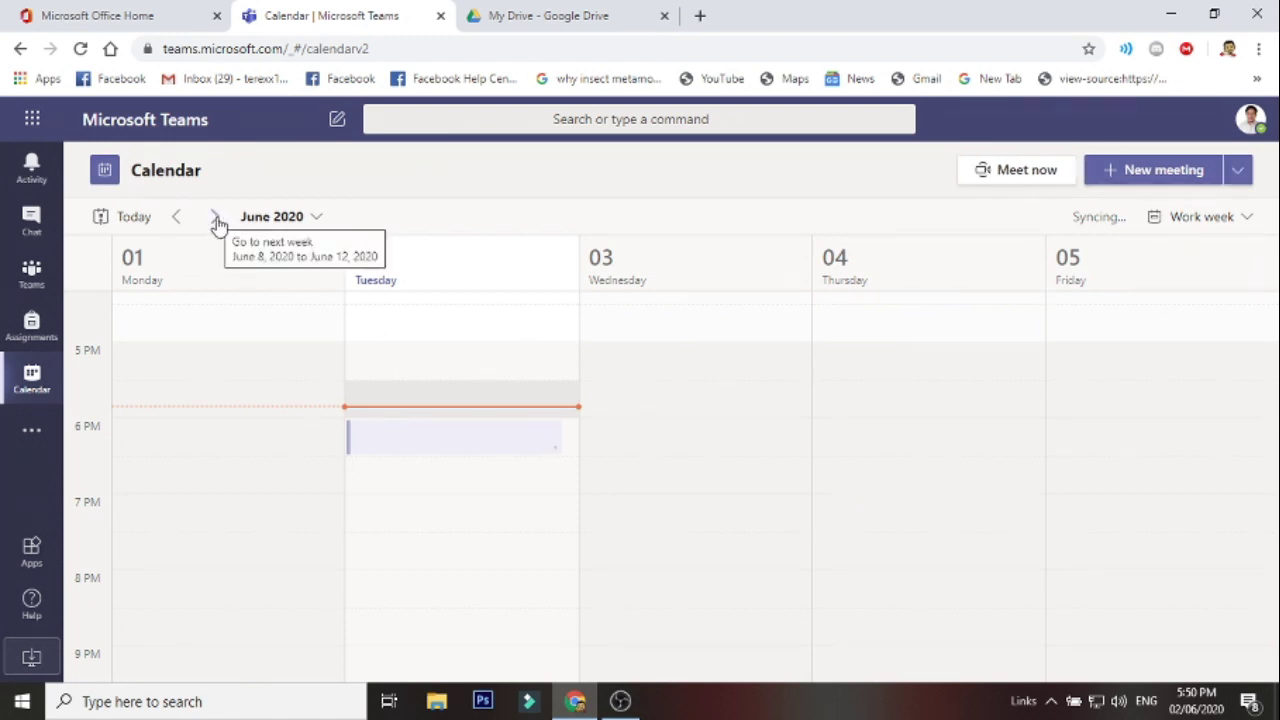
left_click(215, 217)
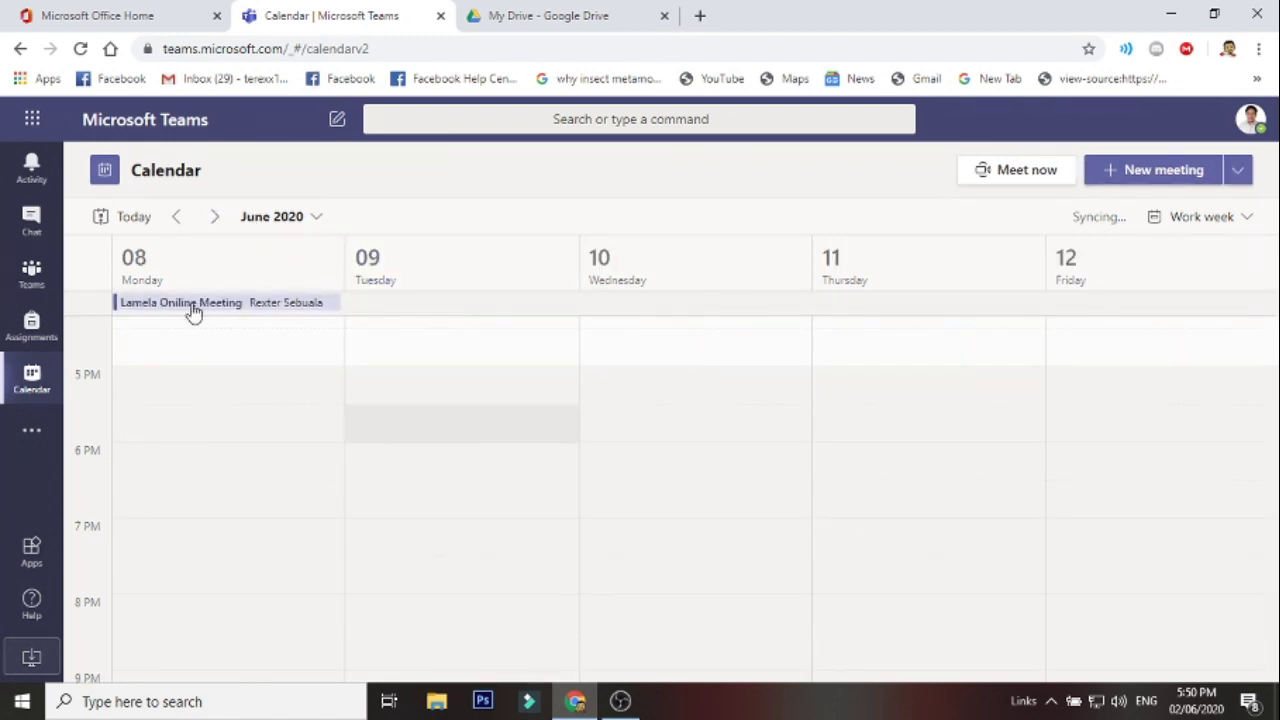
- Open the details of the all-day Lamela Onliine Meeting on Monday, June 8
left_click(255, 305)
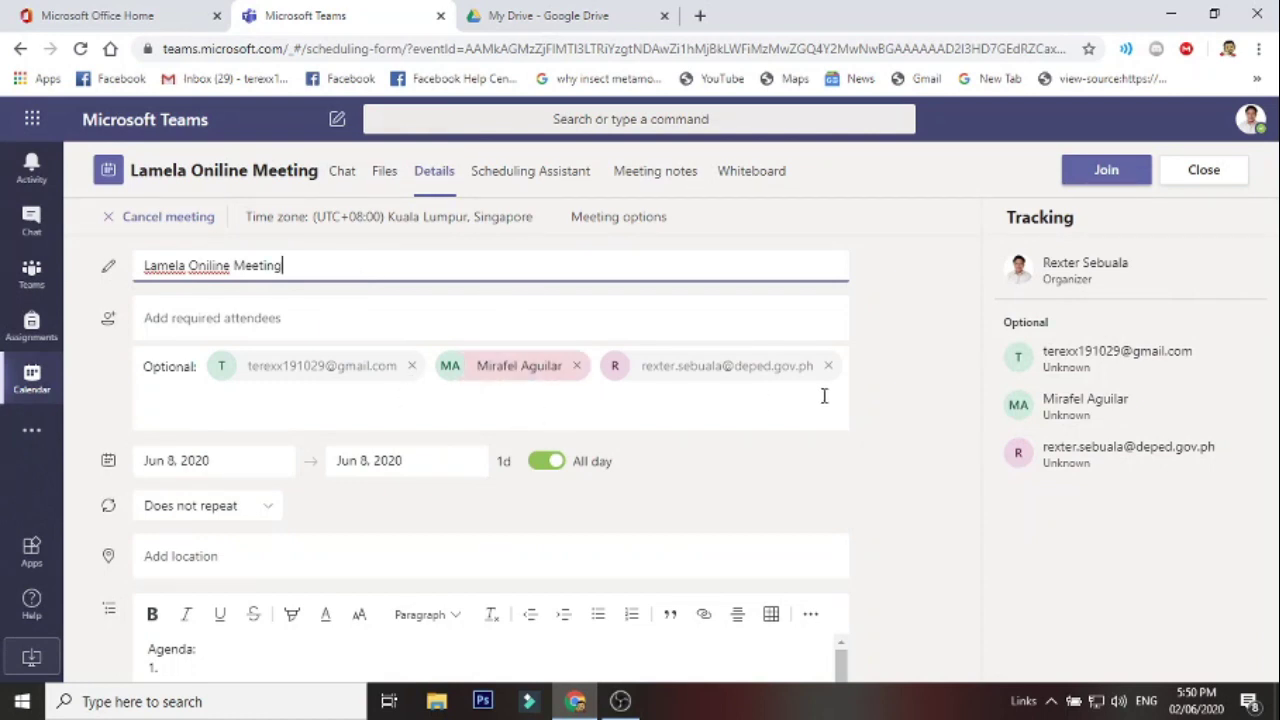
left_click(413, 402)
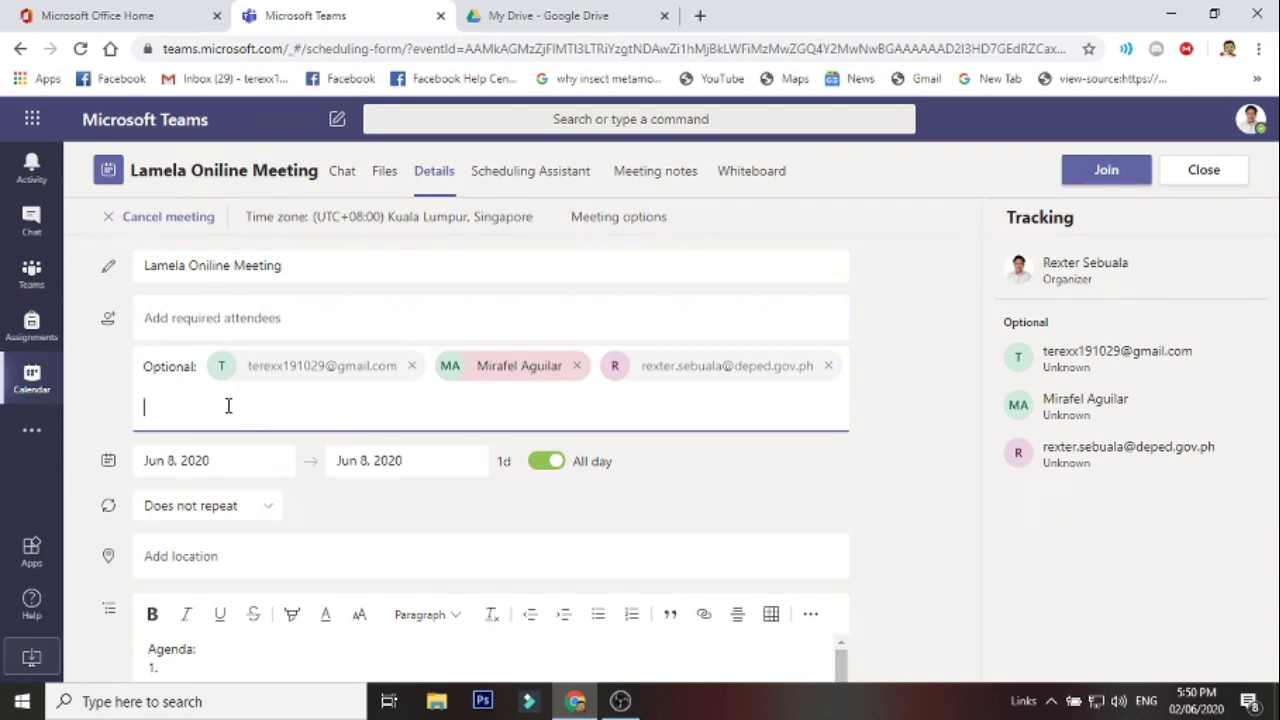
type("rexte")
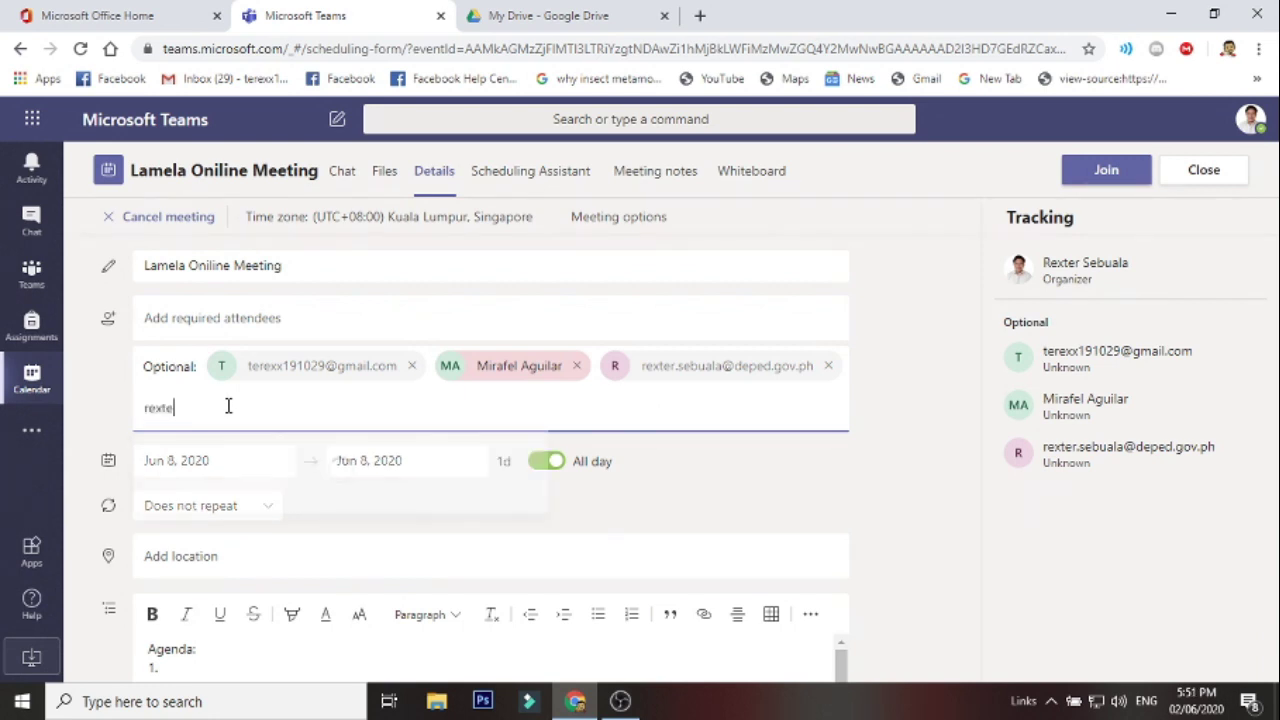
key("BackSpace")
key("BackSpace")
key("BackSpace")
key("BackSpace")
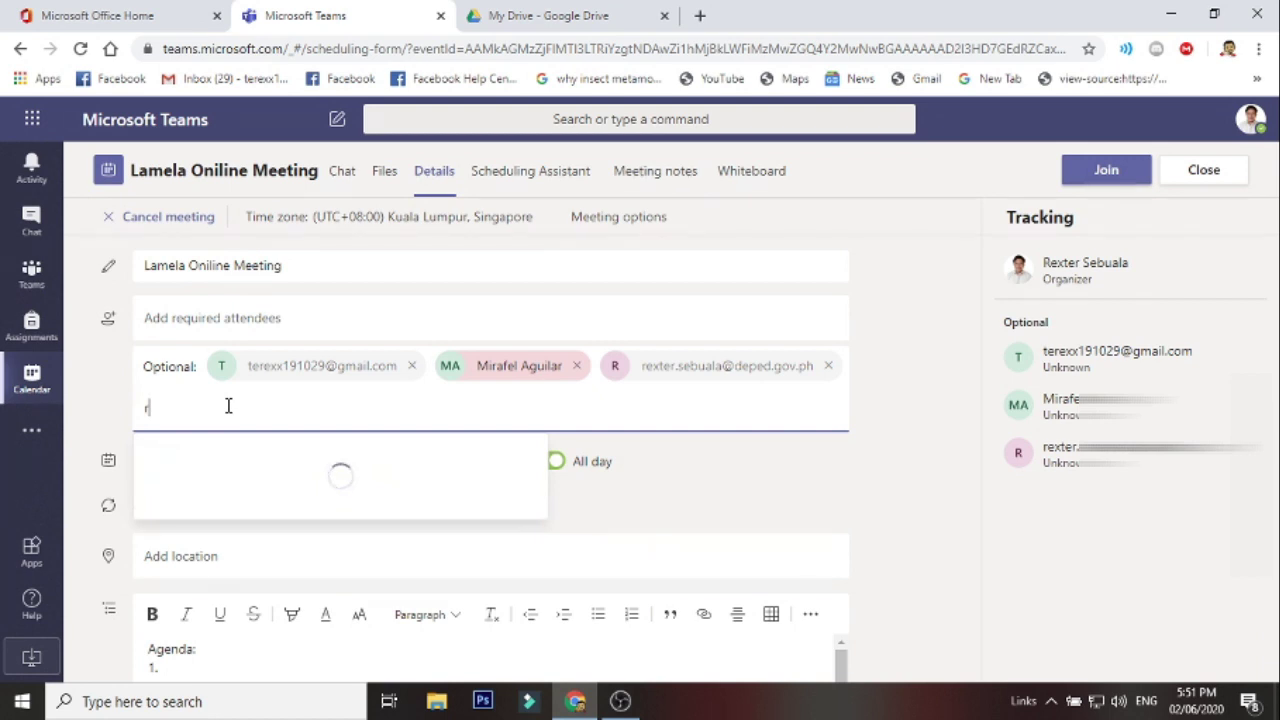
key("BackSpace")
key("BackSpace")
type("rochita")
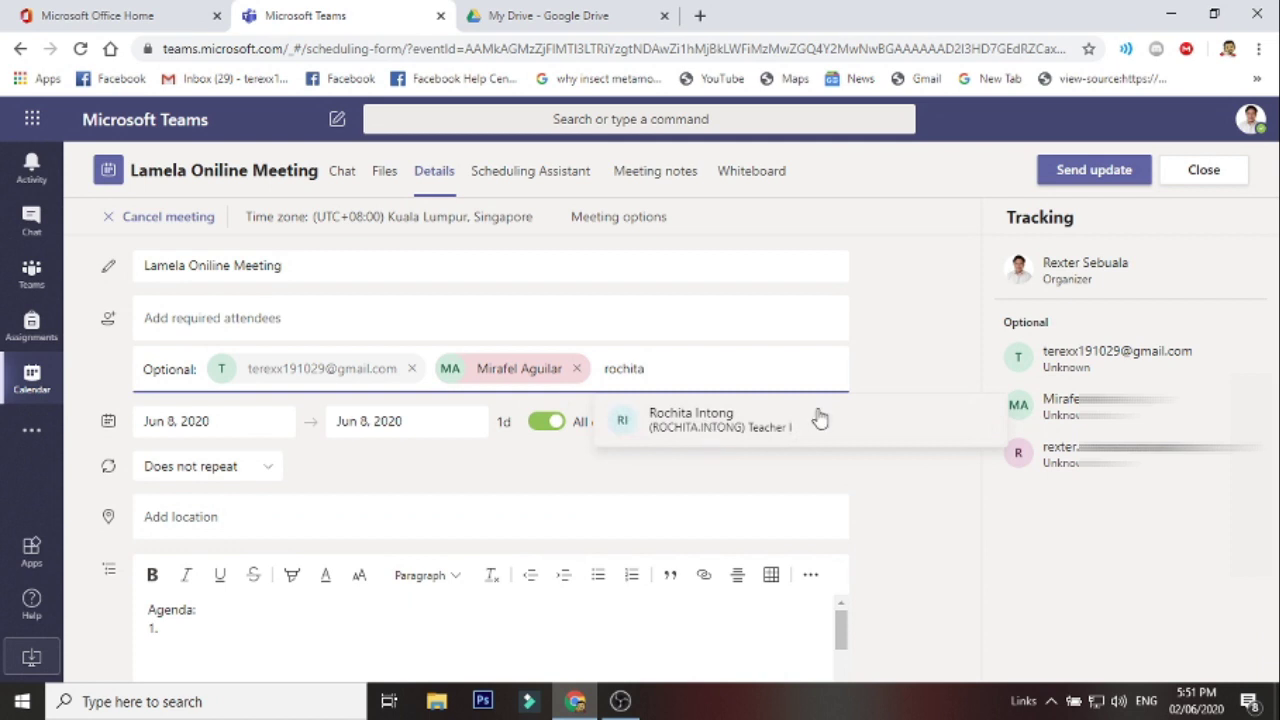
left_click(760, 424)
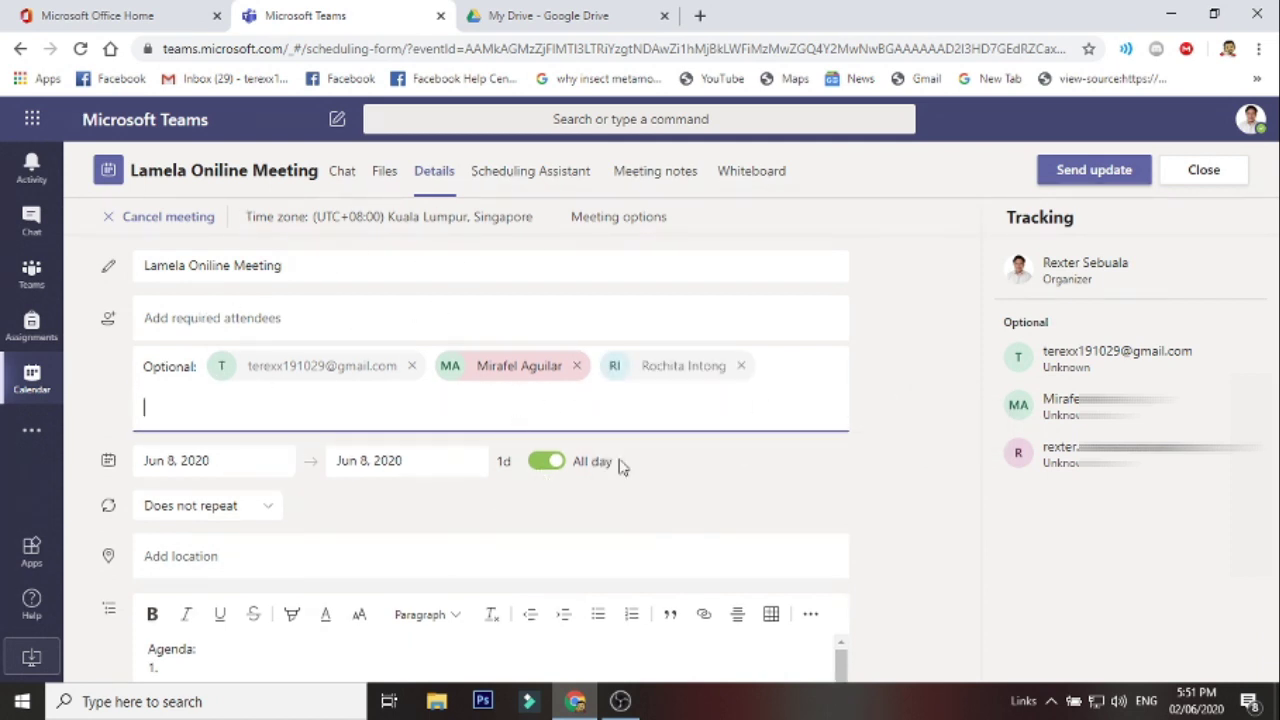
left_click(1098, 172)
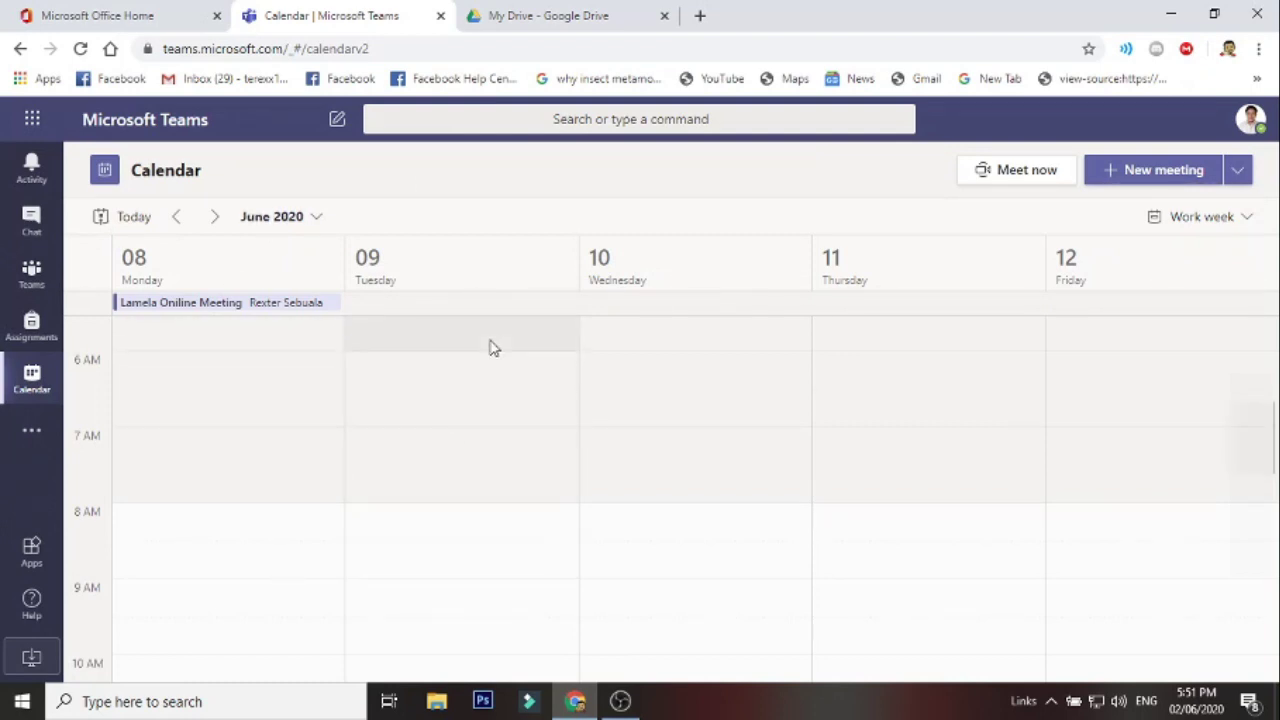
- Go to Teams and open the SCHOOL ICT COORDINATORS team's General channel
left_click(31, 273)
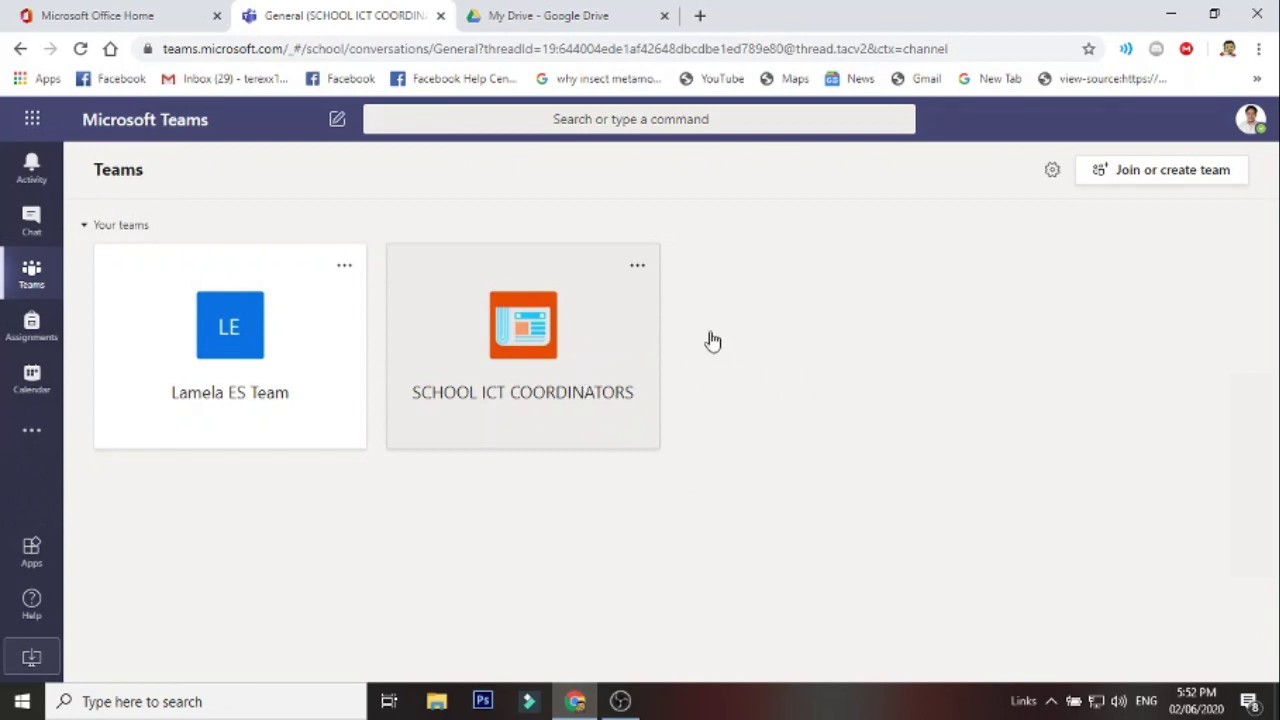
left_click(550, 362)
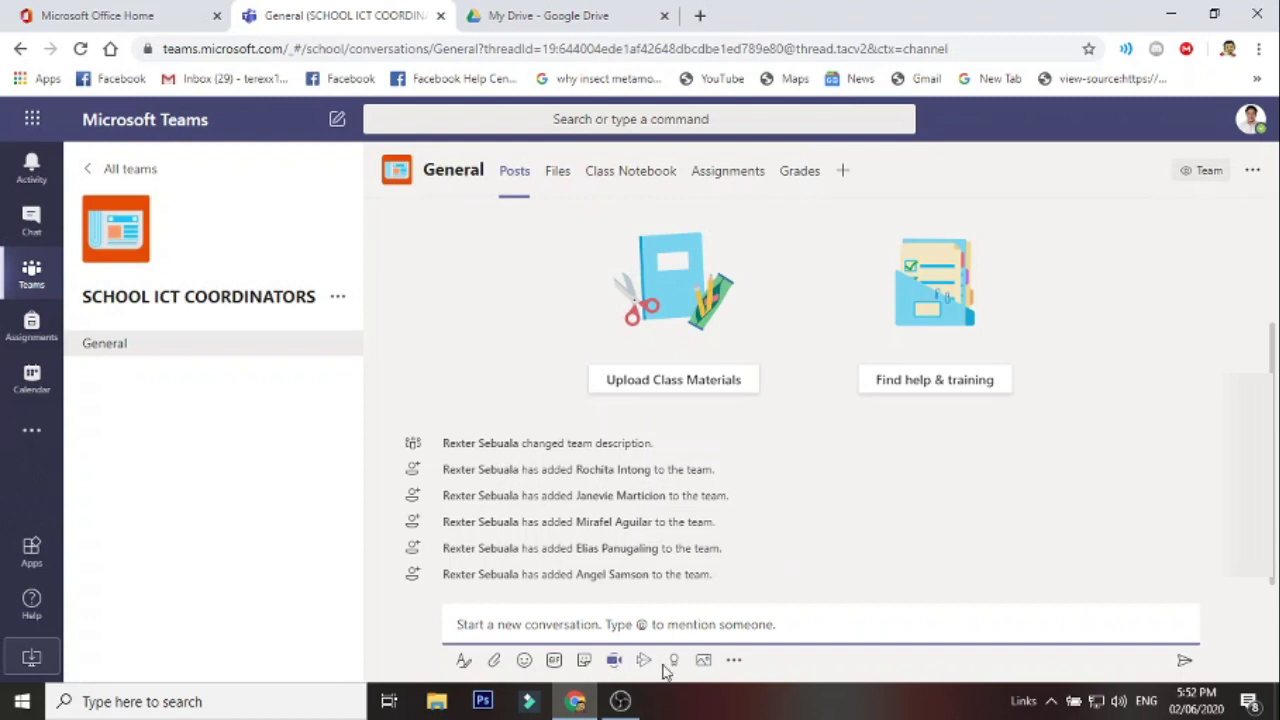
- Start an instant channel meeting with the subject 'School ICT Meeting'
left_click(614, 660)
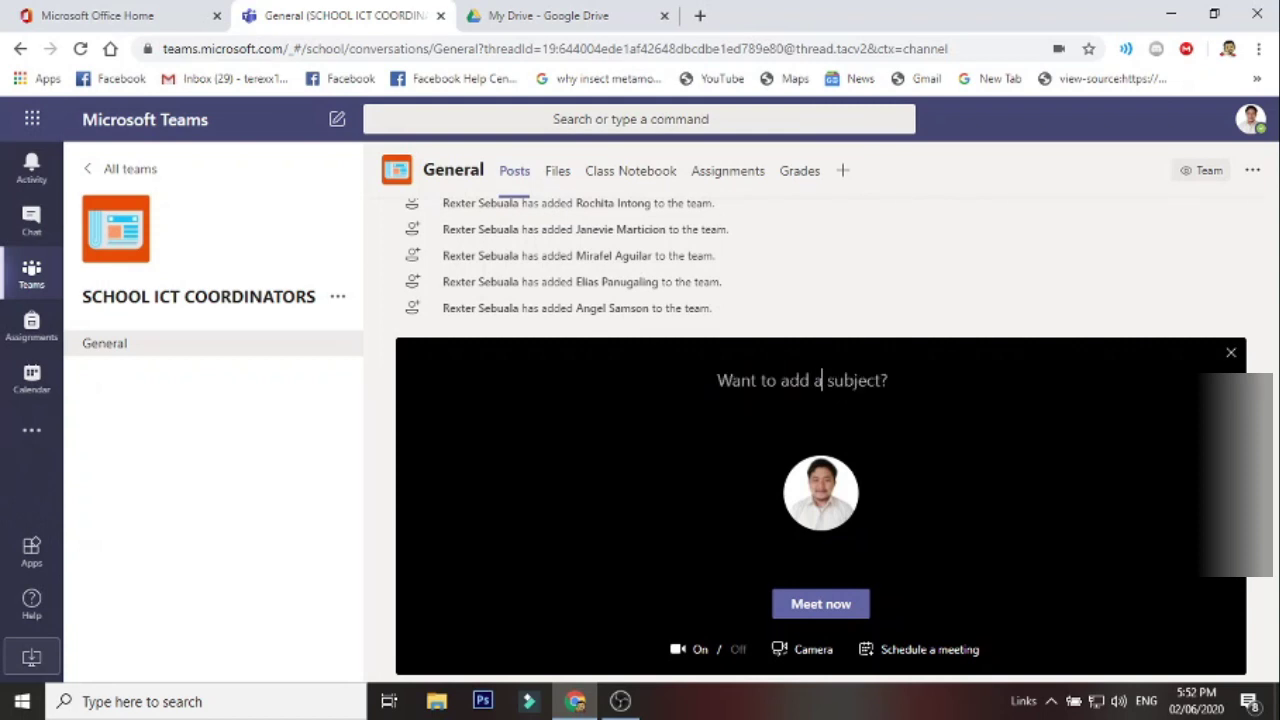
type("School ICT ")
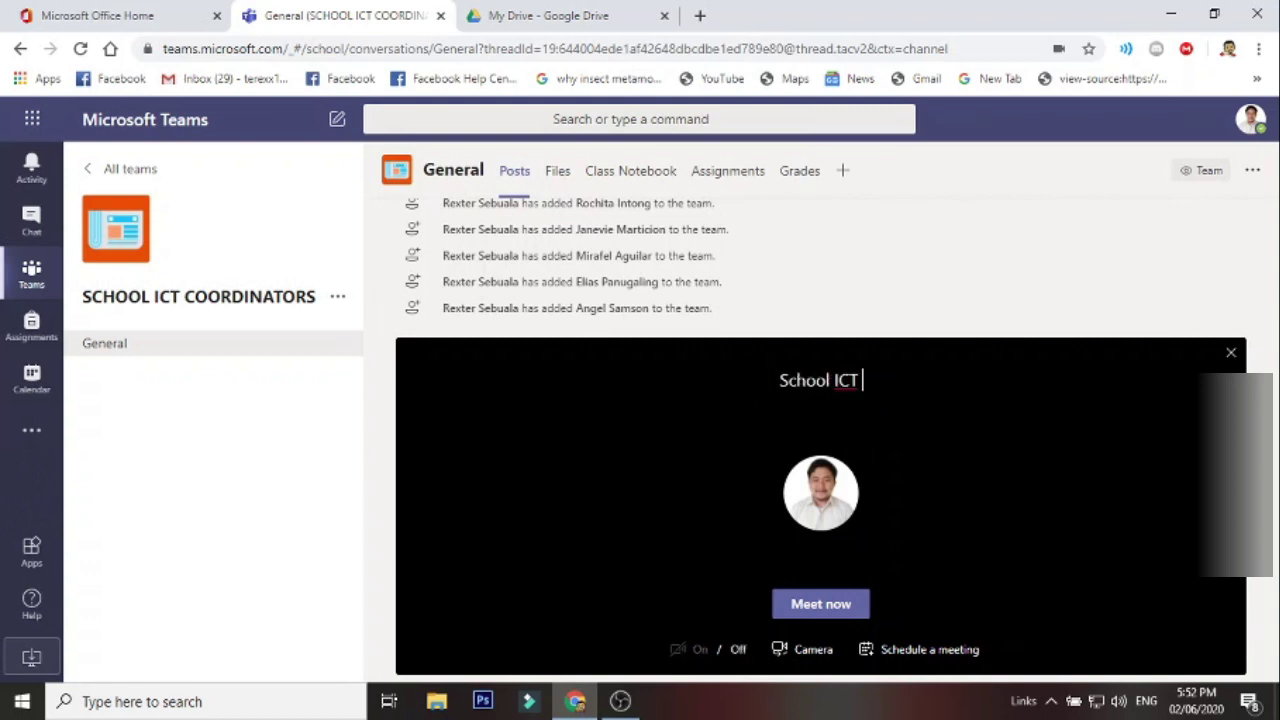
type("Meeting")
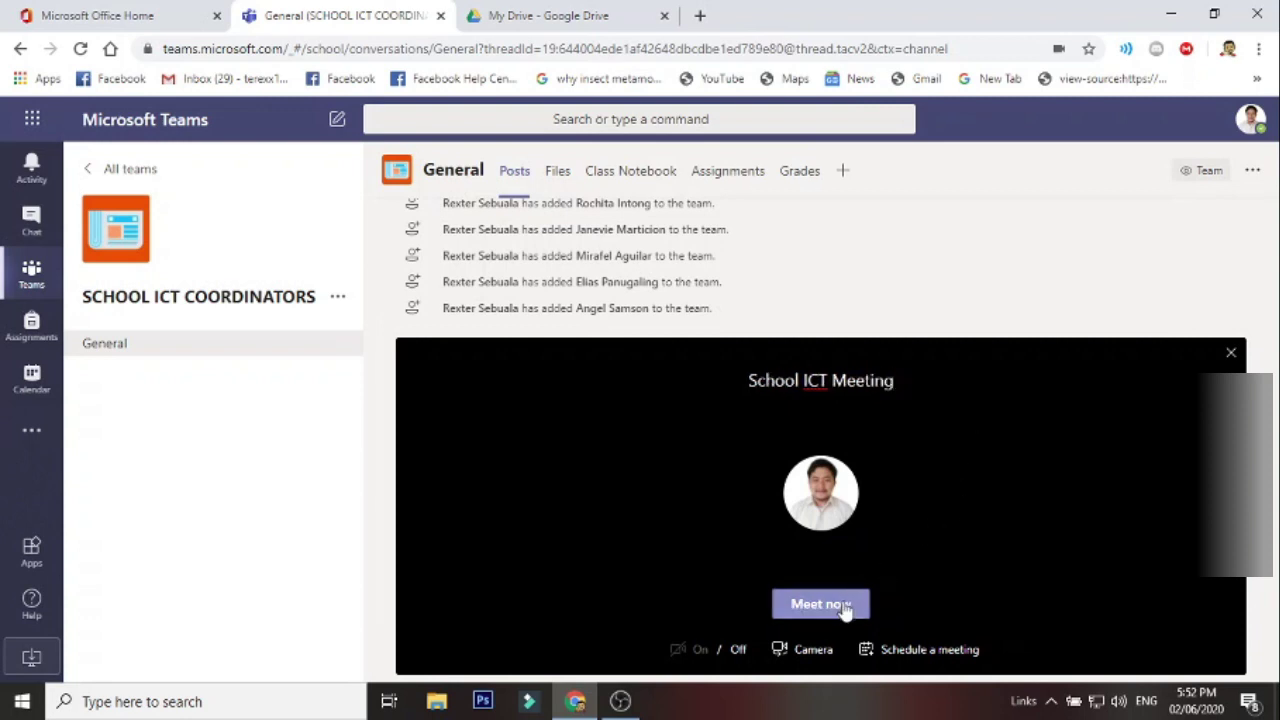
left_click(808, 606)
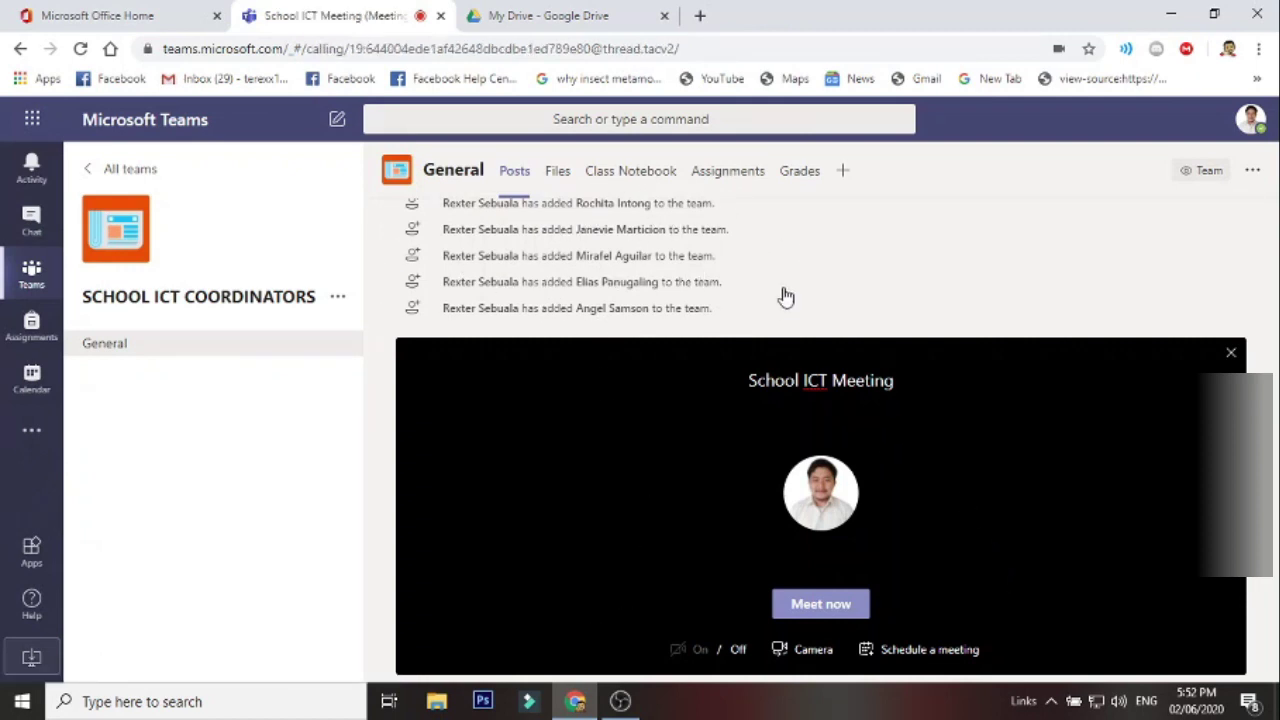
- Join the newly started School ICT Meeting call and let the People pane load
left_click(821, 606)
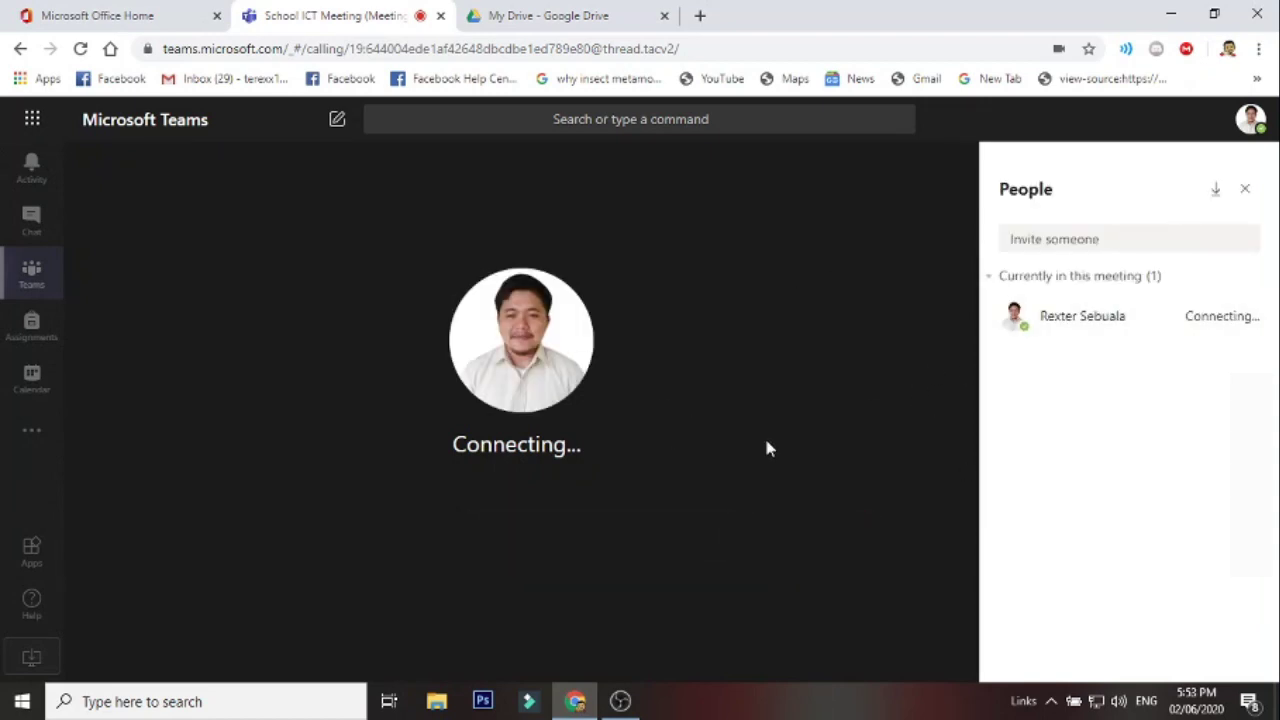
mouse_move(768, 443)
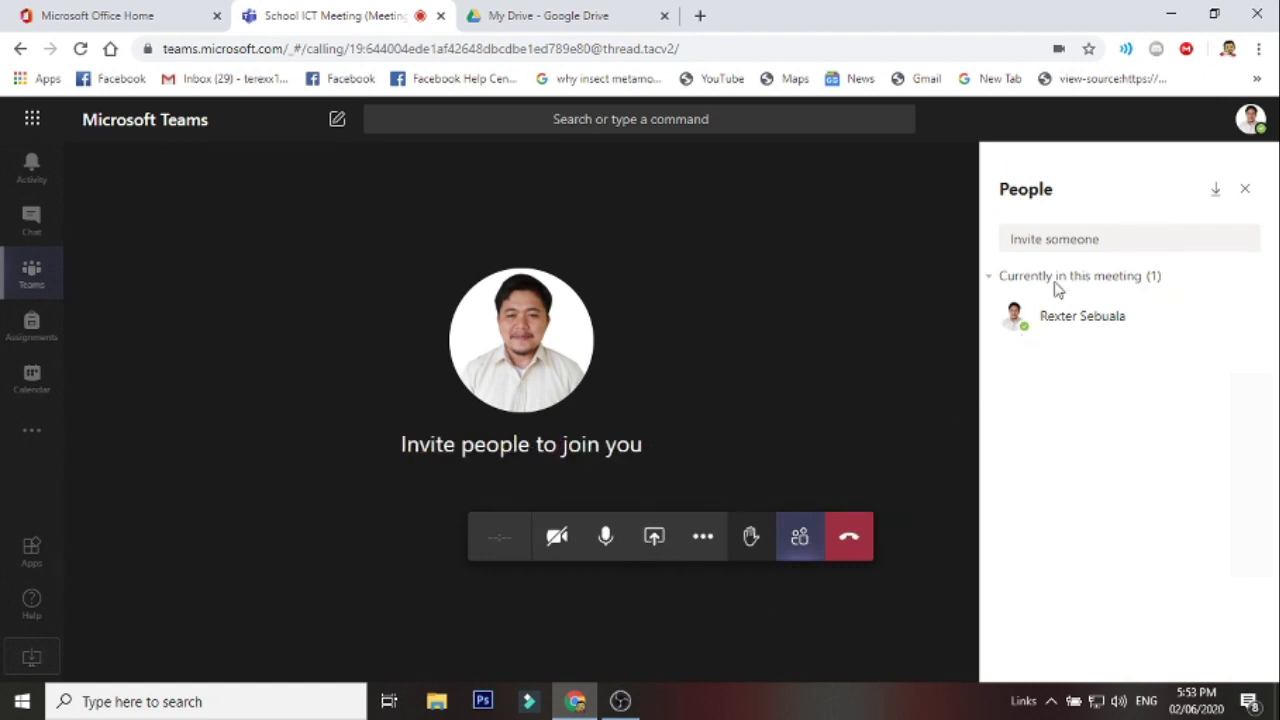
- Try entering invitees' e-mail addresses in the invite search, inviting nobody
left_click(1108, 236)
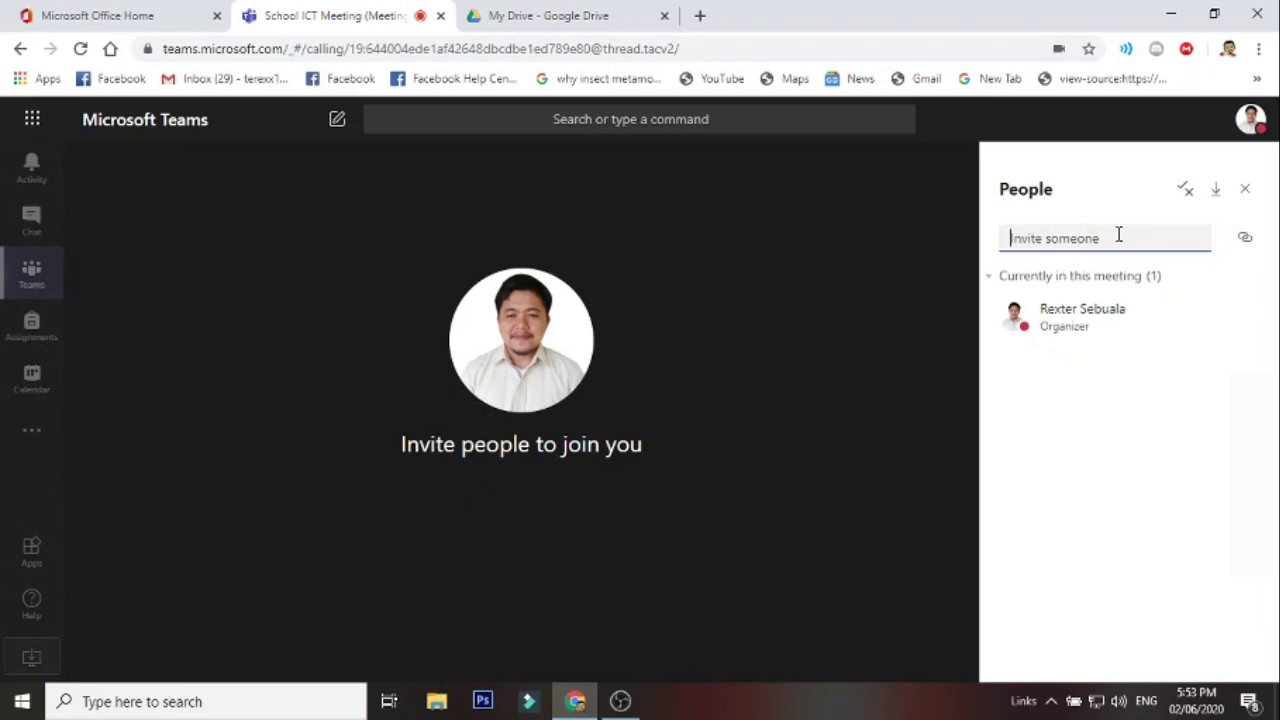
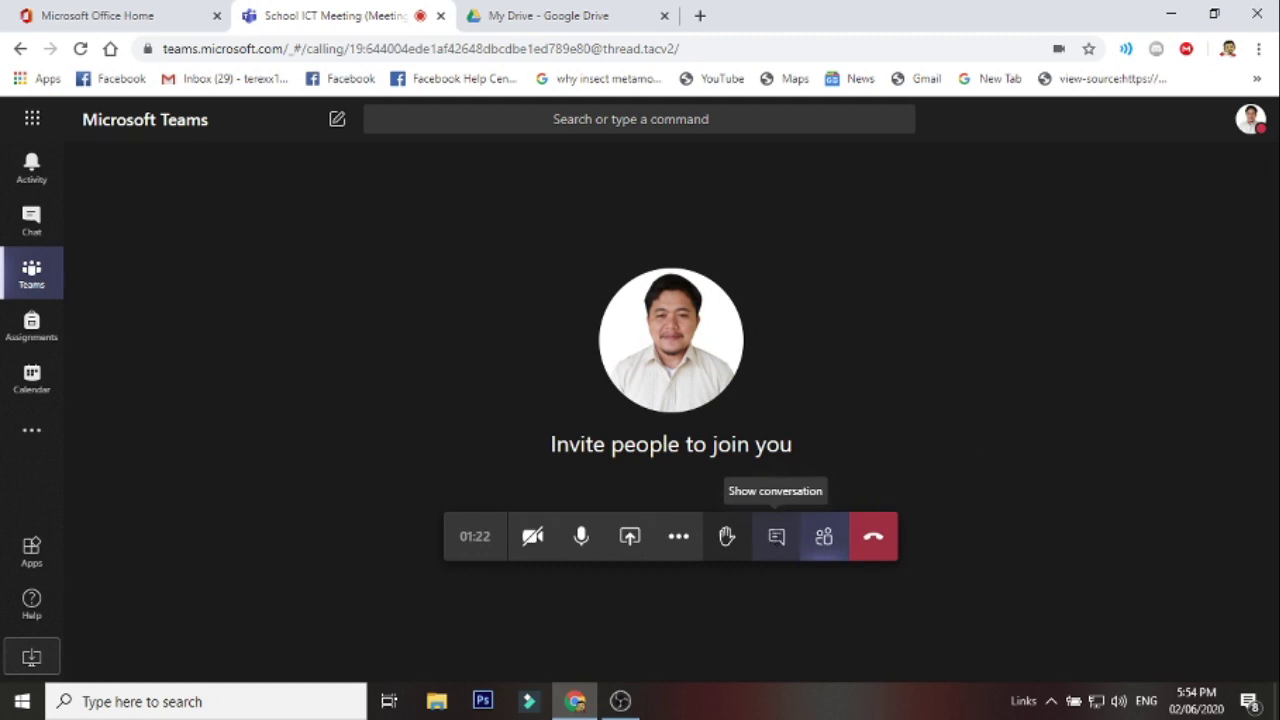
- Send 'good day guys' in the meeting chat
left_click(791, 535)
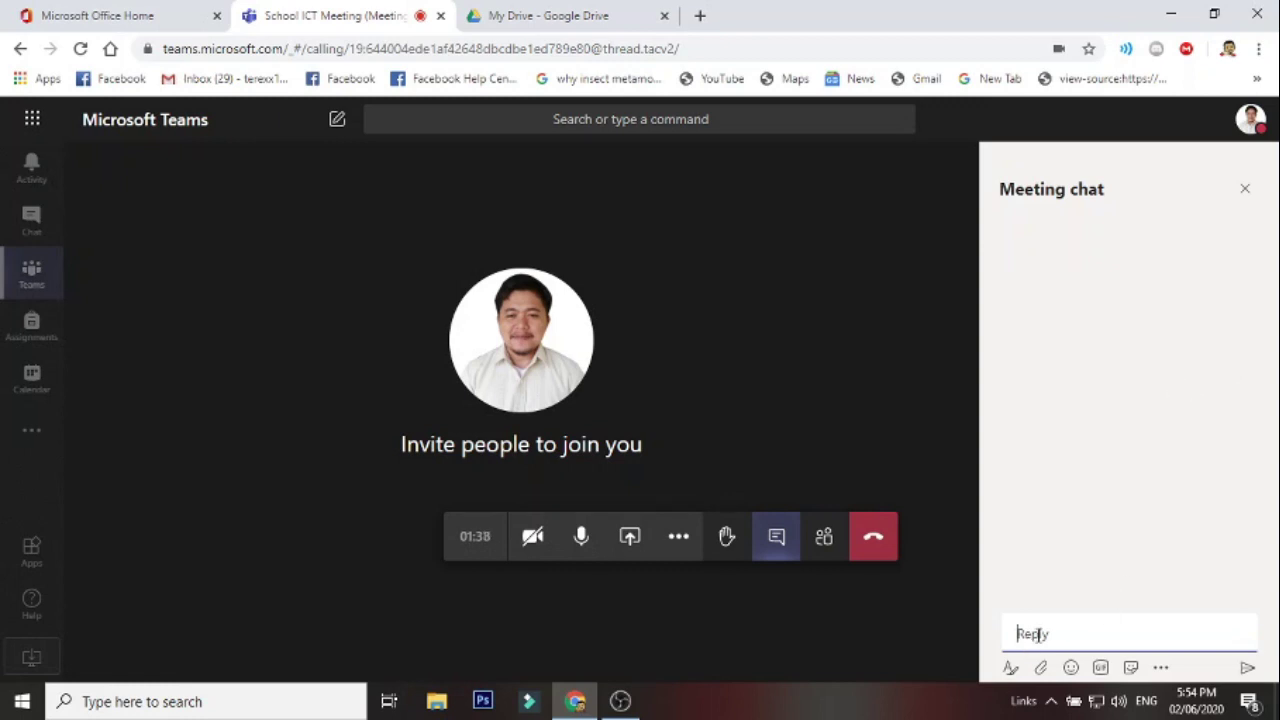
type("good day guys")
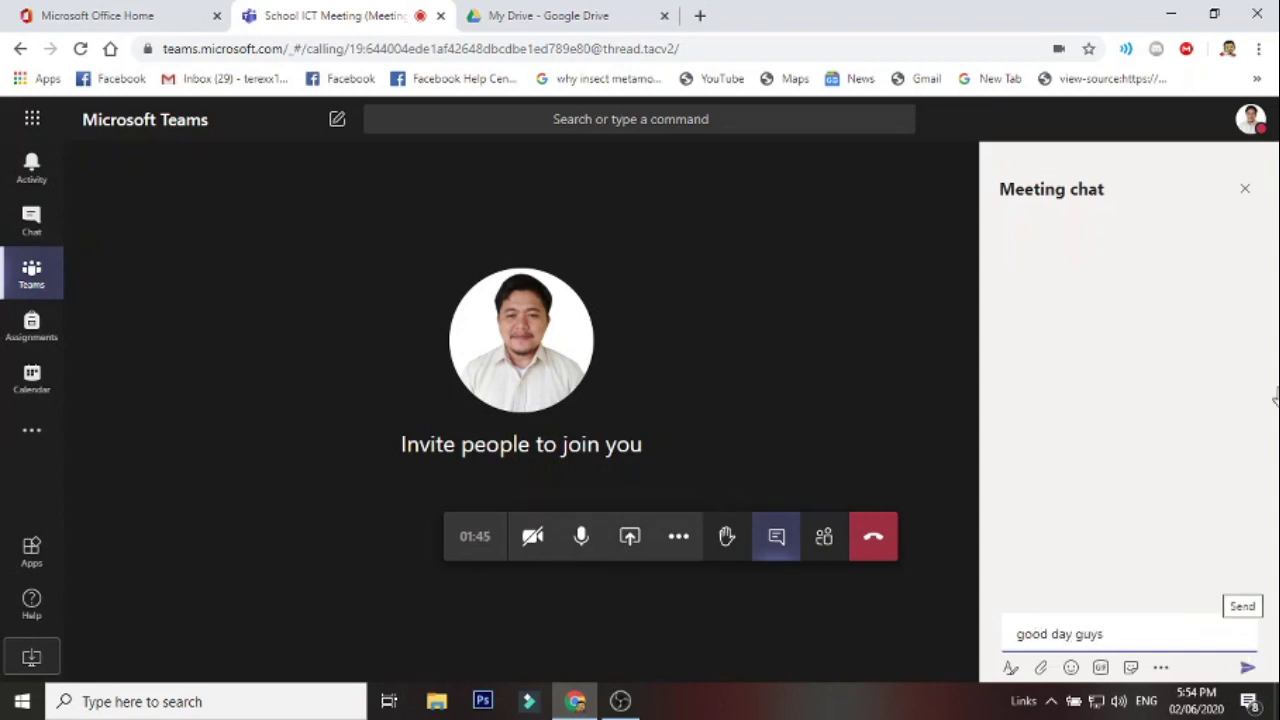
left_click(1247, 667)
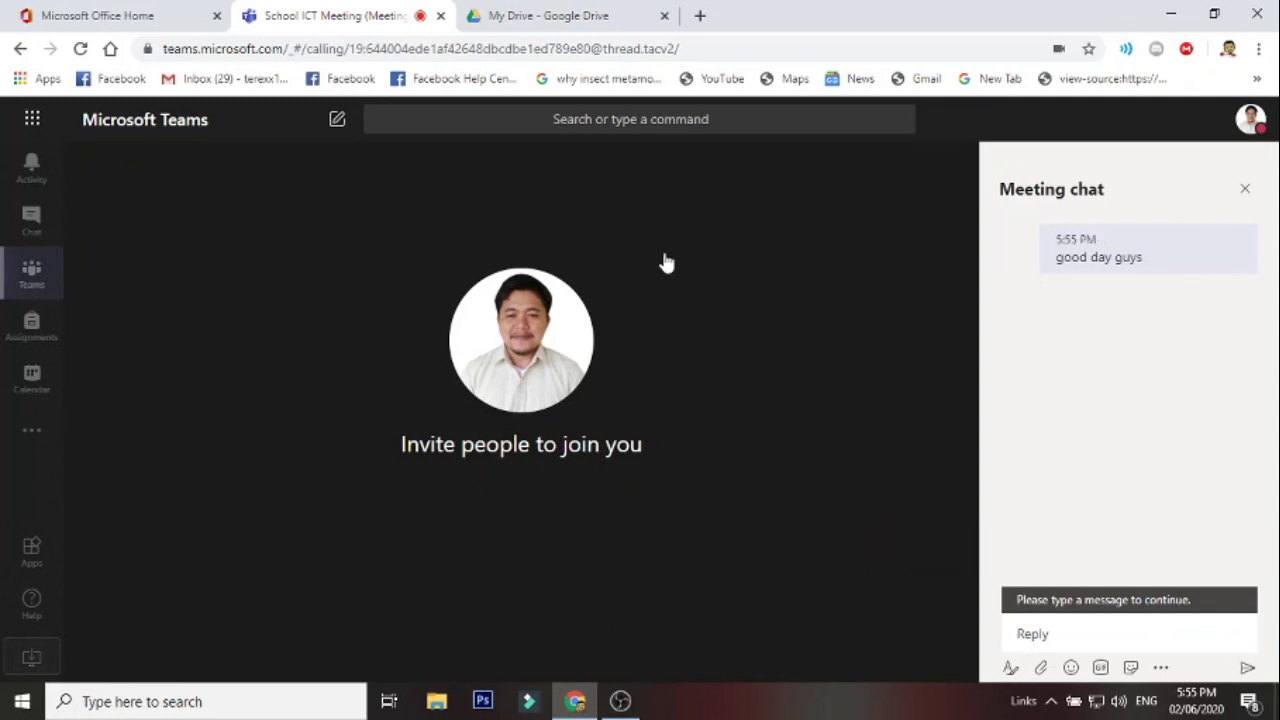
- Raise the organizer's hand and show the participants list with the raised-hand mark
mouse_move(351, 170)
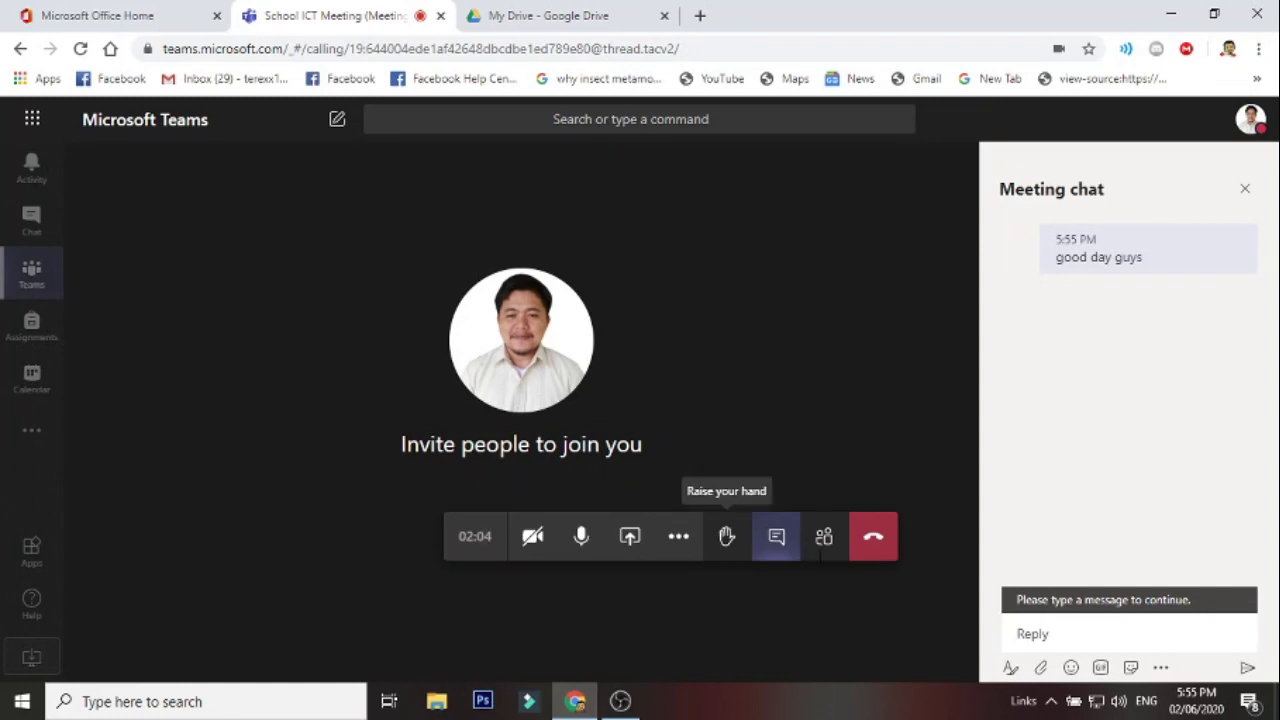
key("ctrl+shift+k")
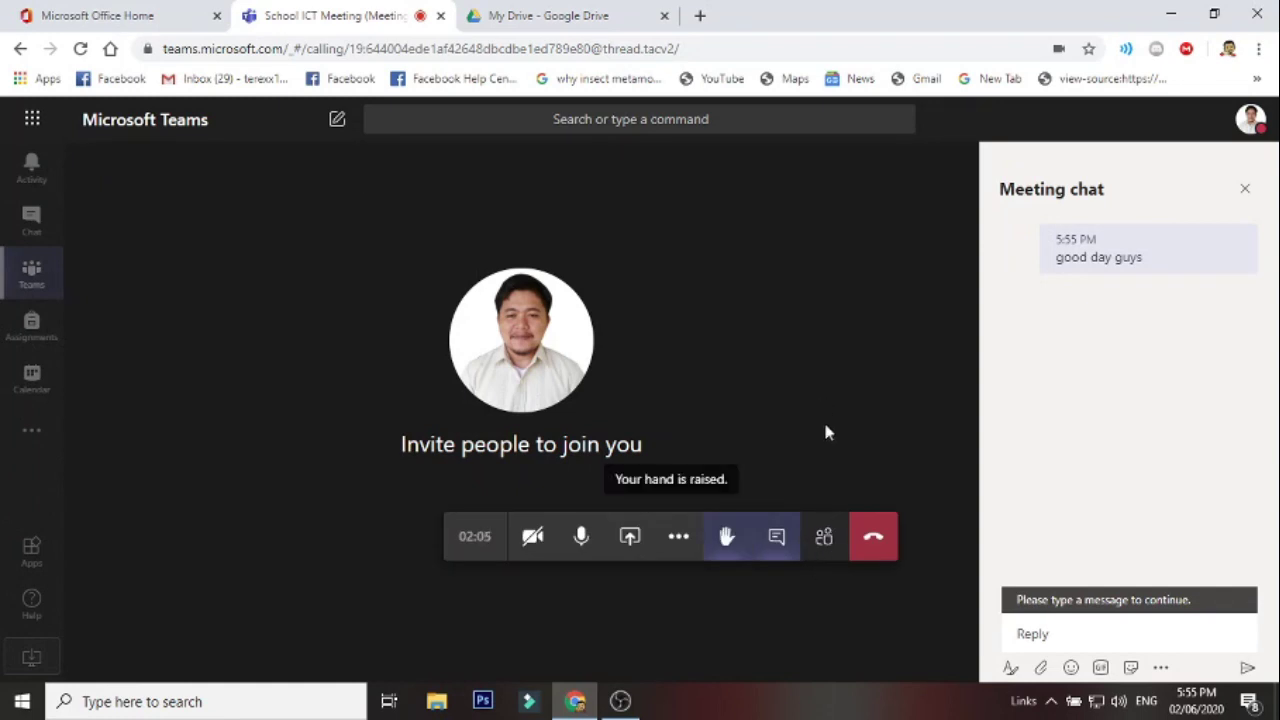
left_click(826, 540)
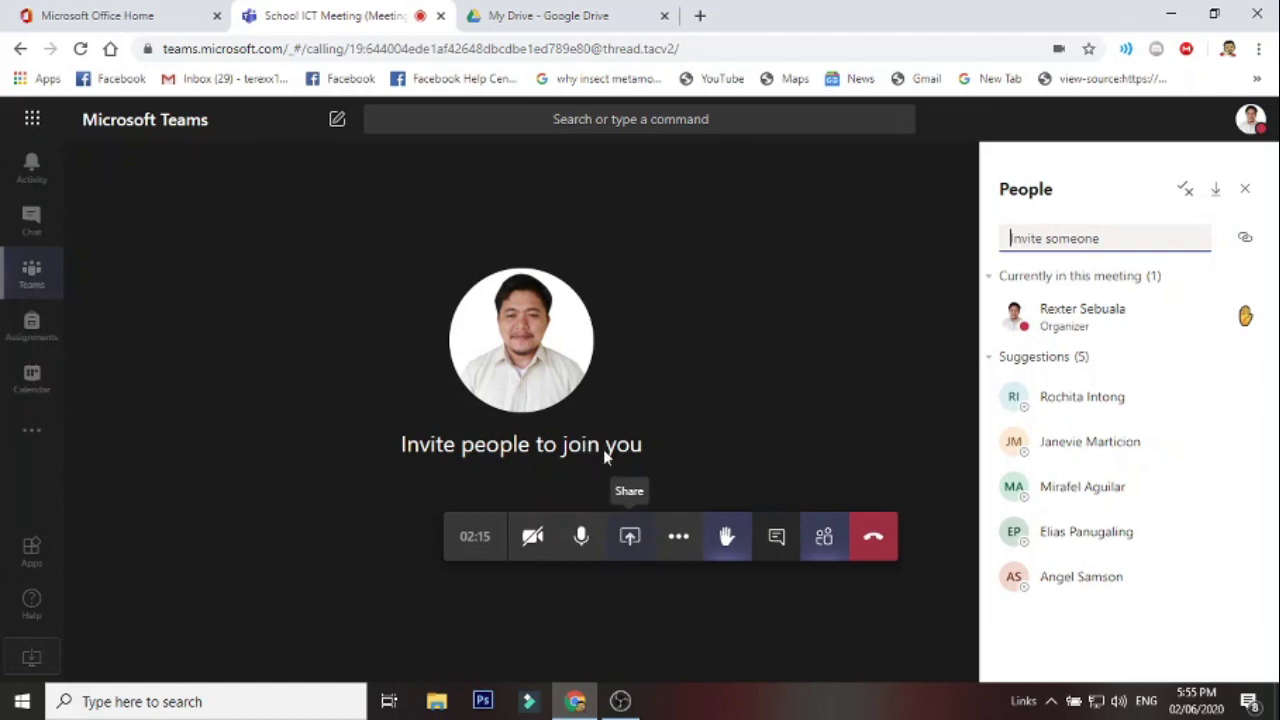
- Open and close the share tray, then hang up the School ICT Meeting call
left_click(629, 536)
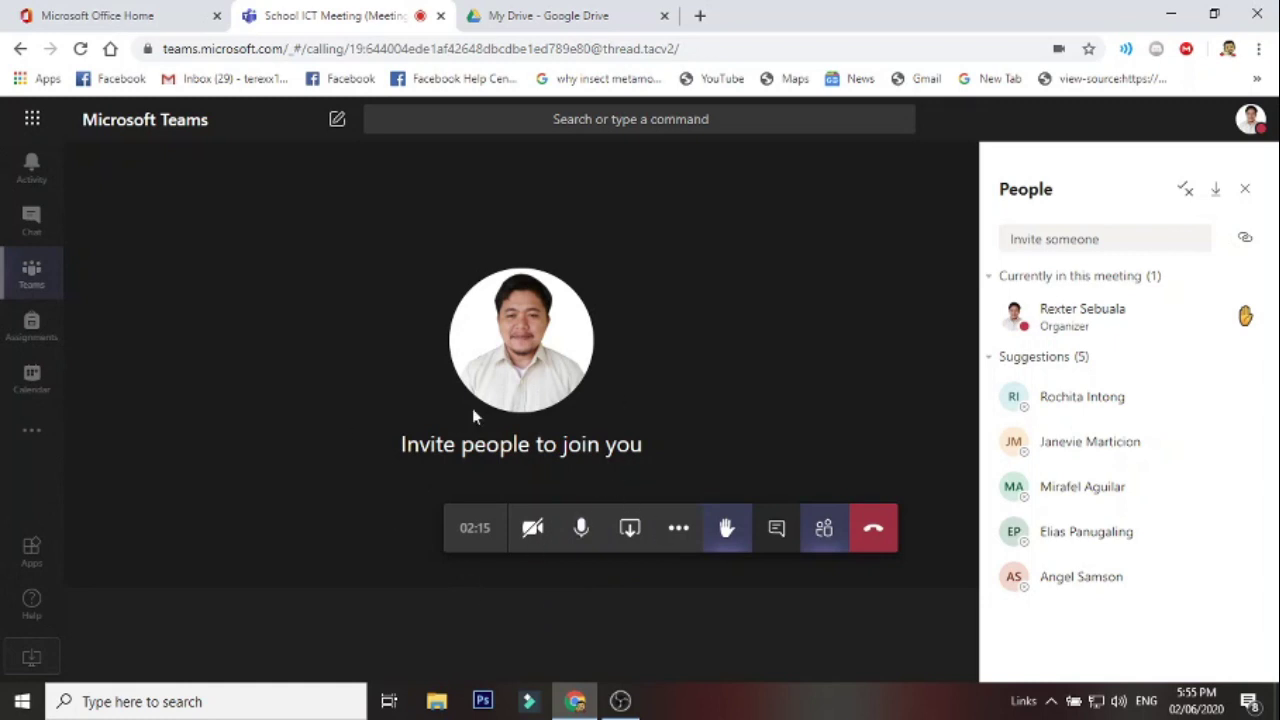
left_click(638, 548)
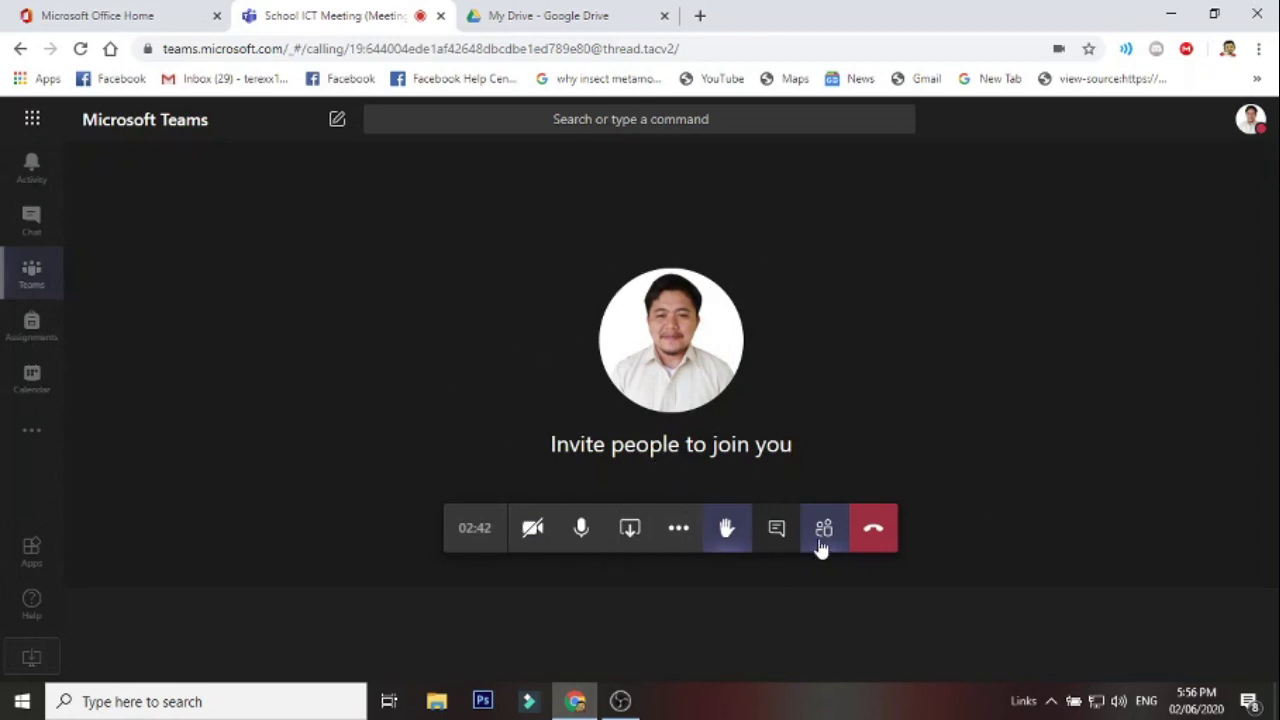
left_click(875, 527)
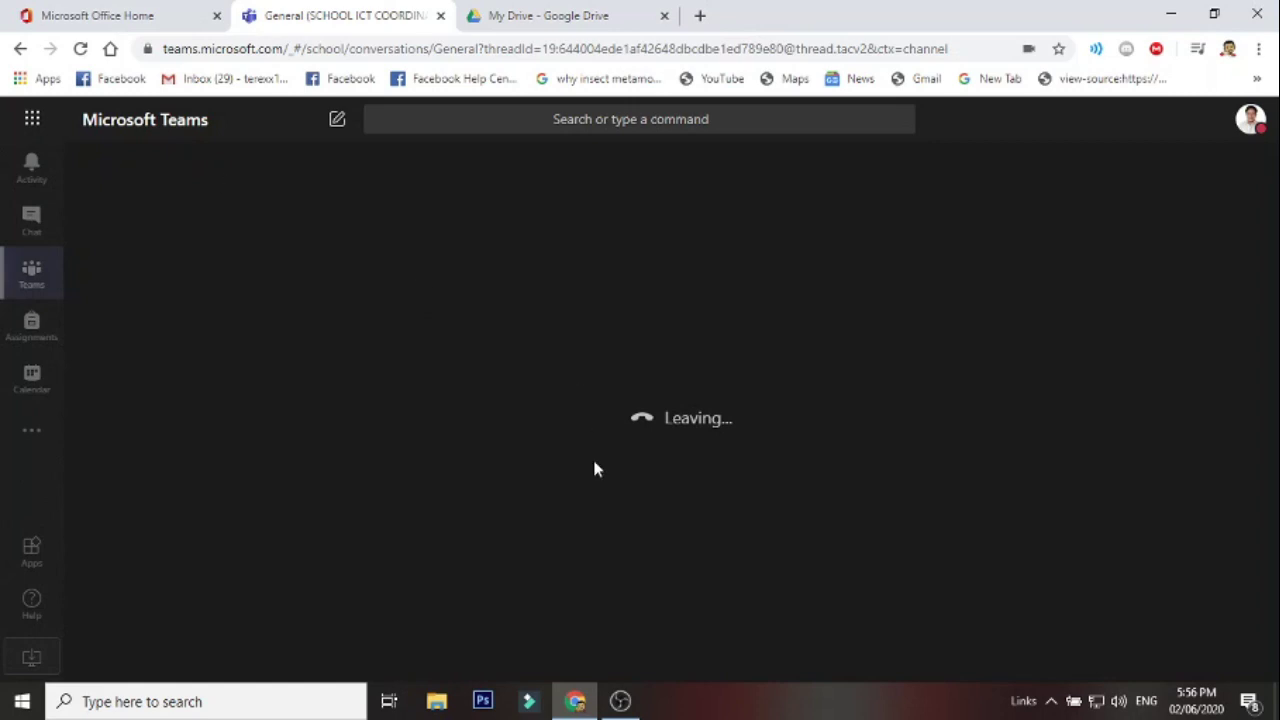
- Return from the leaving screen to the SCHOOL ICT COORDINATORS General channel
left_click(80, 48)
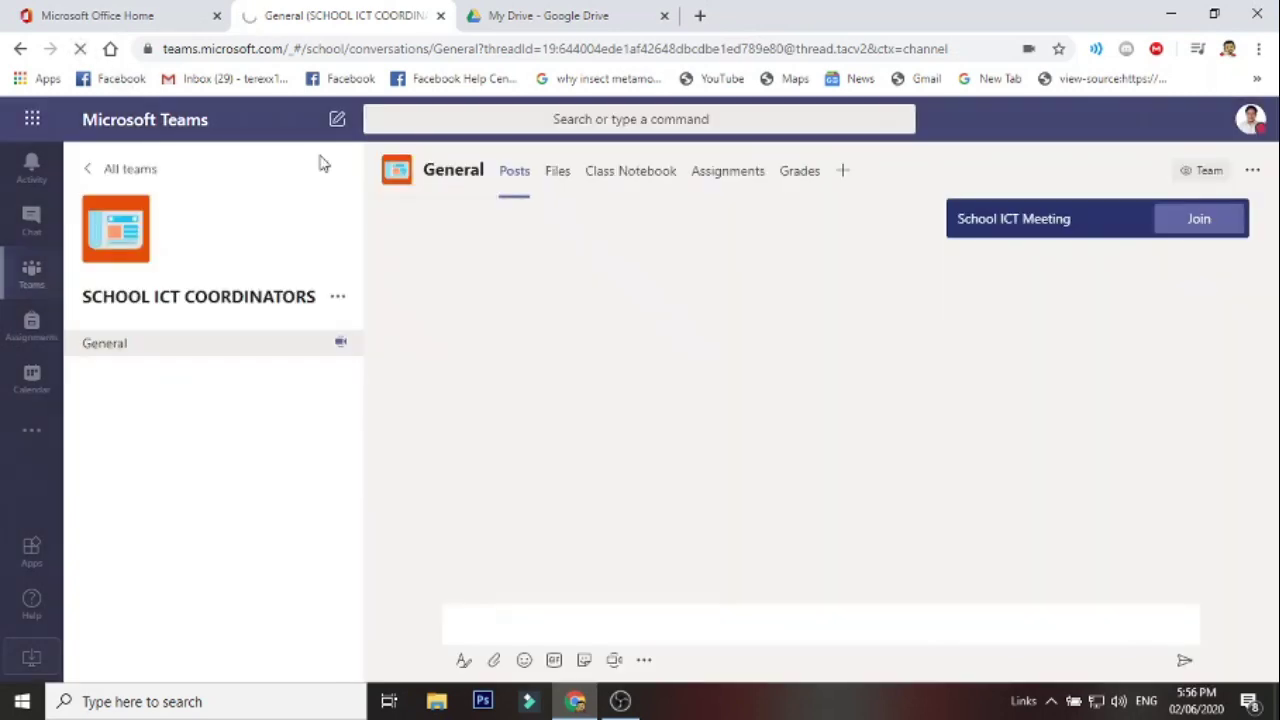
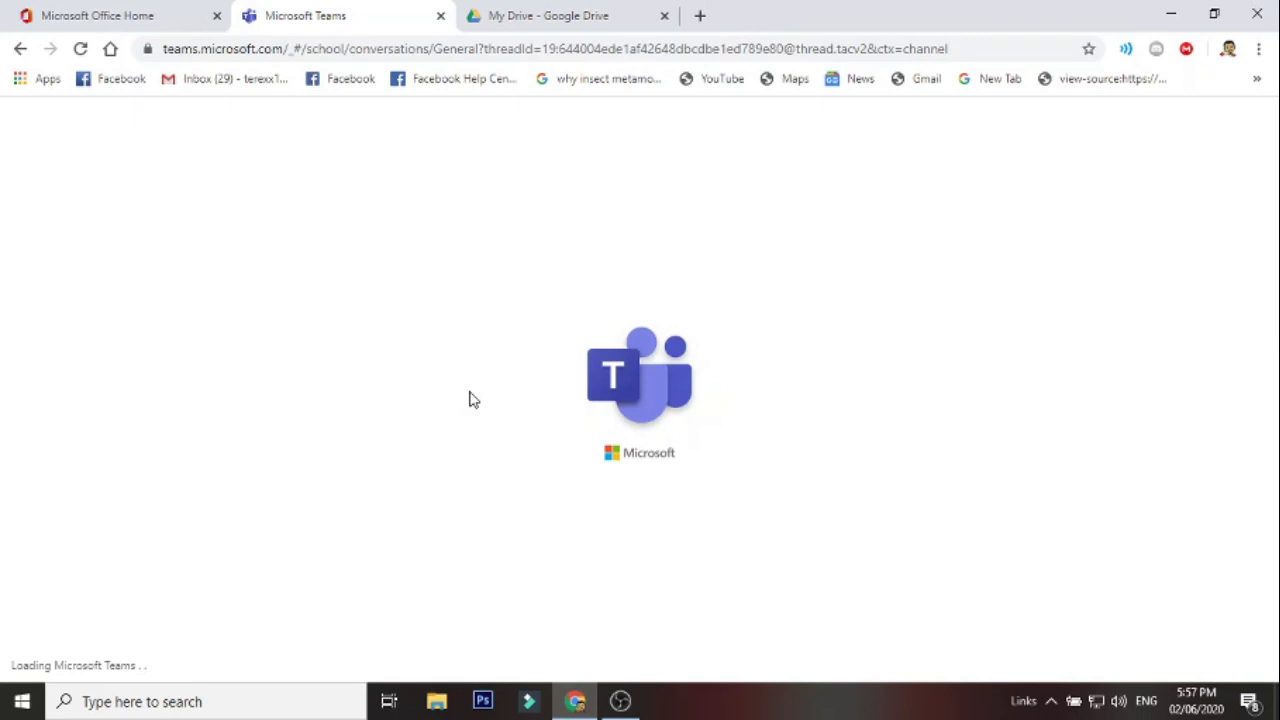
- Reload Teams twice until the SCHOOL ICT COORDINATORS General channel posts finish loading
left_click(80, 48)
left_click(80, 48)
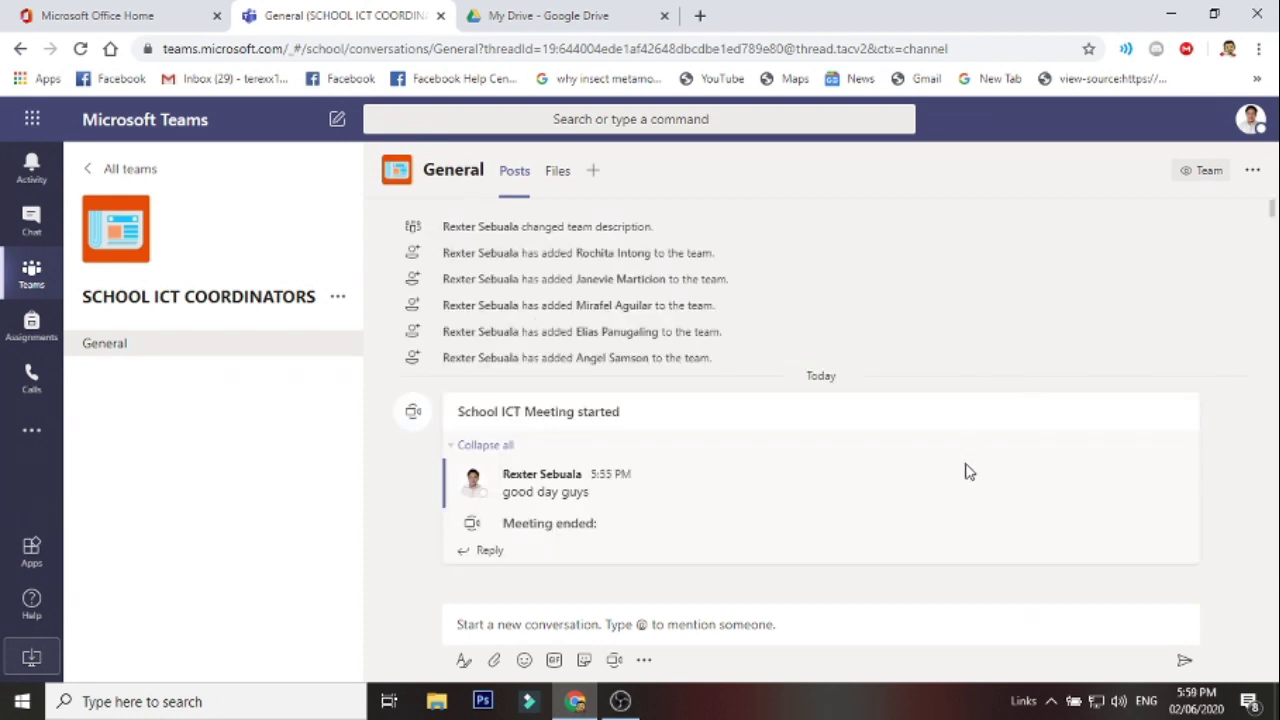
scroll(523, 486, "up", 3)
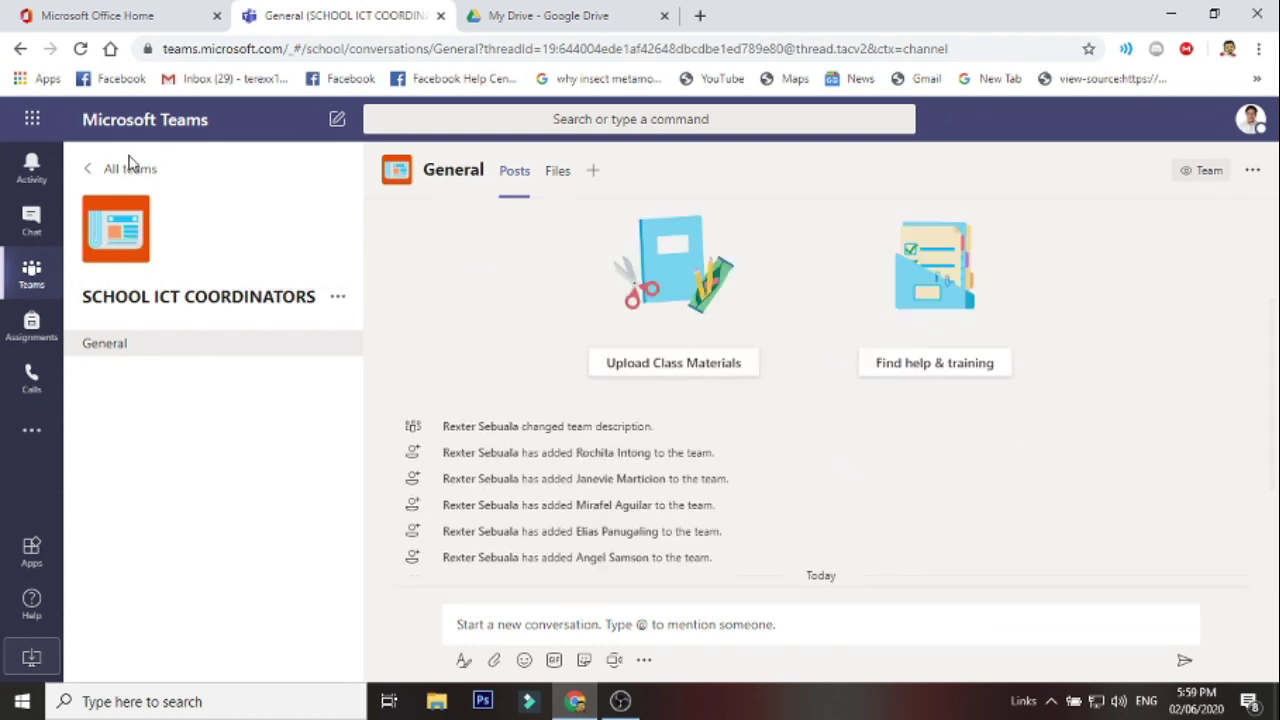
- Go back to All teams and reopen the SCHOOL ICT COORDINATORS team card
left_click(86, 172)
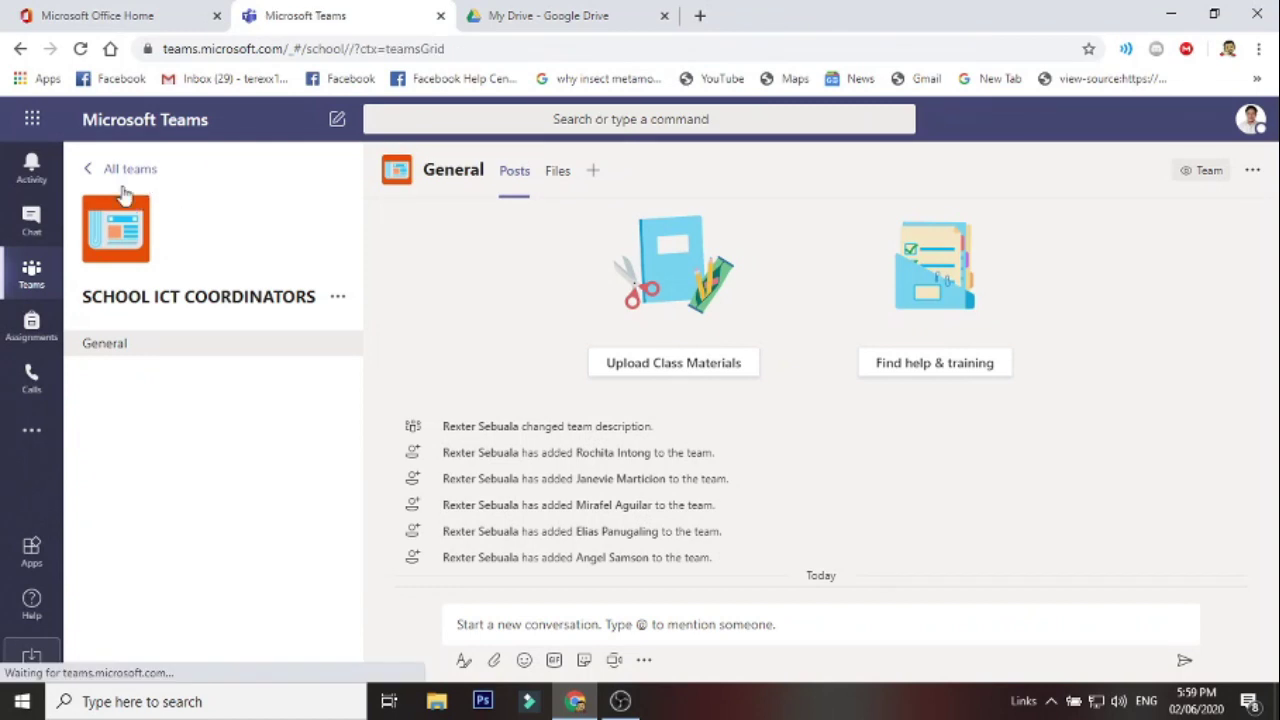
left_click(575, 348)
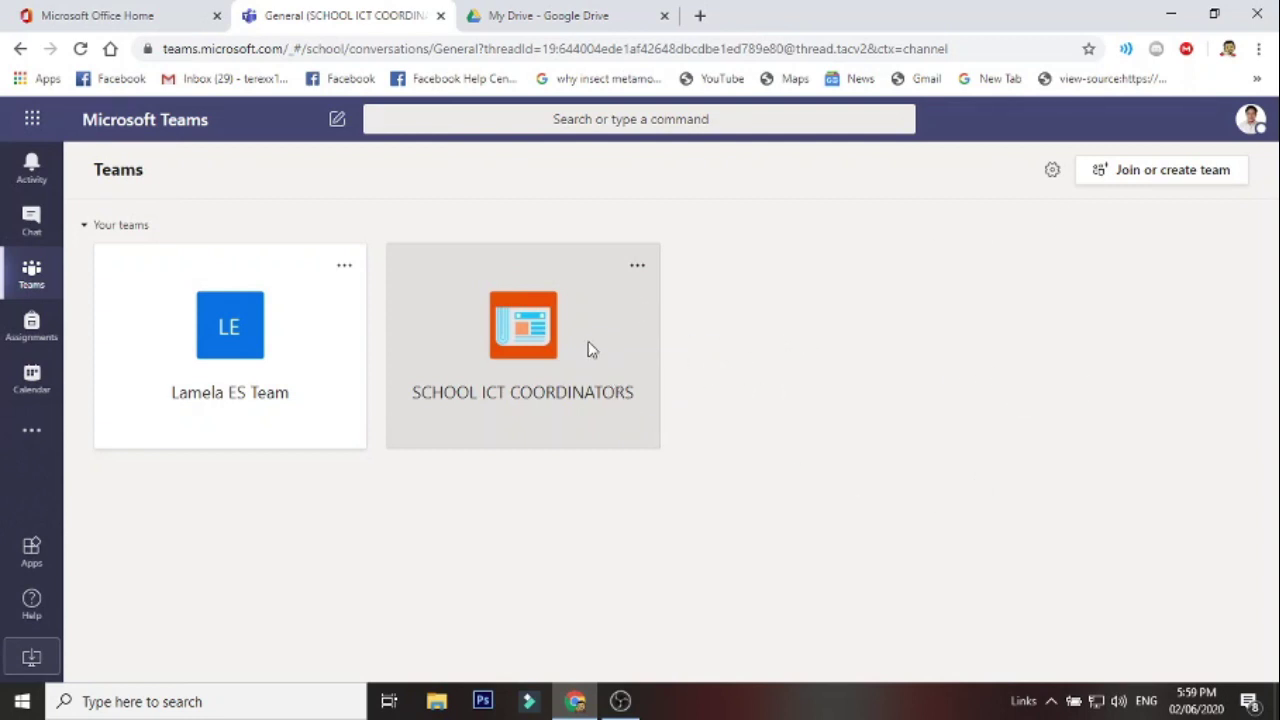
left_click(589, 349)
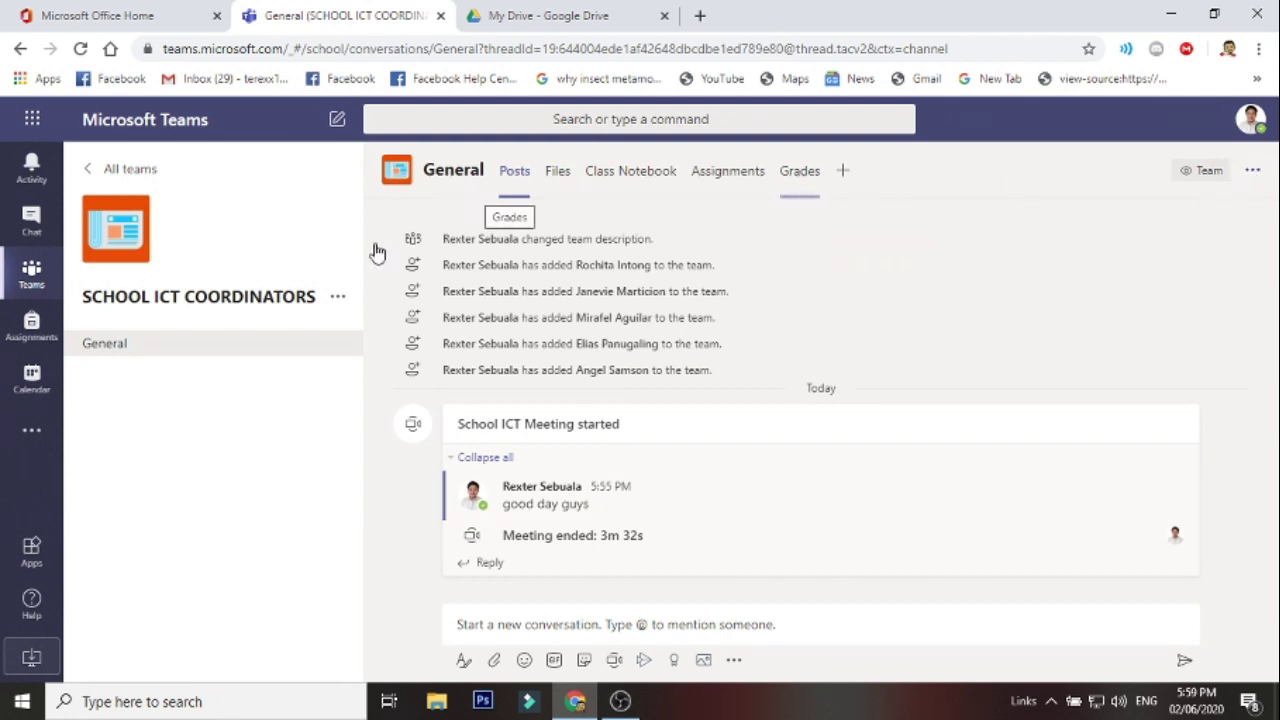
- Add the guest's Gmail address to SCHOOL ICT COORDINATORS as a guest student
left_click(339, 305)
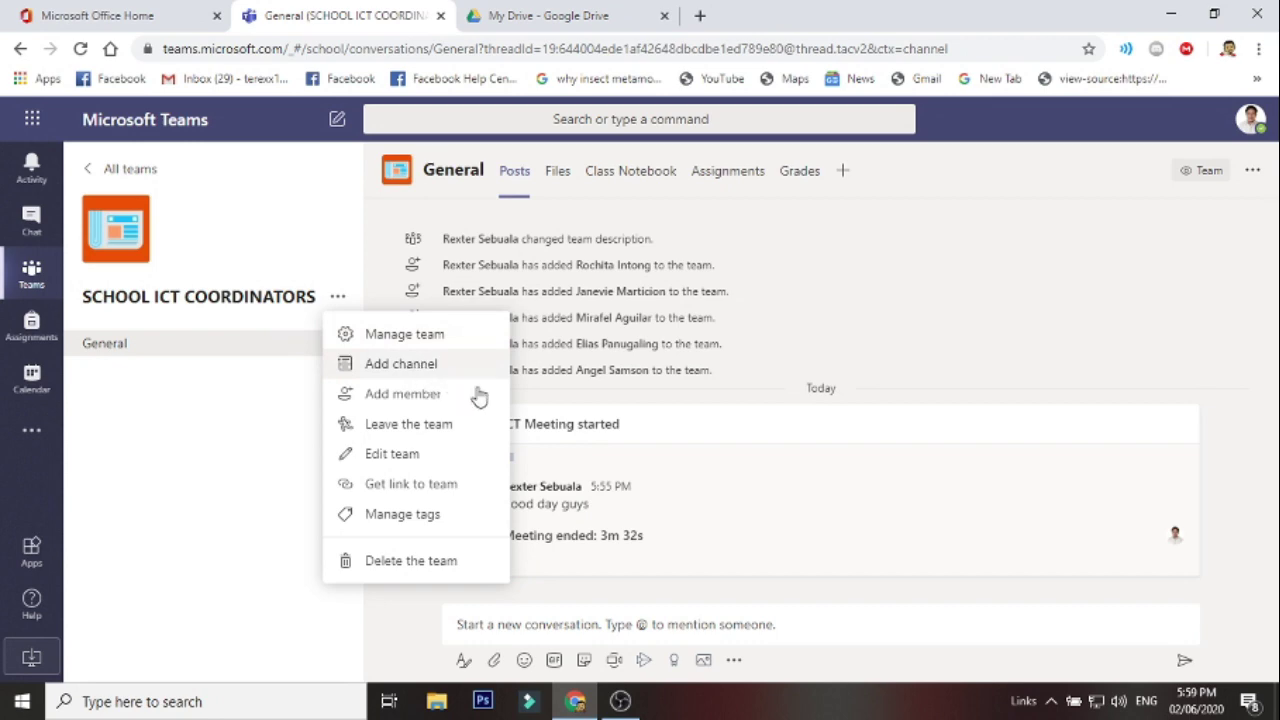
left_click(707, 390)
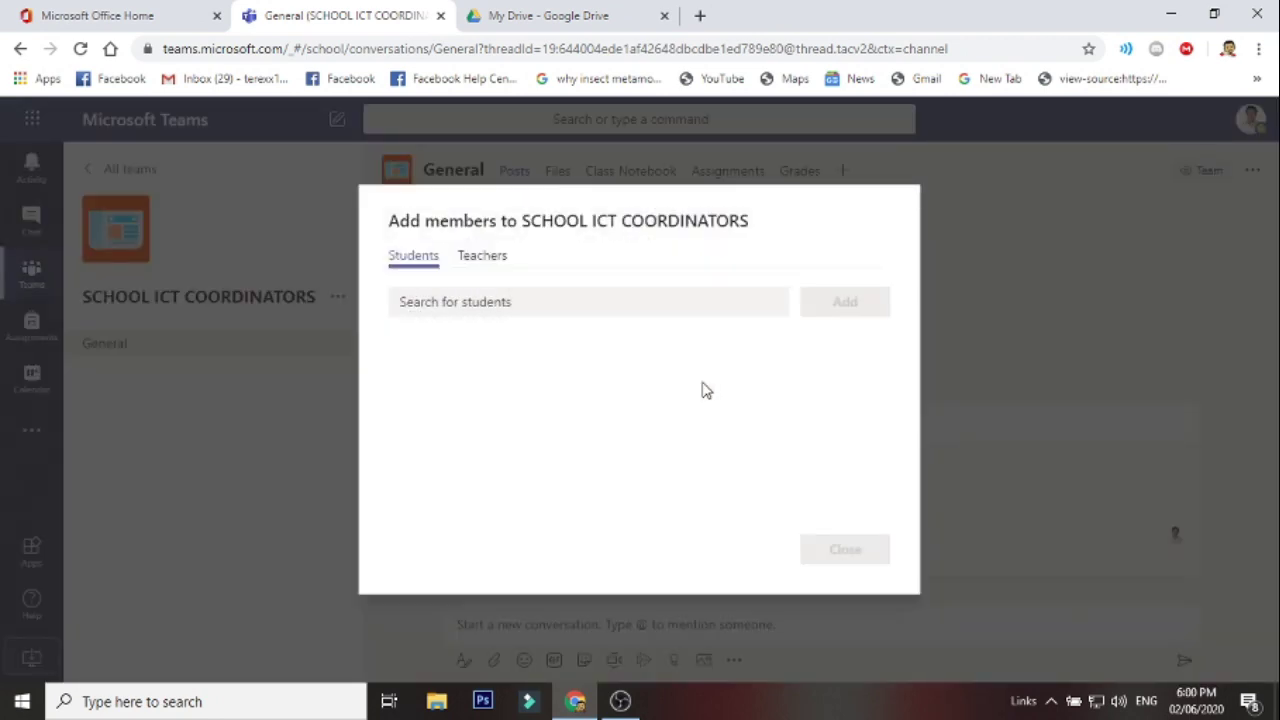
left_click(498, 305)
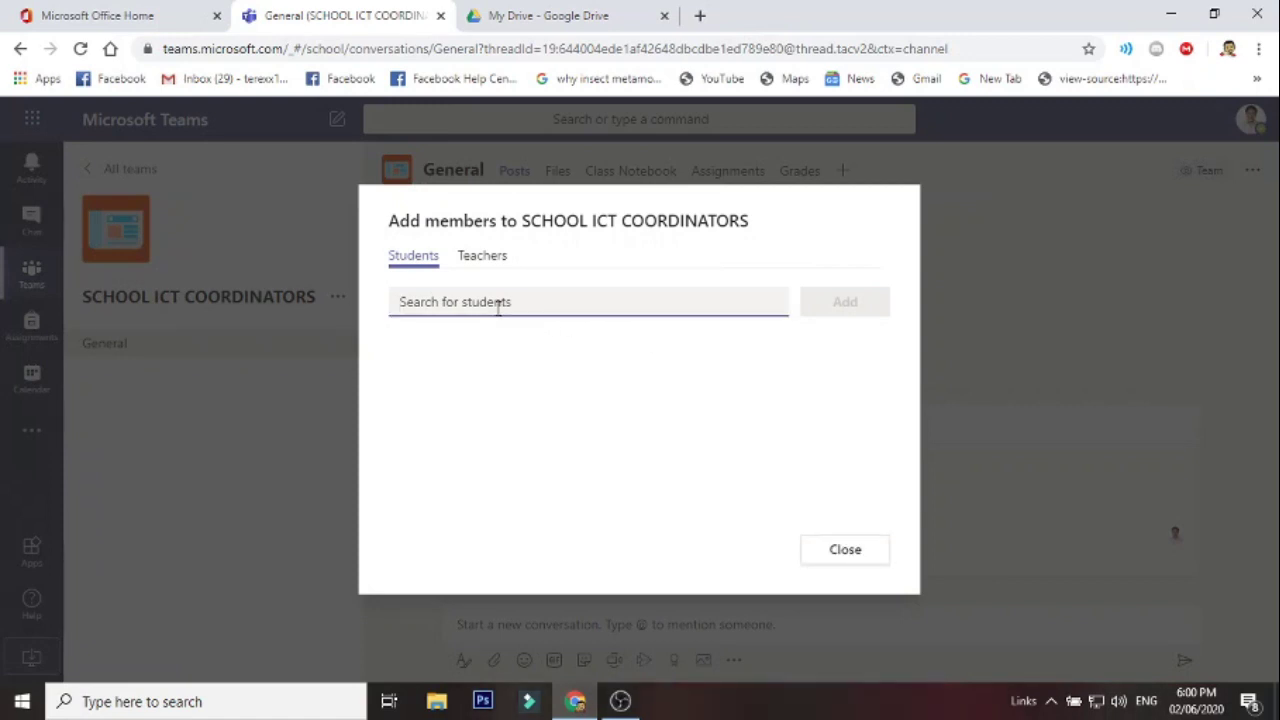
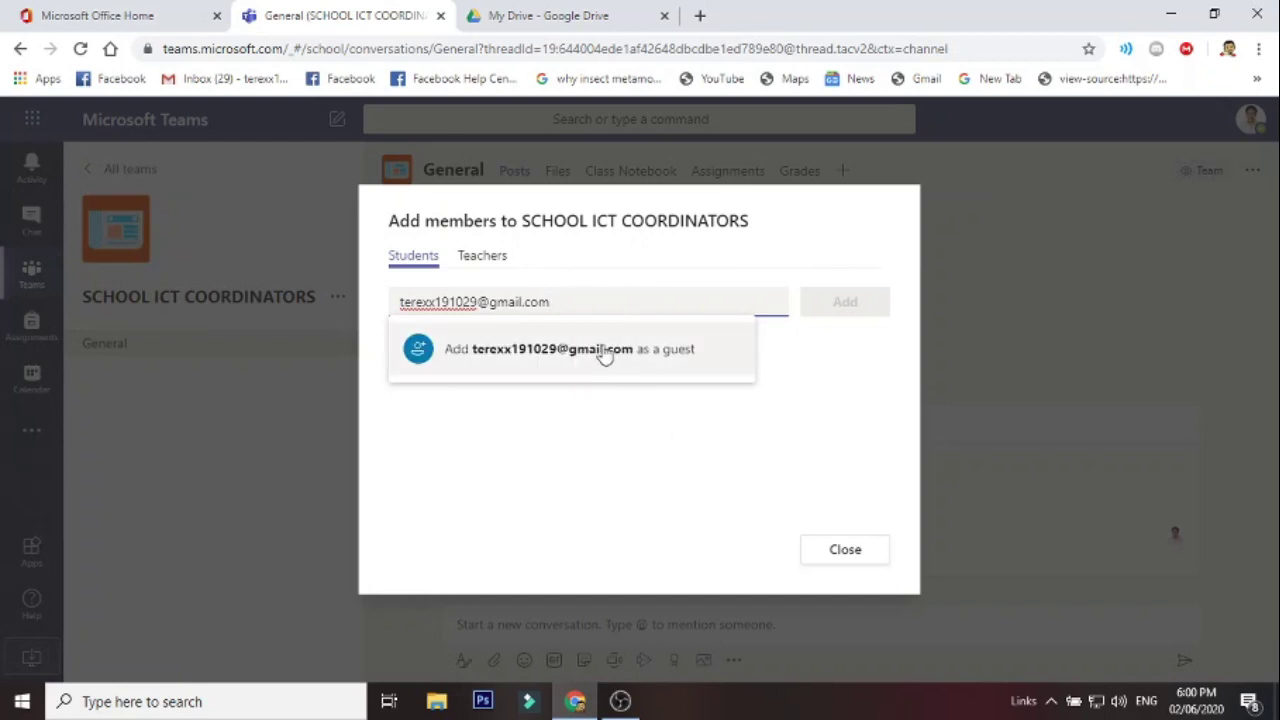
left_click(605, 350)
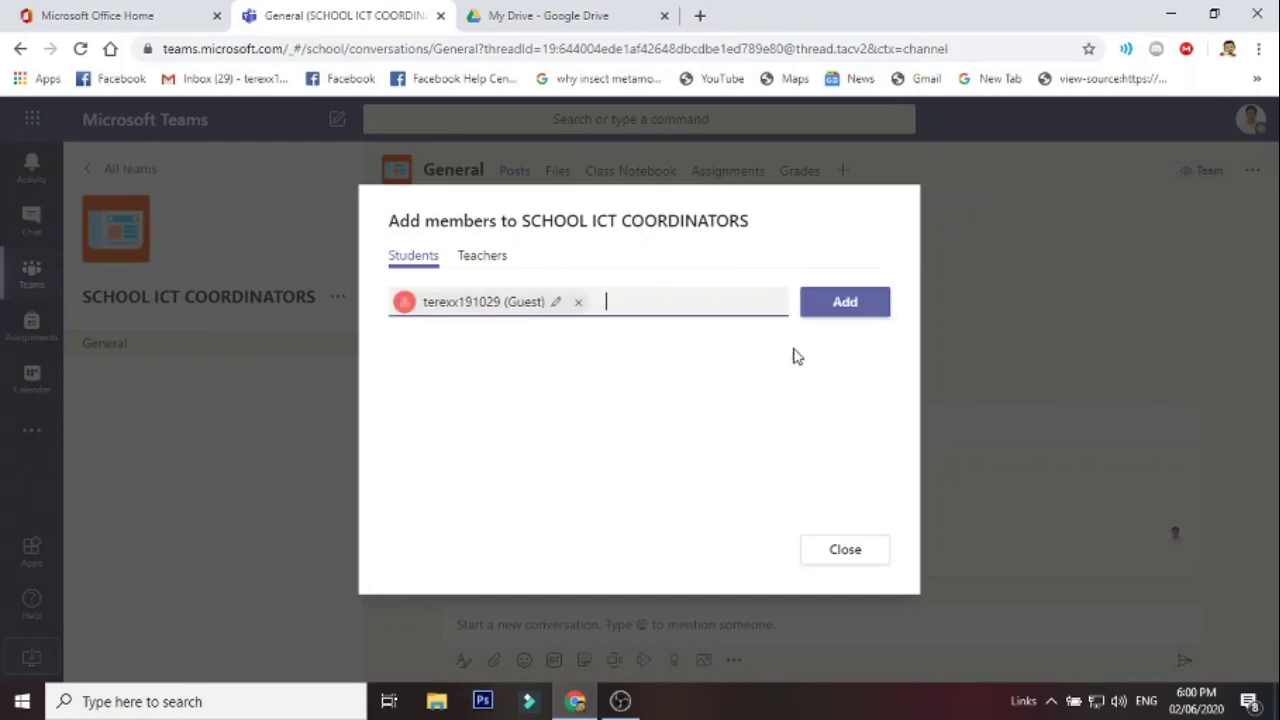
left_click(857, 305)
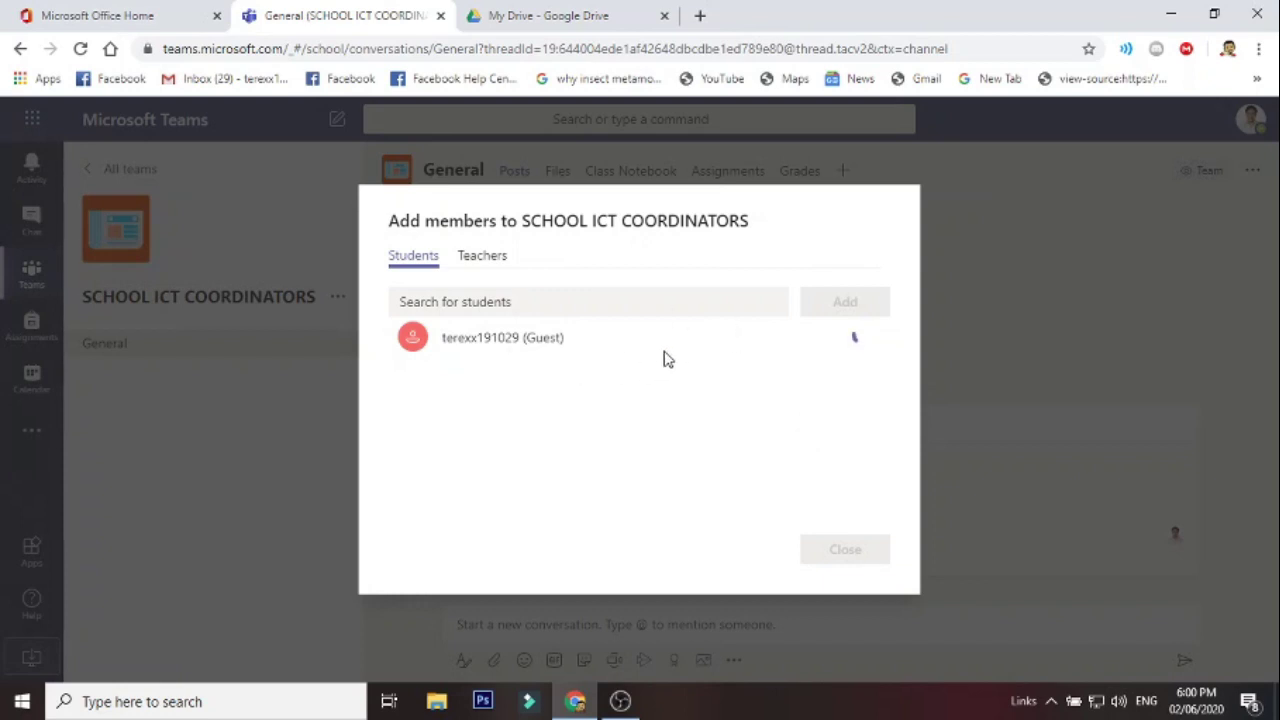
- Add a second guest student using their DepEd work e-mail address
left_click(603, 305)
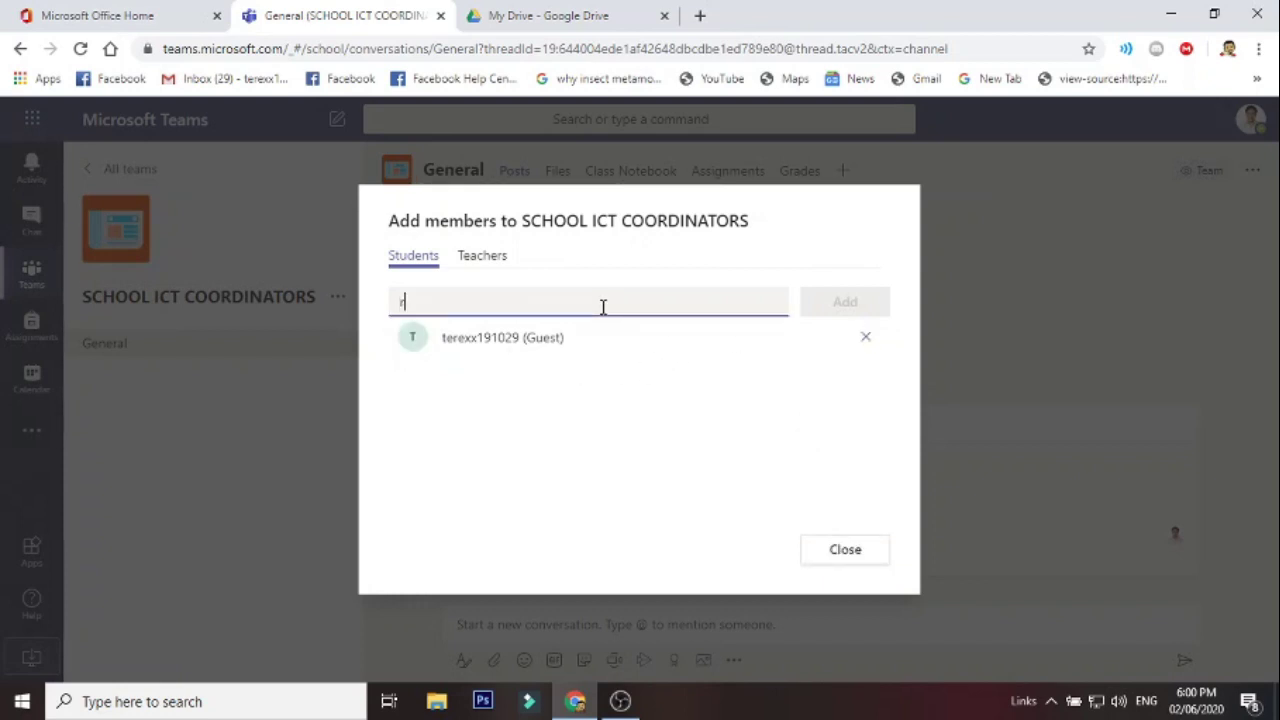
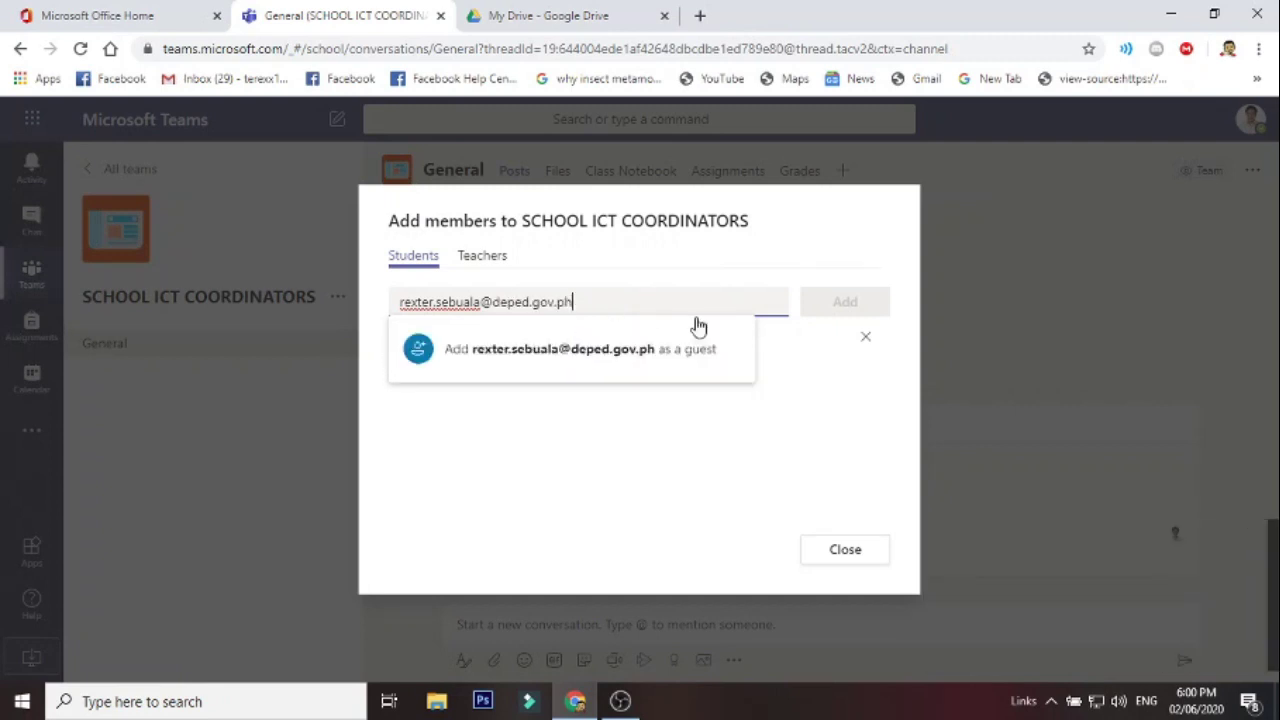
left_click(612, 350)
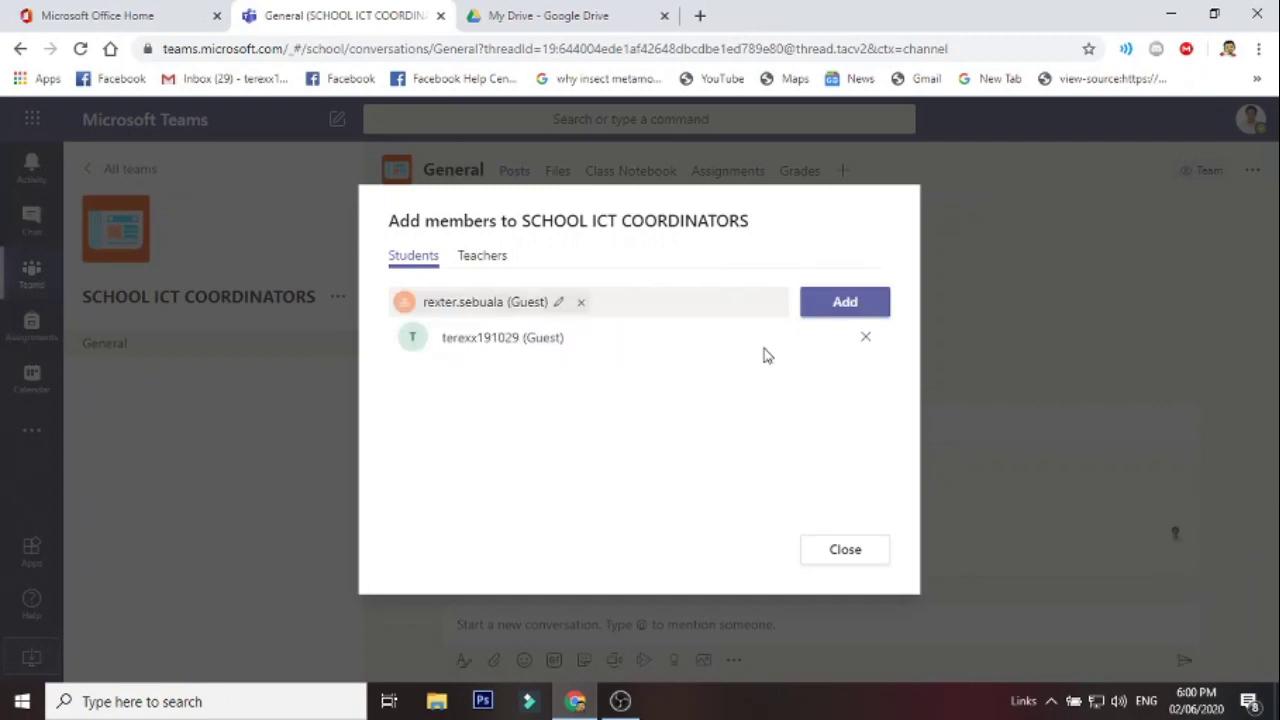
left_click(845, 315)
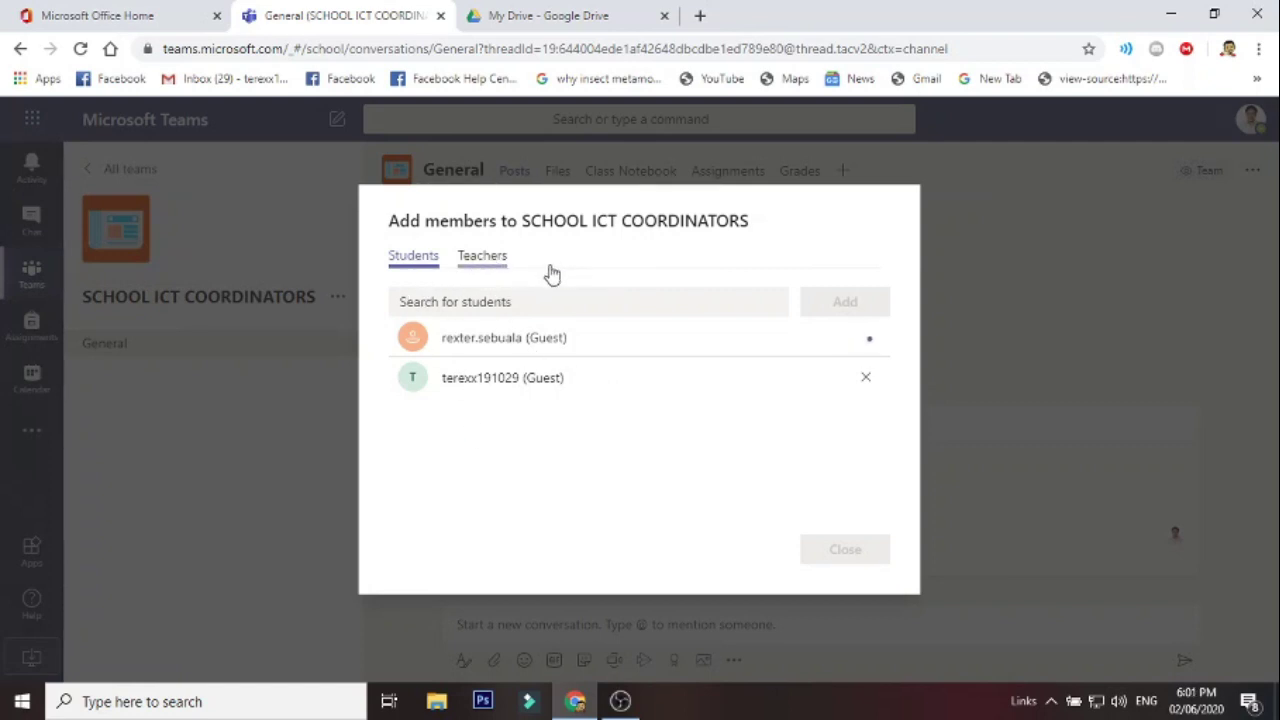
- Review the Teachers and Students lists, then close the Add members window
left_click(506, 266)
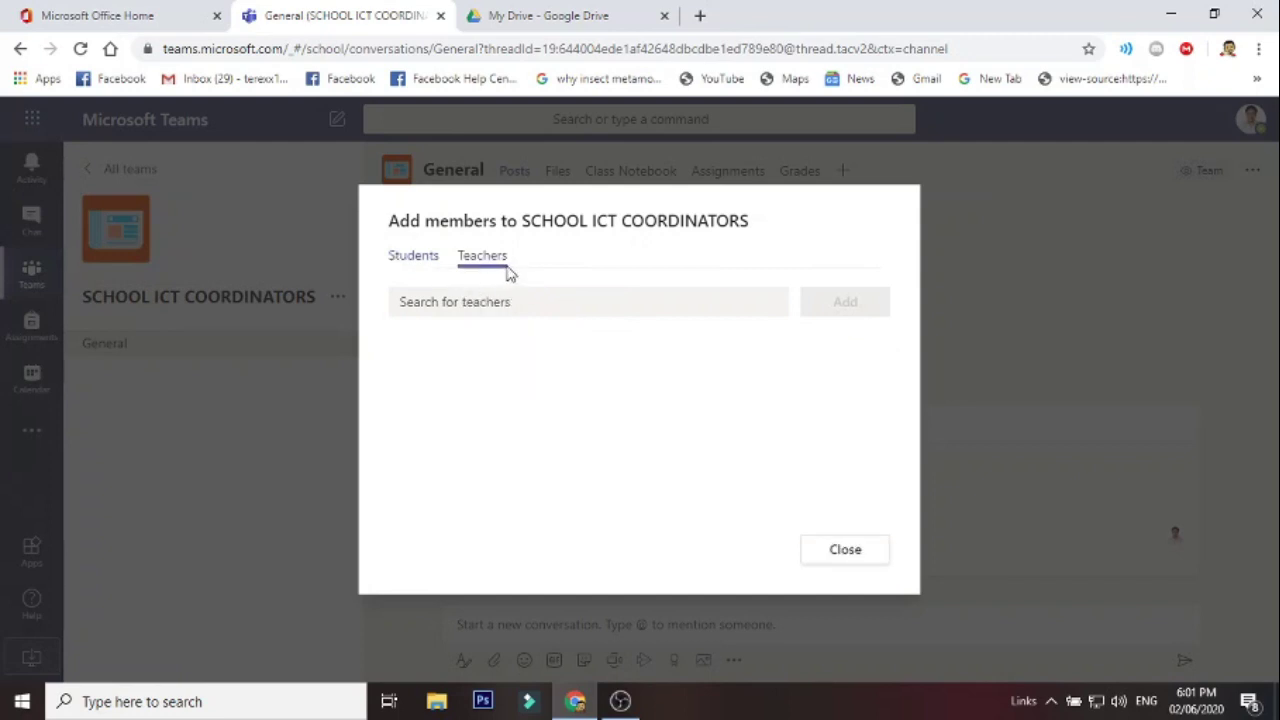
left_click(539, 304)
left_click(434, 263)
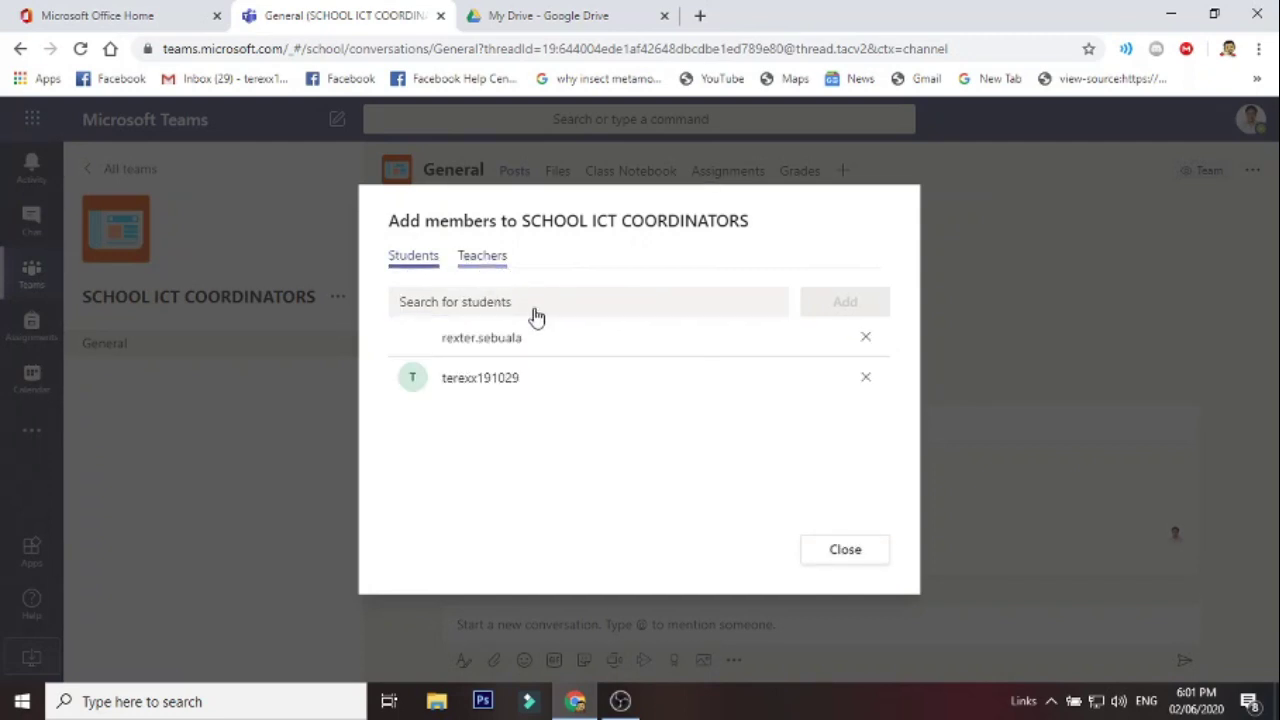
left_click(482, 256)
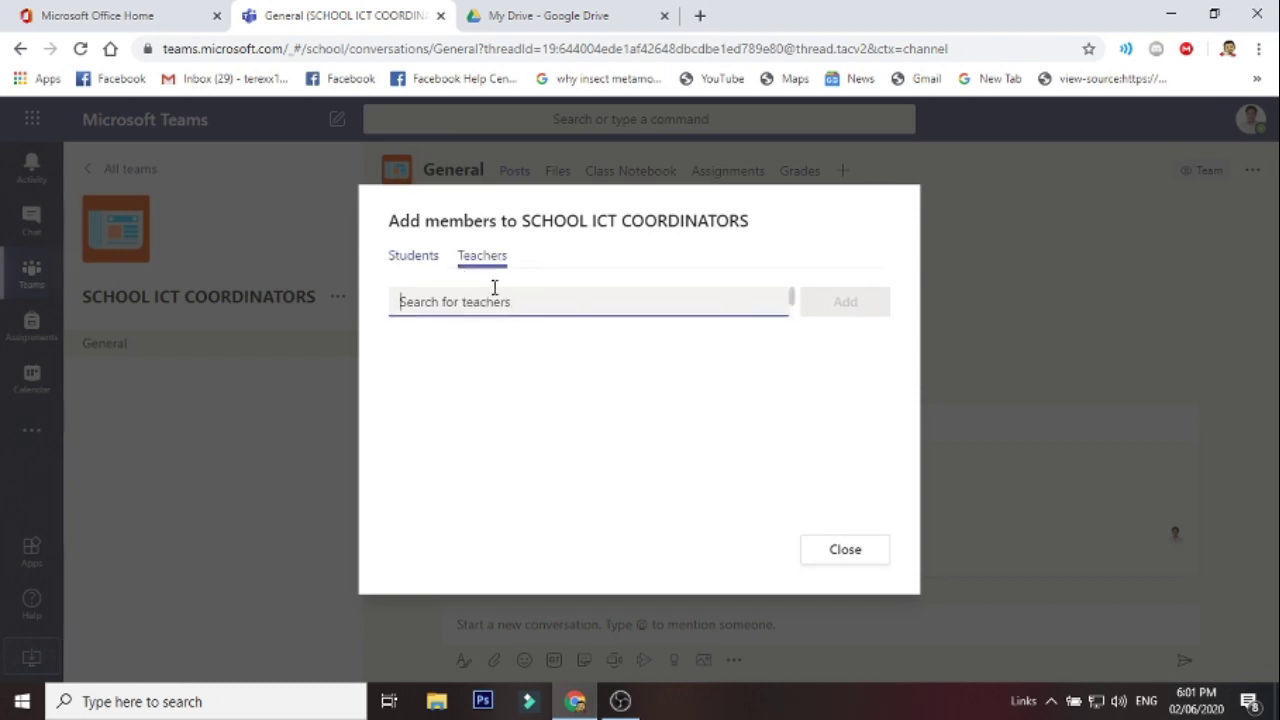
left_click(415, 262)
left_click(860, 553)
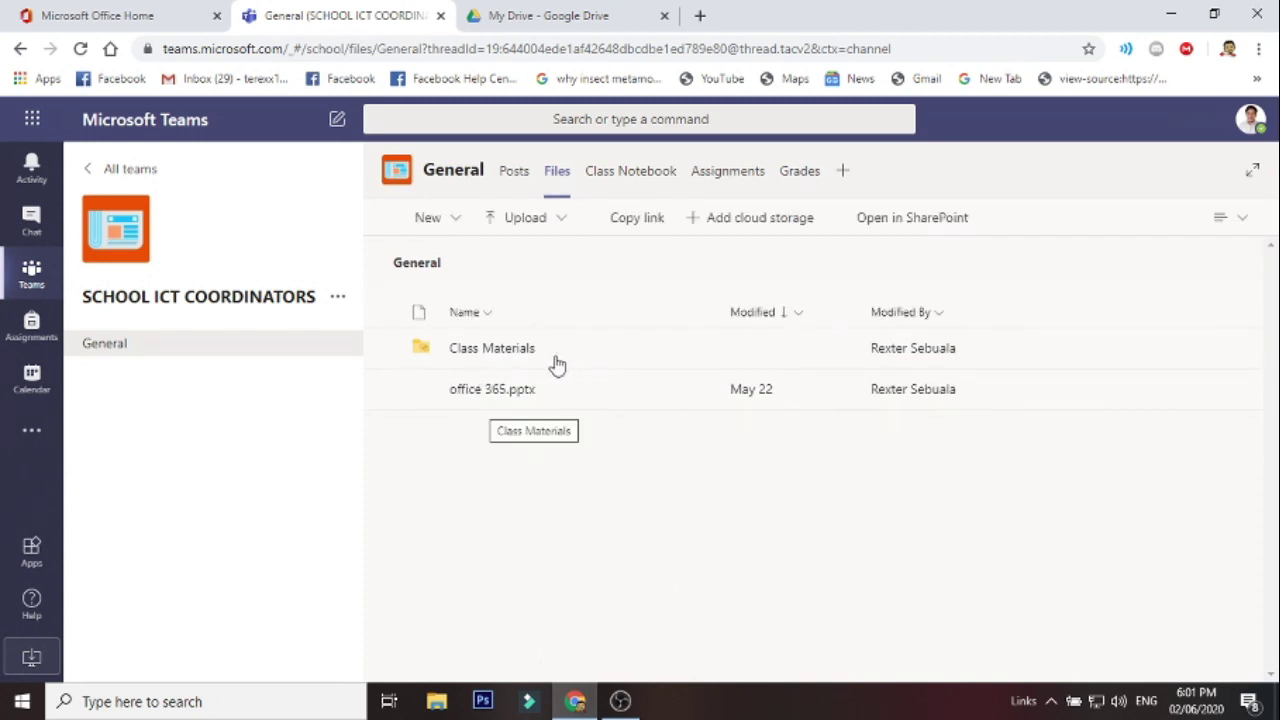
- Open the Class Materials folder, then return to the General channel's posts
left_click(495, 363)
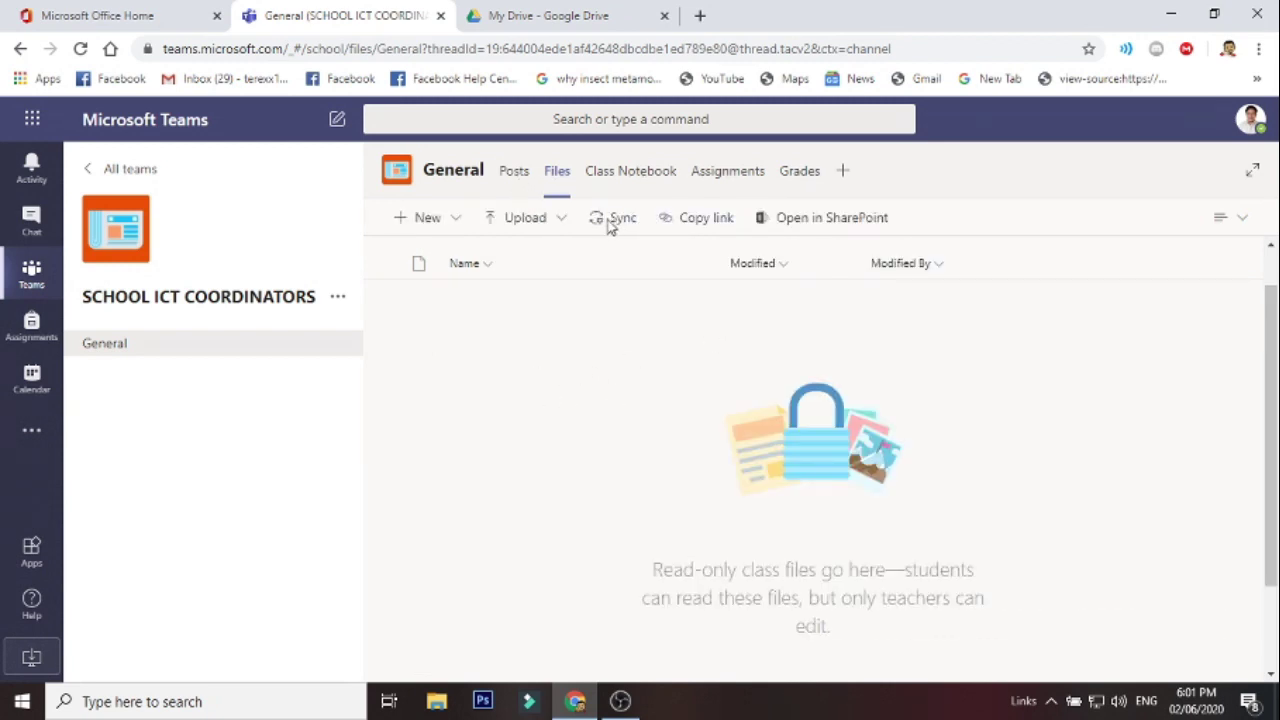
left_click(514, 172)
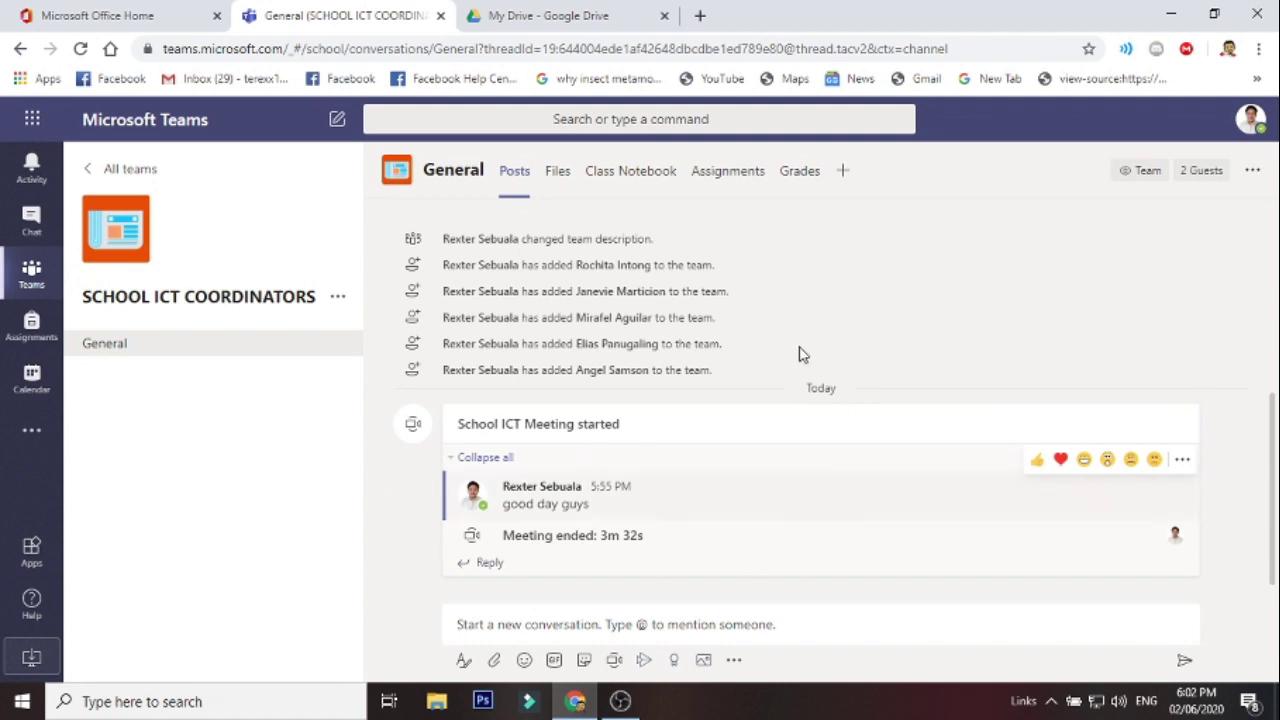
- Start a Meet now meeting in General titled 'School Ict Coordinators meeting'
left_click(663, 632)
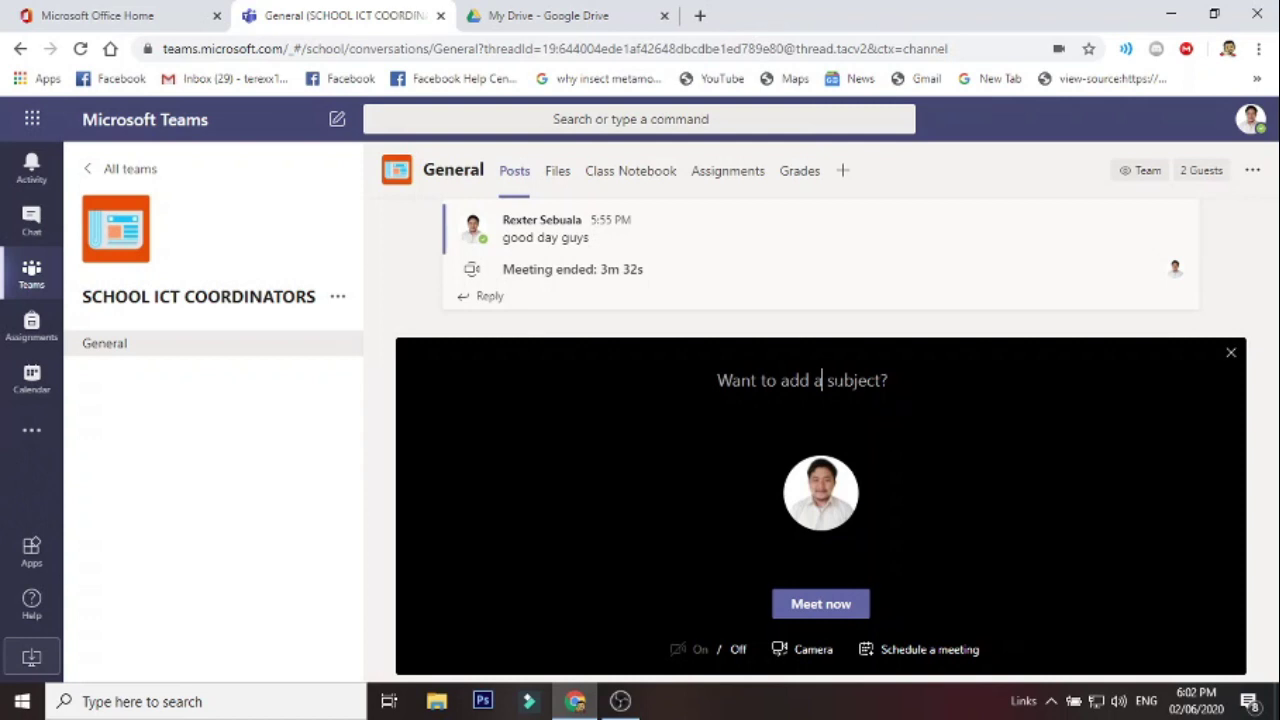
type("Schoo")
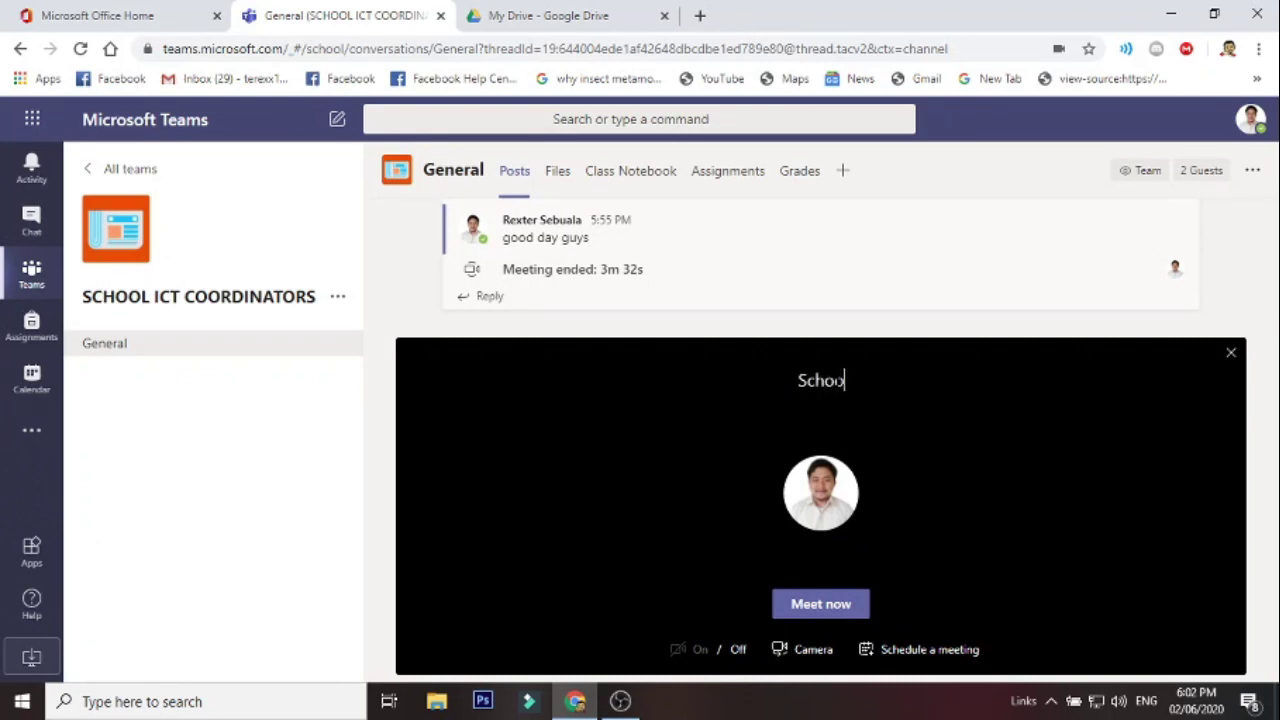
type("l Ict Coo")
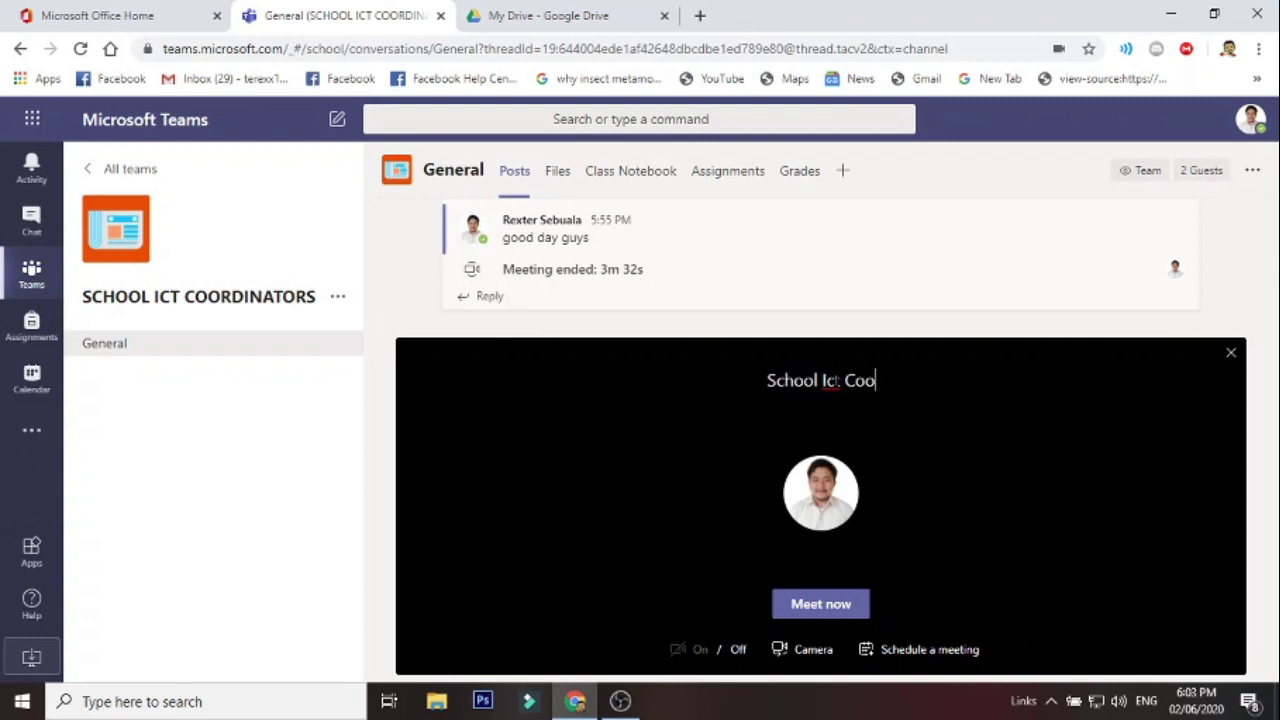
type("rdina")
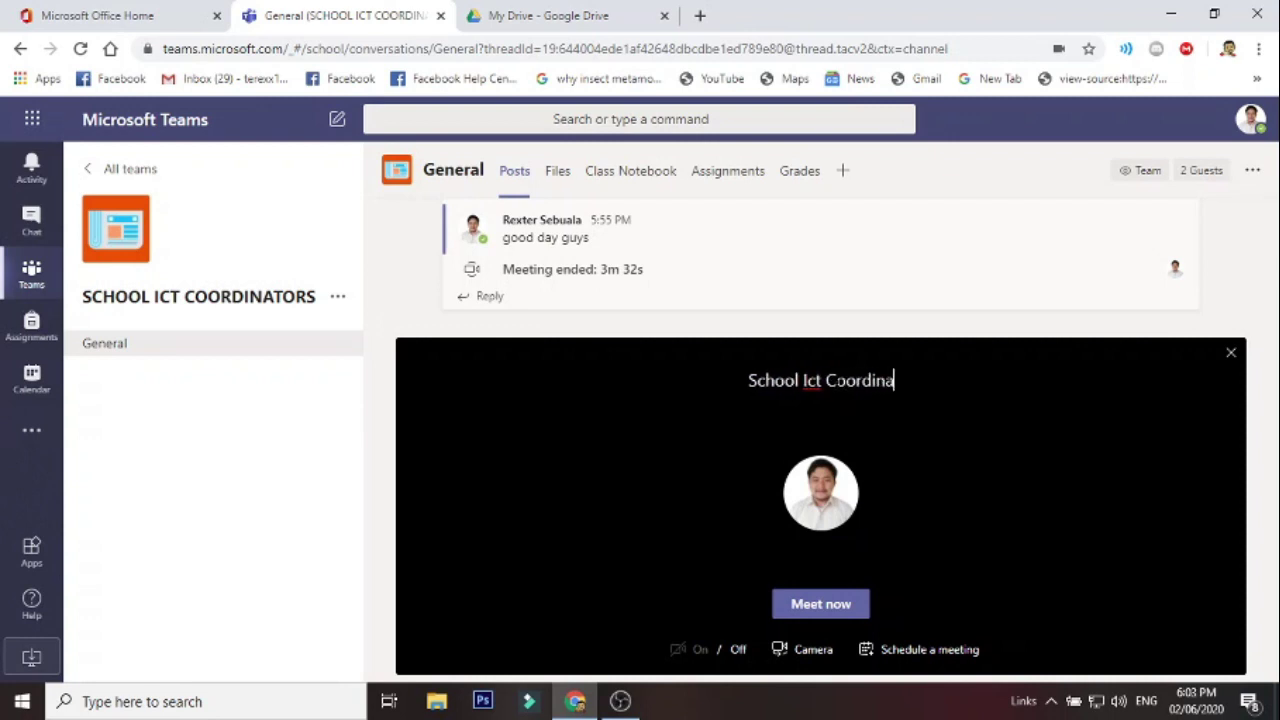
type("tors ")
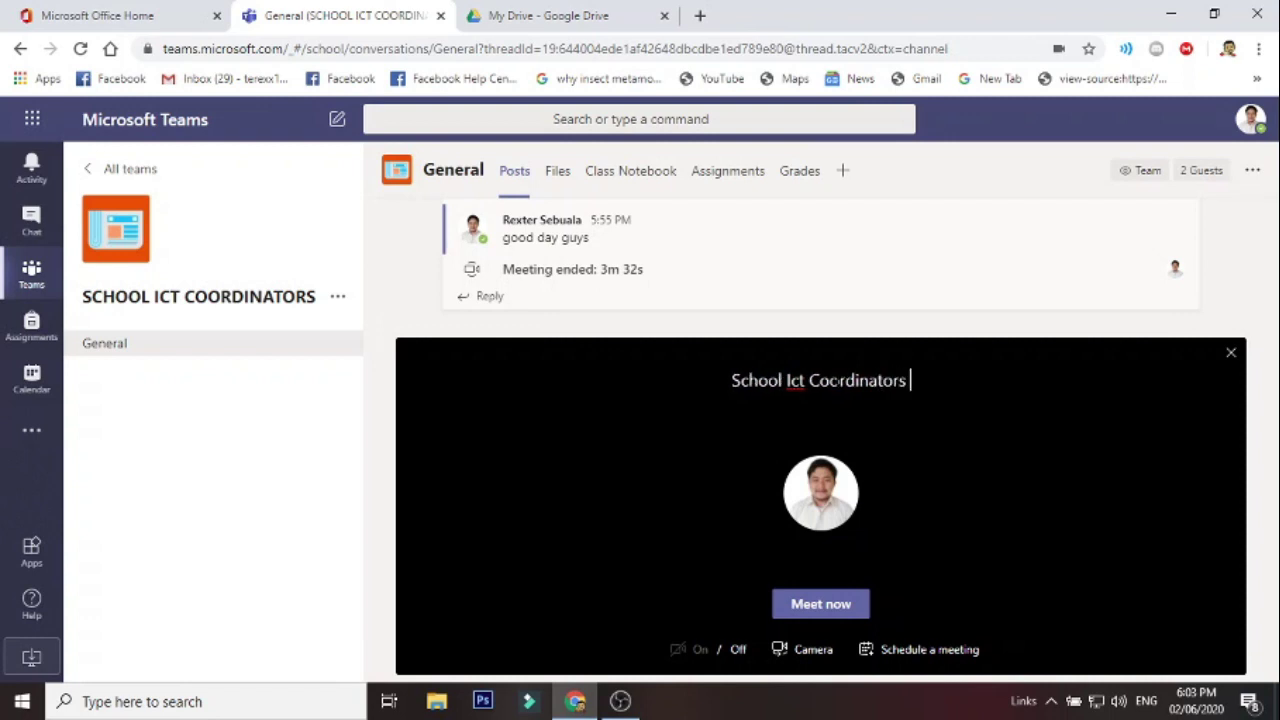
type("meeting")
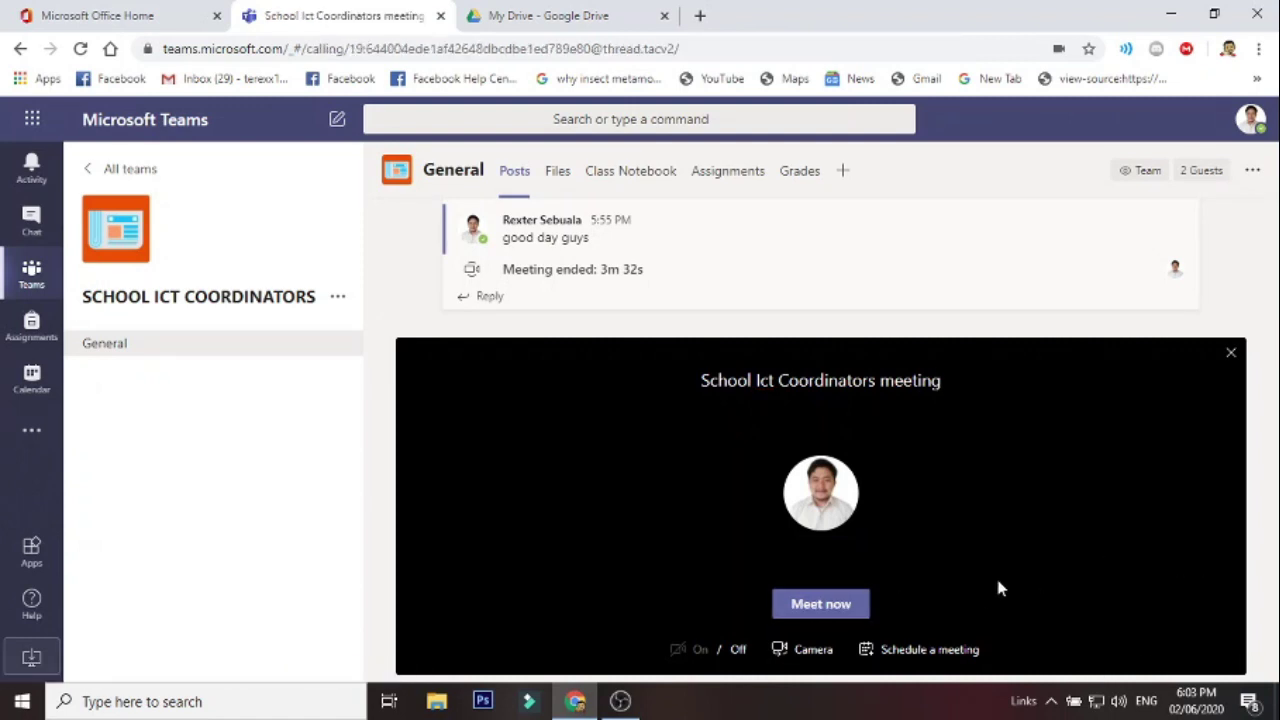
- Open a blank browser tab, return to the meeting, and dismiss the microphone warning
left_click(699, 15)
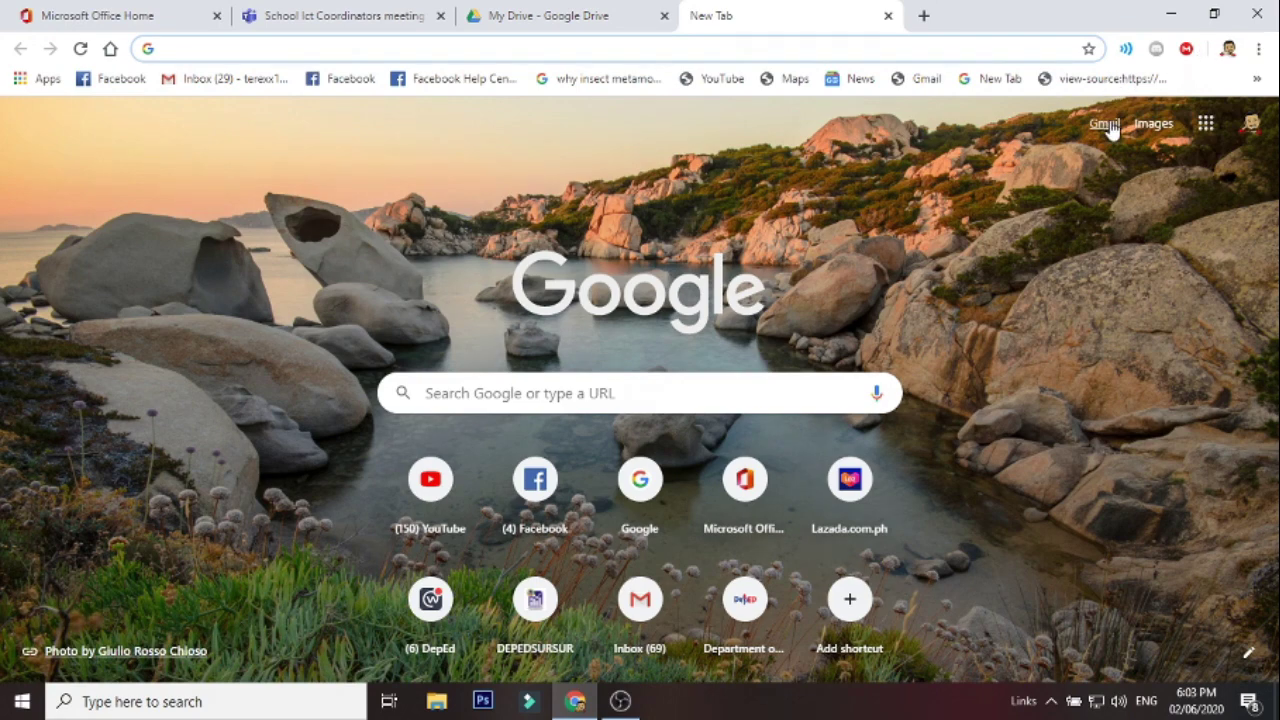
left_click(380, 15)
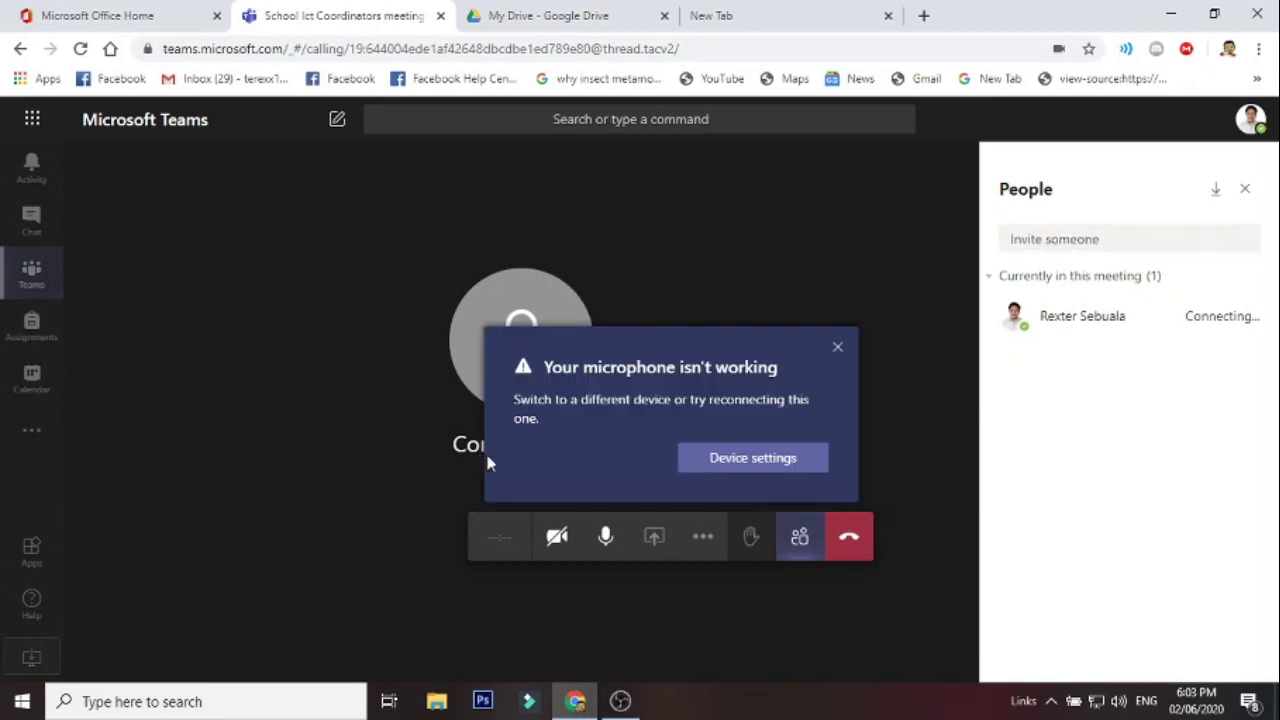
left_click(839, 349)
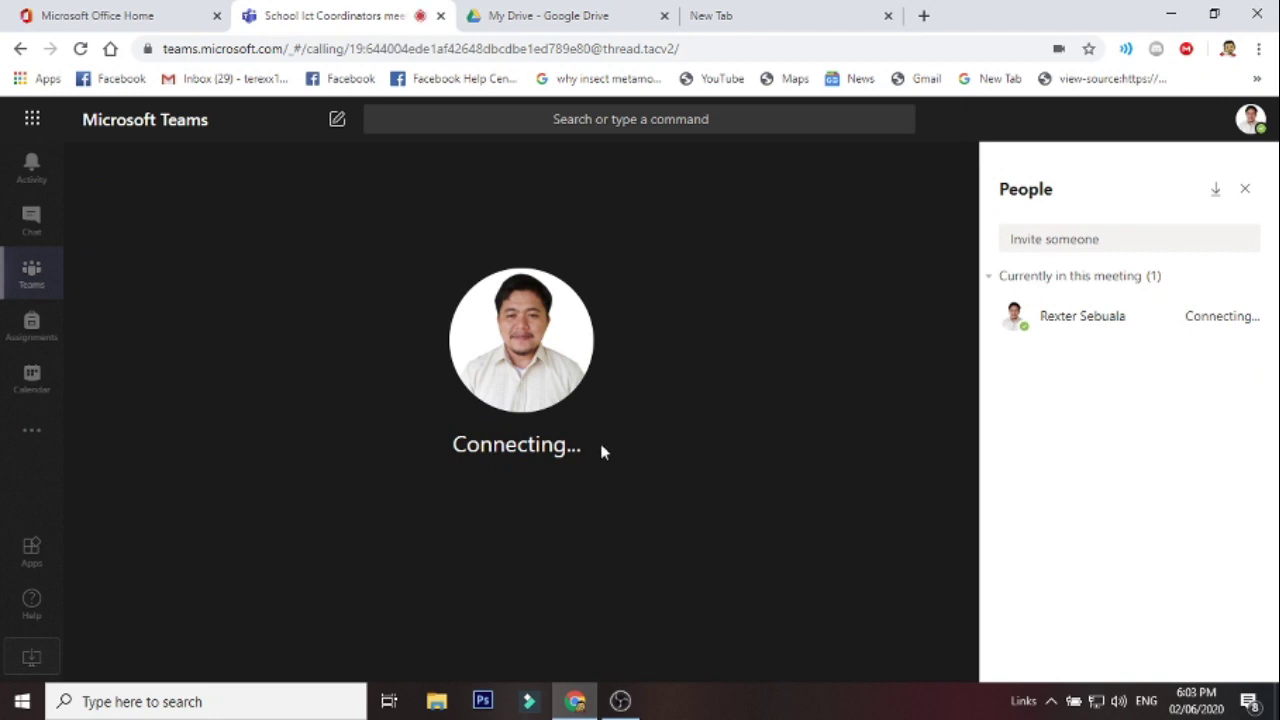
mouse_move(552, 590)
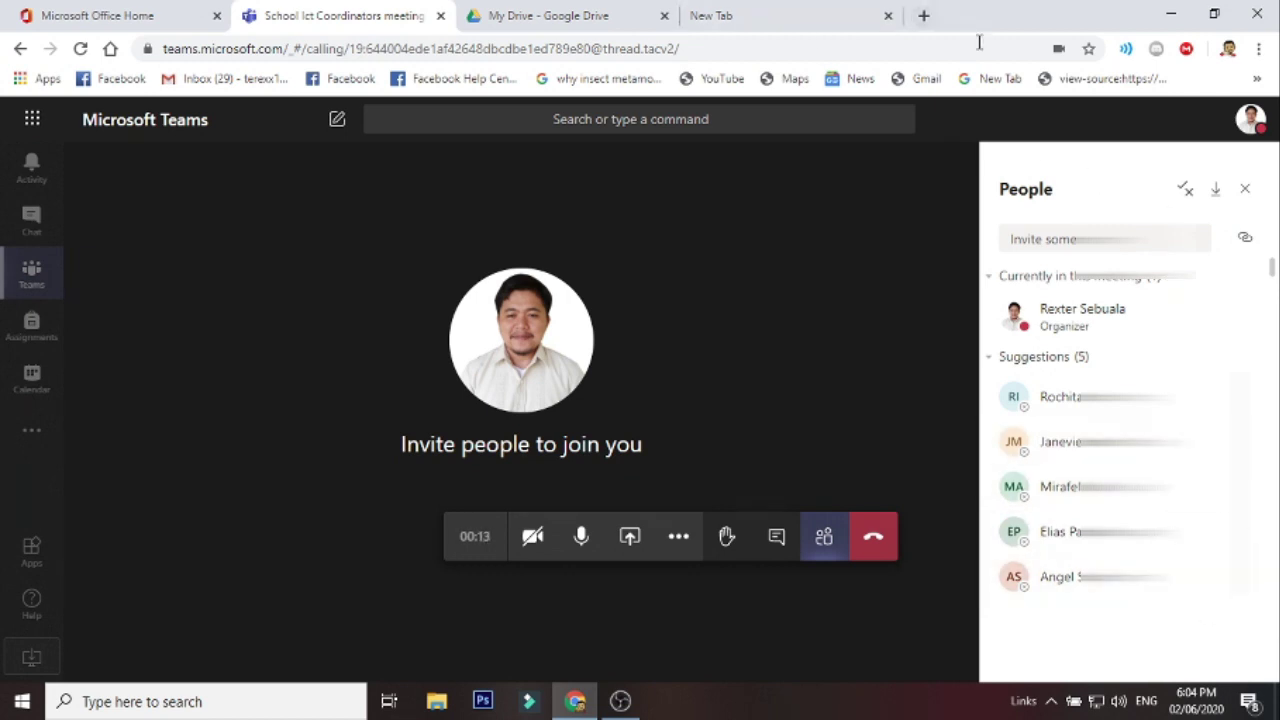
- Load Gmail in the new browser tab and come back to the meeting
left_click(865, 12)
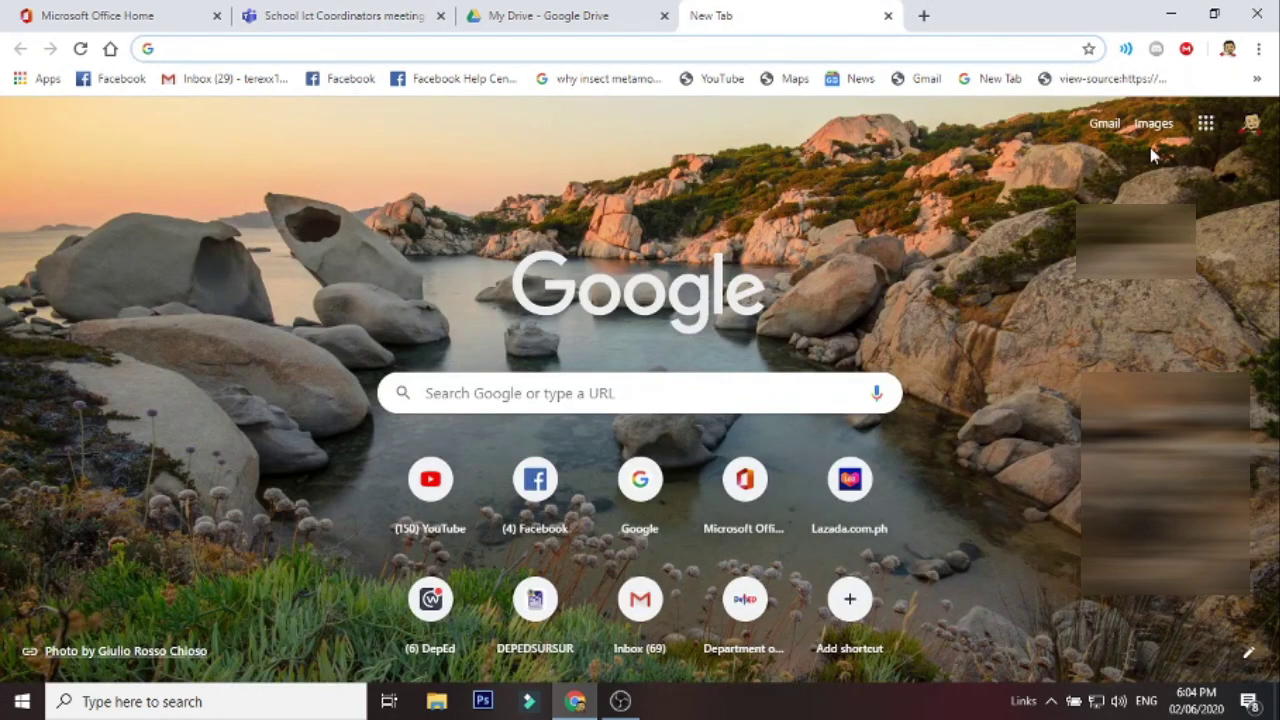
left_click(1104, 125)
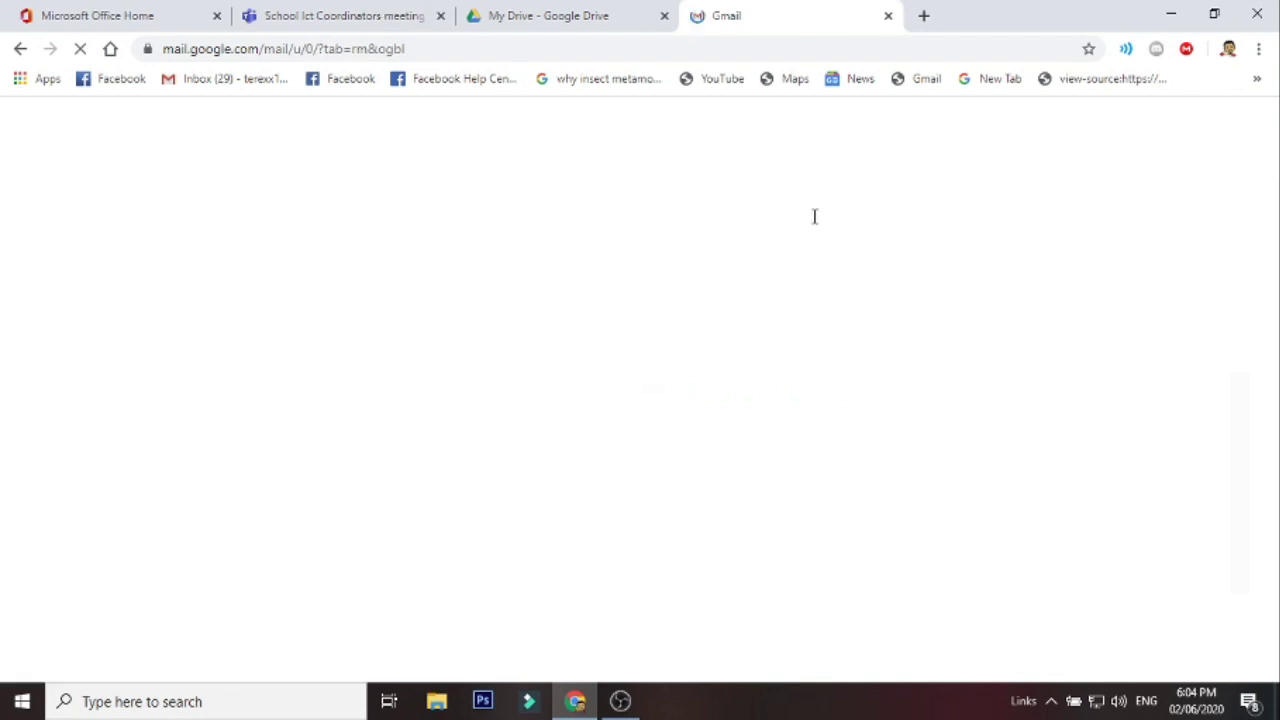
left_click(400, 16)
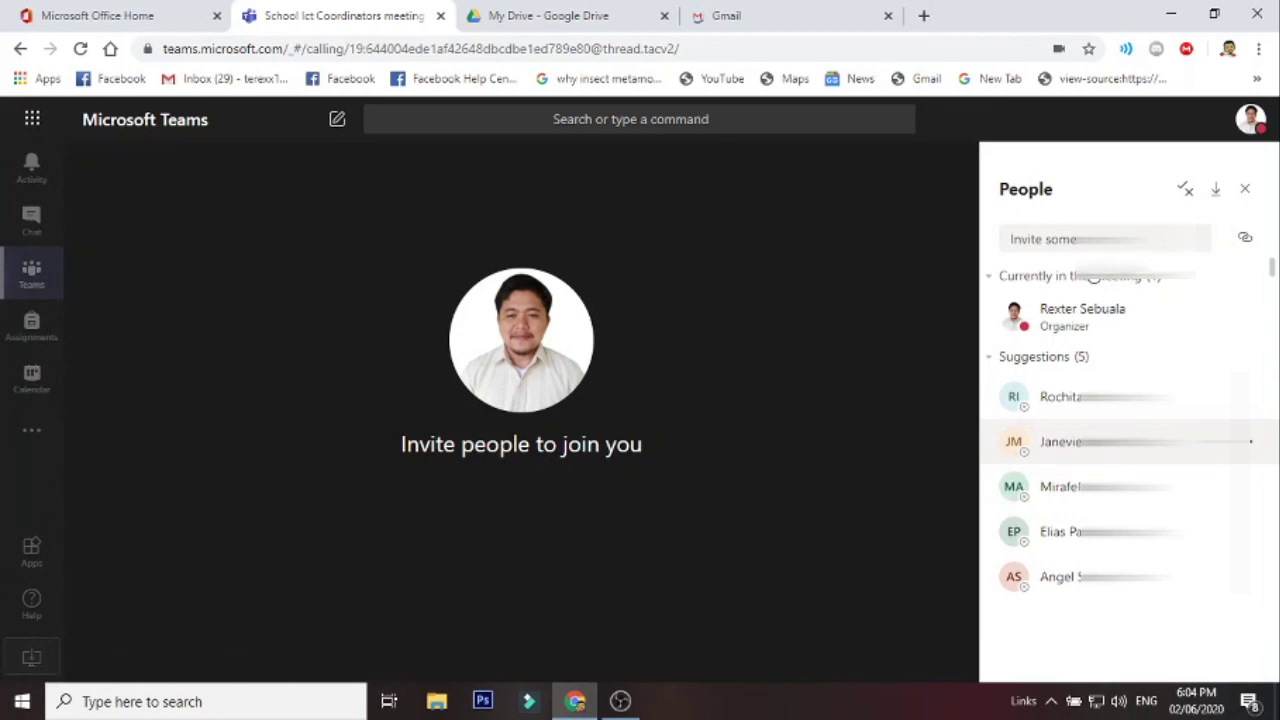
- Invite the guest's Gmail account to the meeting from the Invite someone box
left_click(1072, 238)
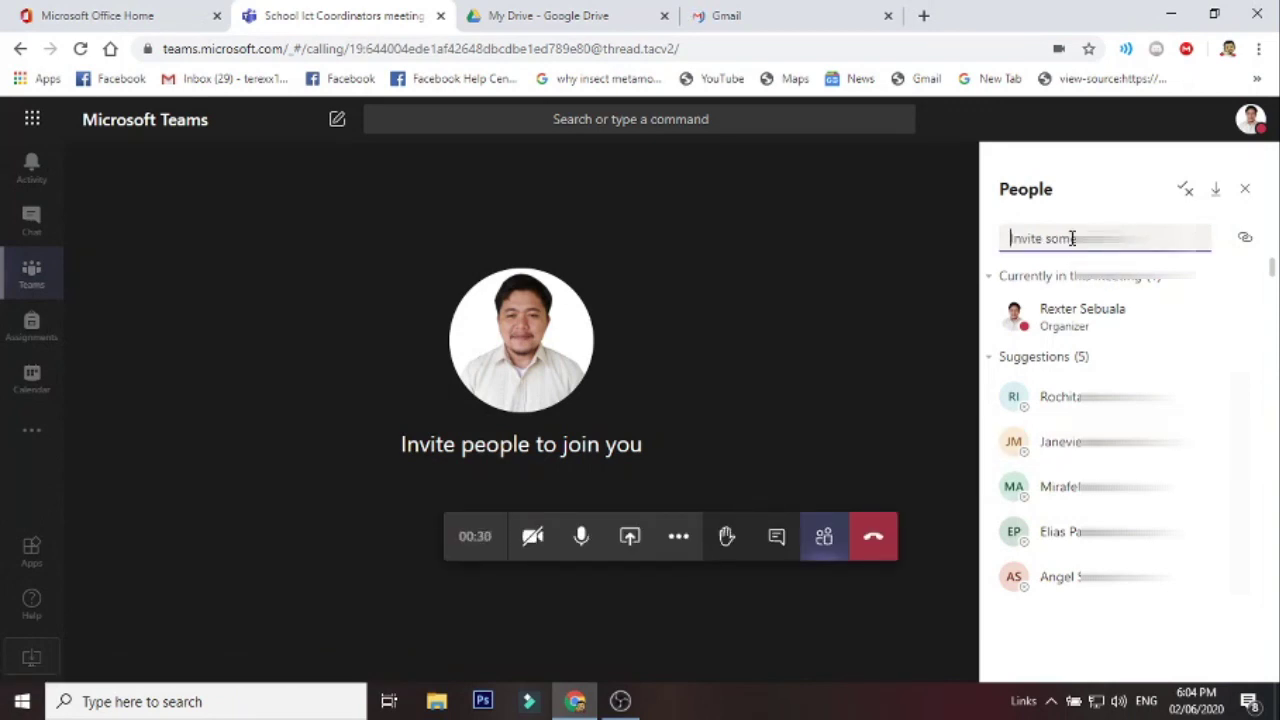
type("t")
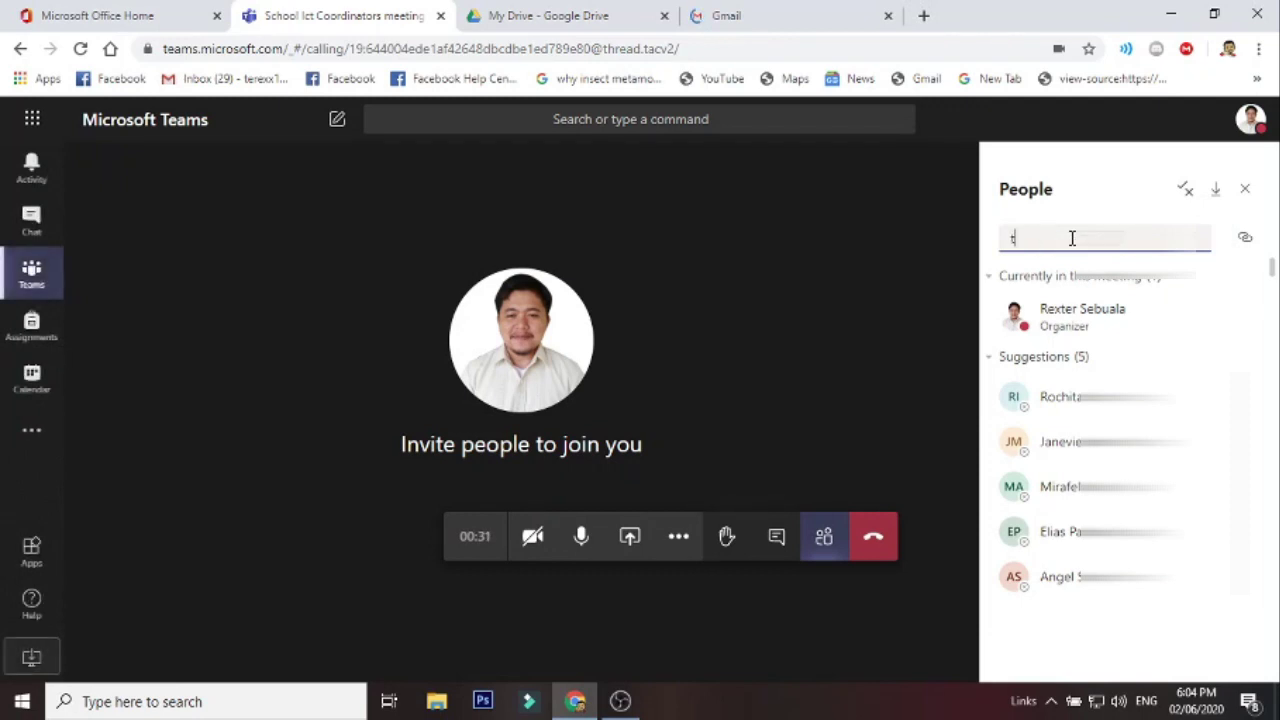
type("erexx")
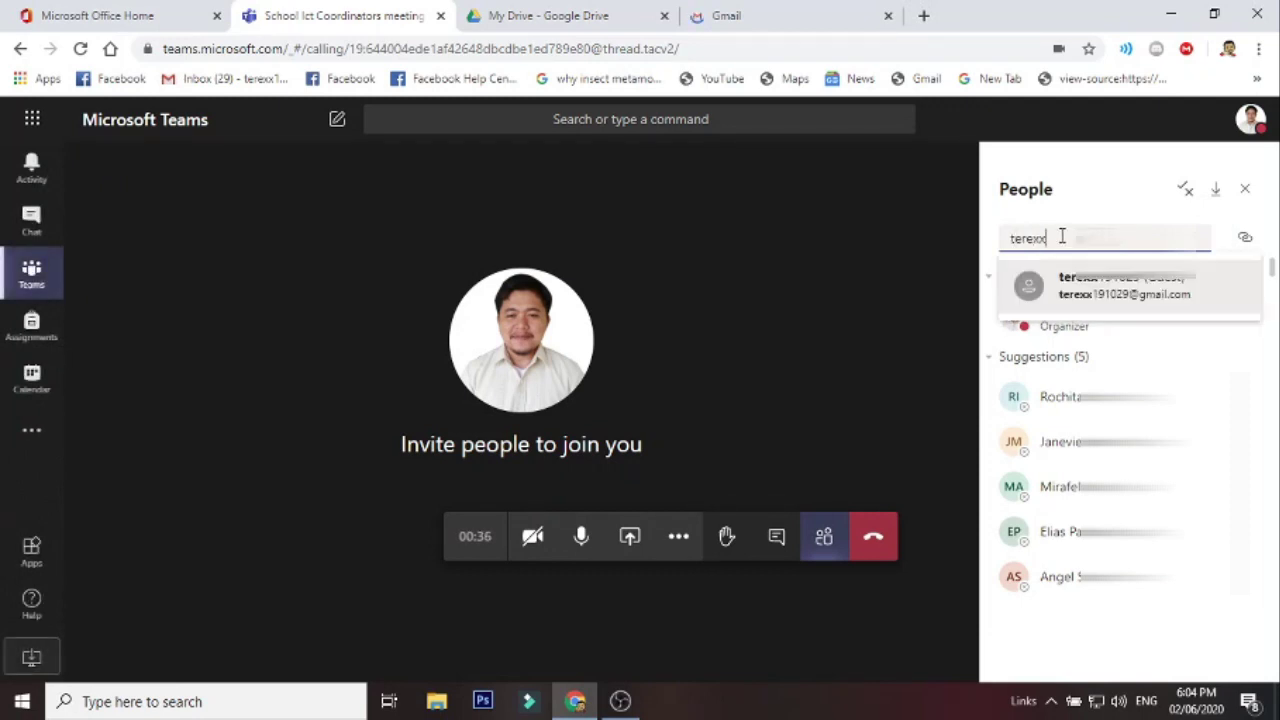
left_click(1158, 293)
left_click(1156, 288)
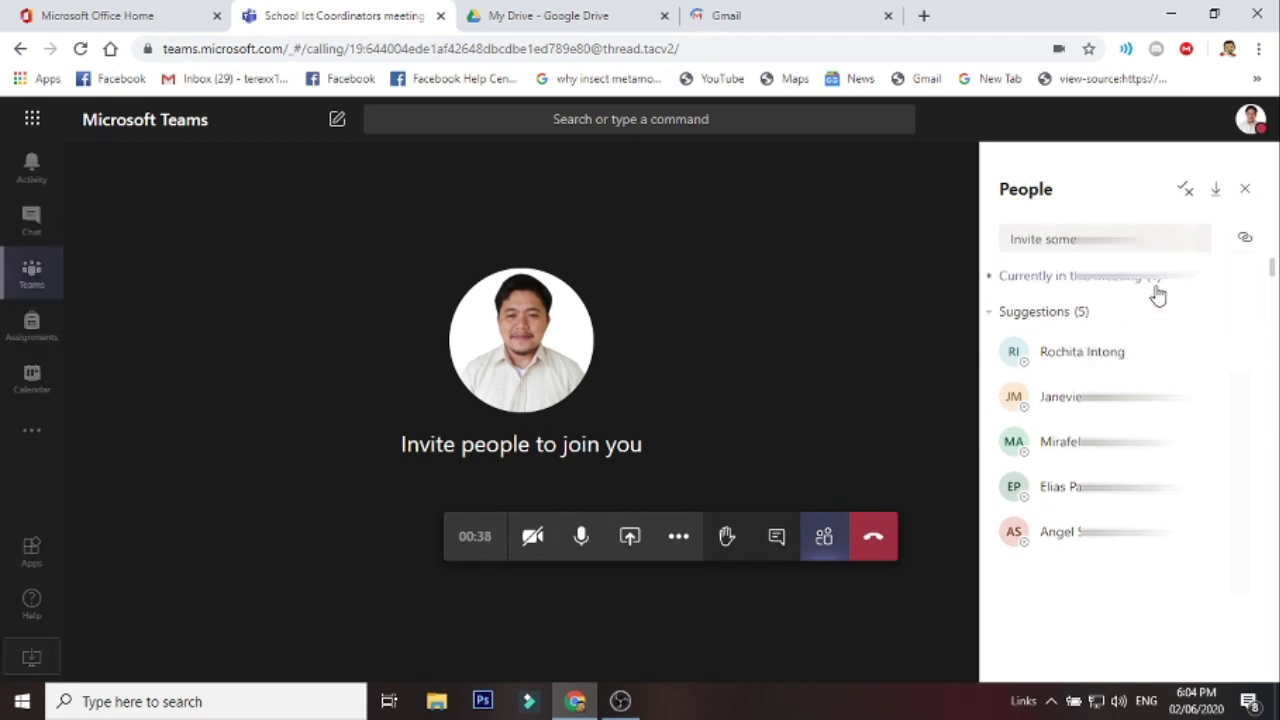
- Check the Gmail tab, then return and close the meeting's participants pane
left_click(776, 18)
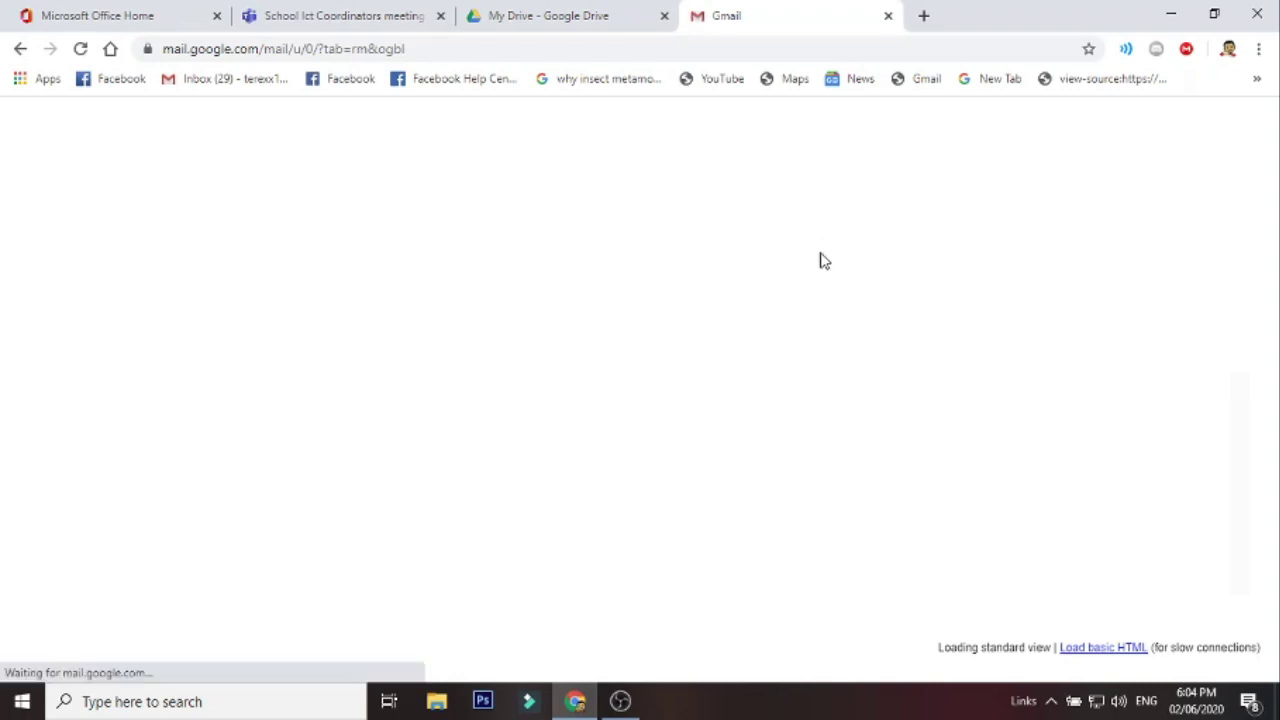
left_click(400, 16)
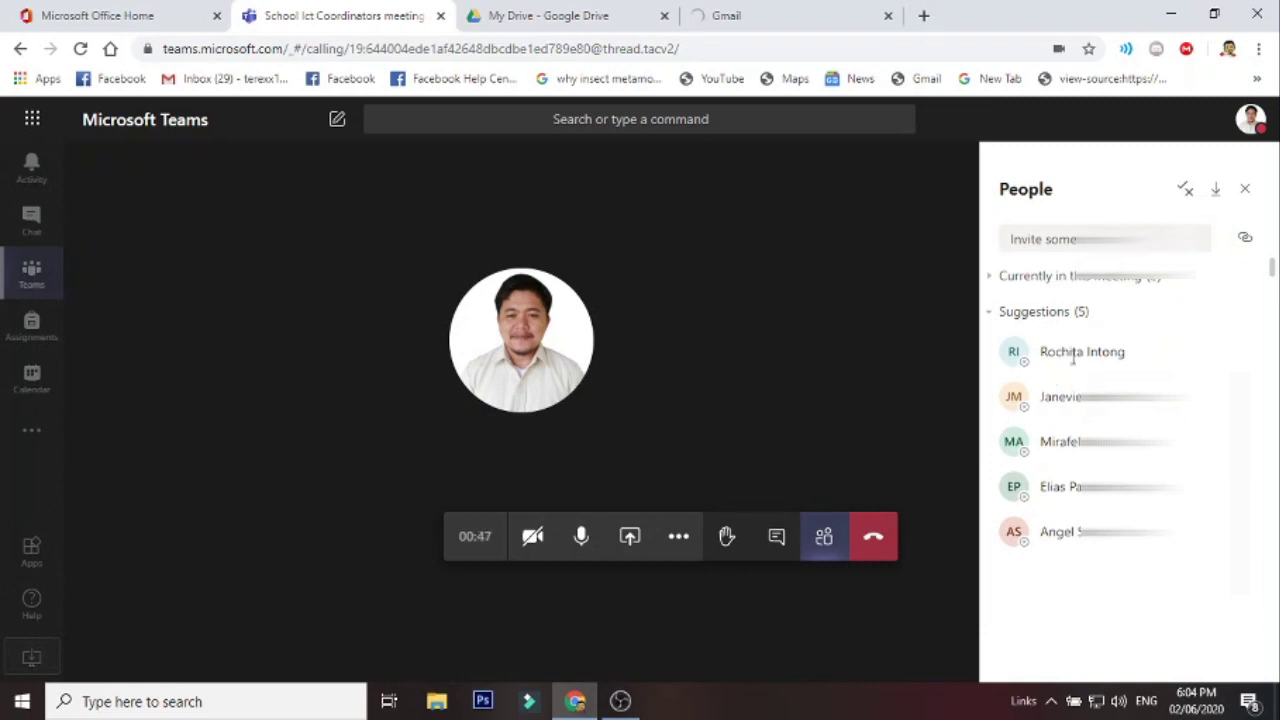
left_click(1060, 238)
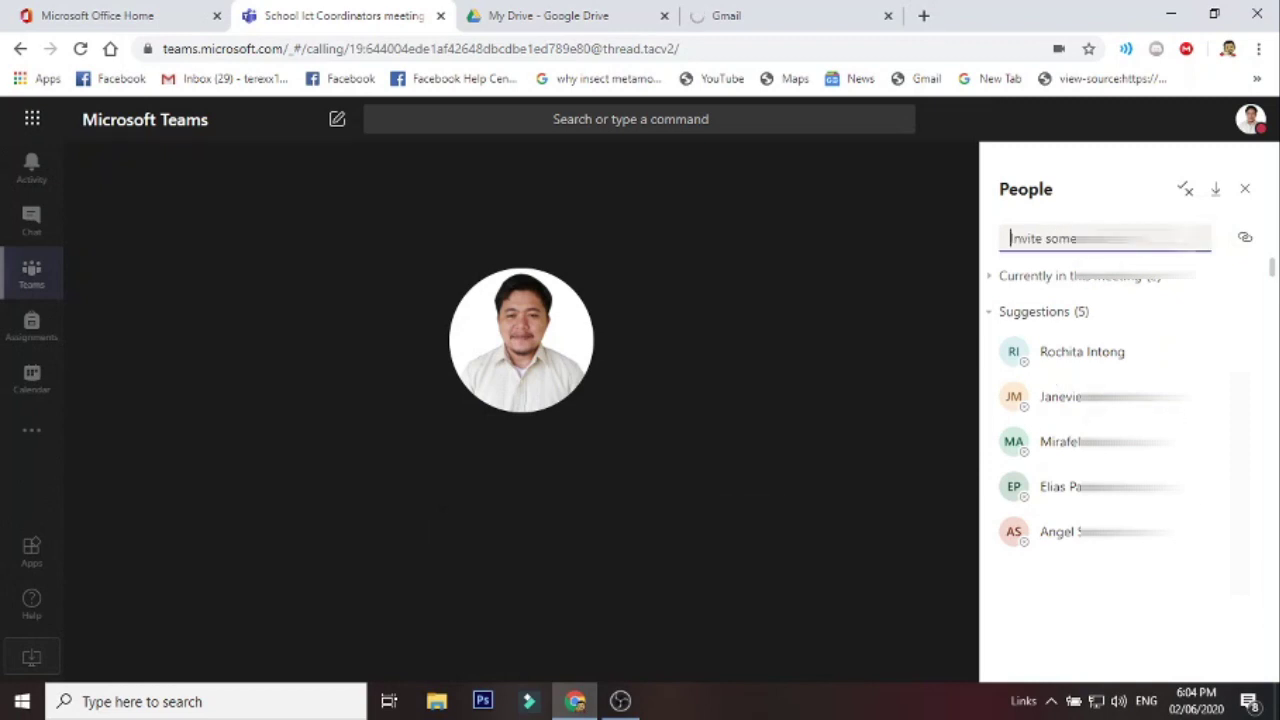
mouse_move(872, 376)
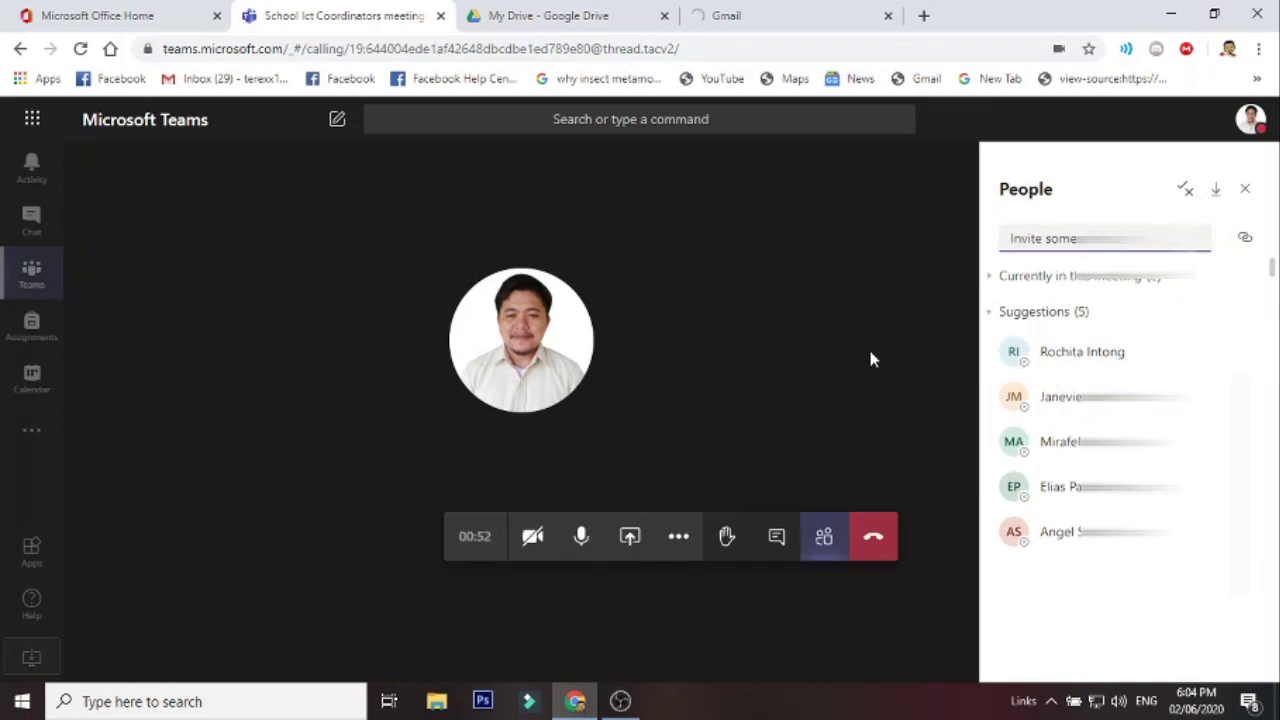
left_click(1246, 191)
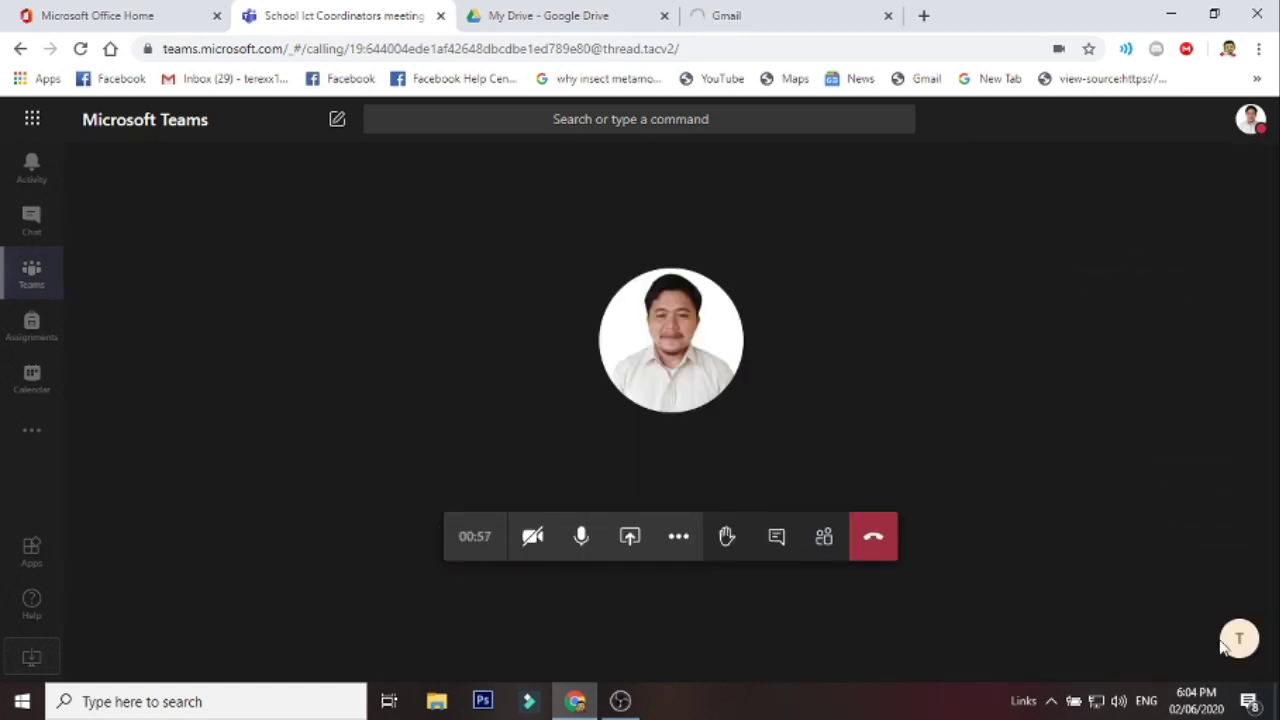
- Reopen the People panel, then view the DEPED CARAGA guest invitation in Gmail
left_click(823, 537)
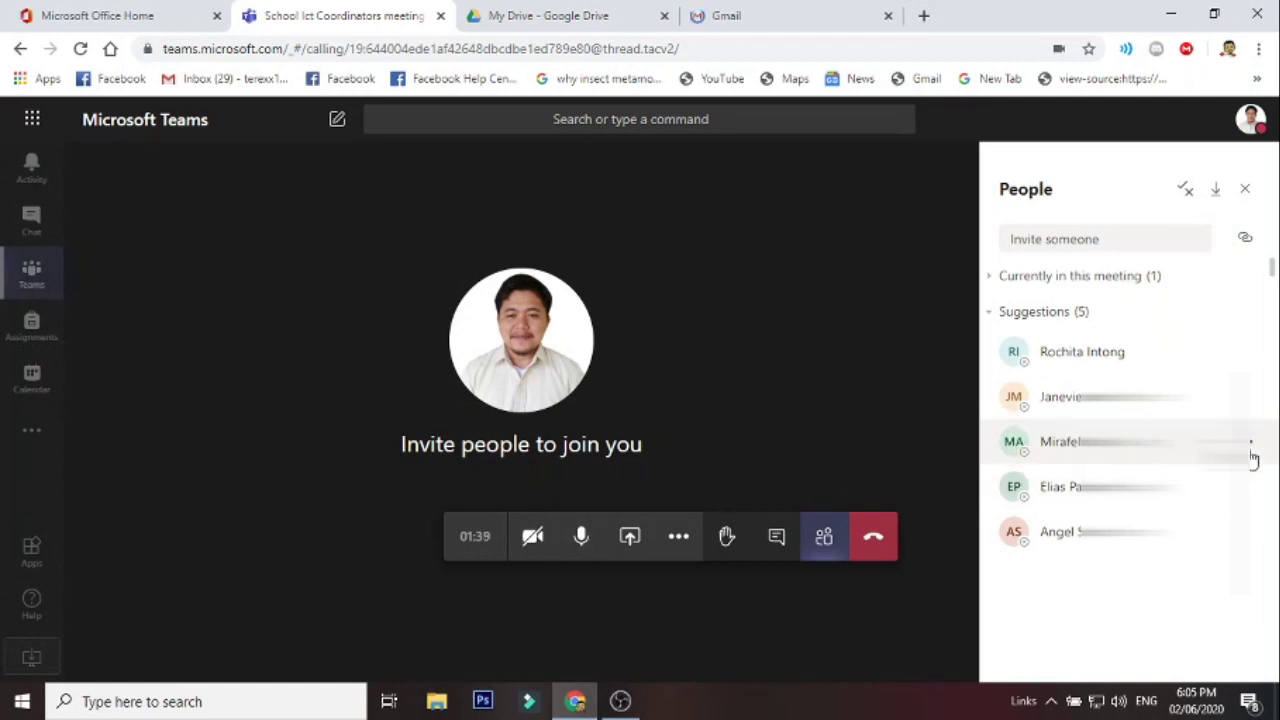
left_click(805, 18)
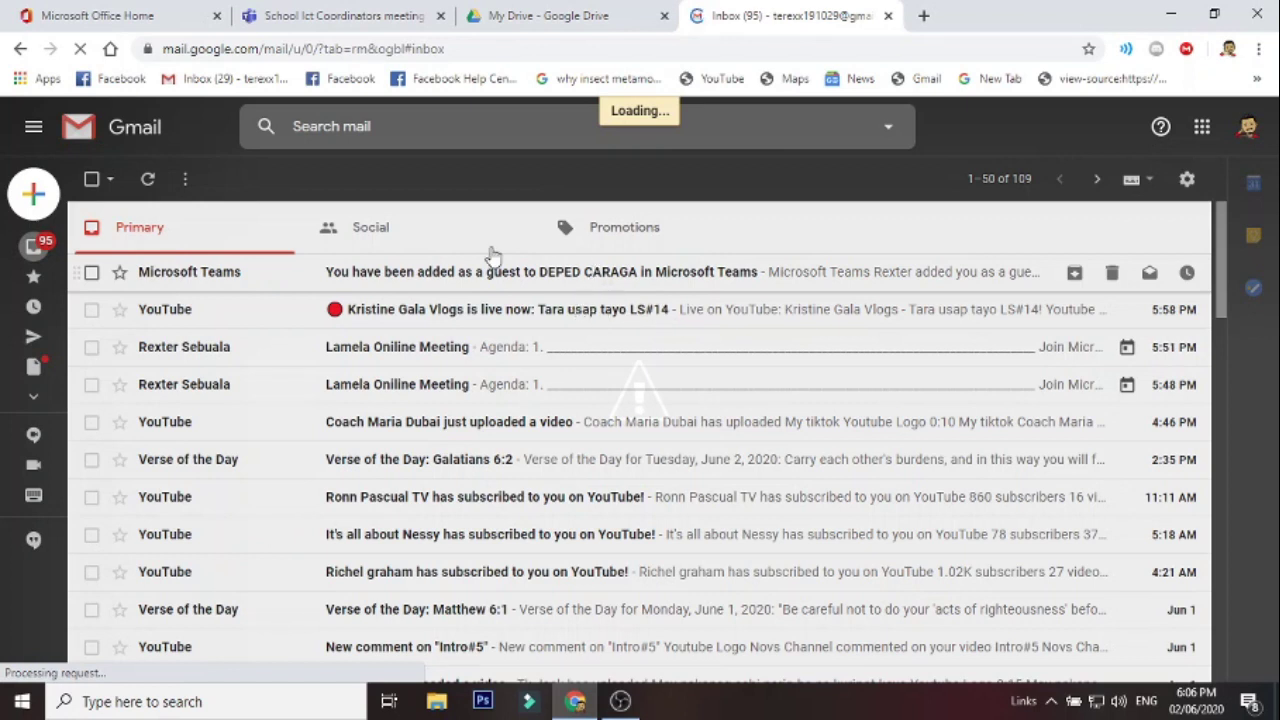
- Open the Microsoft Teams guest invitation email, follow its Teams link, then come back to it
left_click(588, 272)
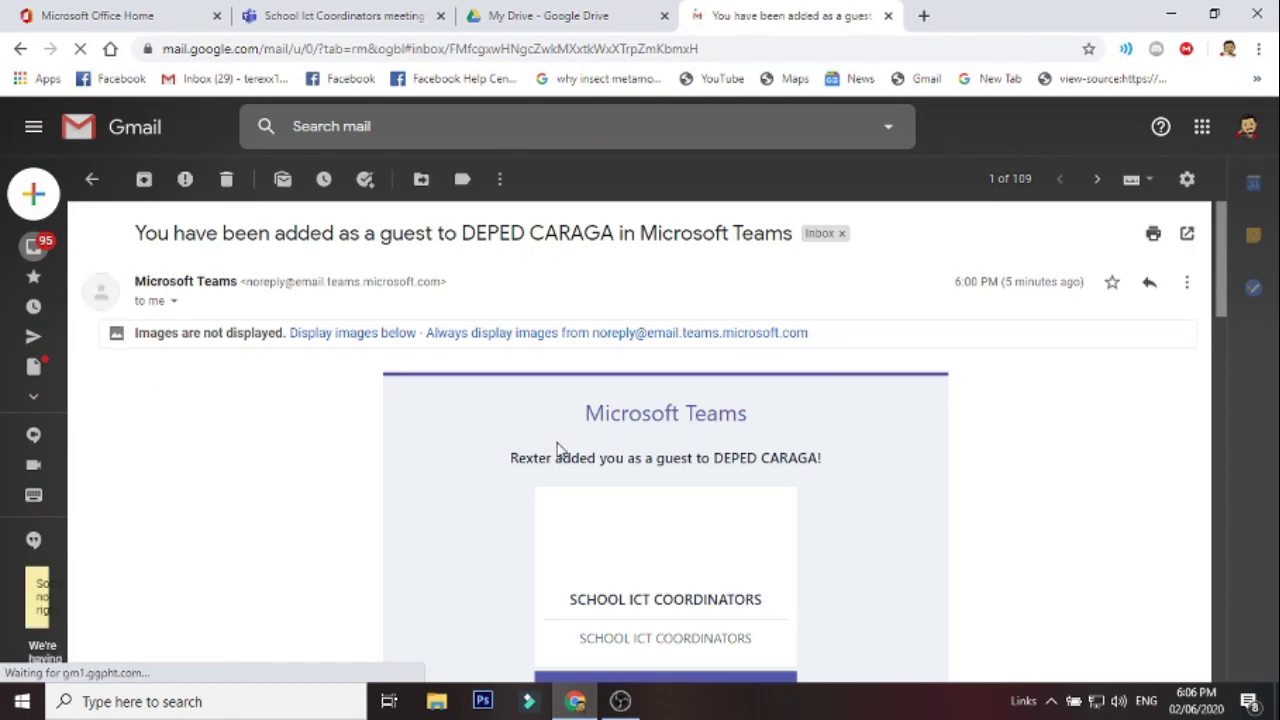
scroll(557, 449, "down", 4)
scroll(748, 435, "up", 2)
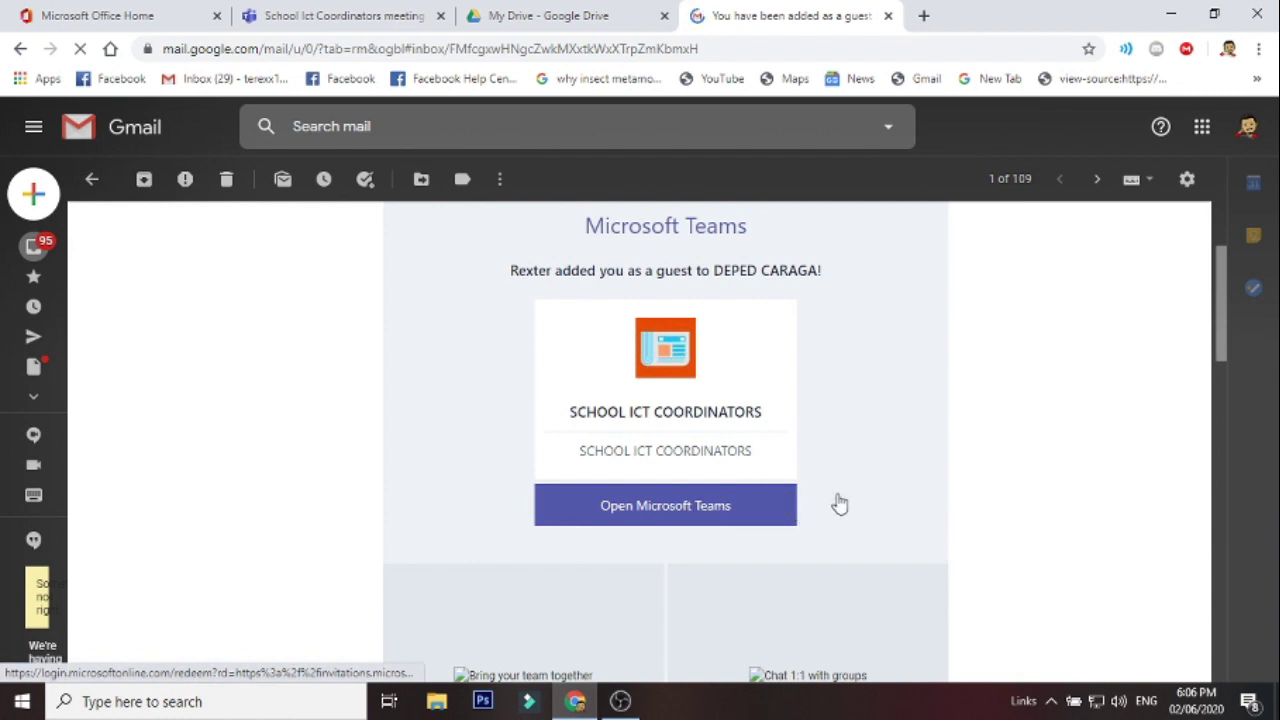
left_click(700, 510)
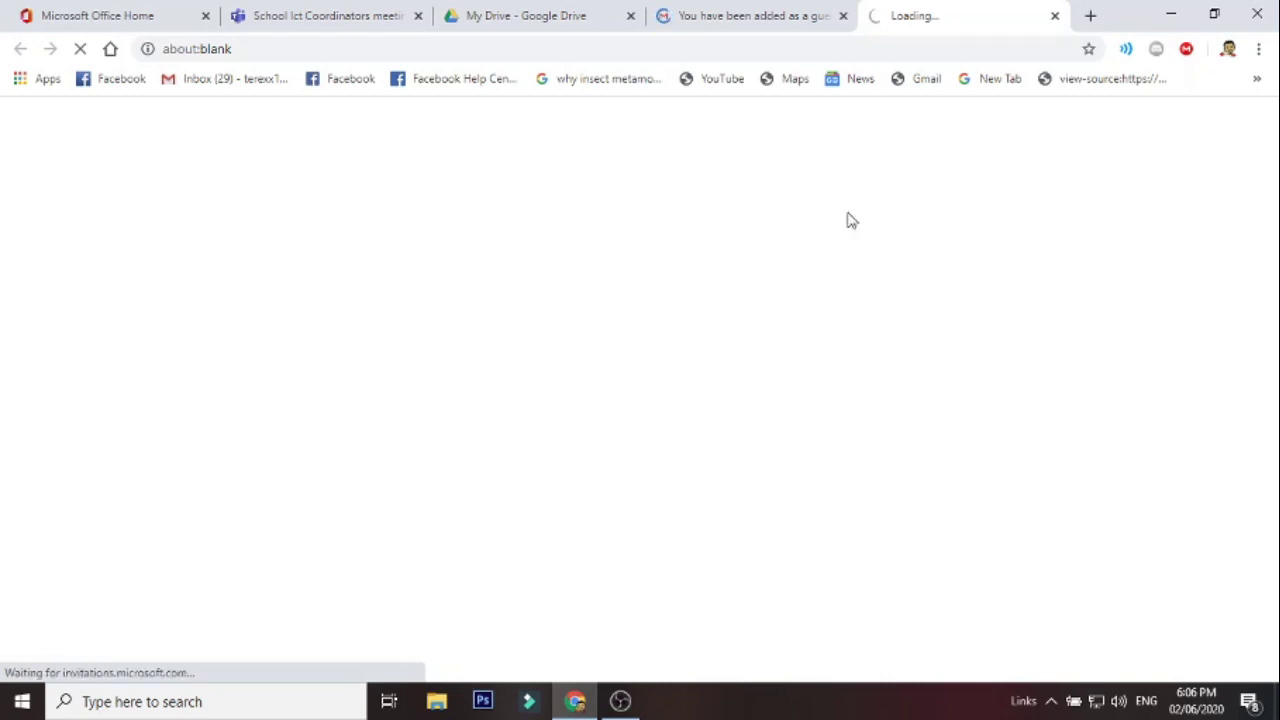
left_click(755, 17)
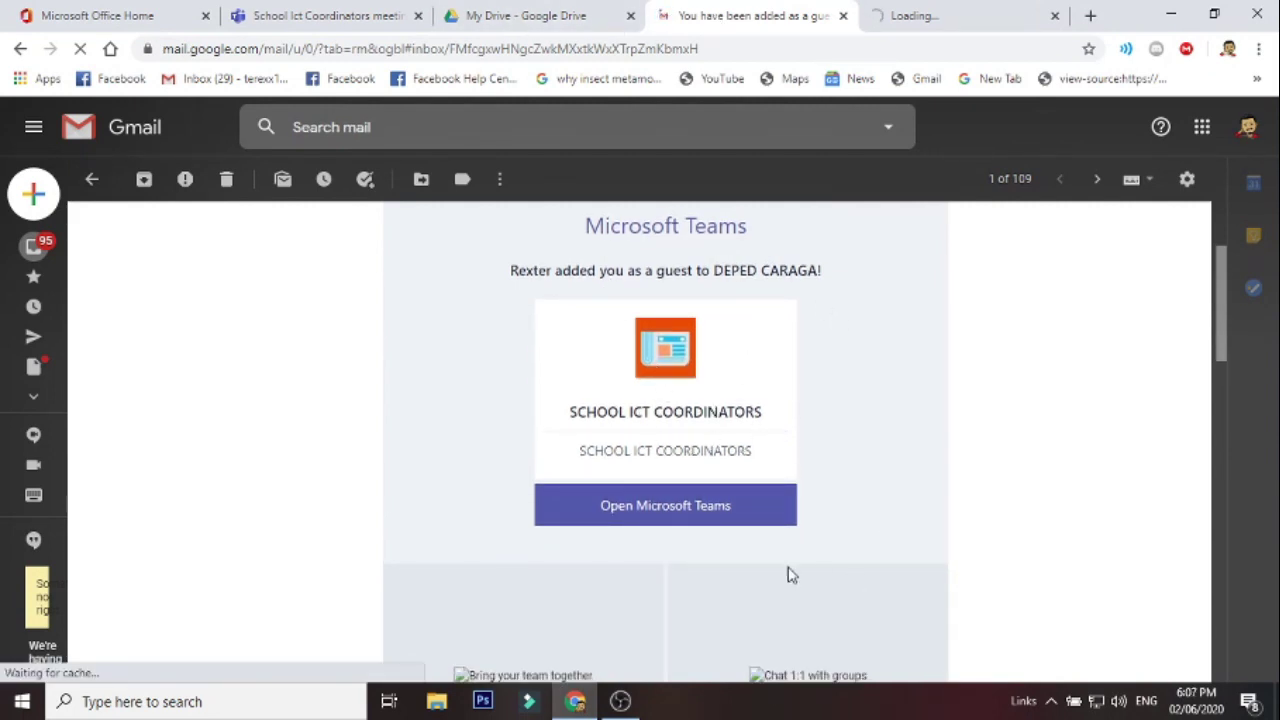
- Read through the full invitation email for the SCHOOL ICT COORDINATORS team
scroll(817, 560, "down", 5)
scroll(700, 425, "up", 5)
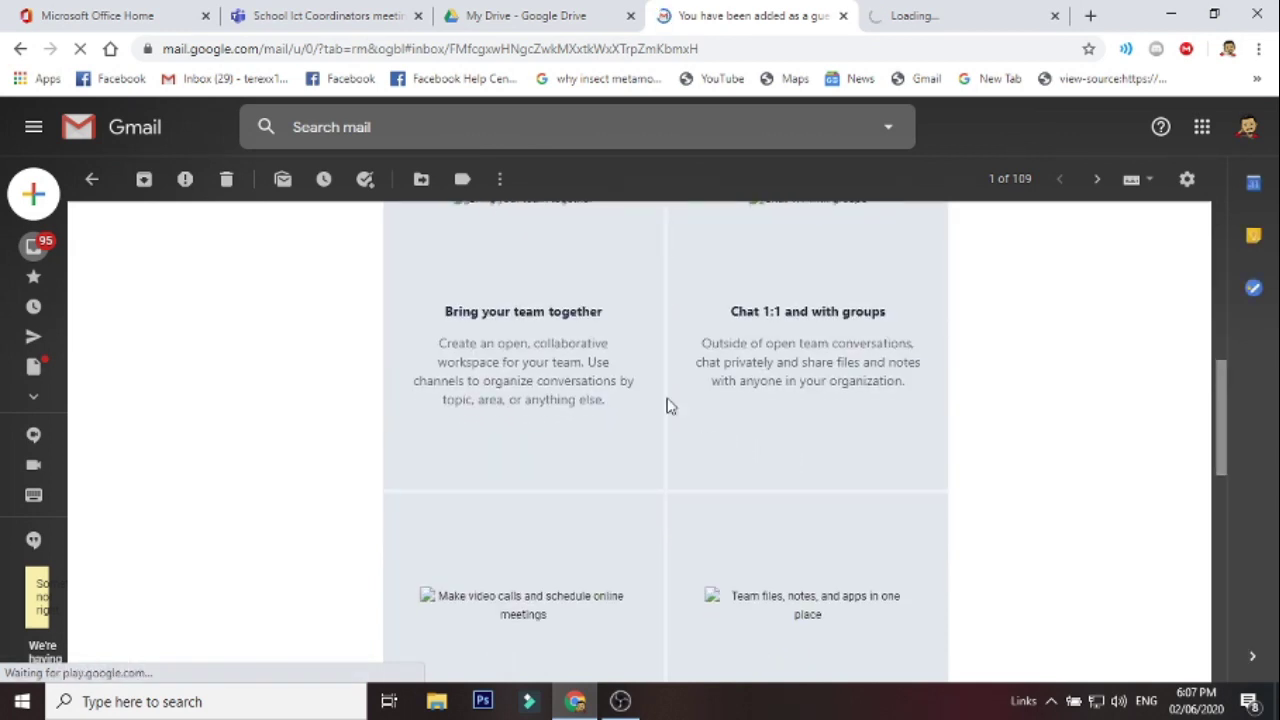
scroll(680, 414, "down", 5)
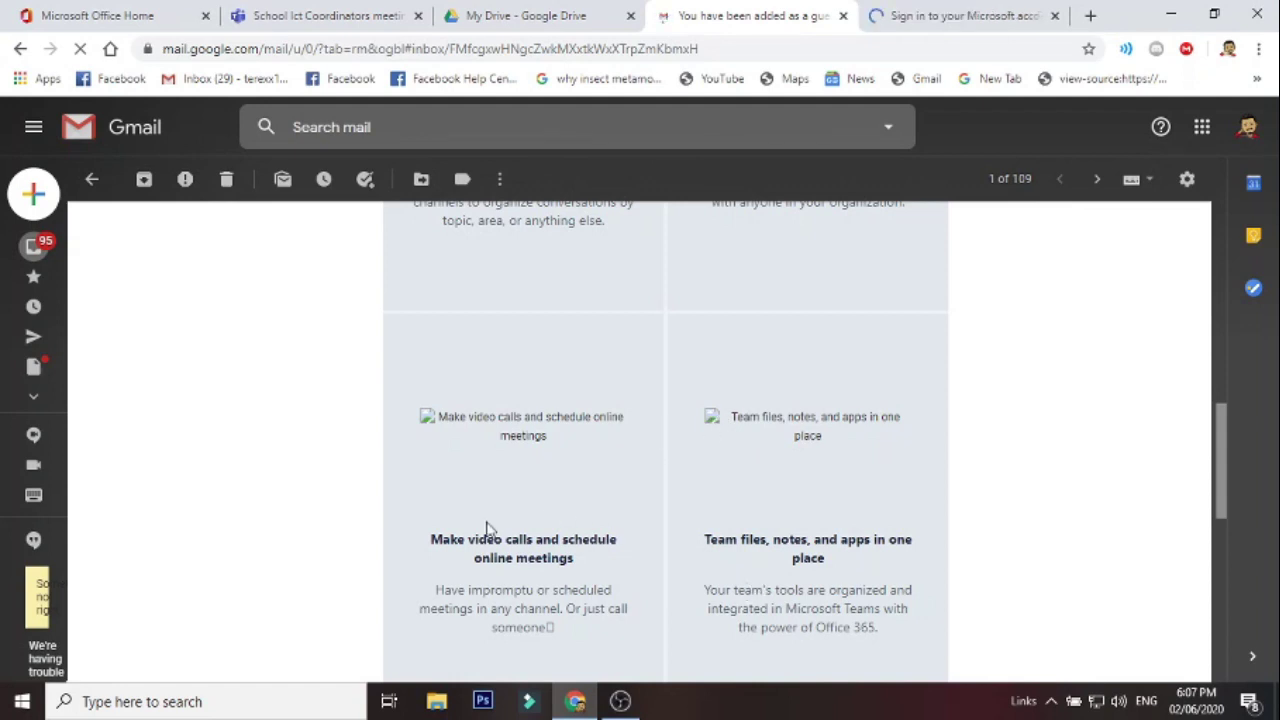
scroll(634, 491, "down", 4)
scroll(674, 486, "up", 4)
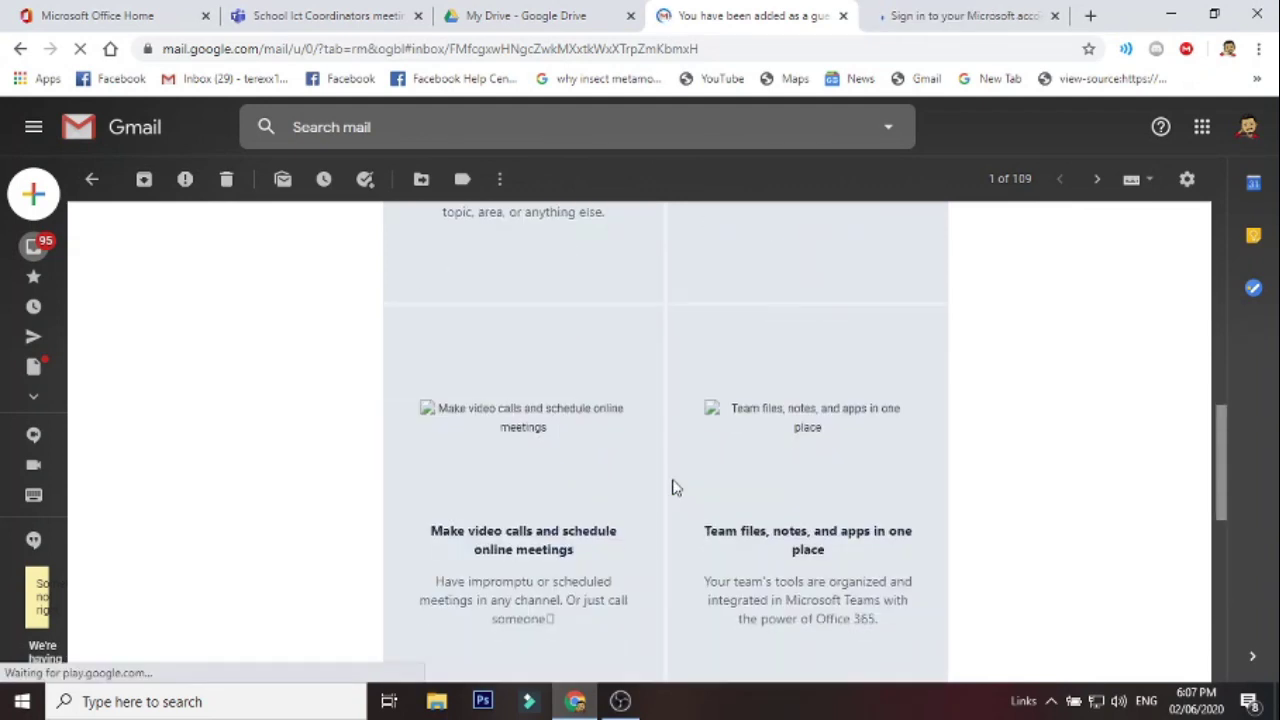
scroll(677, 486, "down", 3)
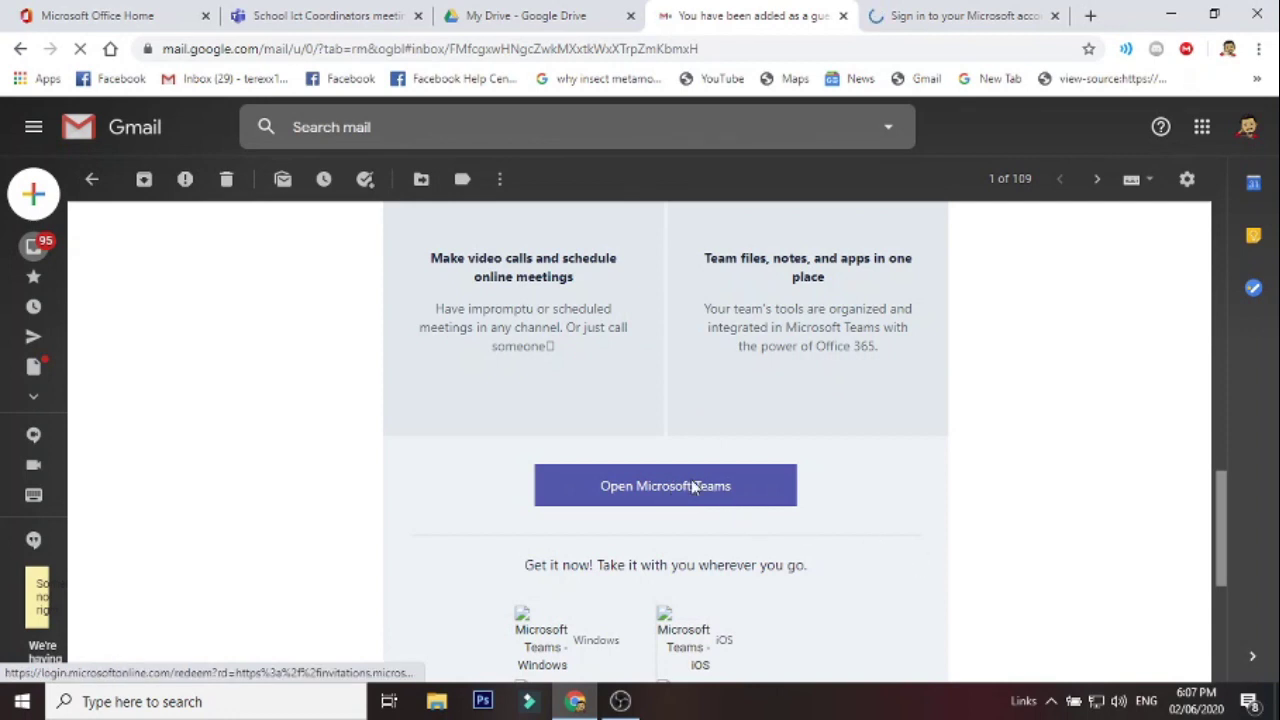
scroll(729, 506, "down", 3)
scroll(618, 452, "up", 1)
scroll(620, 450, "up", 3)
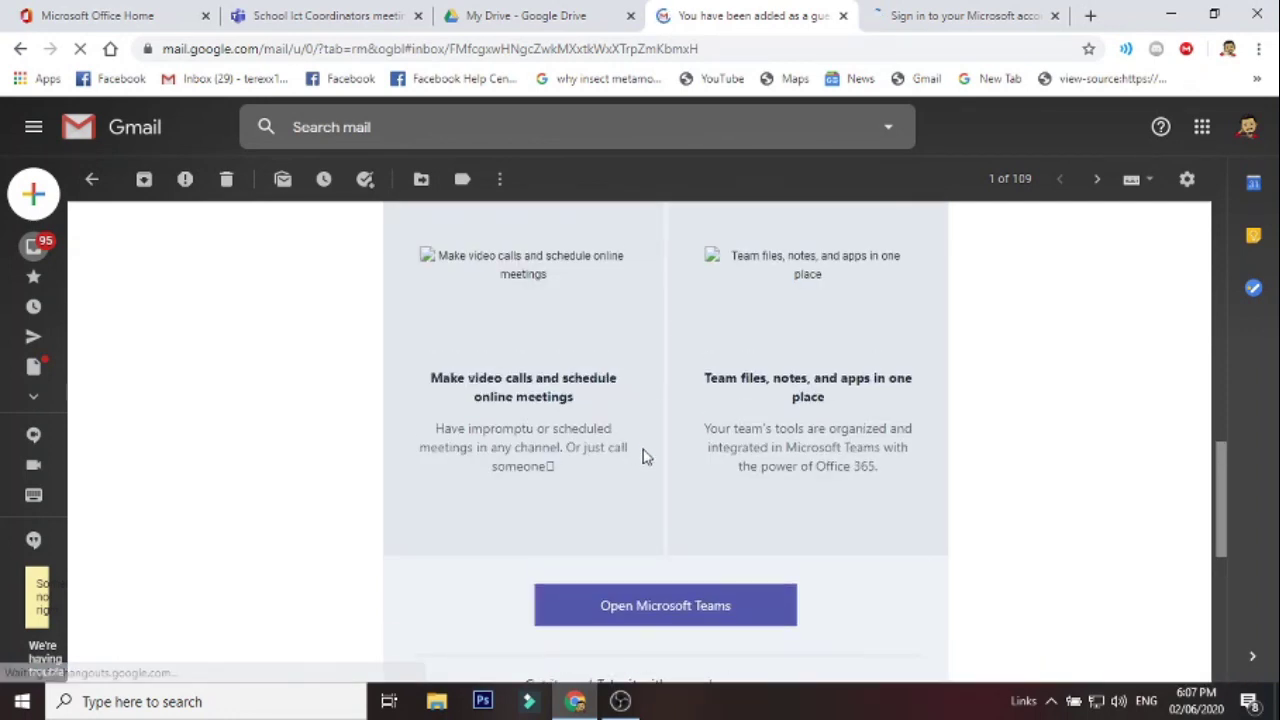
scroll(620, 445, "up", 4)
scroll(617, 439, "up", 4)
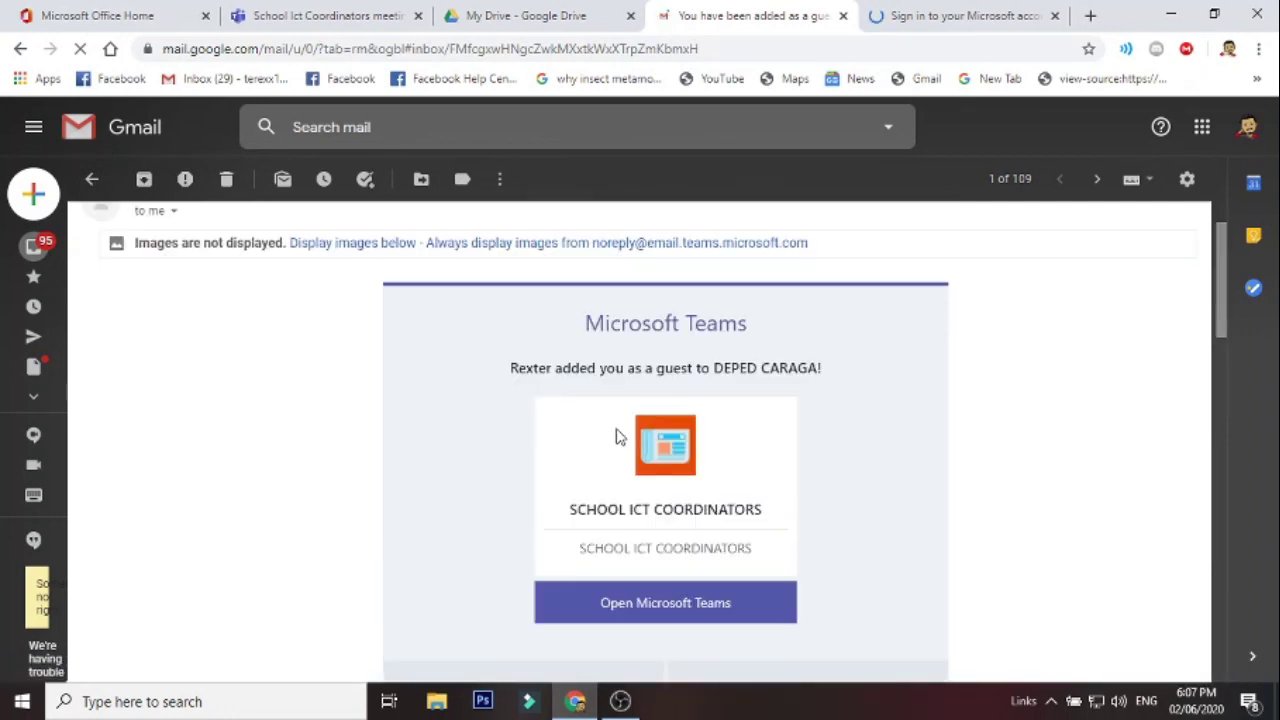
scroll(617, 437, "up", 2)
- Glance at the Microsoft sign-in tab, reread the invitation, then move to My Drive
left_click(955, 15)
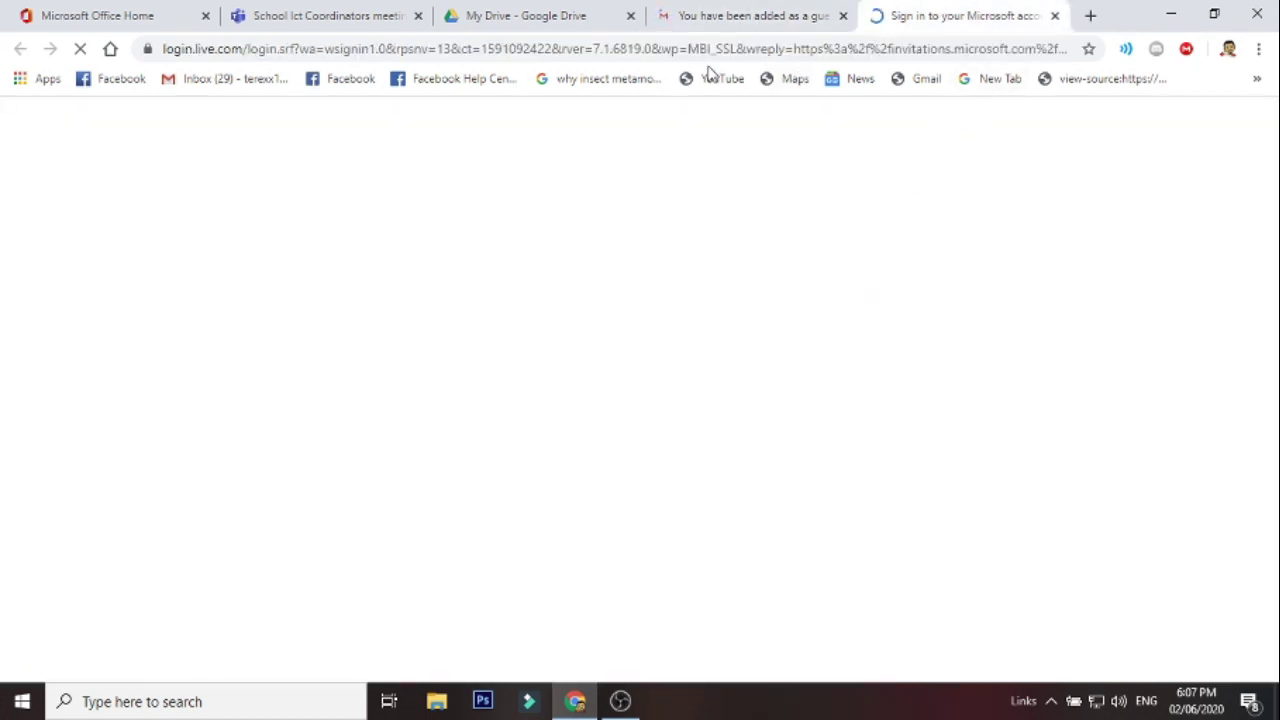
left_click(731, 15)
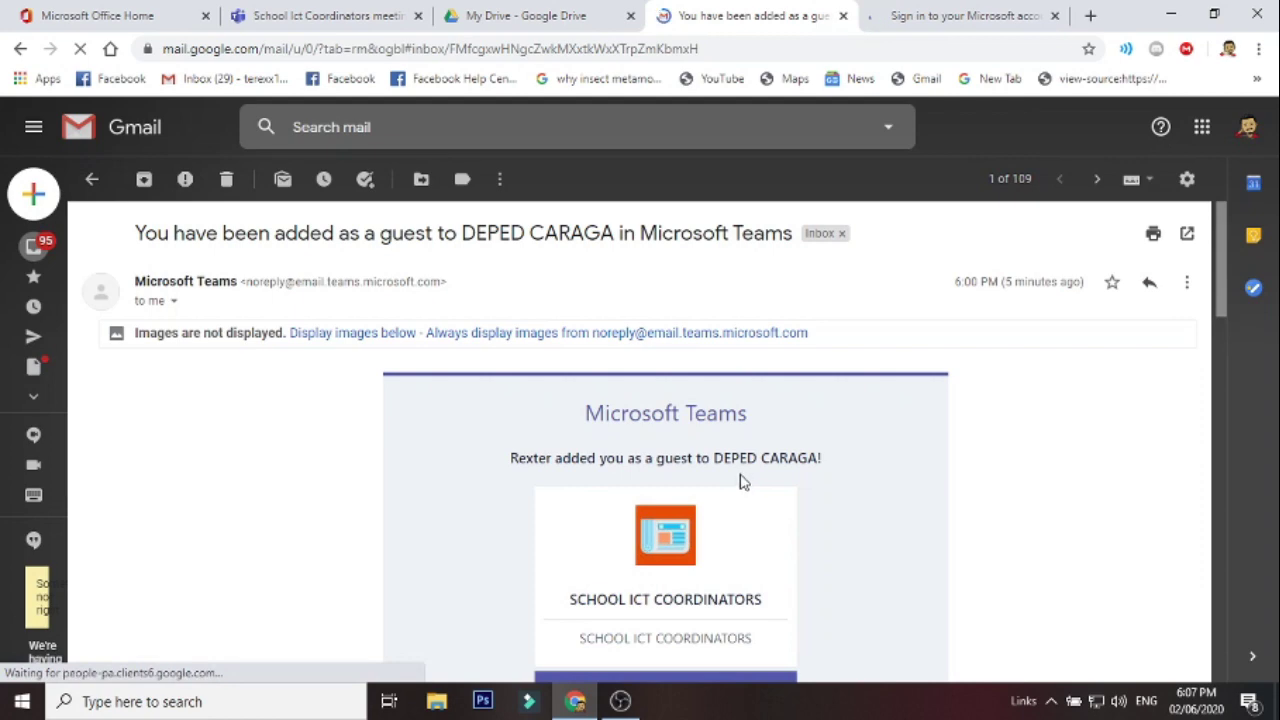
scroll(740, 478, "down", 10)
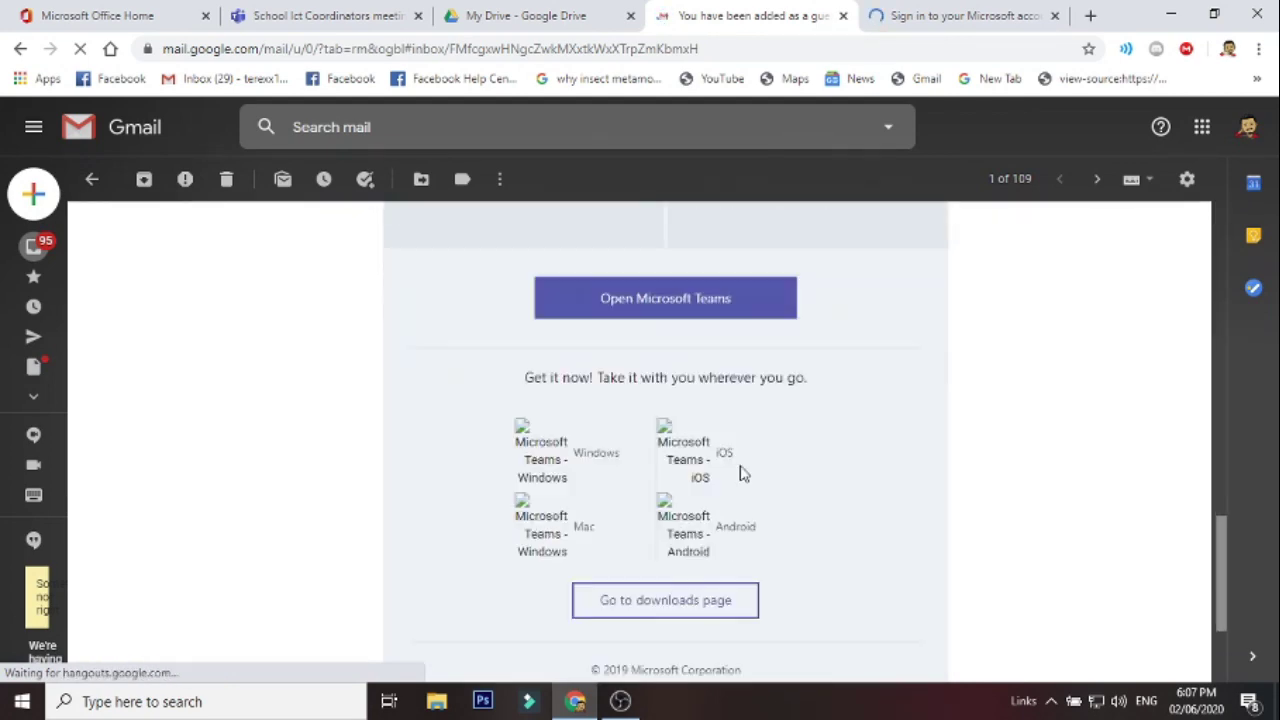
scroll(783, 482, "down", 2)
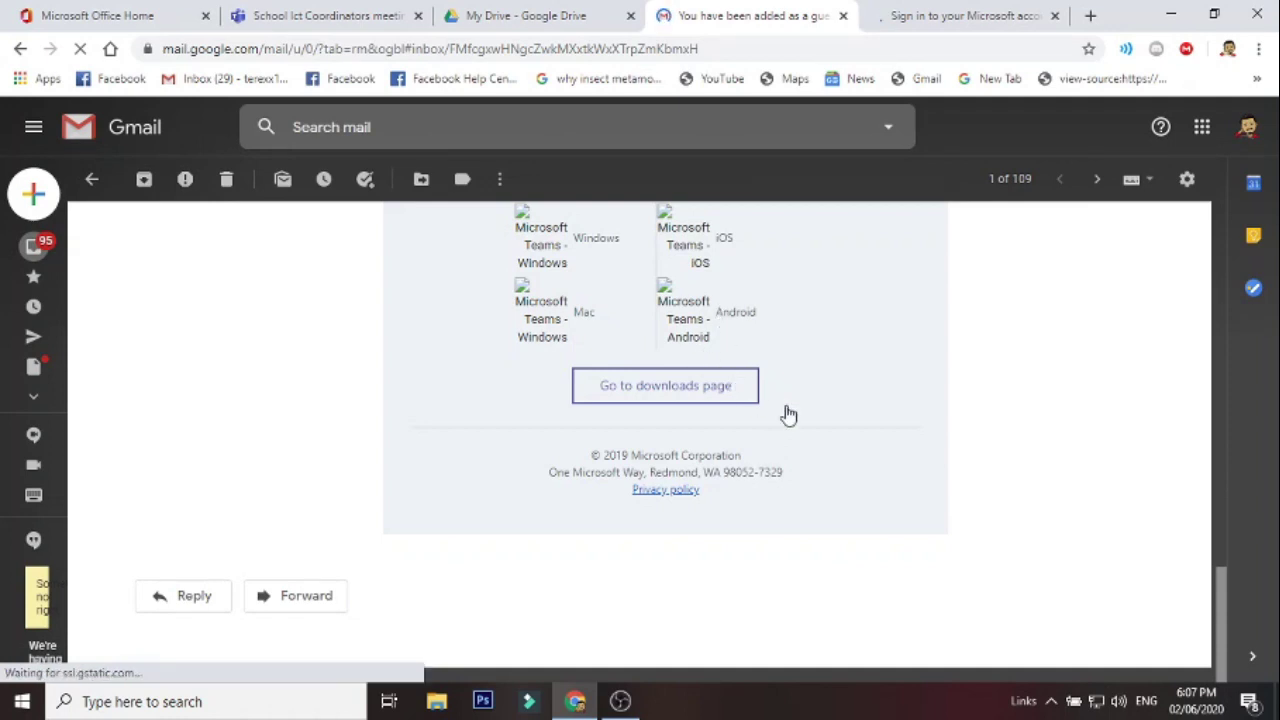
scroll(760, 395, "up", 4)
scroll(757, 393, "up", 3)
scroll(757, 393, "up", 5)
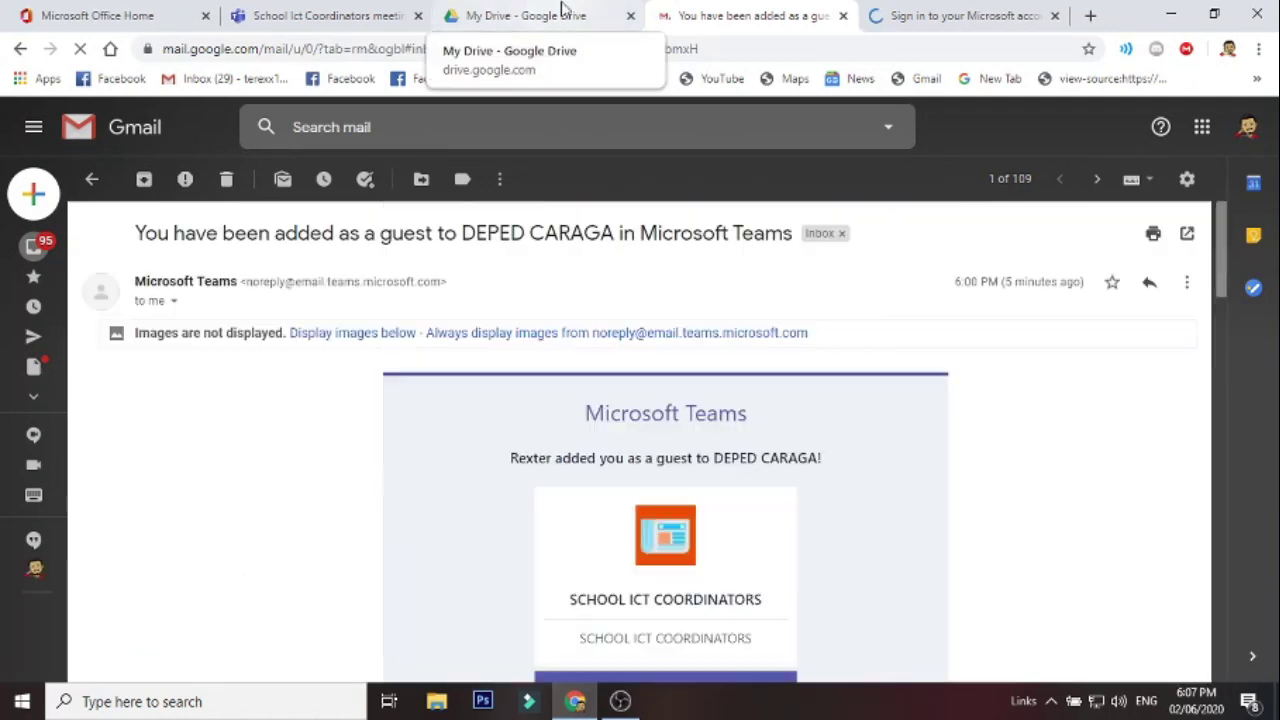
left_click(563, 15)
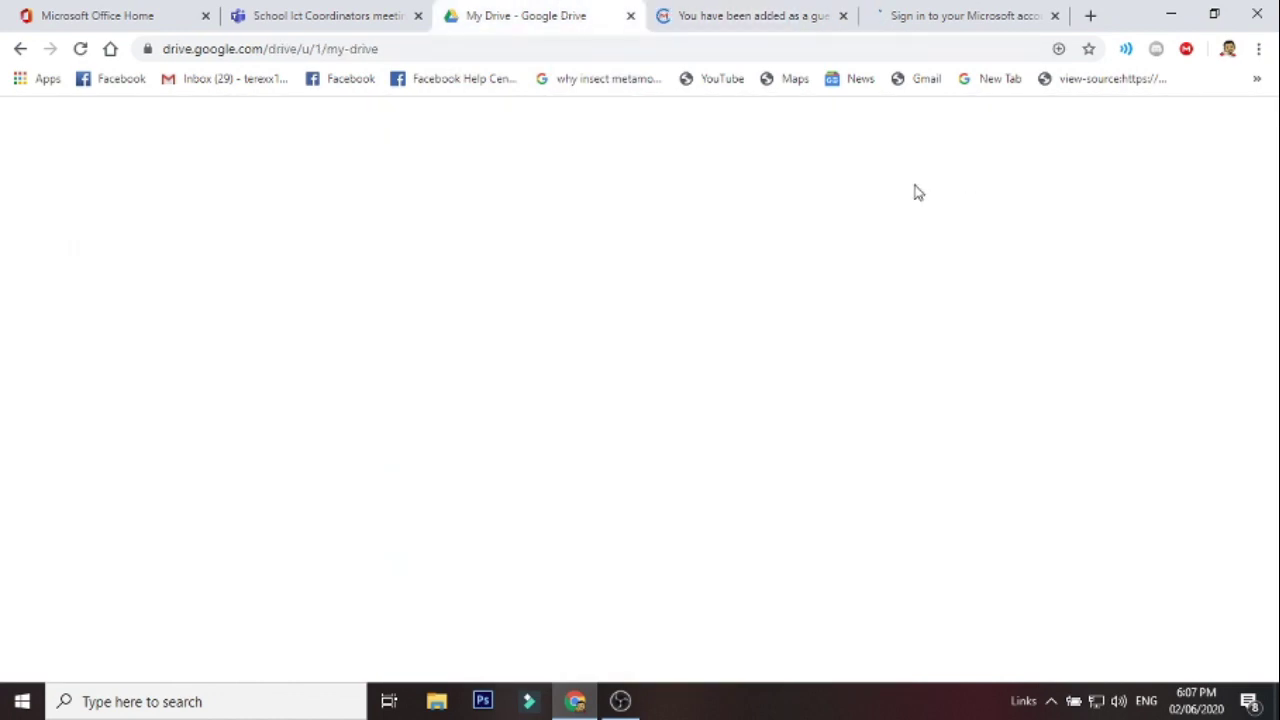
- In the School Ict Coordinators meeting, view a suggested person's profile card and options, then dismiss them
left_click(398, 10)
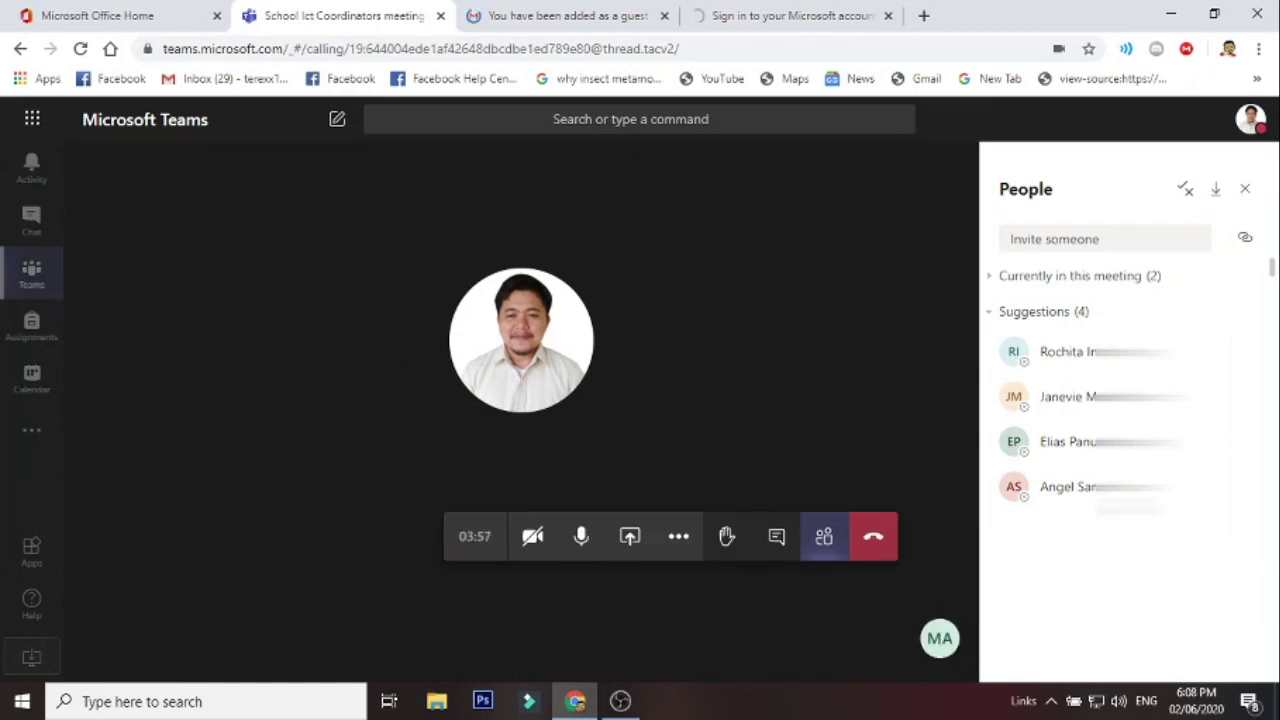
left_click(1231, 502)
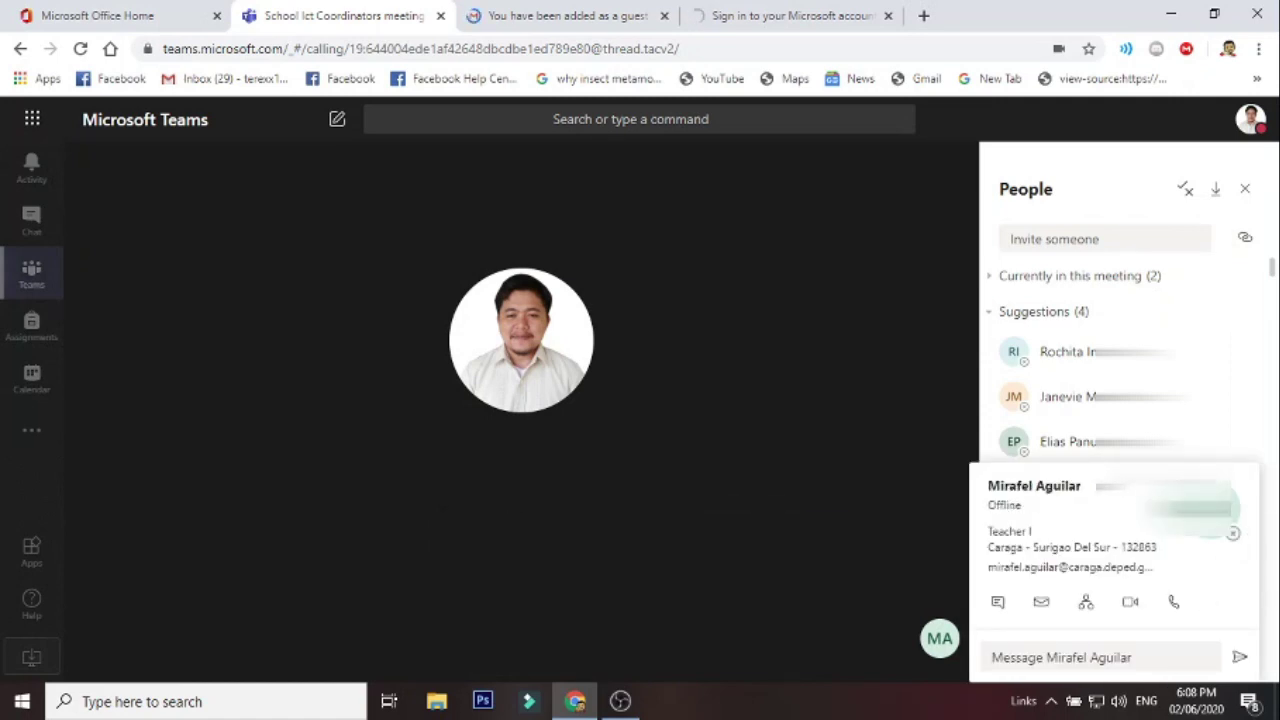
key("Escape")
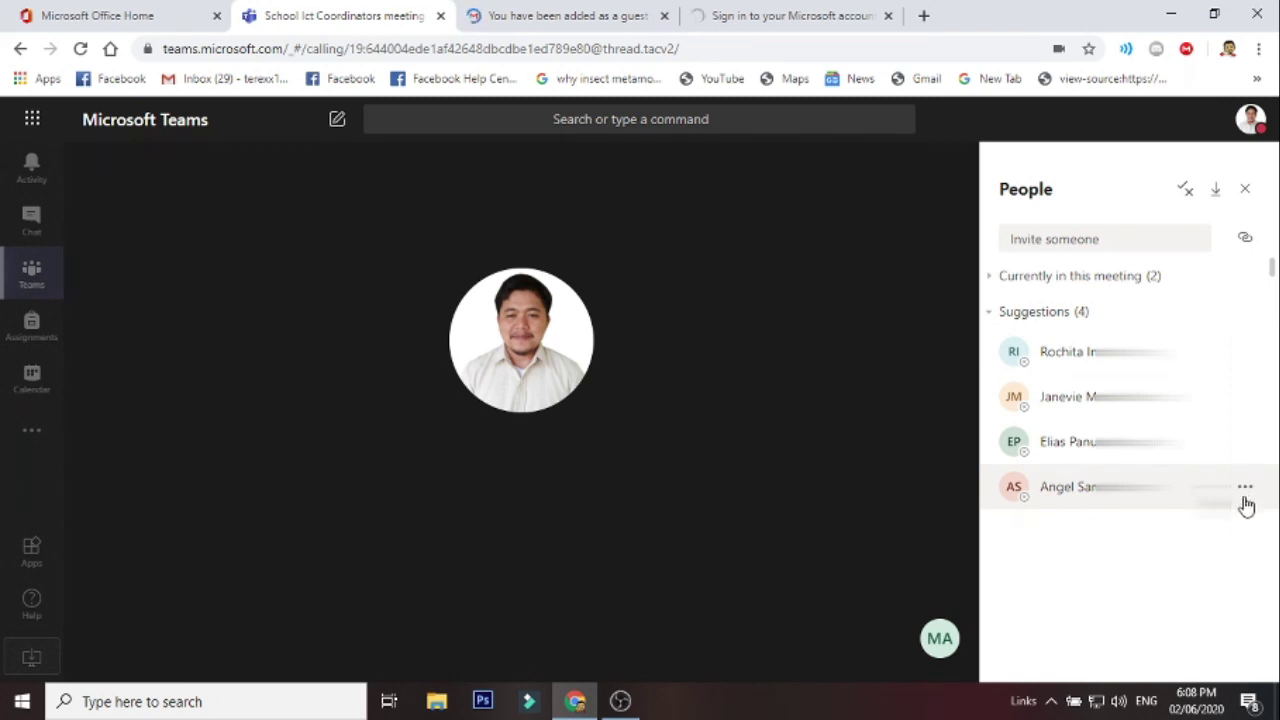
left_click(1245, 500)
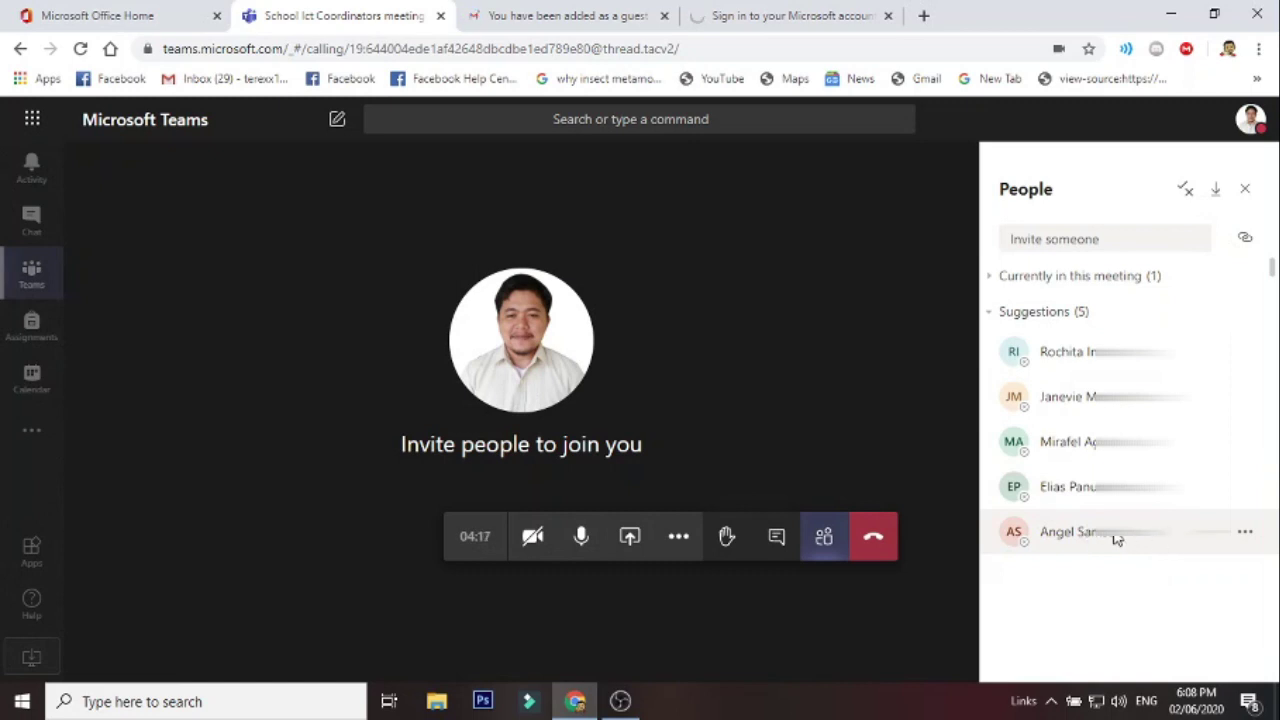
left_click(1245, 533)
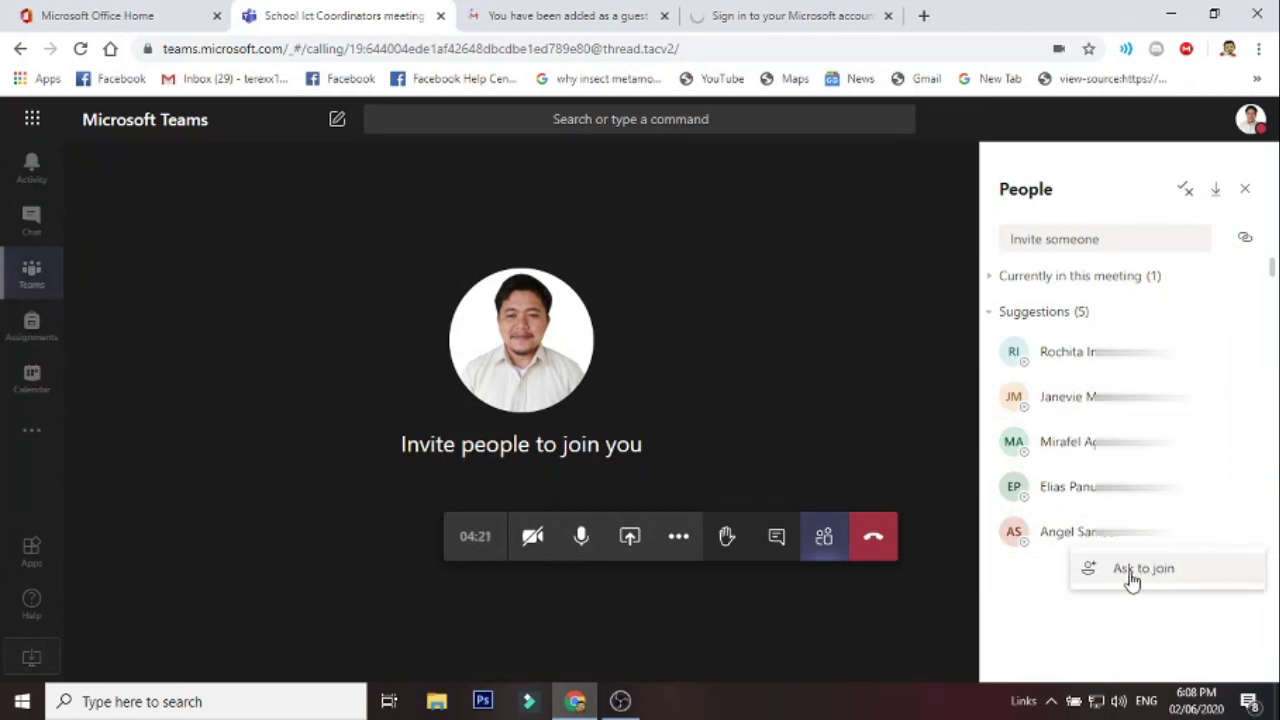
left_click(1090, 562)
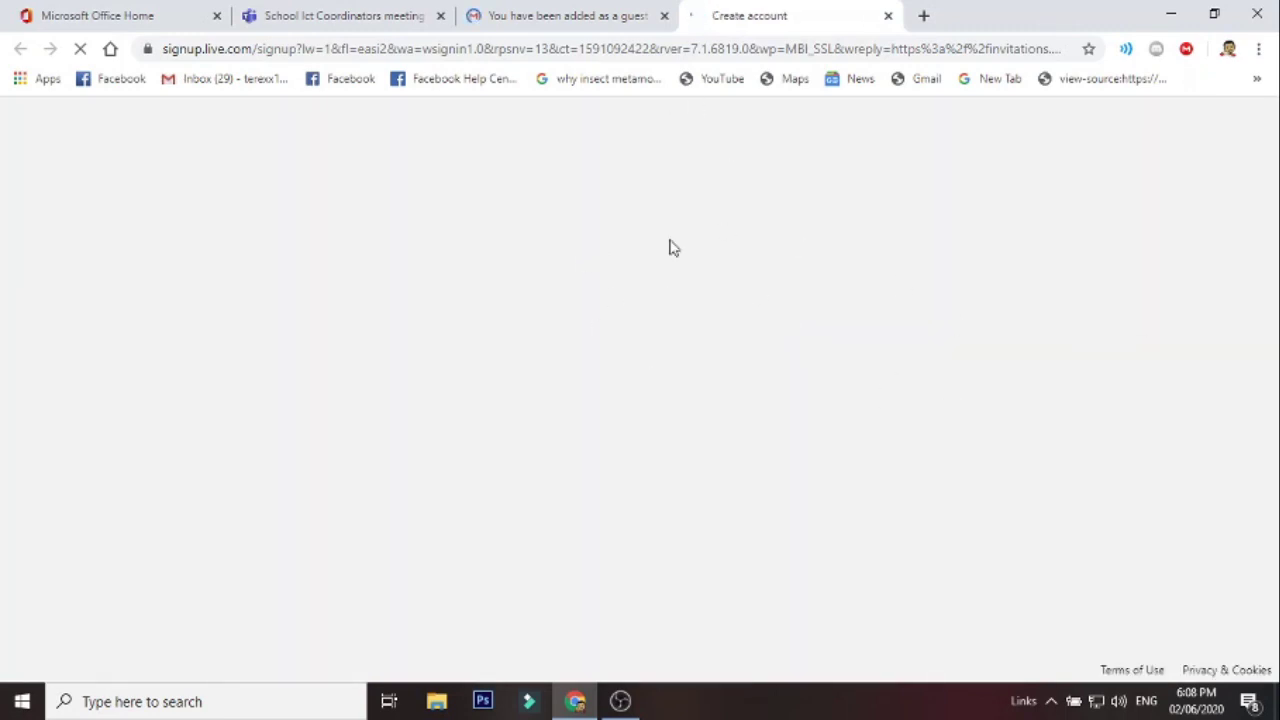
- Recheck the invitation email, then continue past the first Create account page
left_click(612, 16)
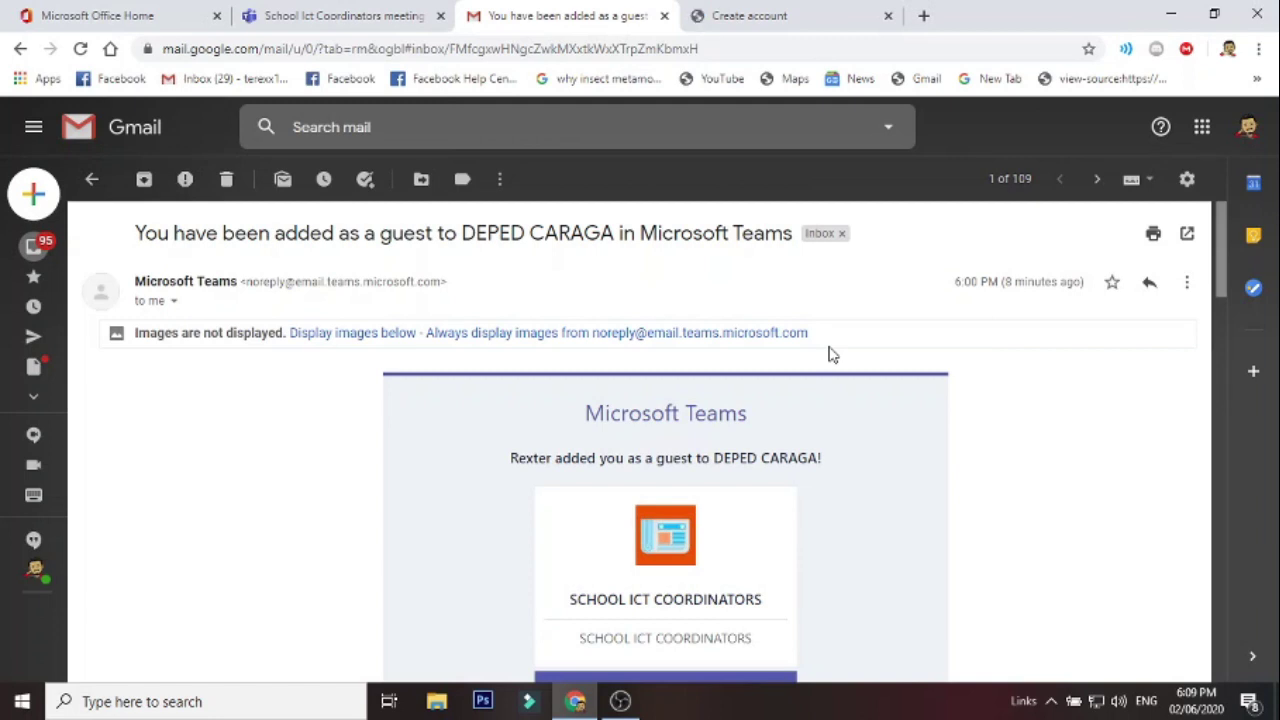
left_click(801, 28)
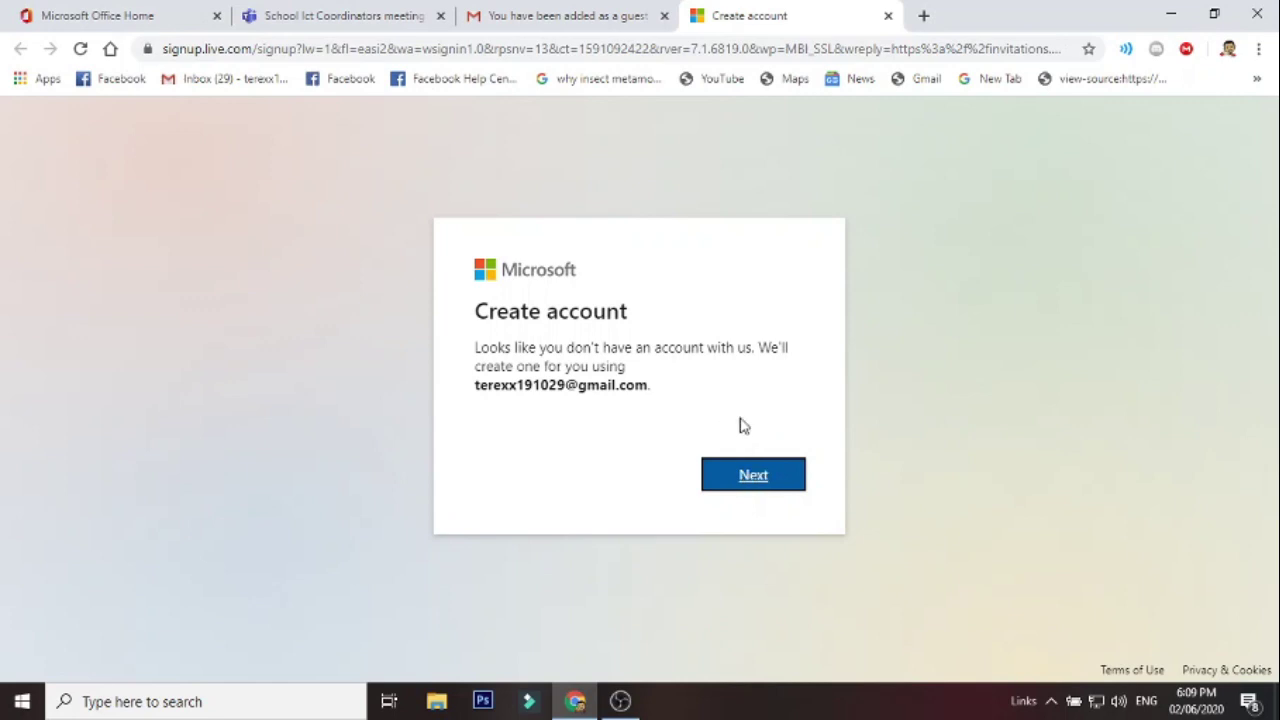
left_click(771, 488)
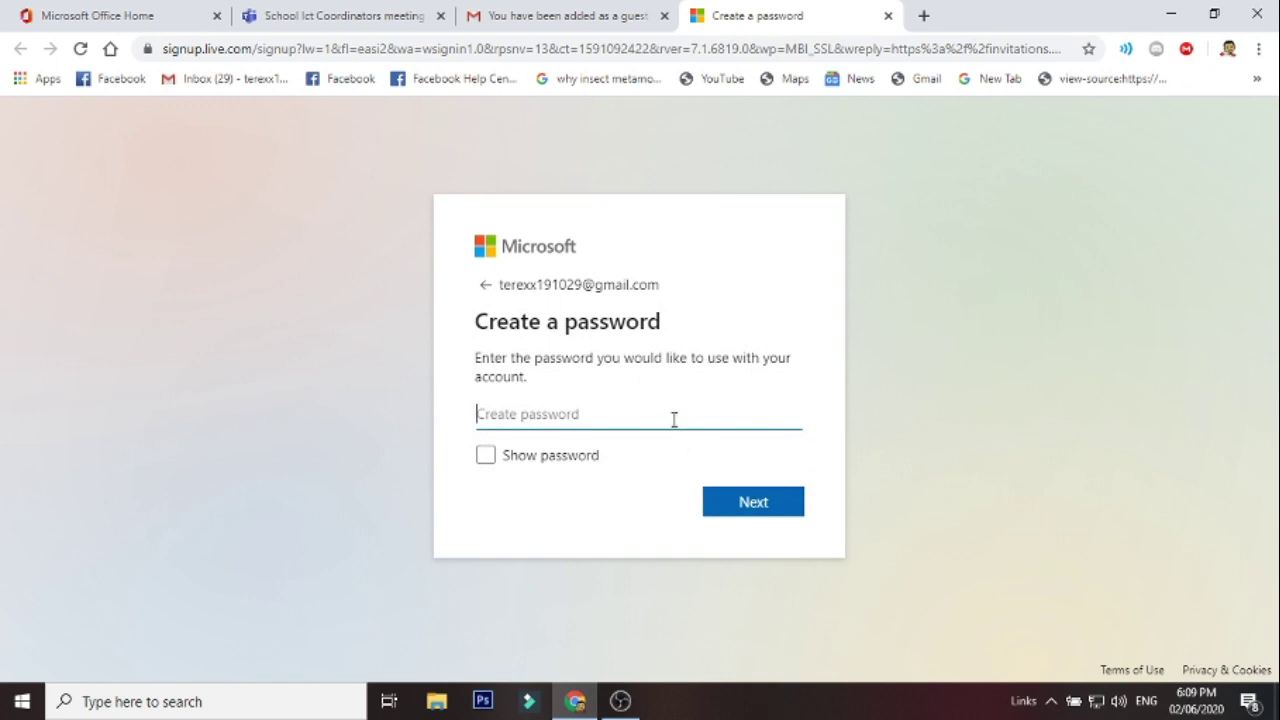
- Enter a new account password, correcting a typo, and submit it
type("•••")
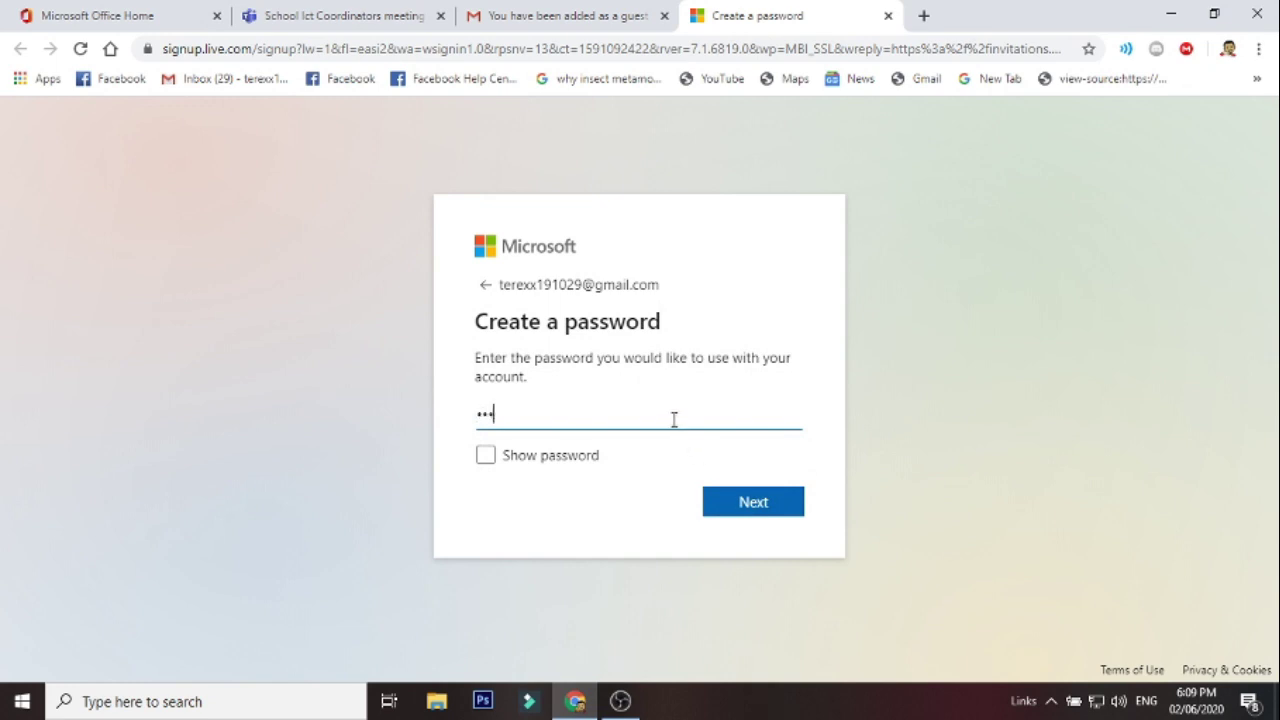
key("BackSpace")
key("BackSpace")
key("BackSpace")
type("••••")
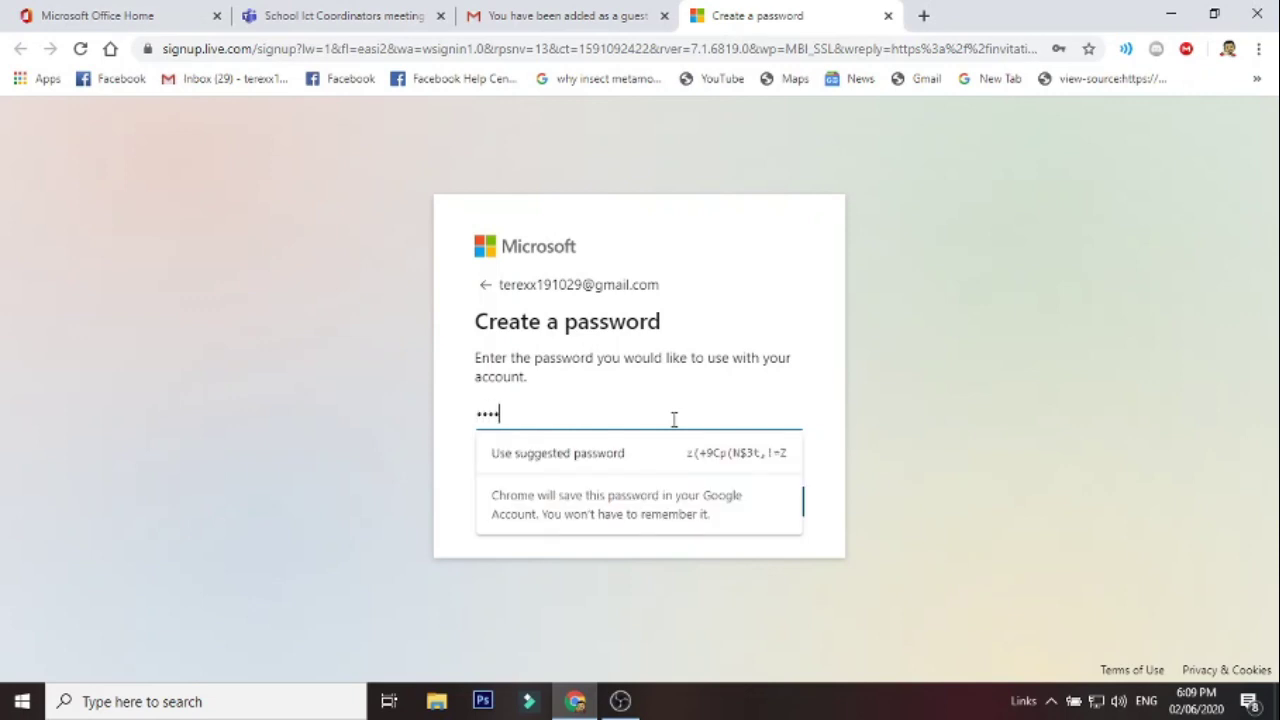
type("•••")
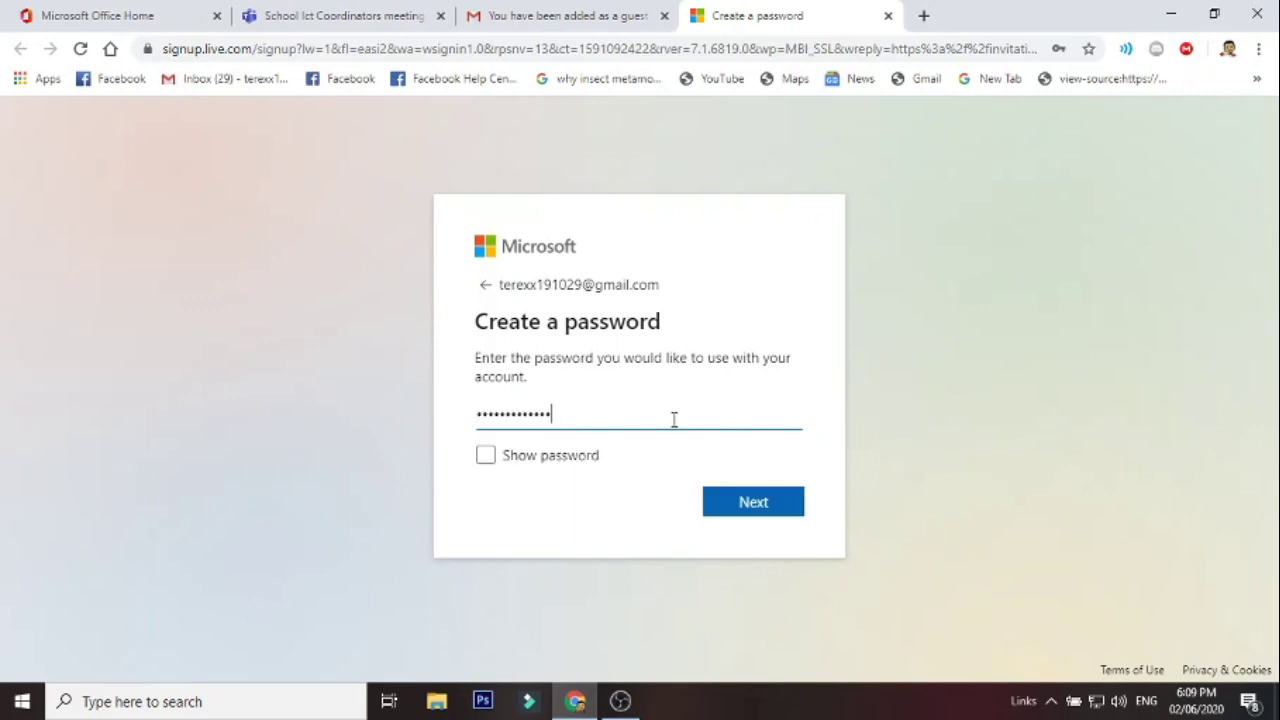
left_click(757, 503)
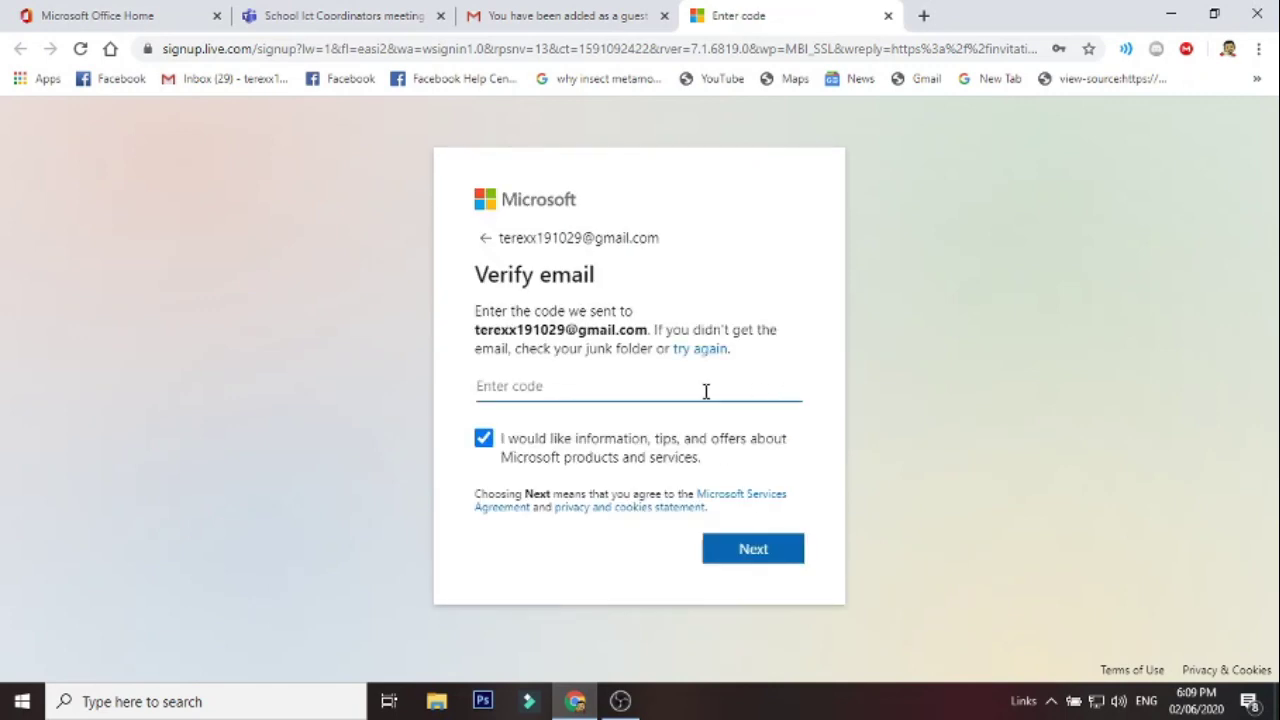
- Repeatedly check and reload the Gmail inbox for the verification code, then return to the Teams meeting
left_click(594, 20)
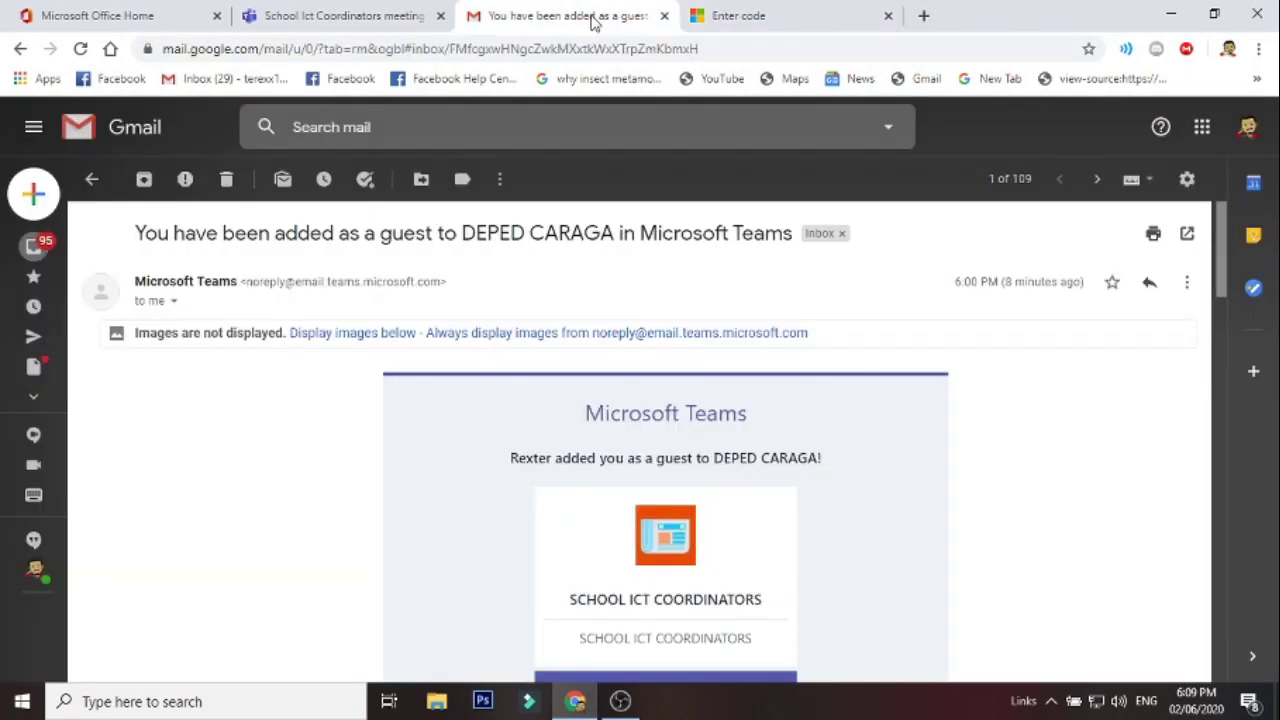
left_click(38, 247)
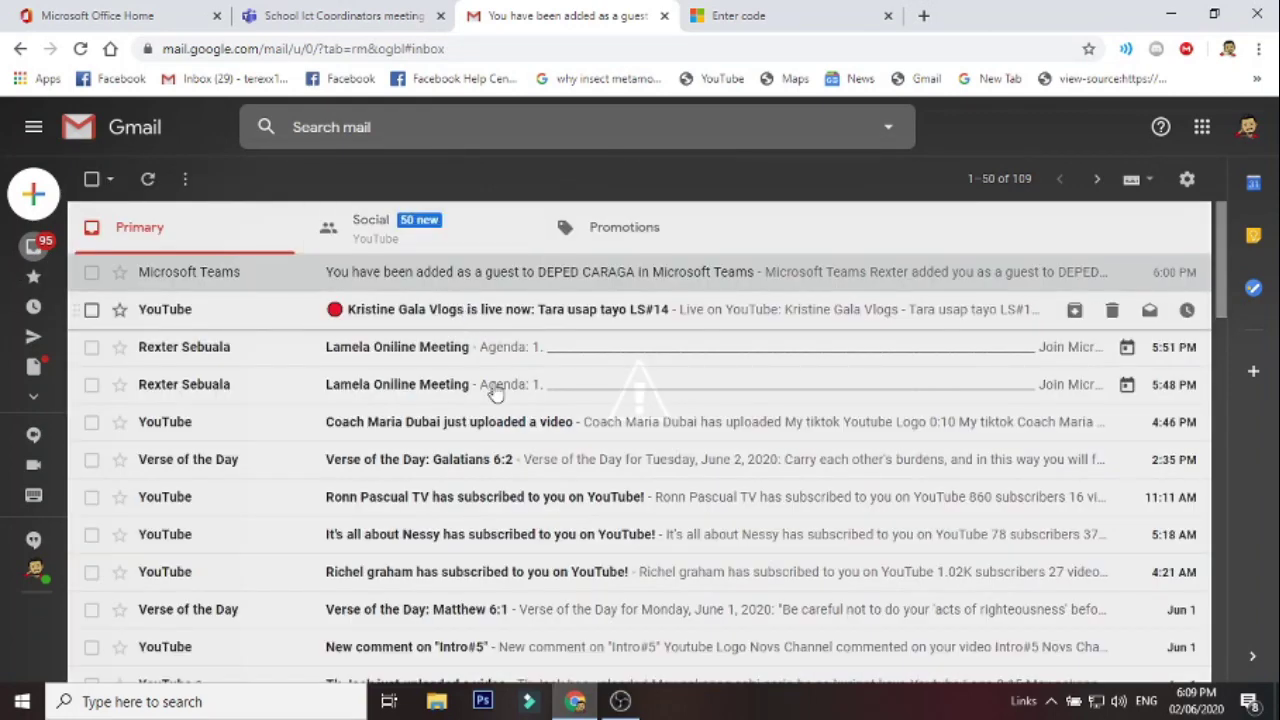
left_click(143, 127)
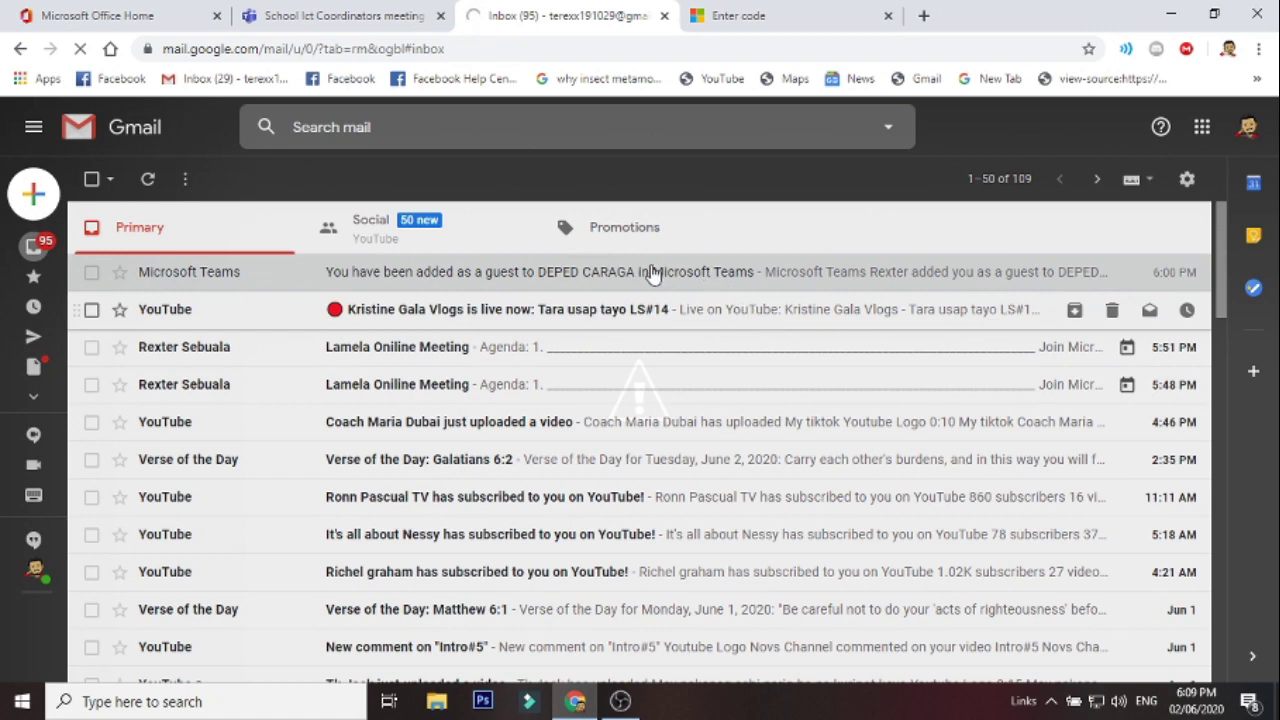
left_click(760, 14)
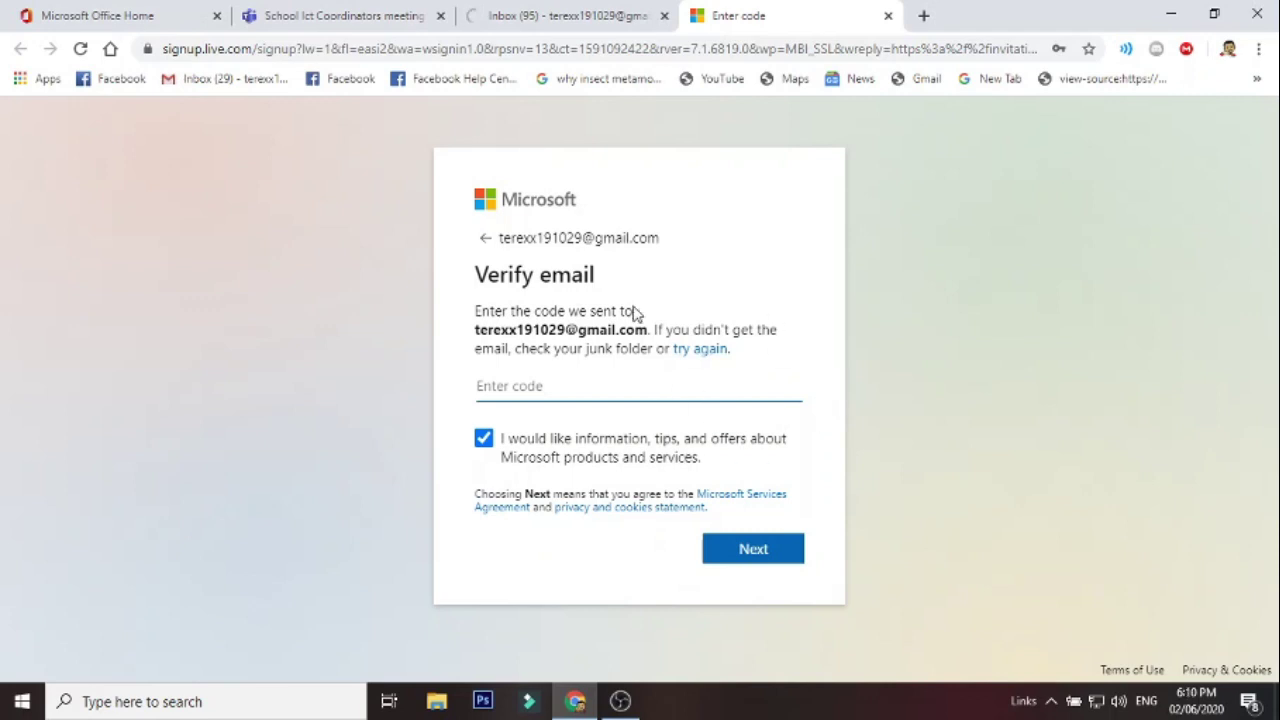
left_click(555, 18)
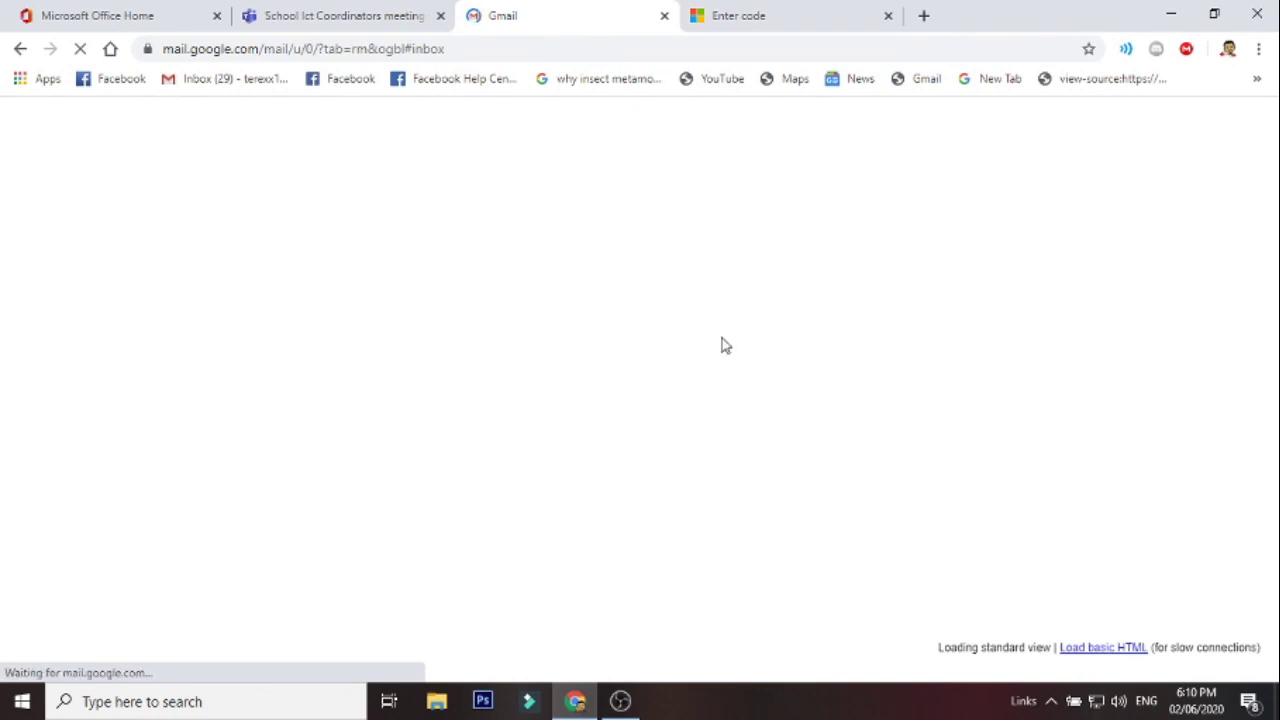
left_click(749, 14)
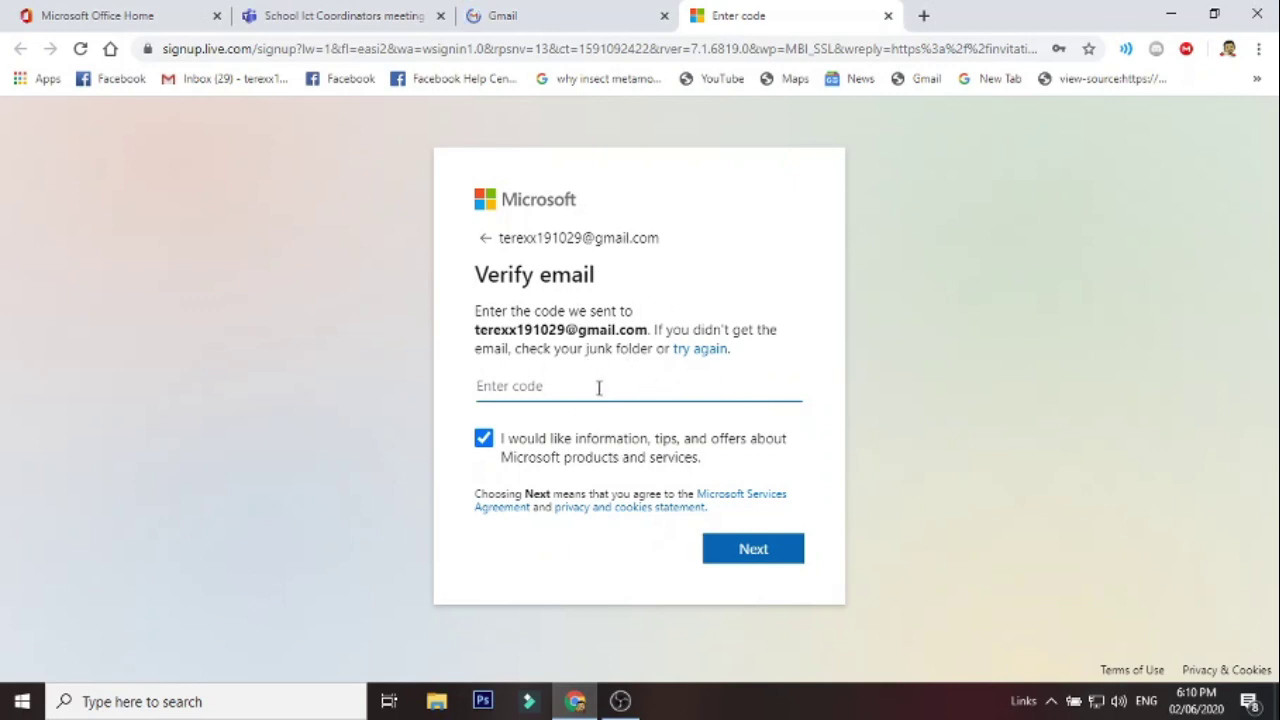
left_click(578, 17)
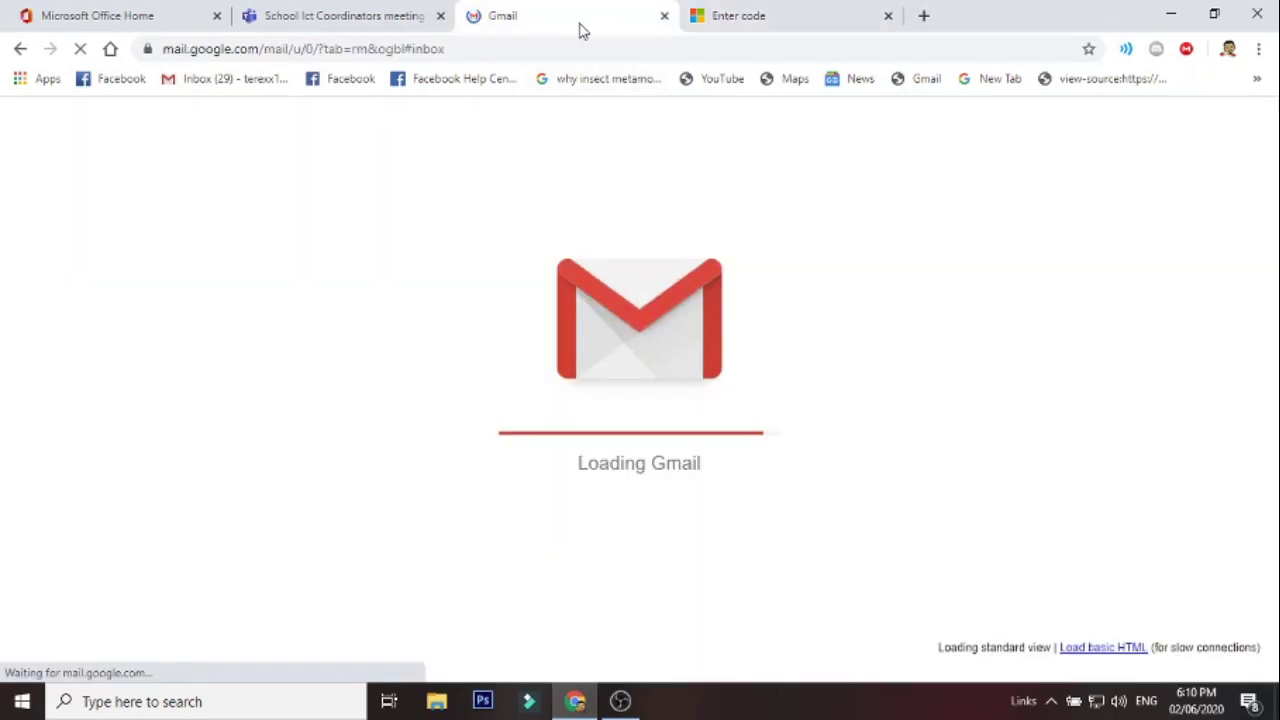
left_click(748, 24)
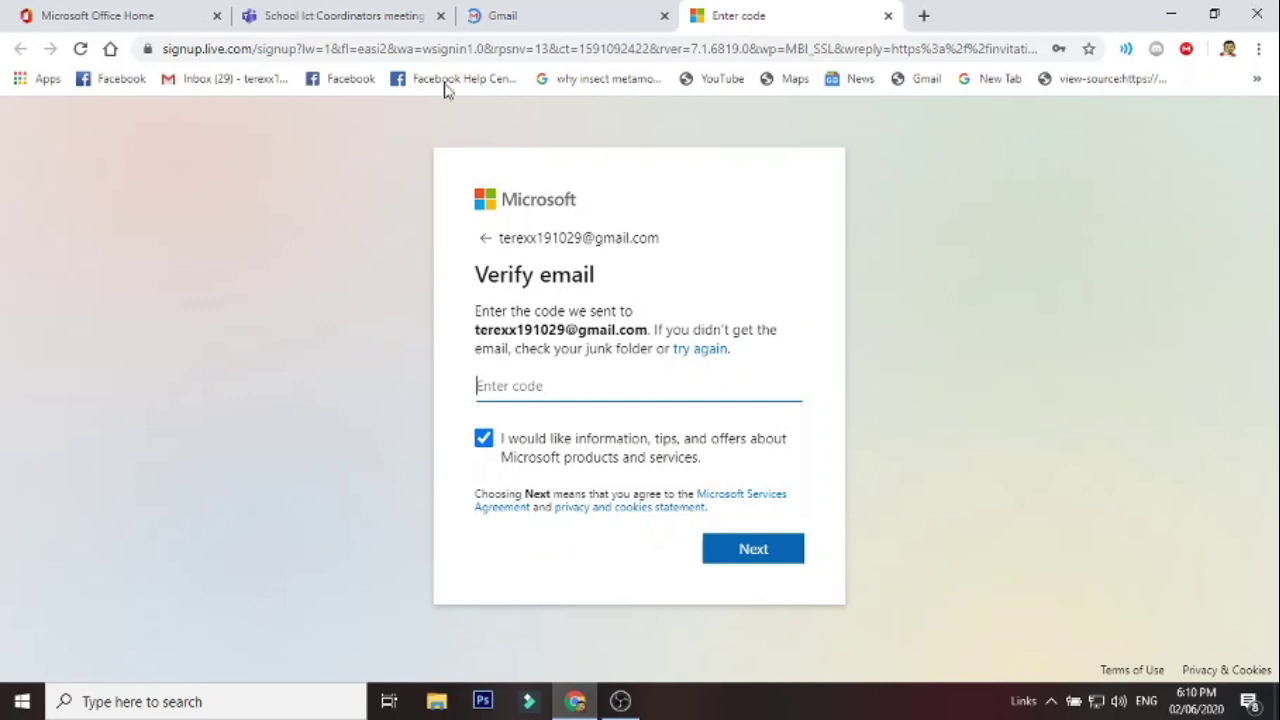
left_click(400, 11)
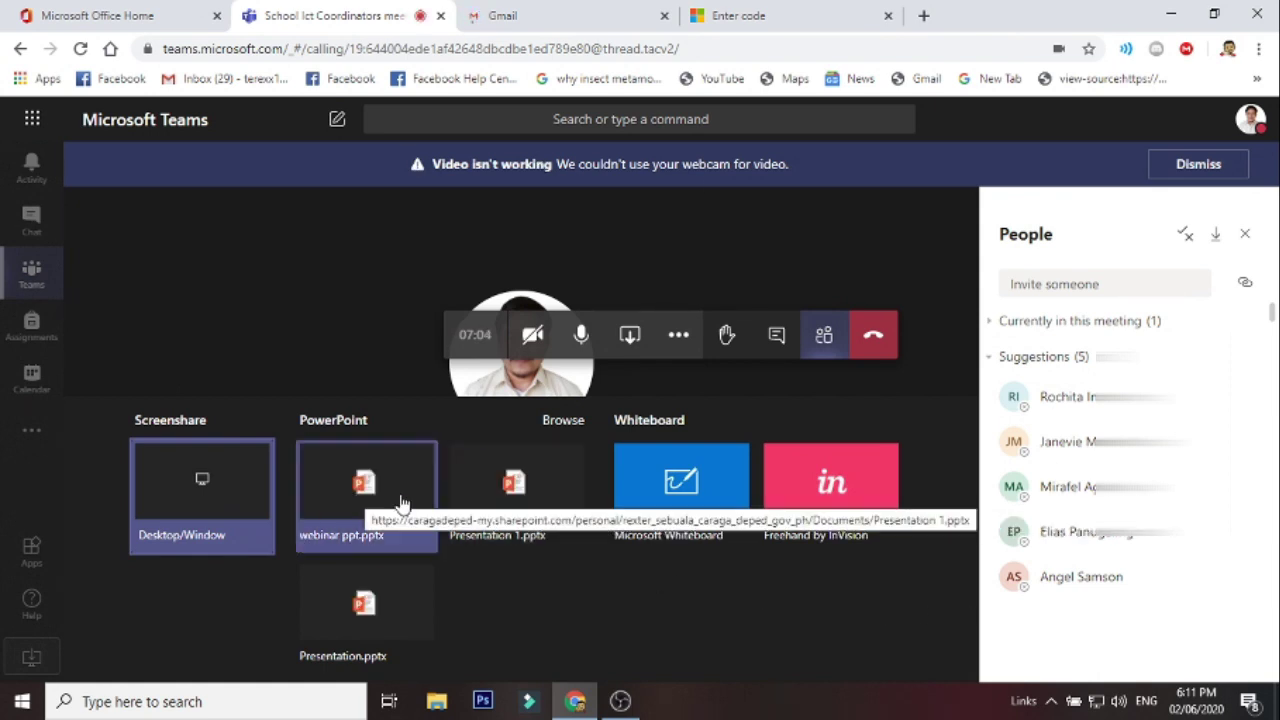
- Keep checking the loading Gmail inbox for the code between the Verify email page and the meeting
left_click(389, 603)
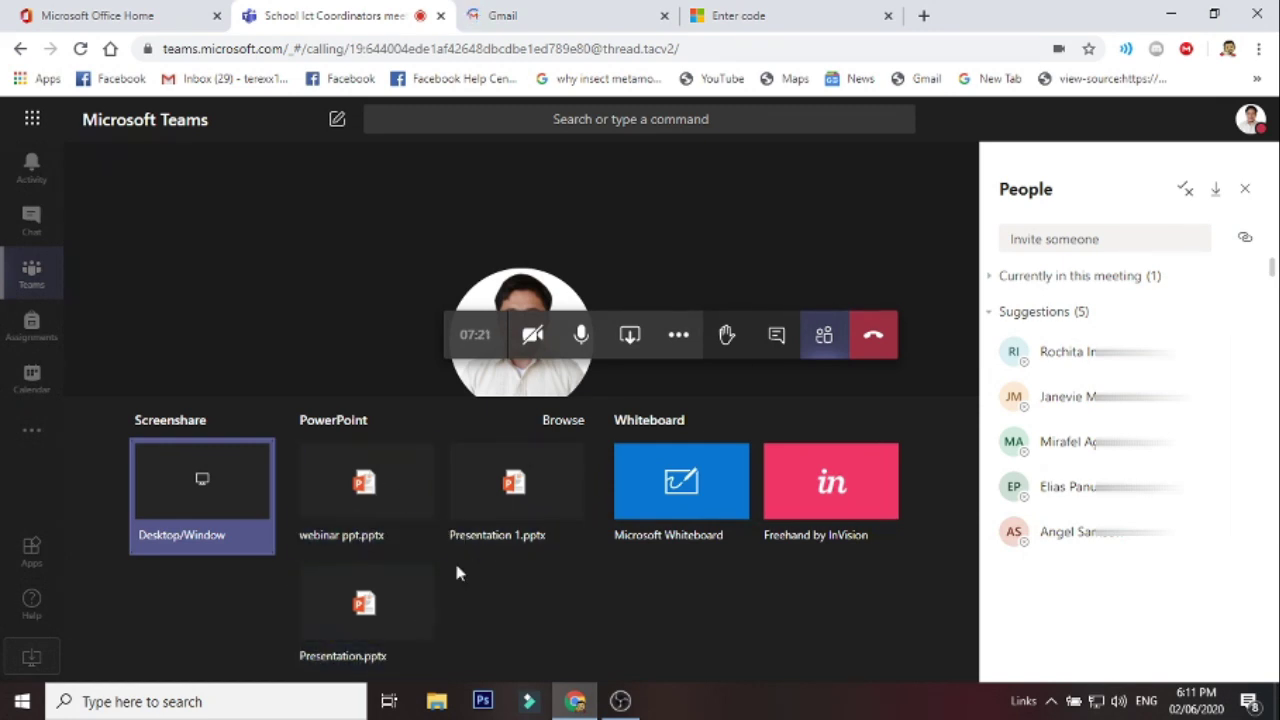
left_click(564, 15)
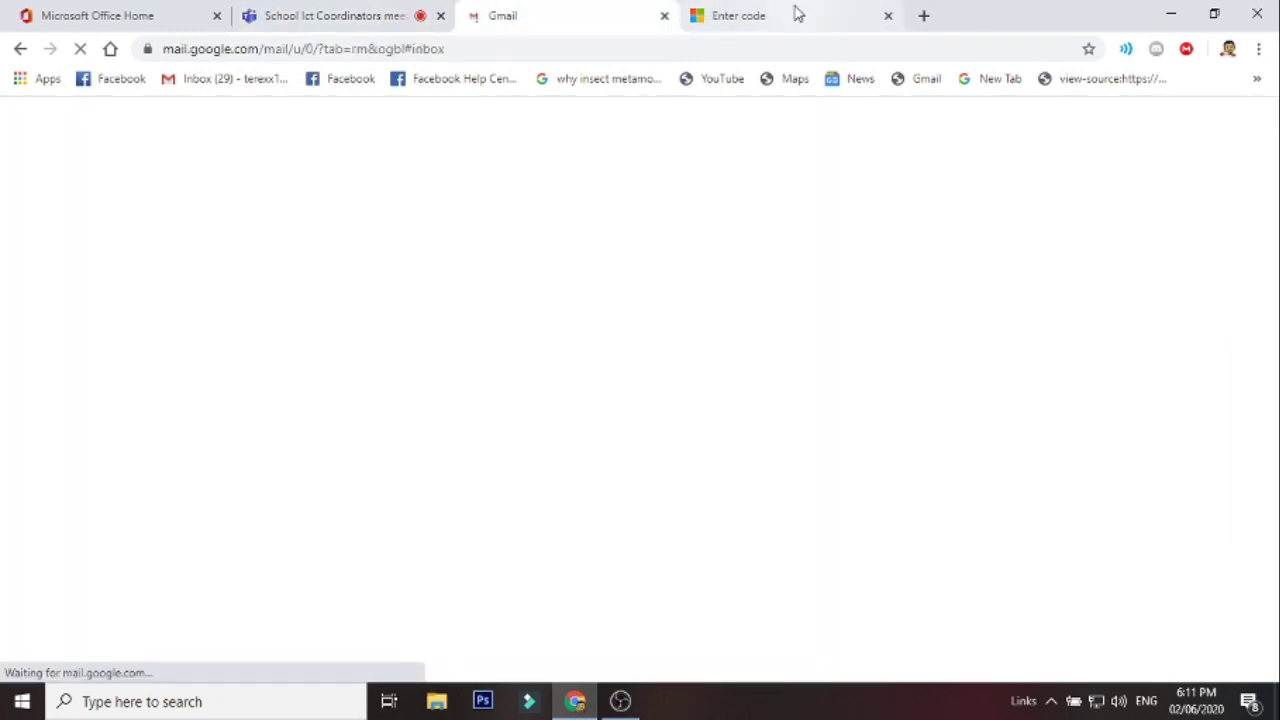
left_click(797, 12)
left_click(562, 8)
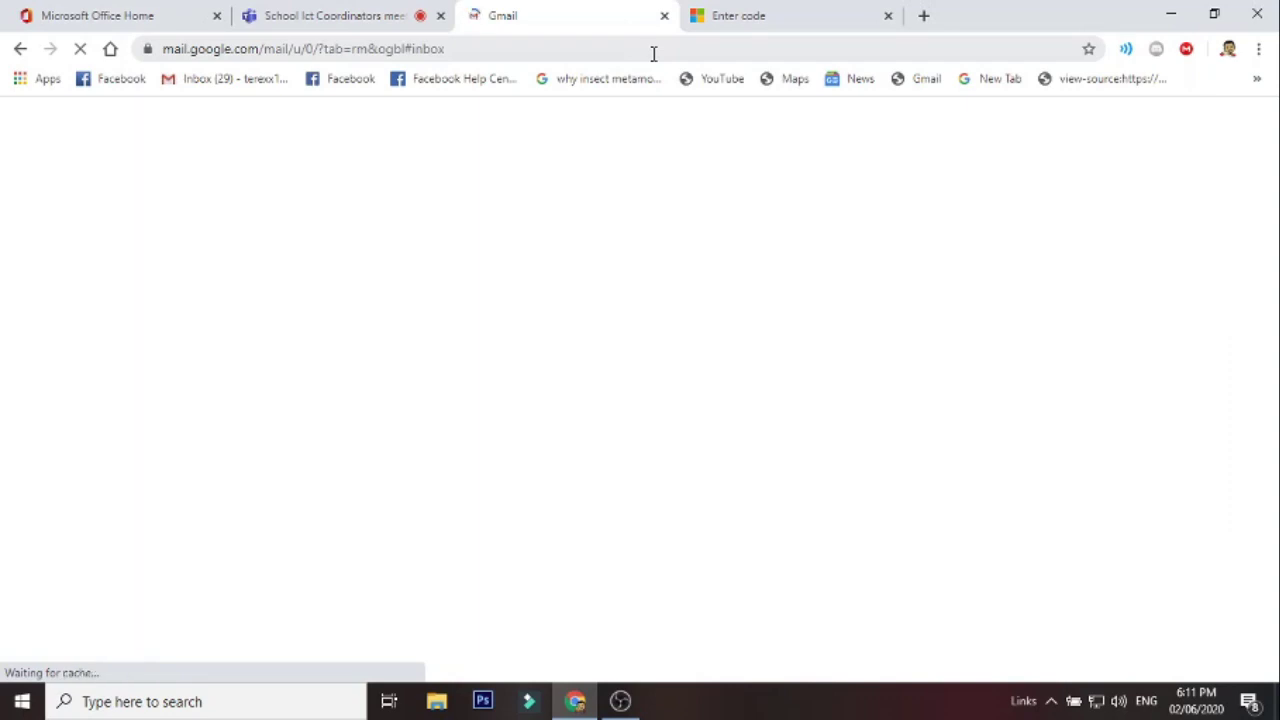
left_click(350, 12)
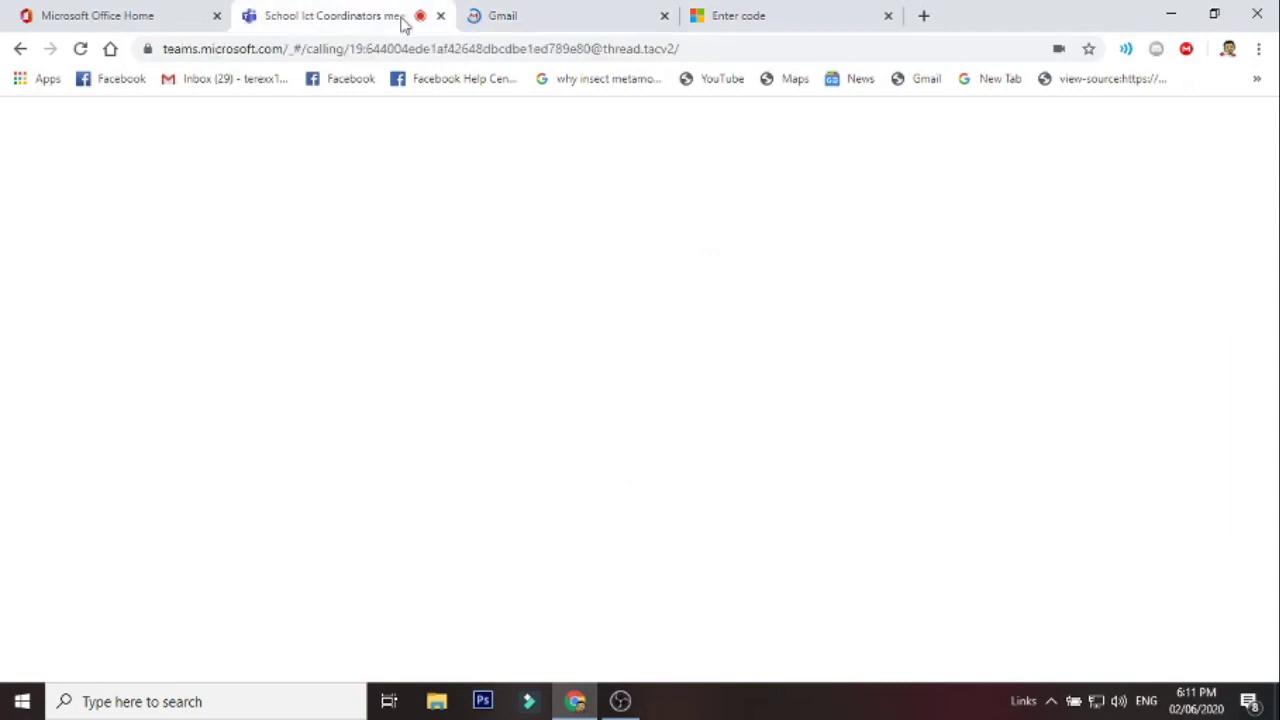
left_click(563, 17)
left_click(380, 15)
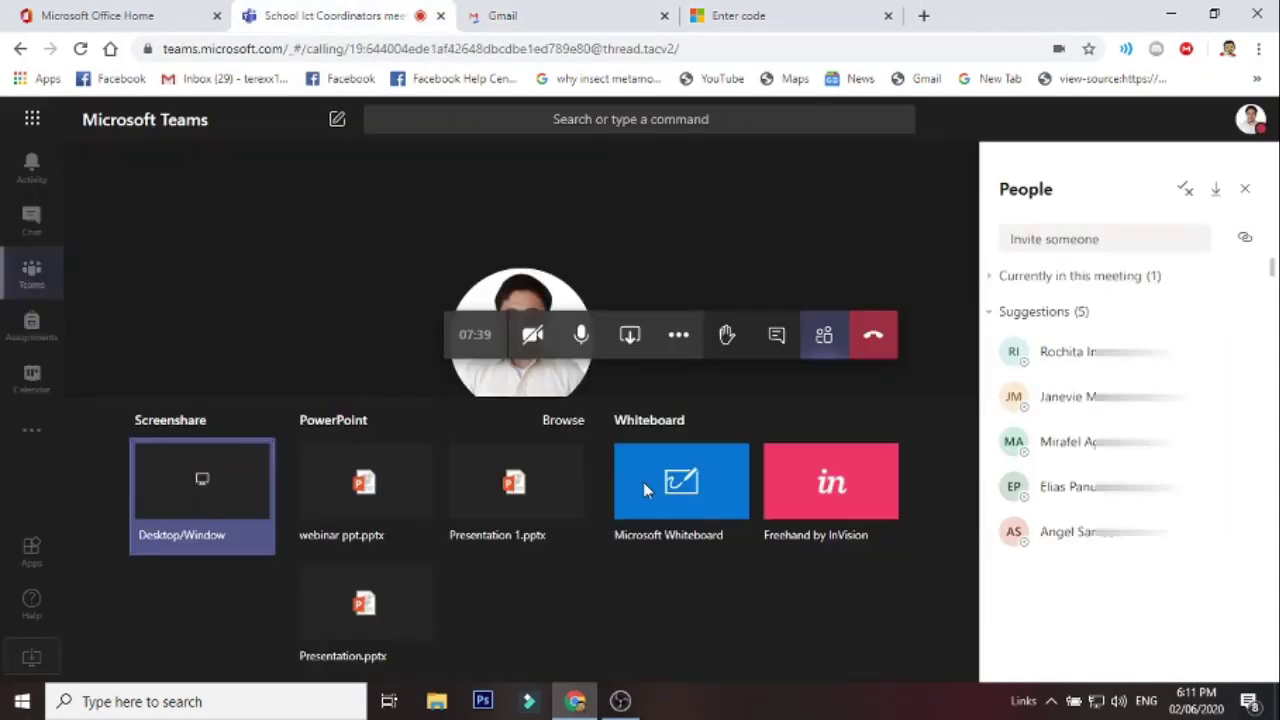
- Bring up and minimize OBS, then close the meeting's share tray
left_click(620, 701)
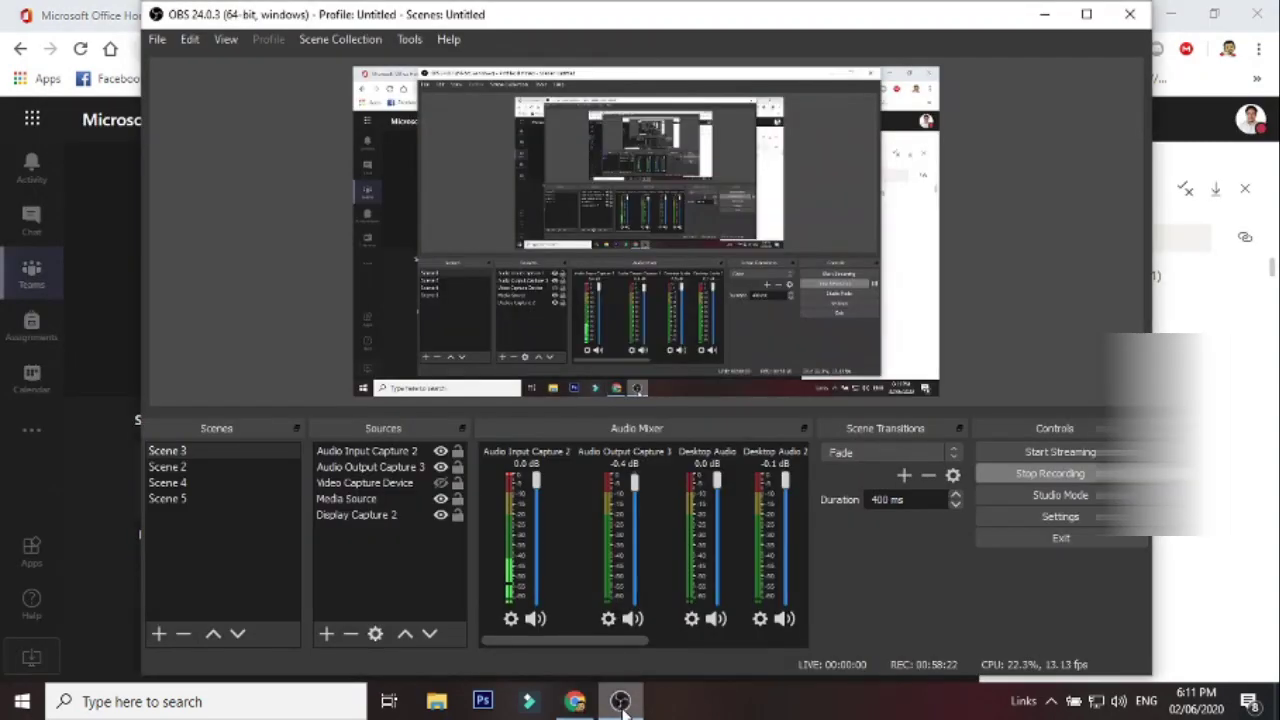
left_click(620, 701)
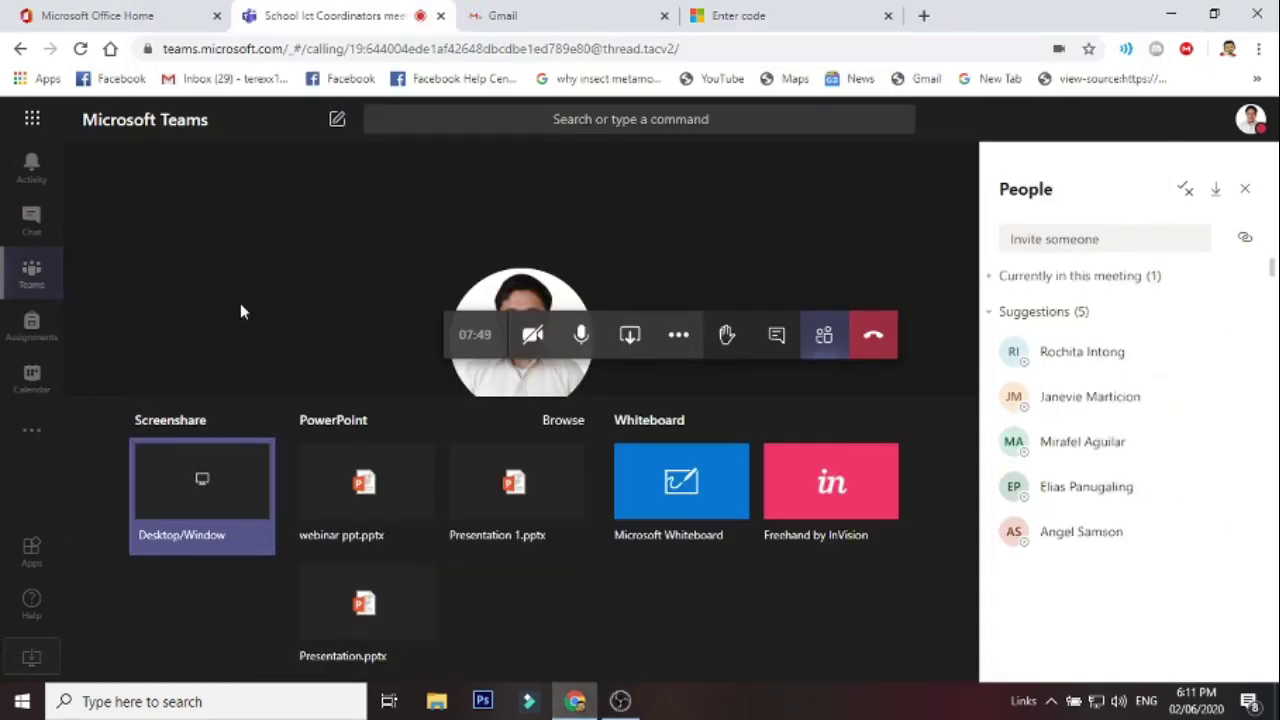
left_click(300, 540)
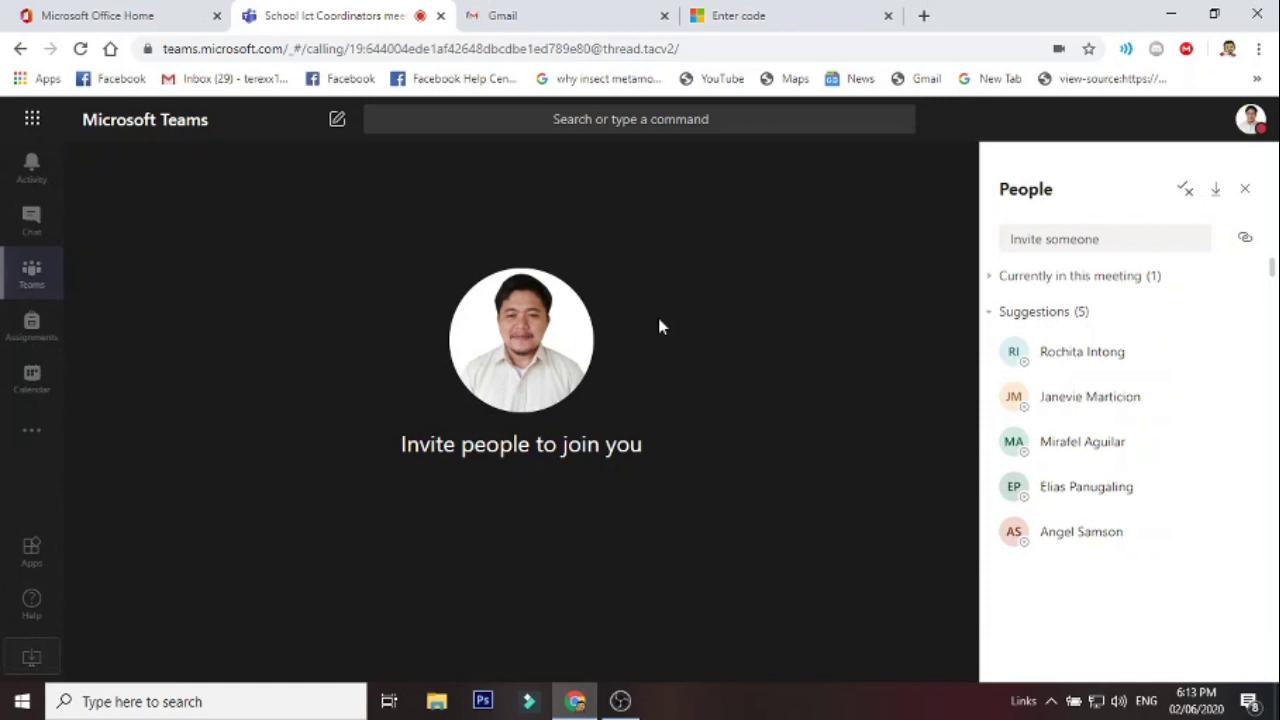
- Switch from the Teams meeting to the Gmail tab
left_click(583, 12)
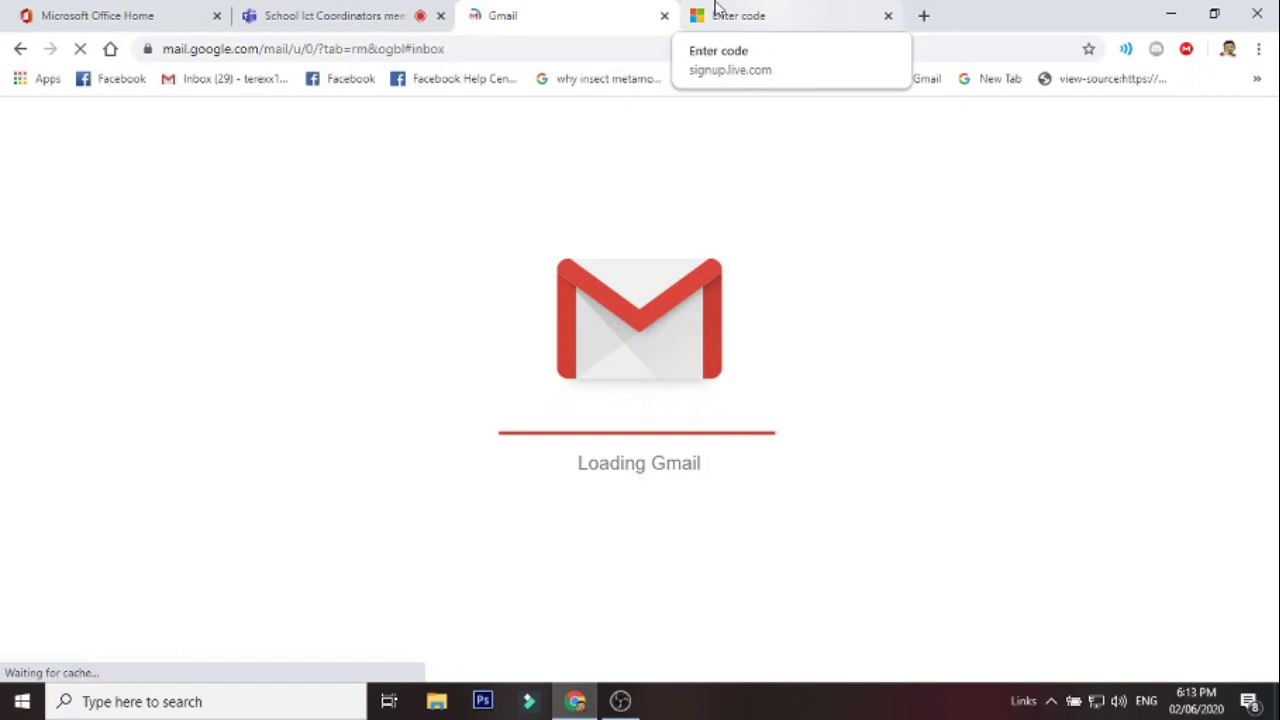
- Wait for the Gmail inbox to show the code, checking the Verify email page and Teams call meanwhile
left_click(789, 15)
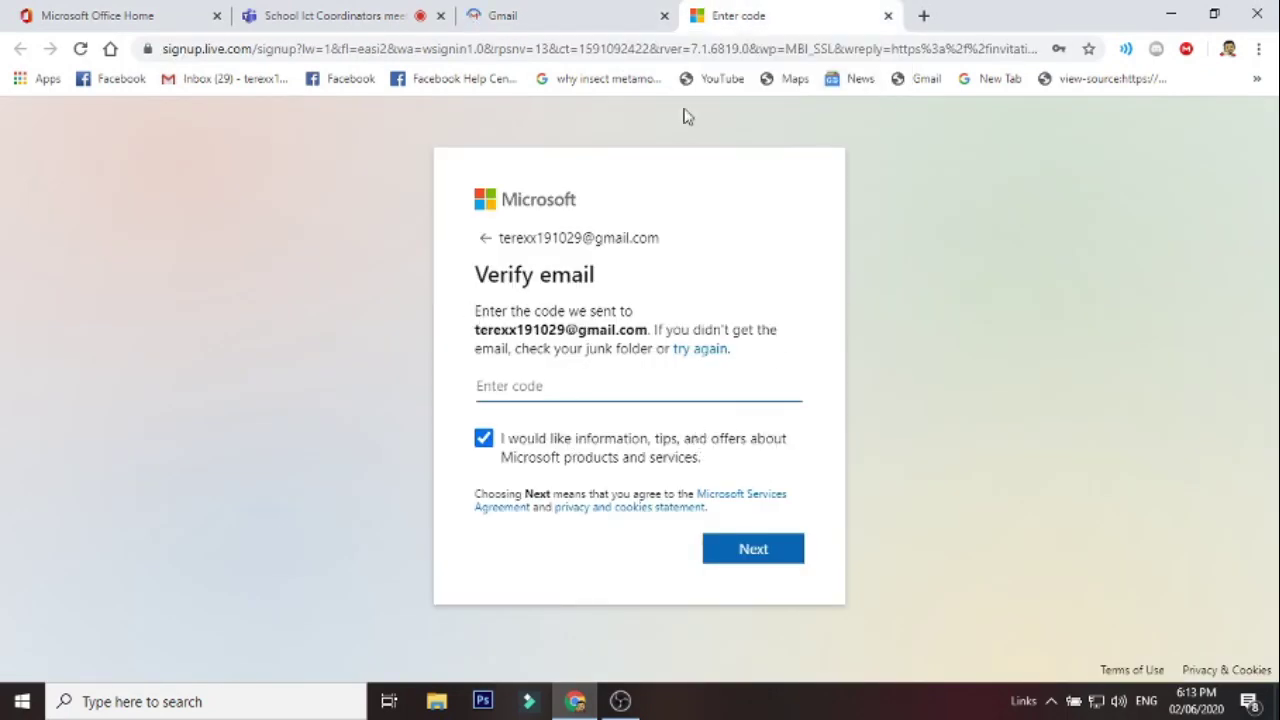
left_click(591, 12)
left_click(425, 8)
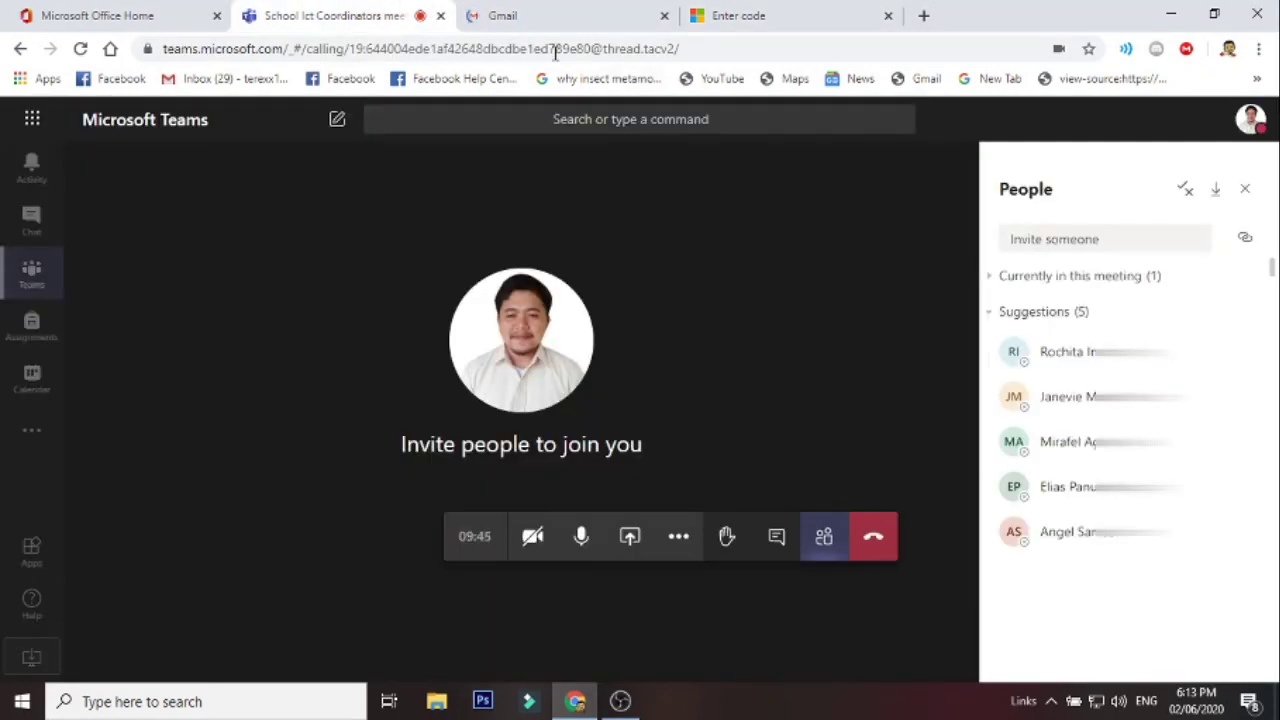
left_click(580, 12)
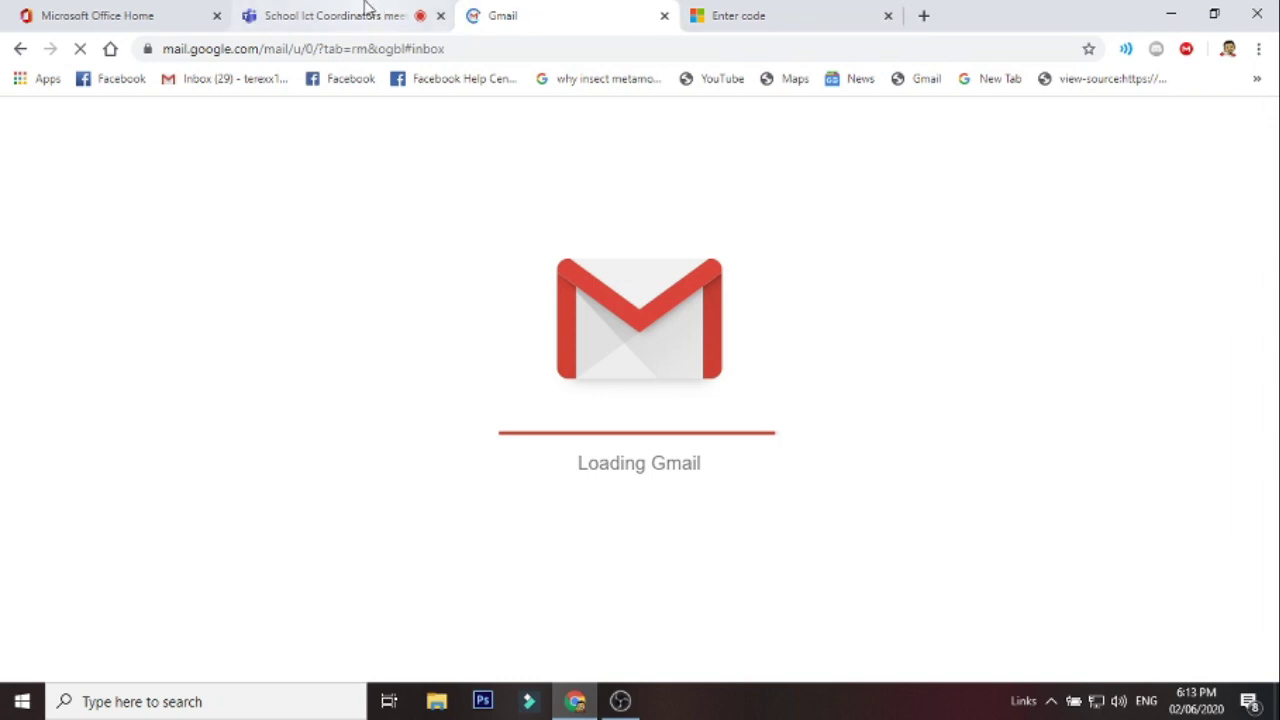
left_click(365, 10)
left_click(563, 14)
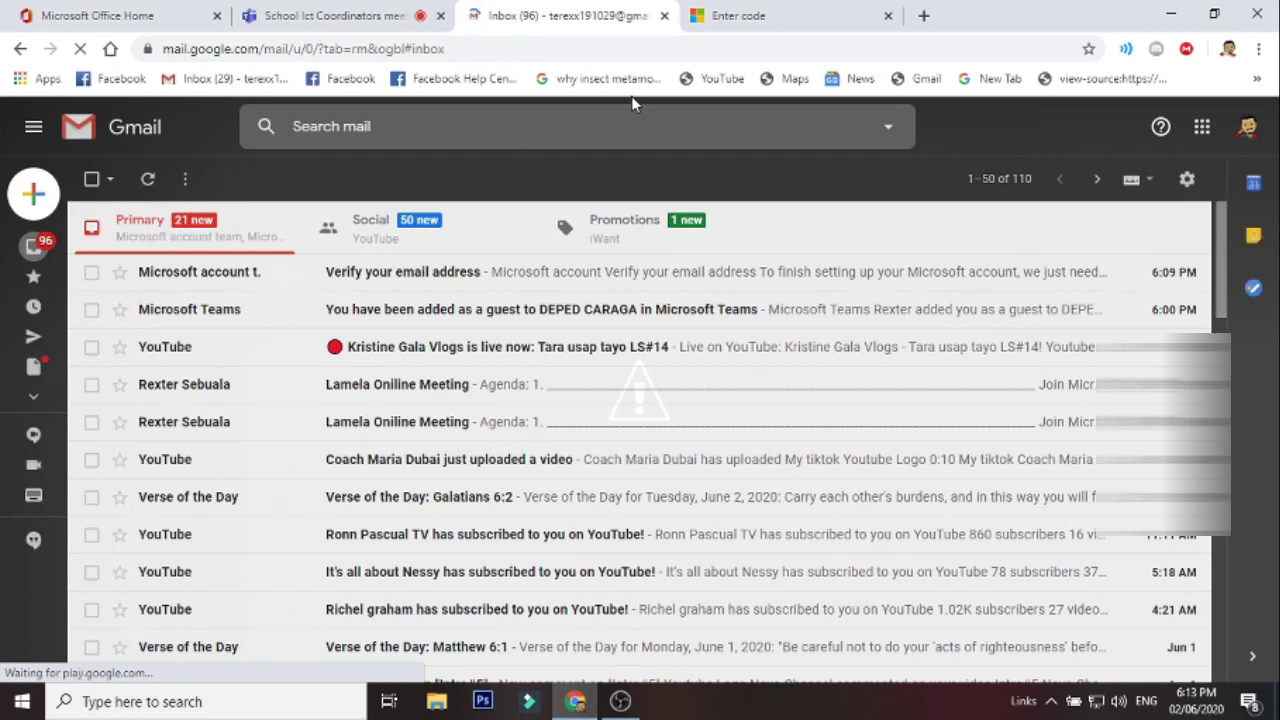
left_click(750, 16)
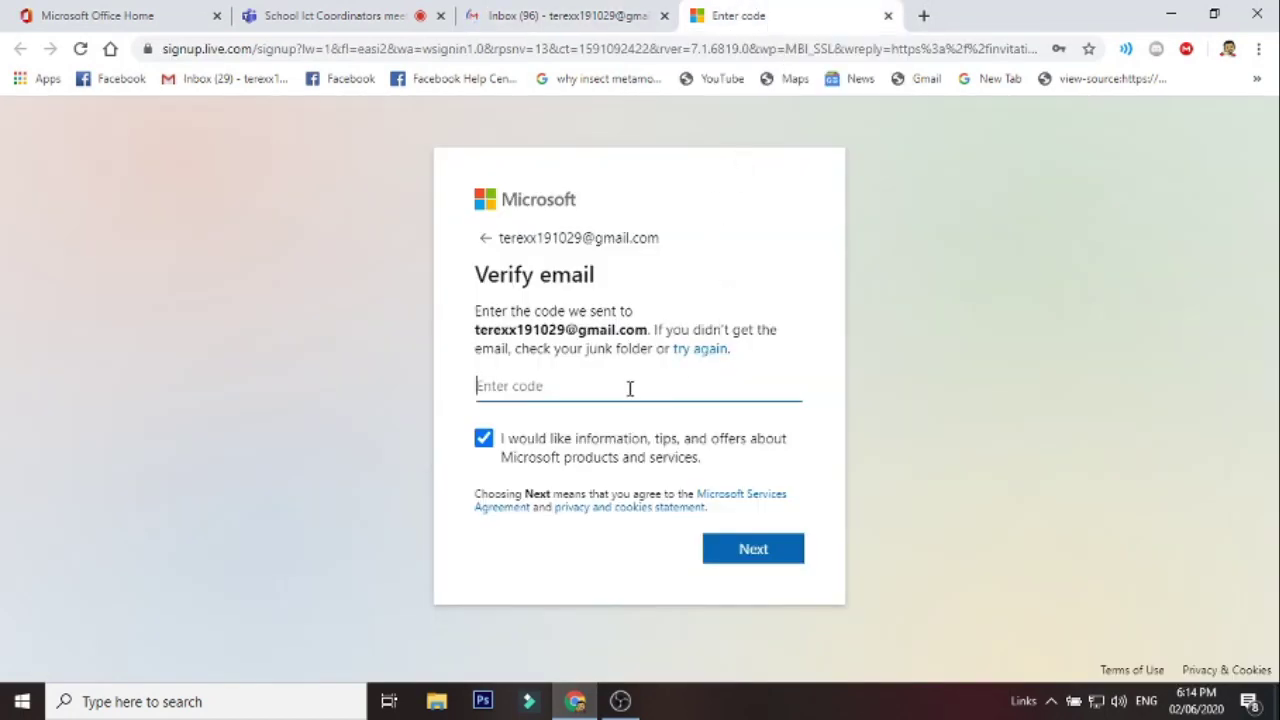
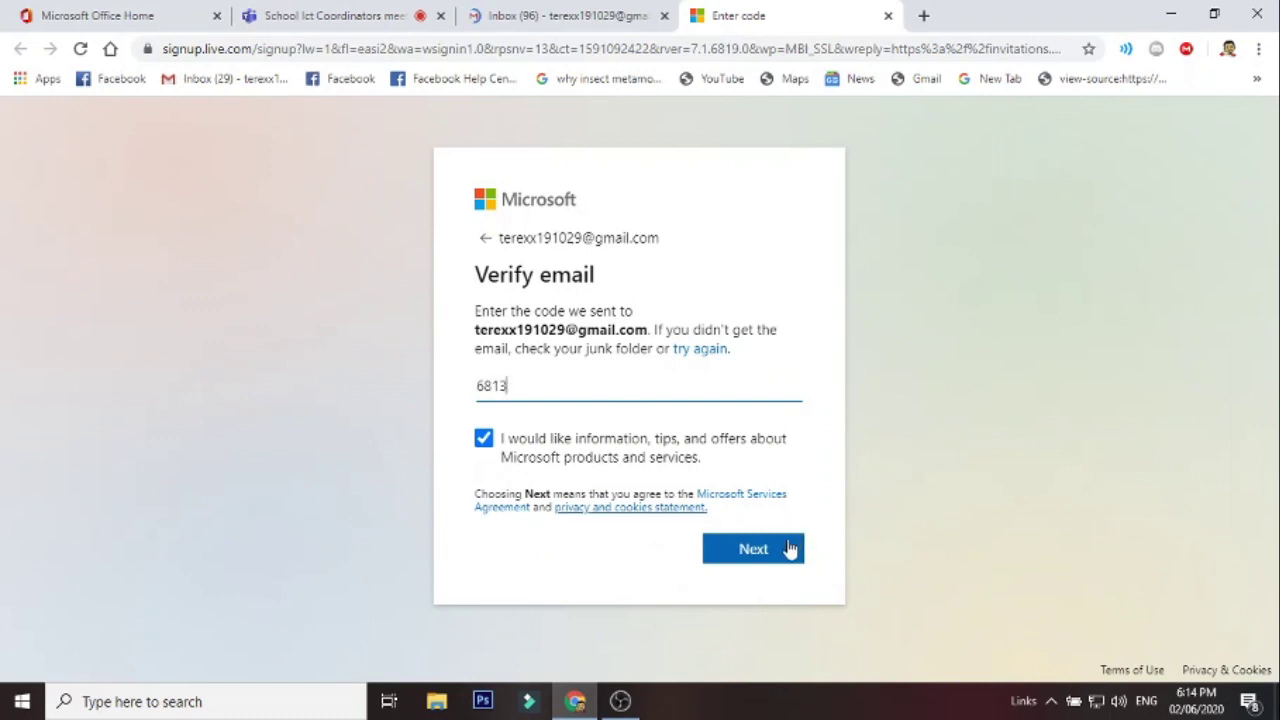
left_click(785, 554)
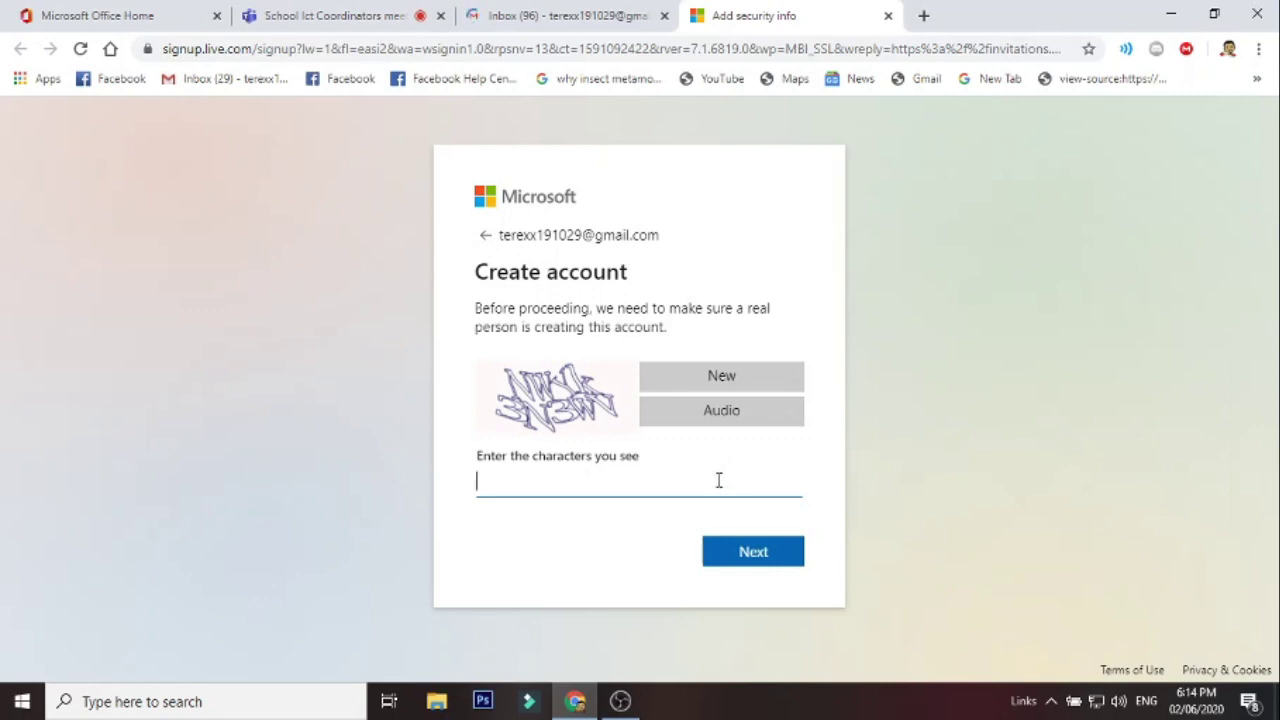
- After briefly trying the audio challenge, answer the picture captcha with 'YP4' and submit
left_click(722, 412)
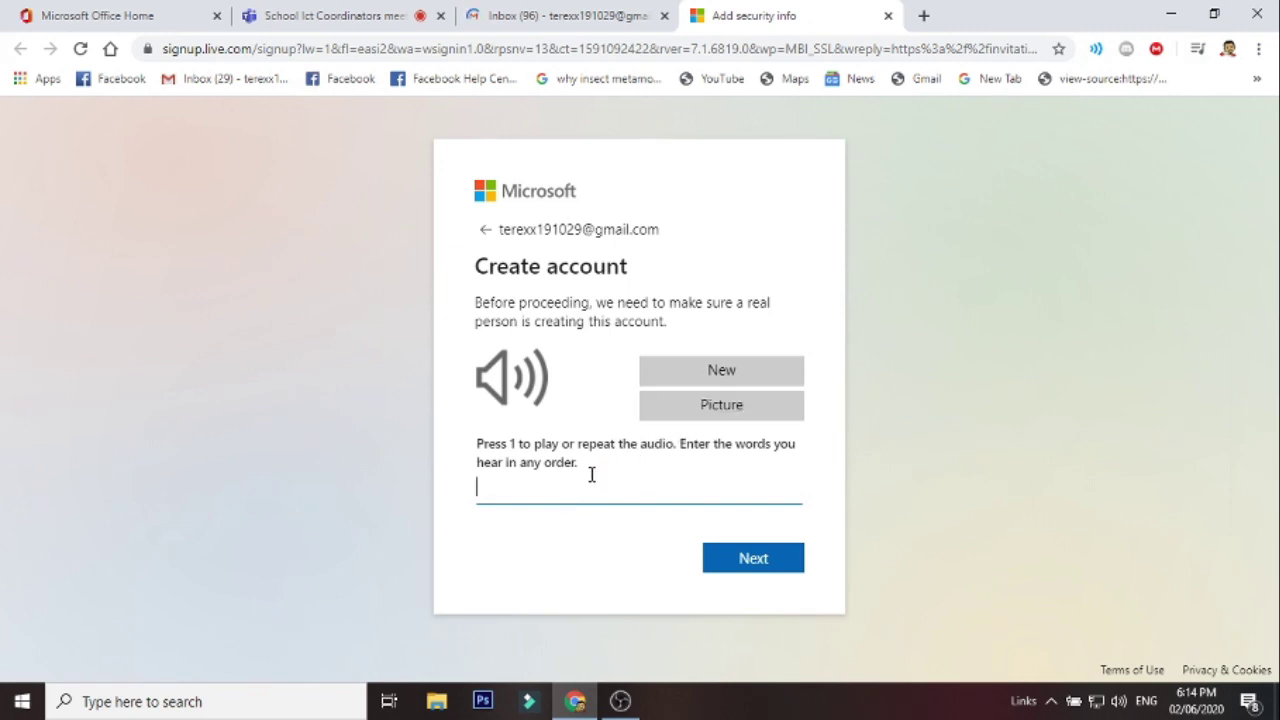
left_click(724, 425)
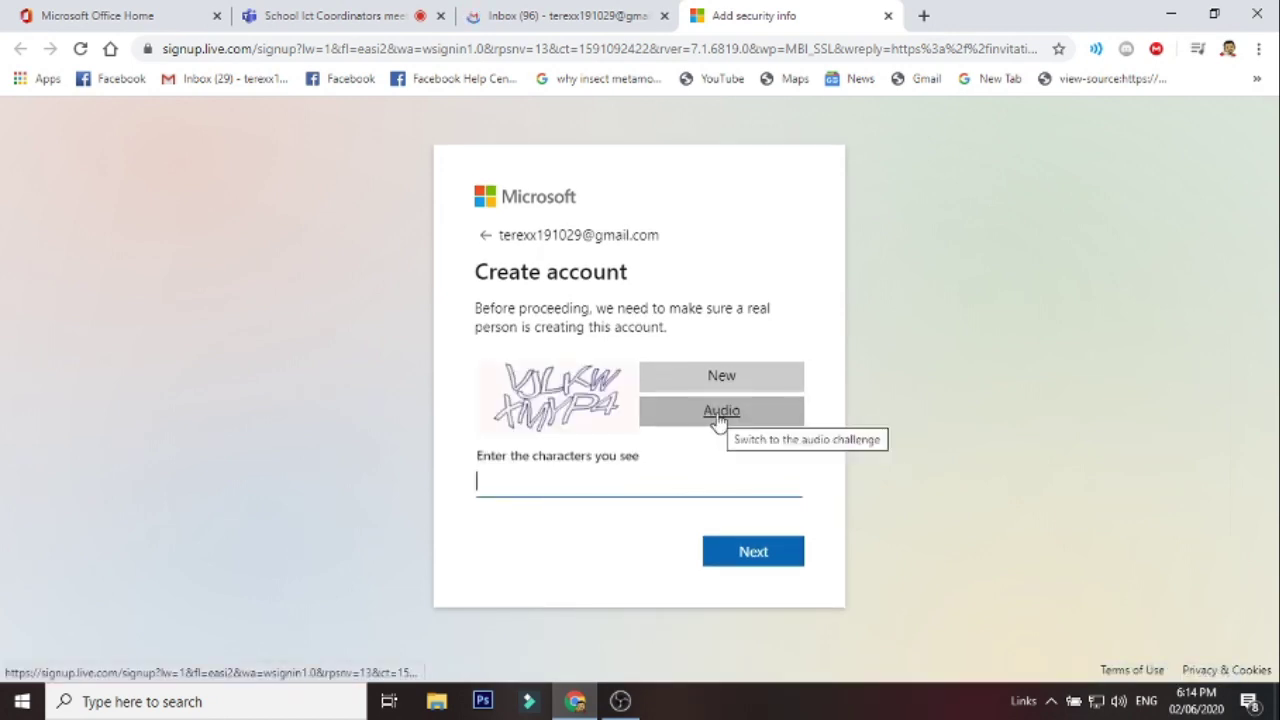
left_click(651, 470)
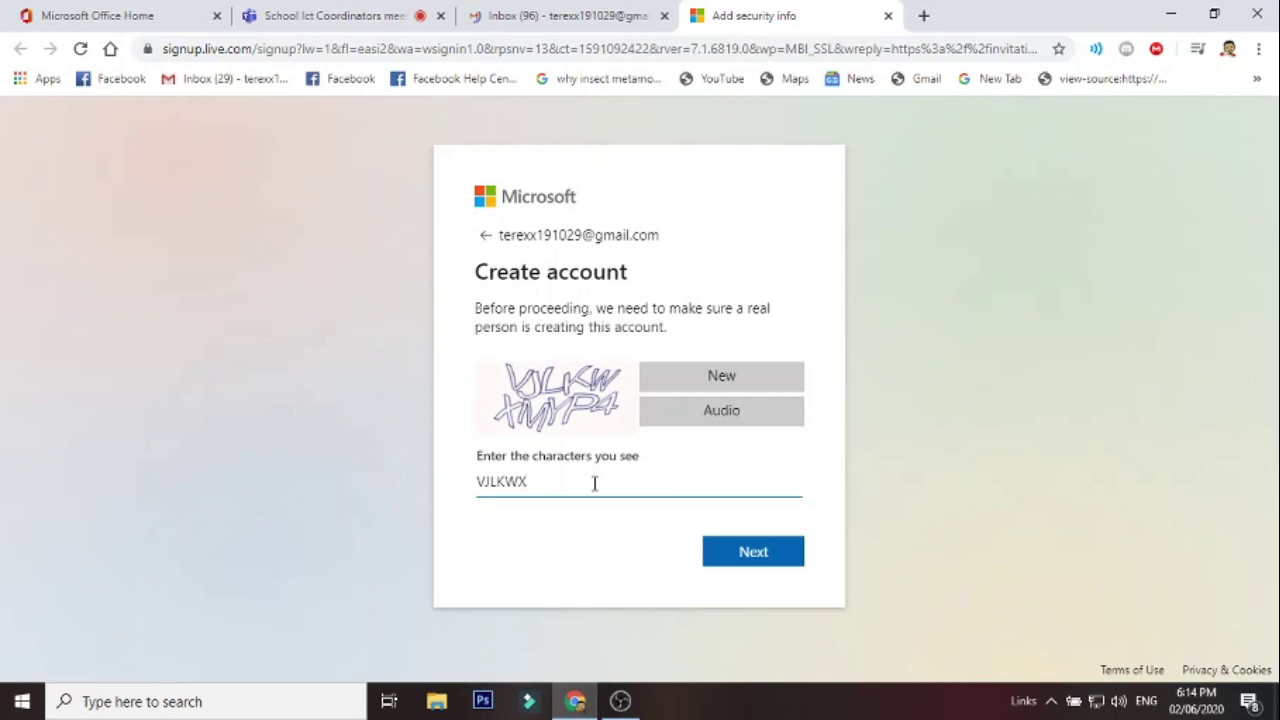
type("YP4")
left_click(776, 556)
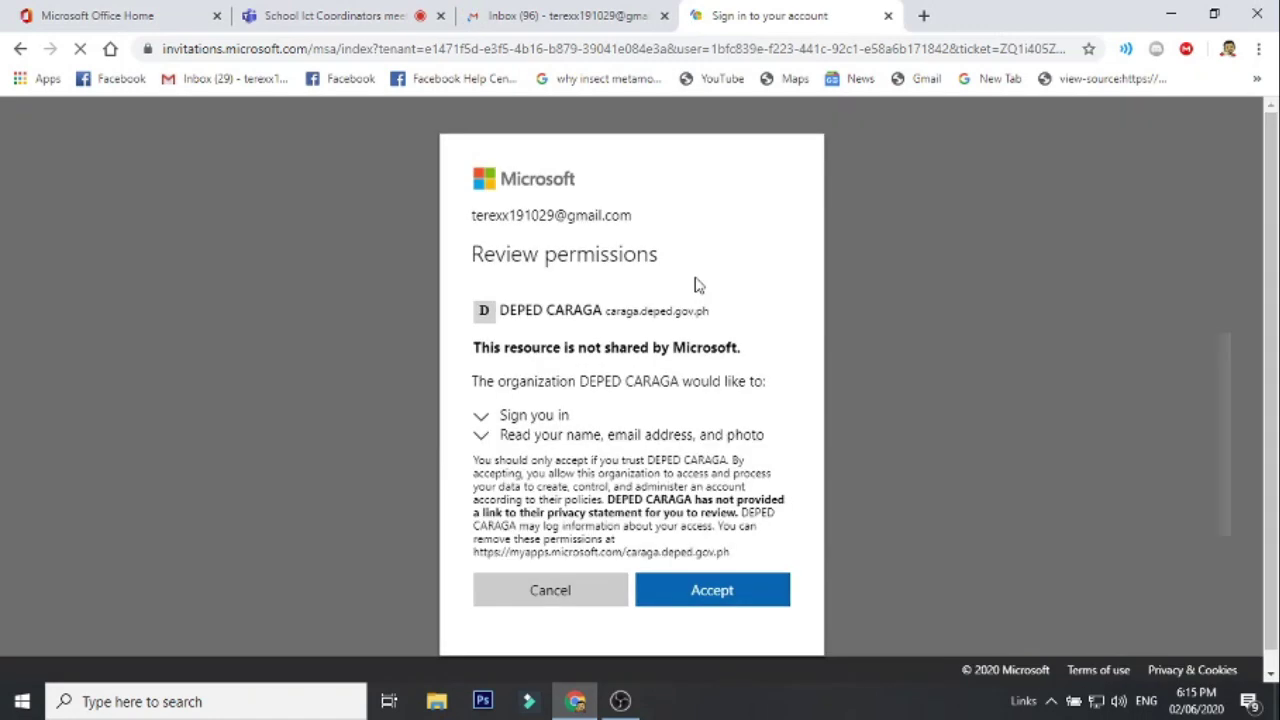
- Accept DEPED CARAGA's request to sign in and read name, email and photo
left_click(724, 578)
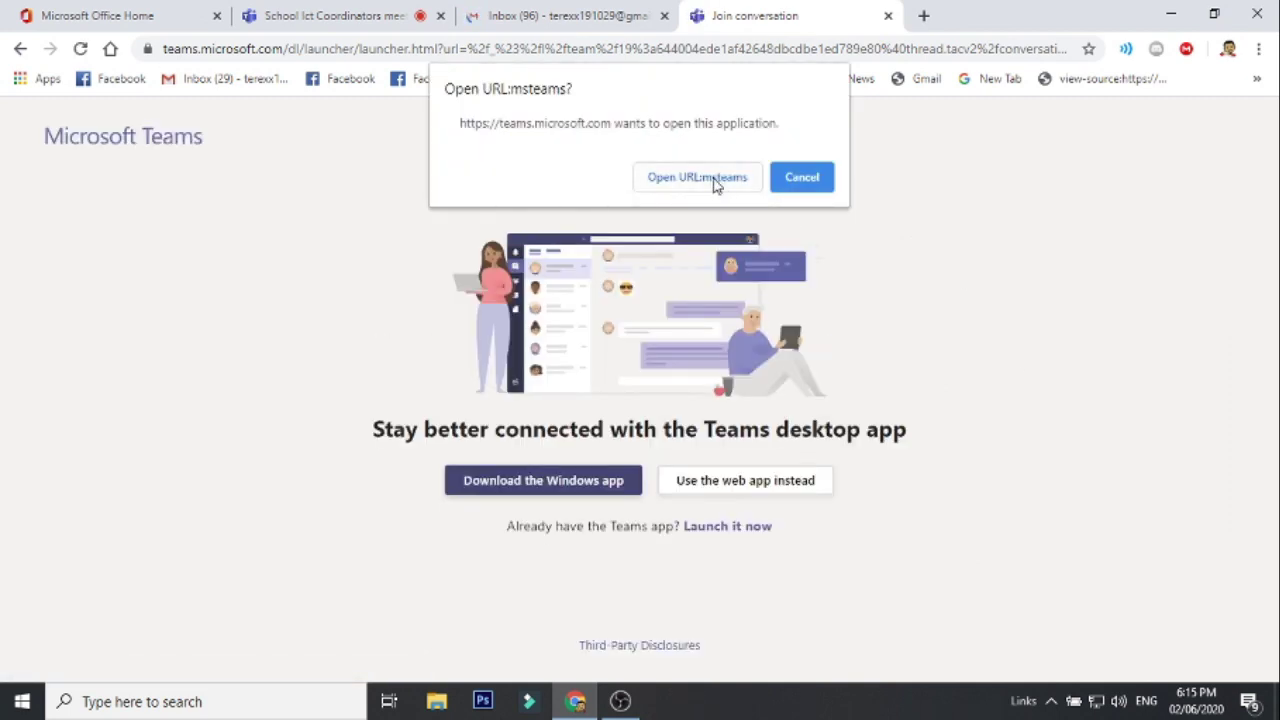
- Decline the Teams desktop app and continue with the web app instead
left_click(798, 182)
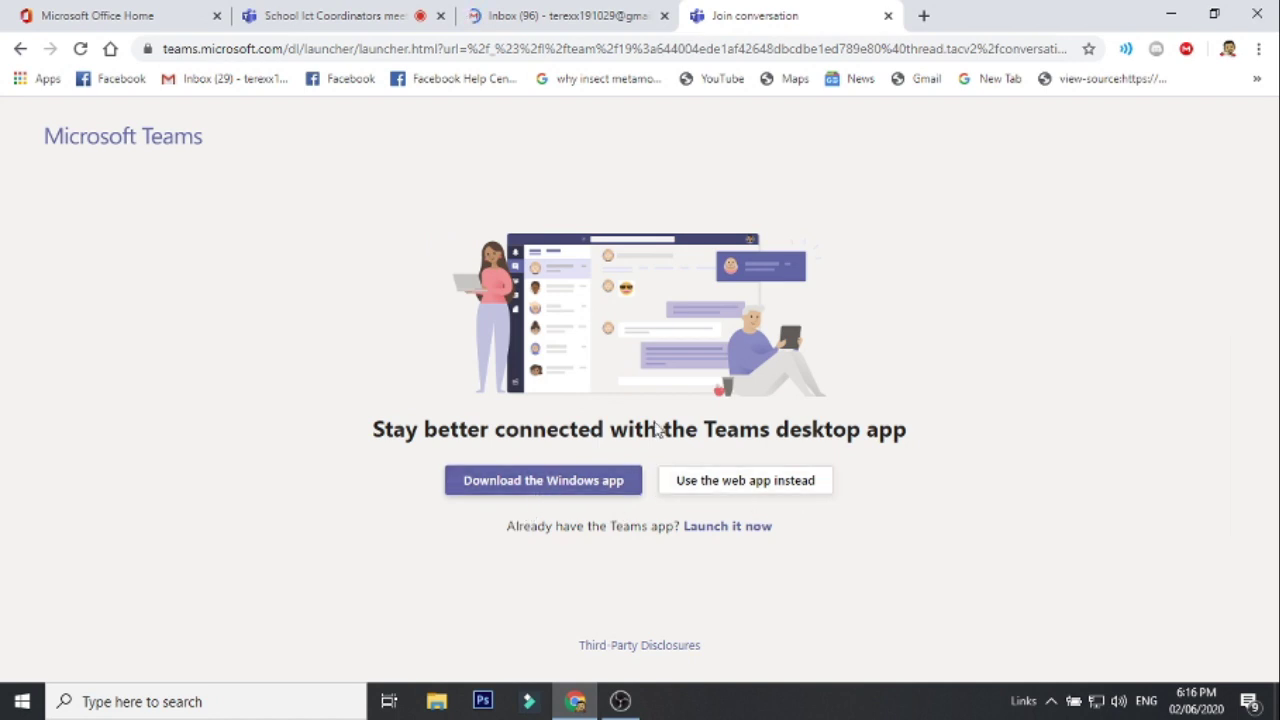
left_click(740, 496)
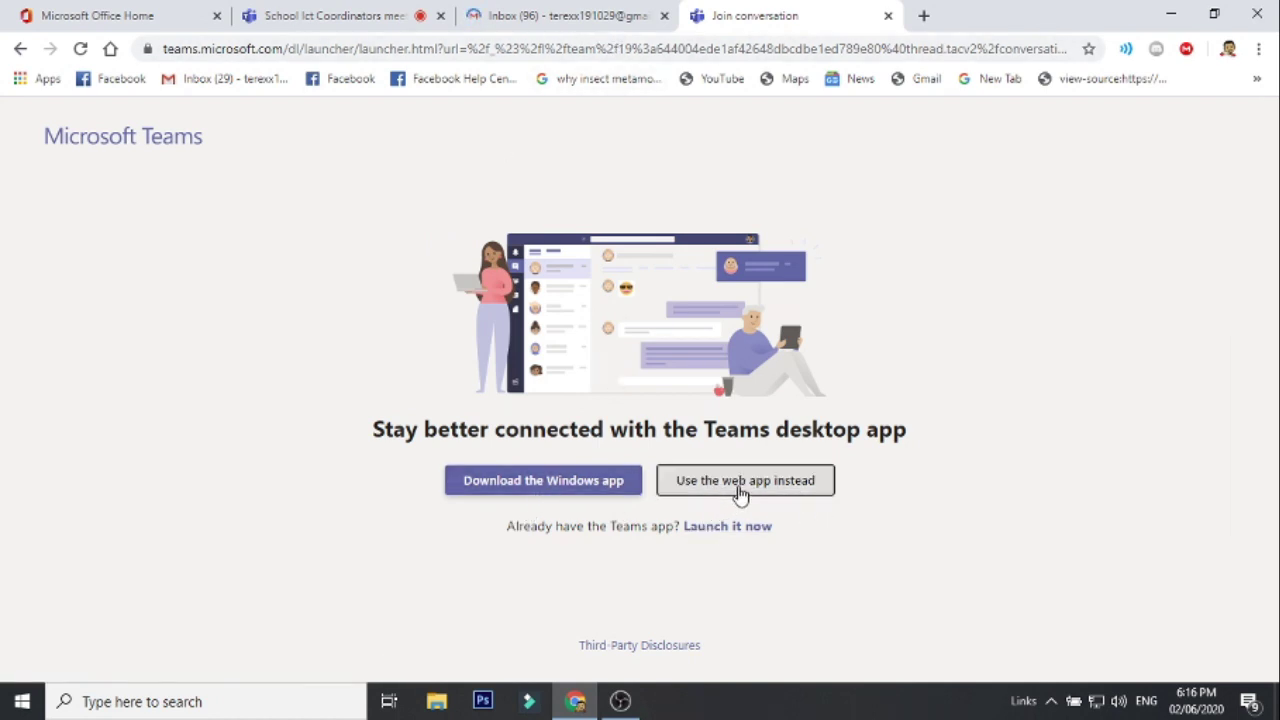
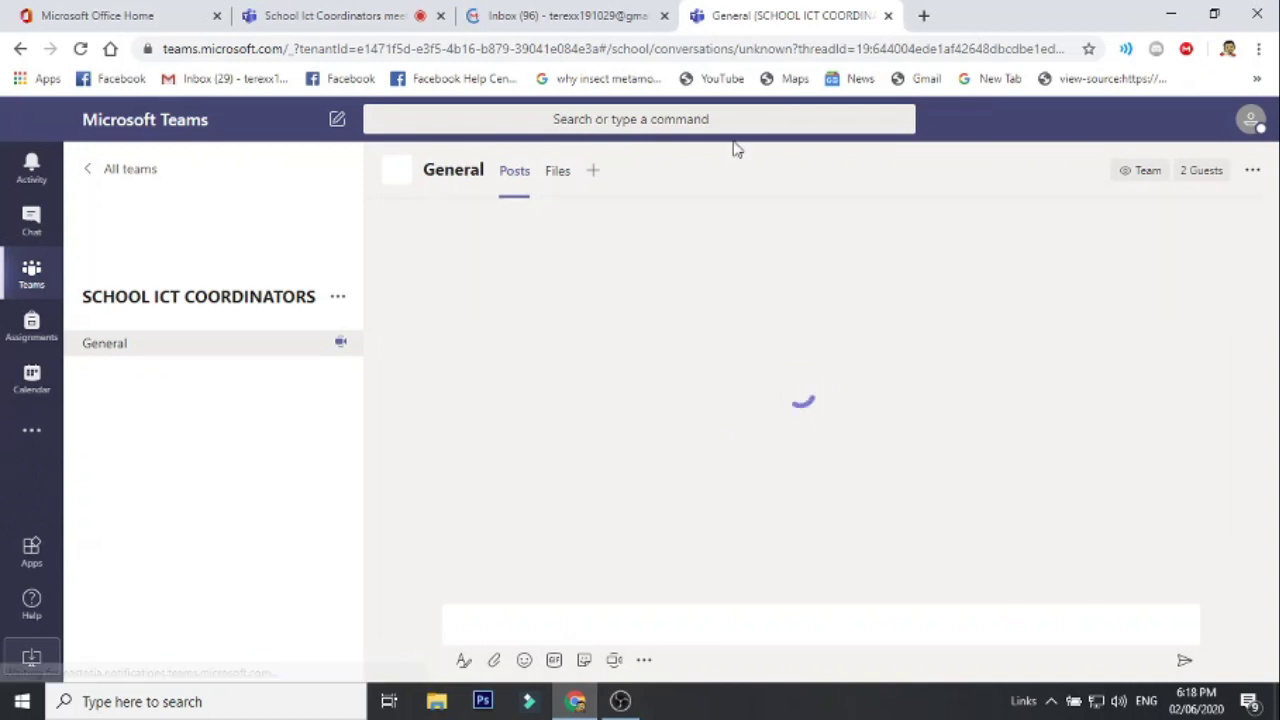
- Switch between the call tab and General channel tab until the meeting's Join card appears
left_click(330, 12)
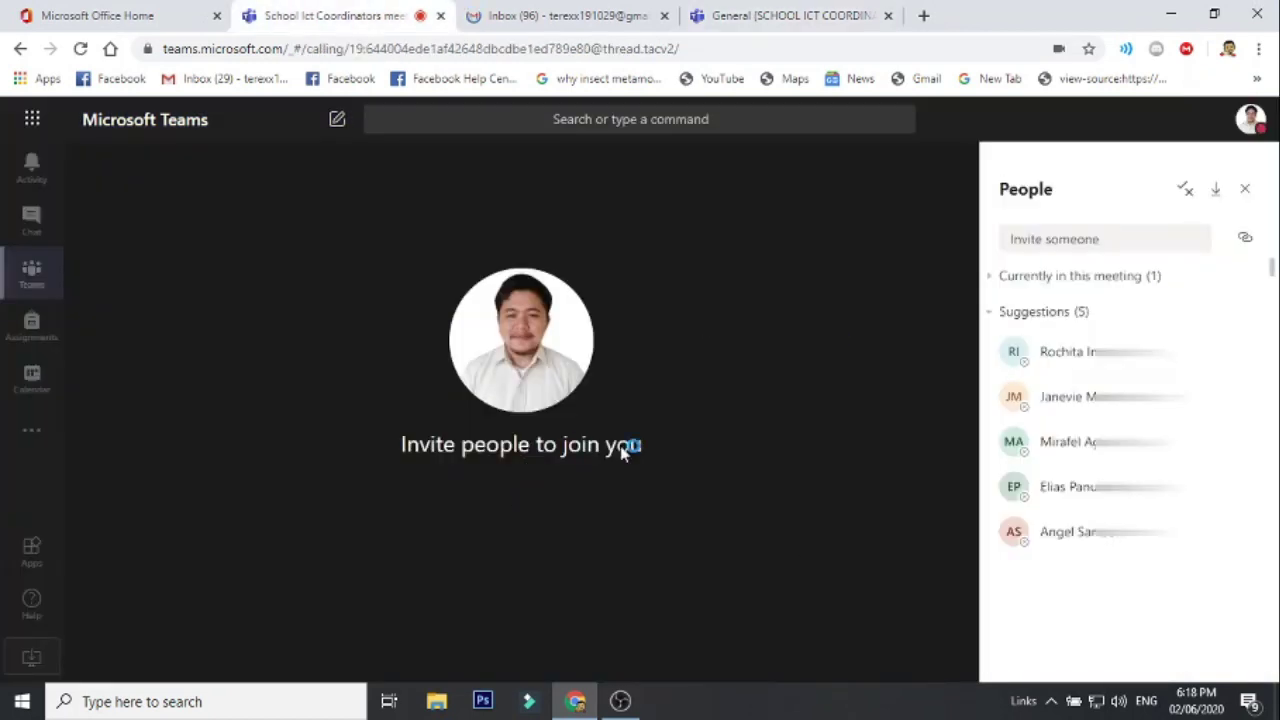
left_click(767, 16)
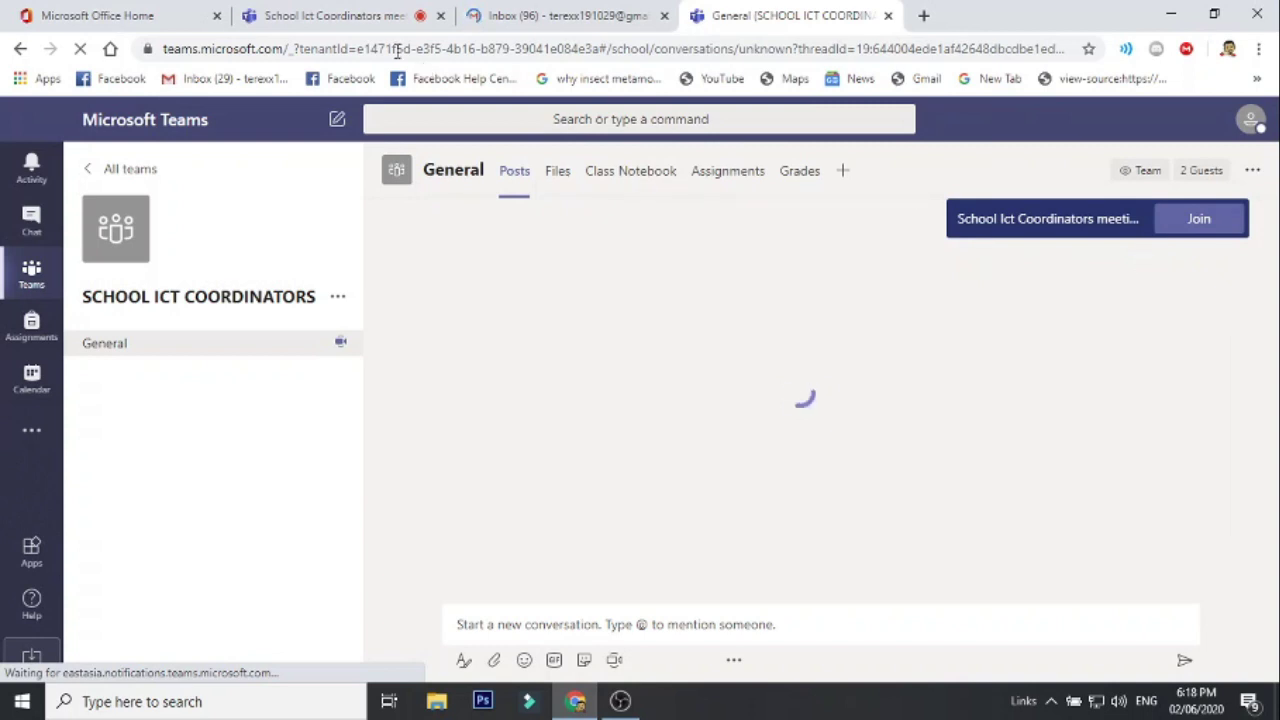
left_click(343, 17)
left_click(779, 18)
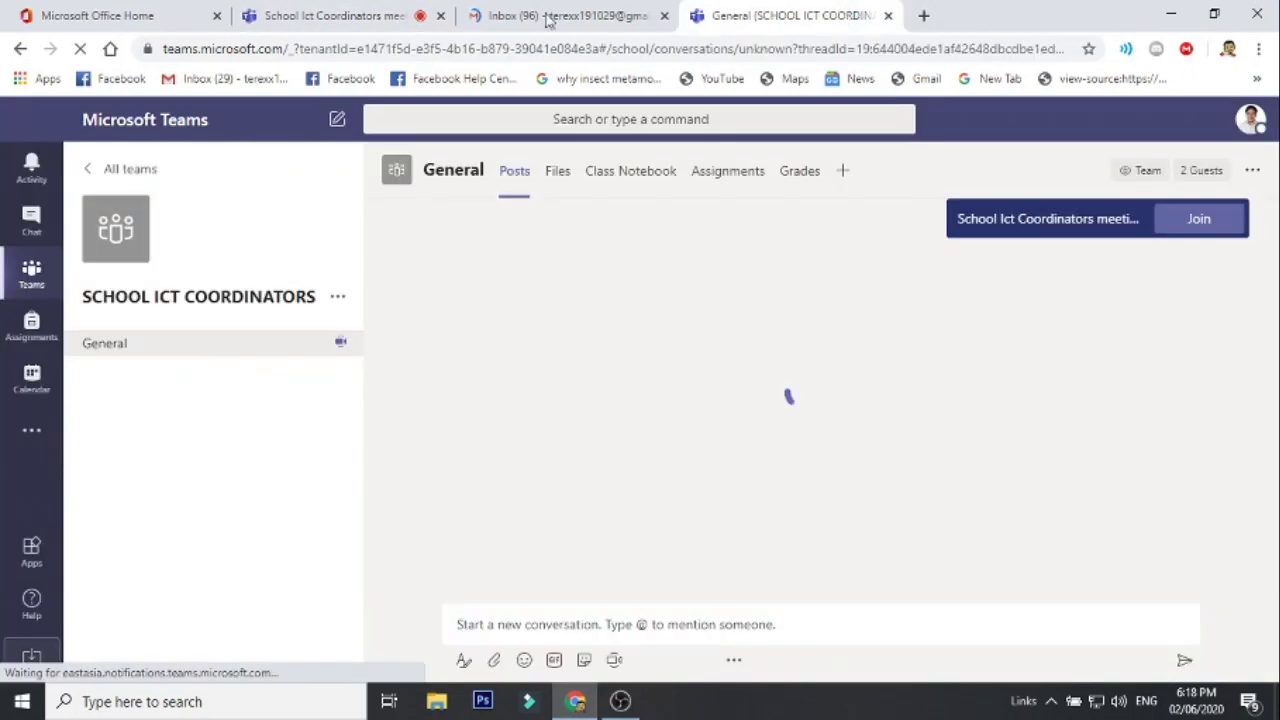
left_click(373, 19)
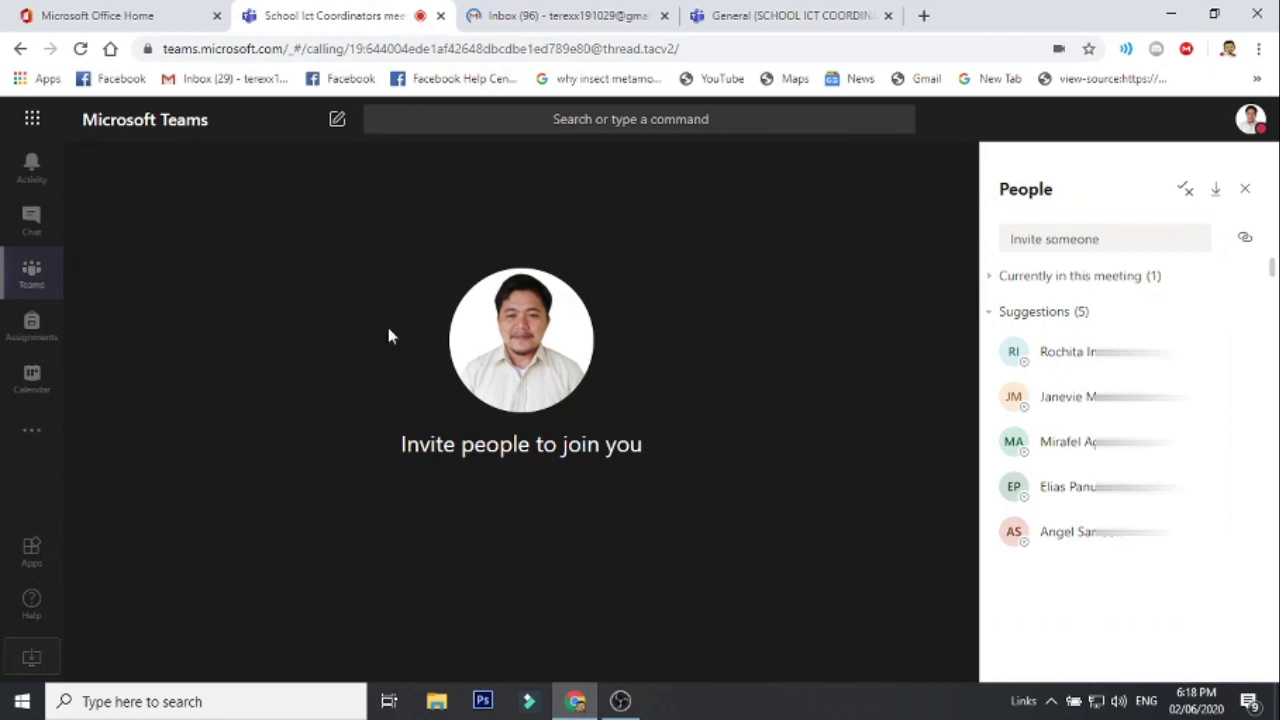
left_click(779, 16)
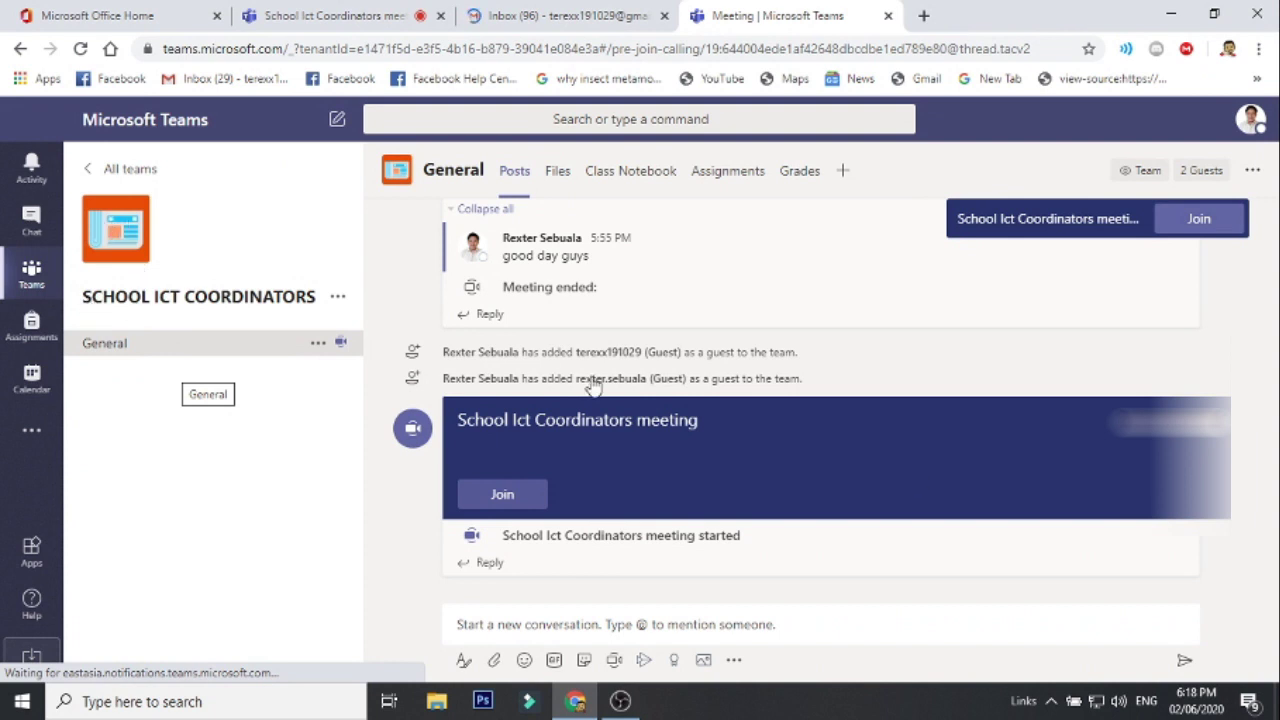
- Join the School Ict Coordinators meeting in a second tab, then return to the first call tab
left_click(518, 499)
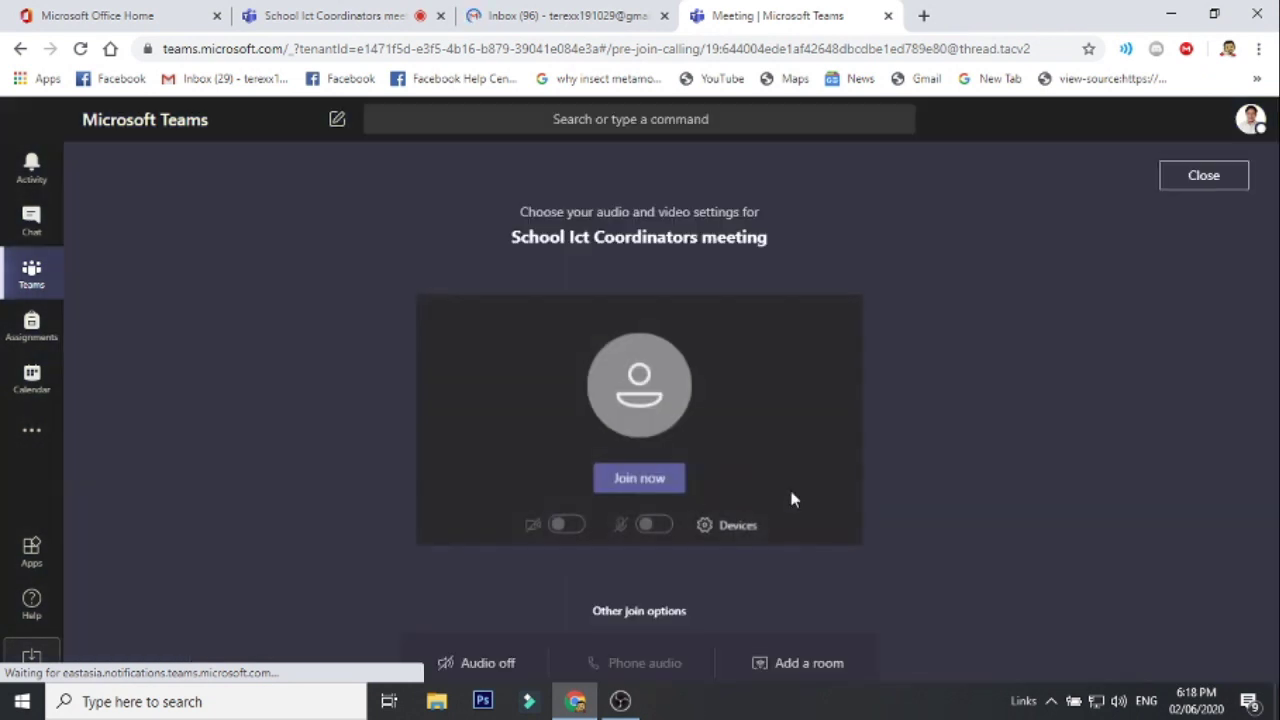
left_click(645, 480)
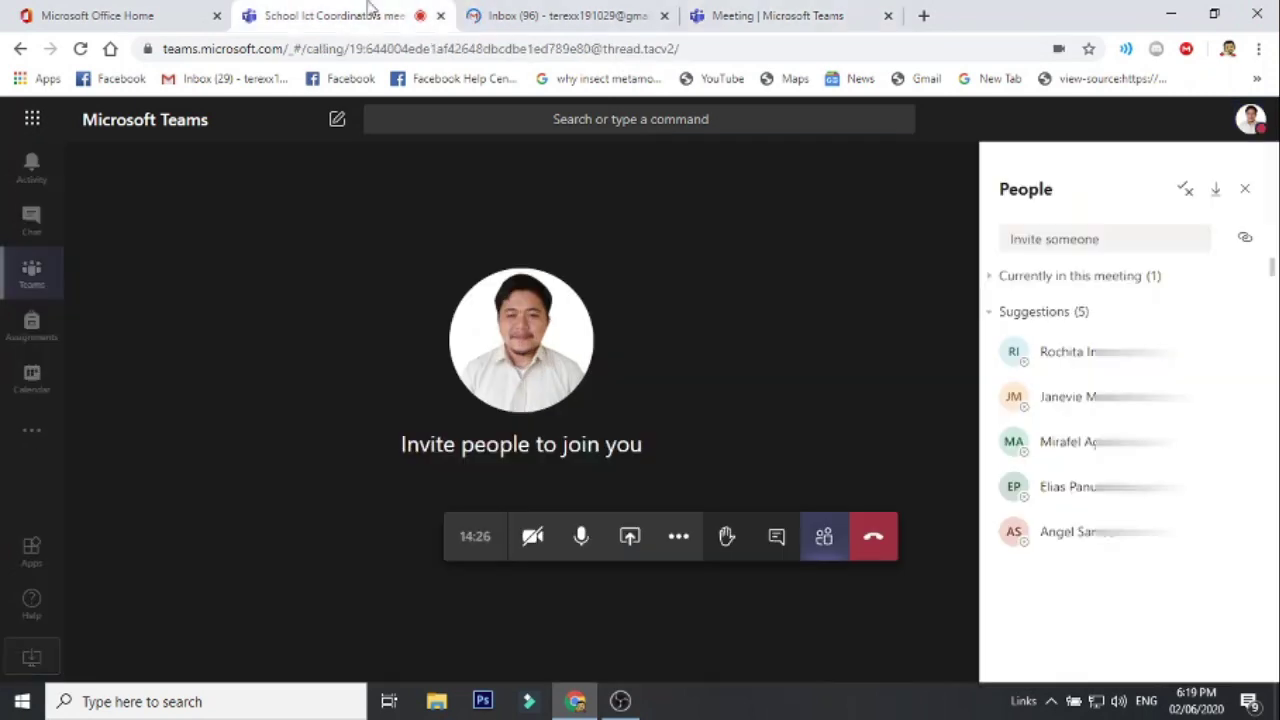
left_click(769, 12)
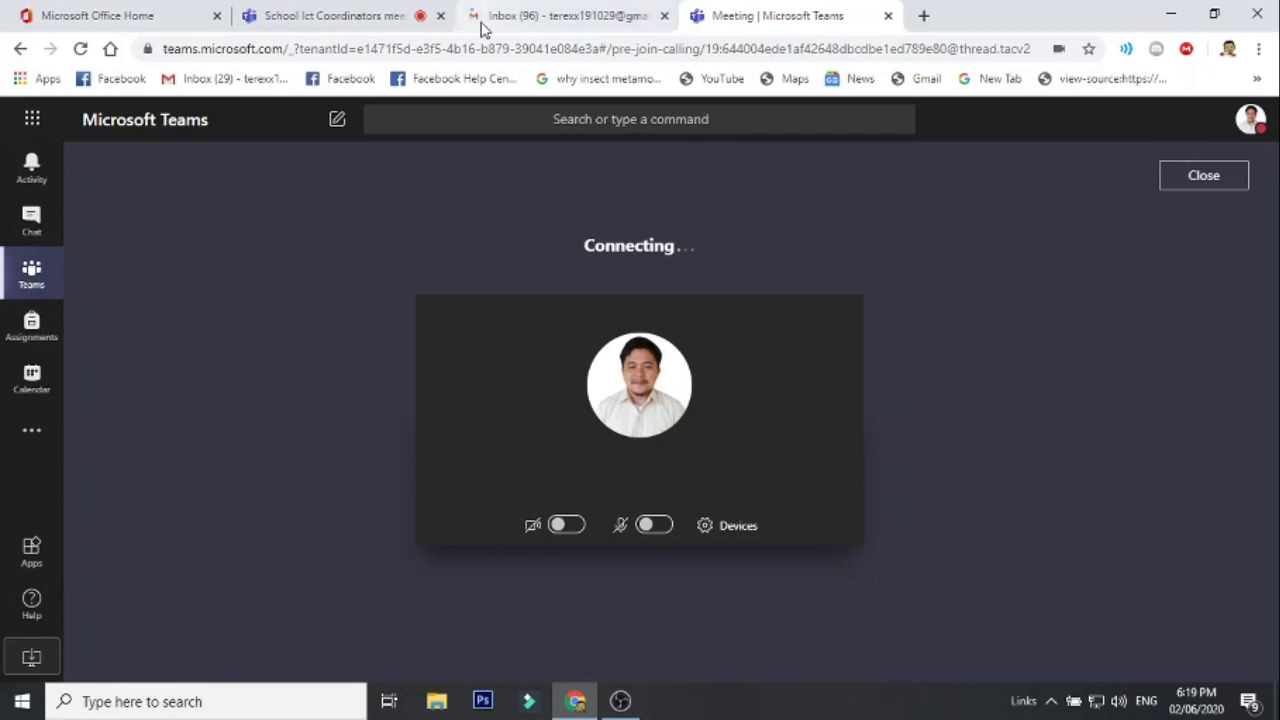
left_click(410, 17)
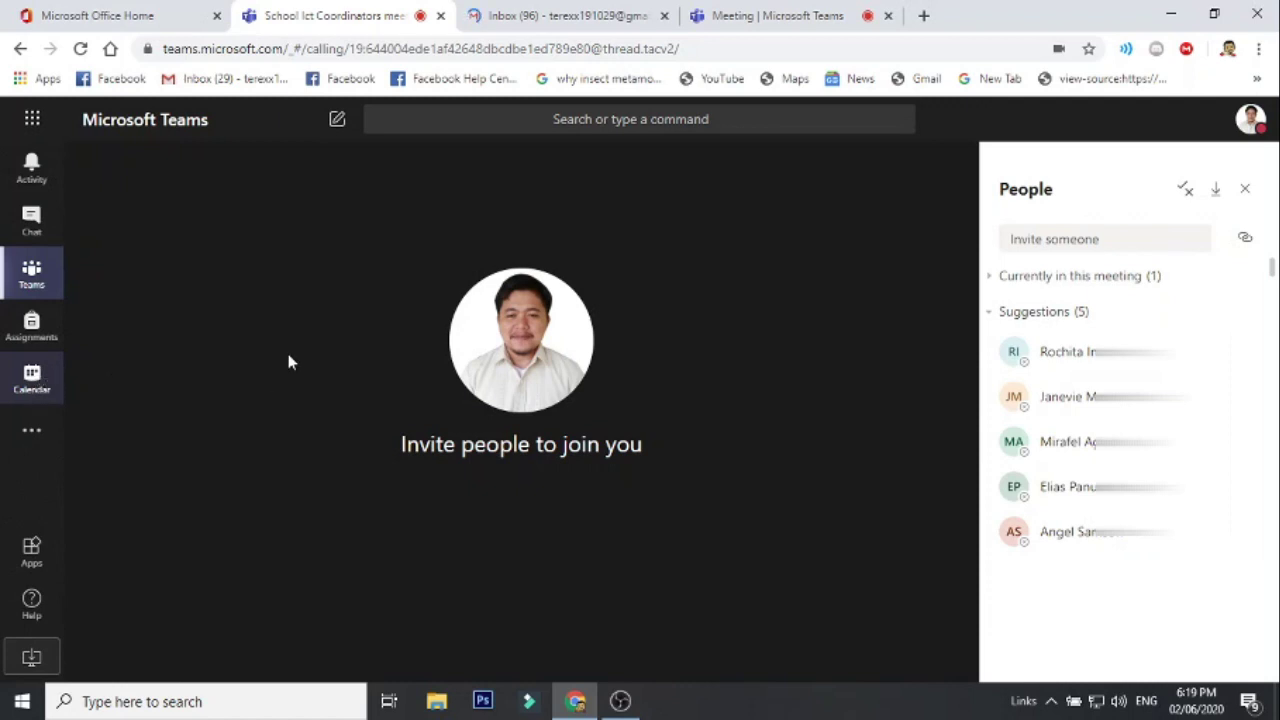
- Compare the two meeting tabs and Gmail, then close the second Meeting tab with Ctrl+W
left_click(586, 8)
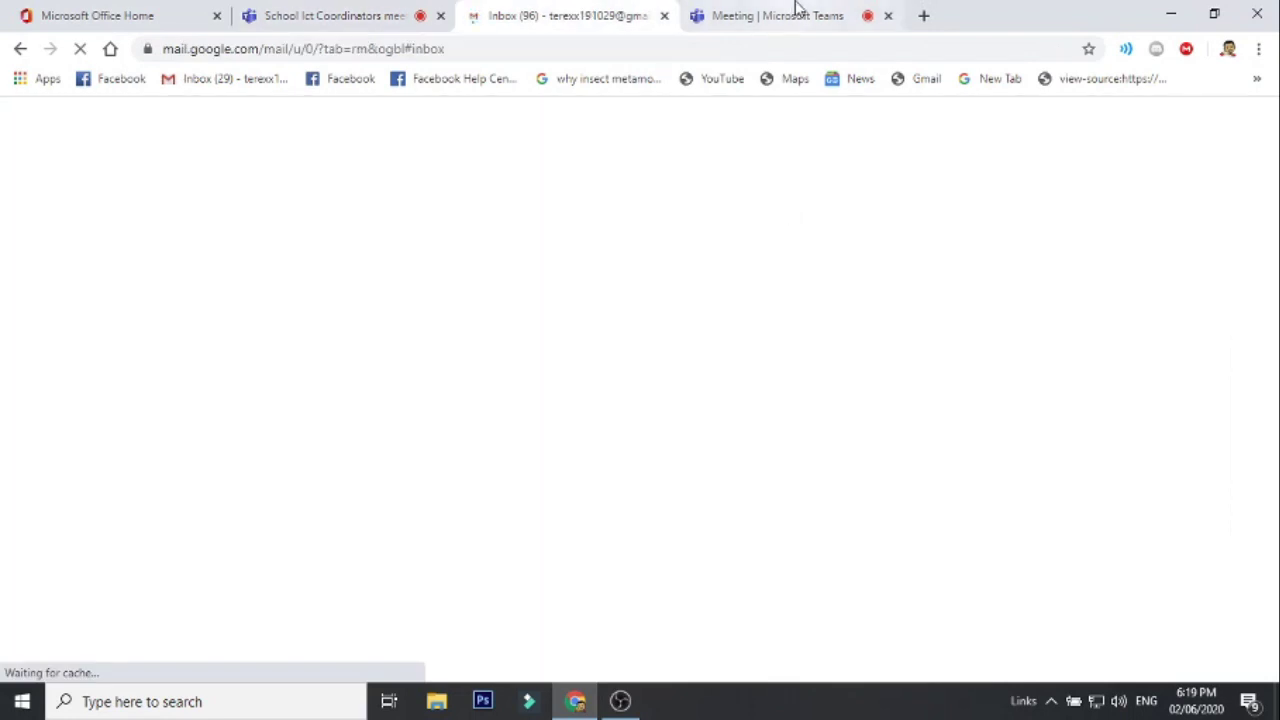
left_click(335, 12)
left_click(763, 15)
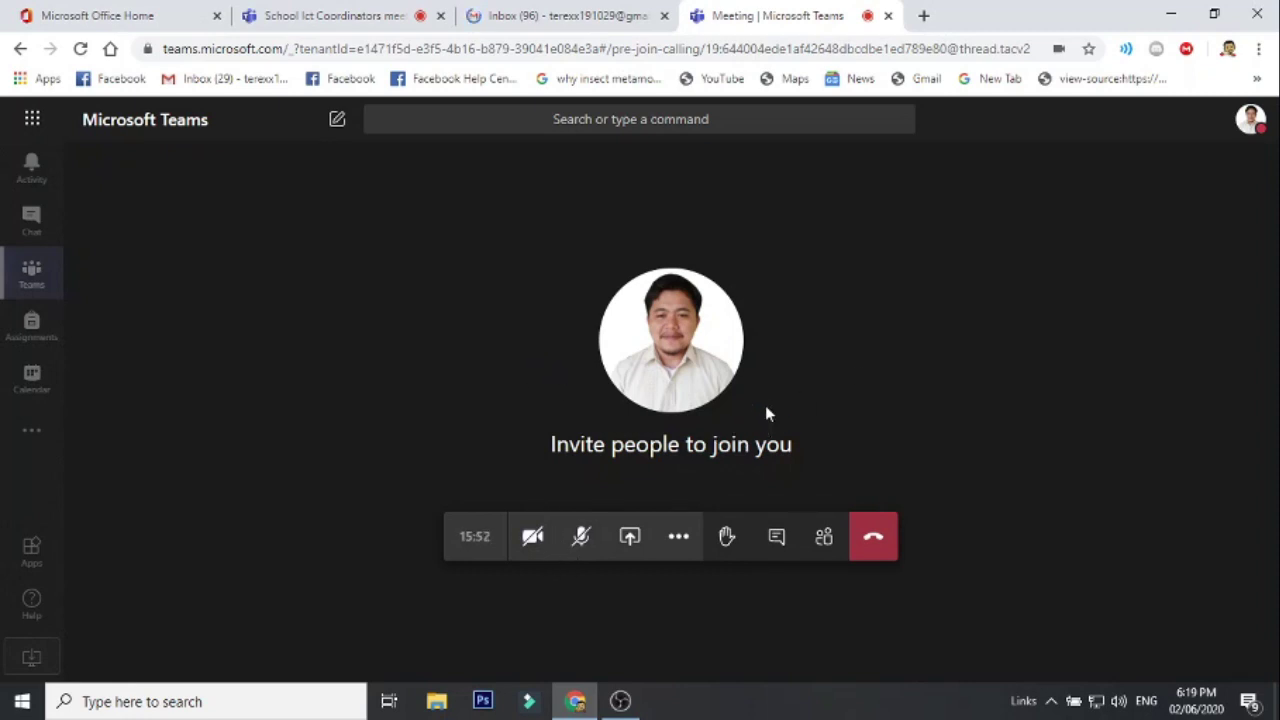
left_click(381, 10)
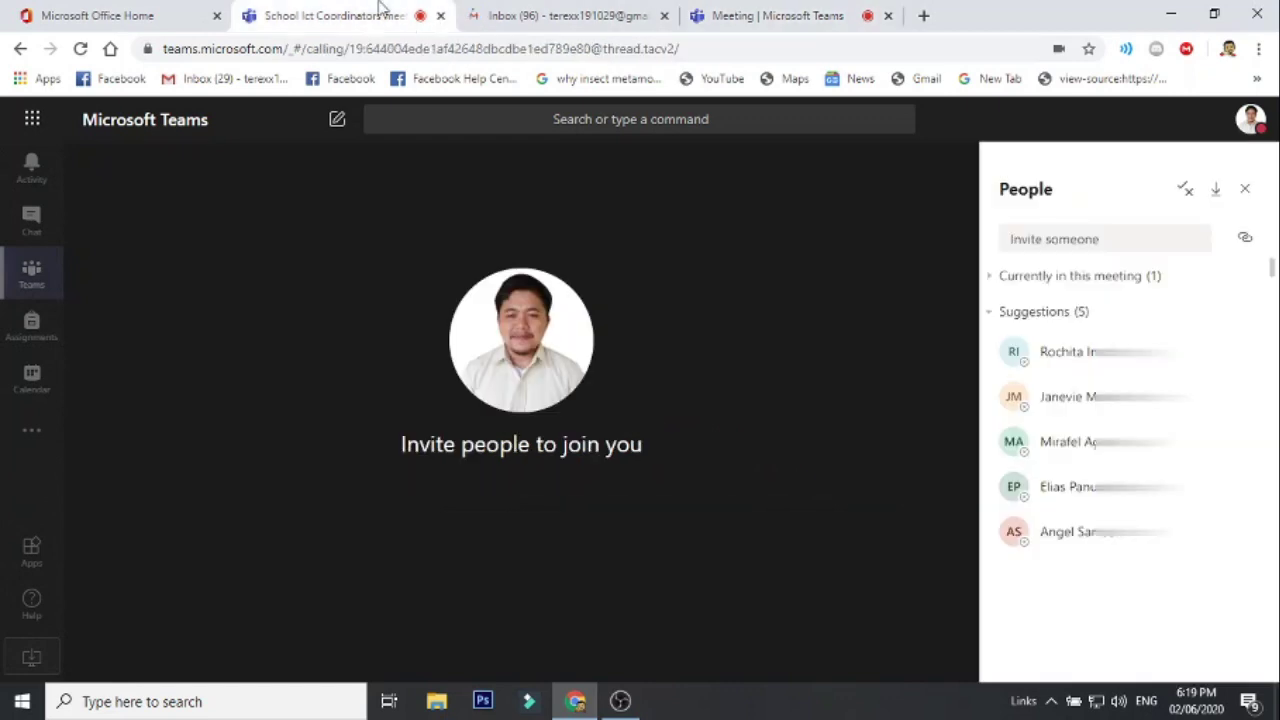
left_click(787, 8)
left_click(364, 10)
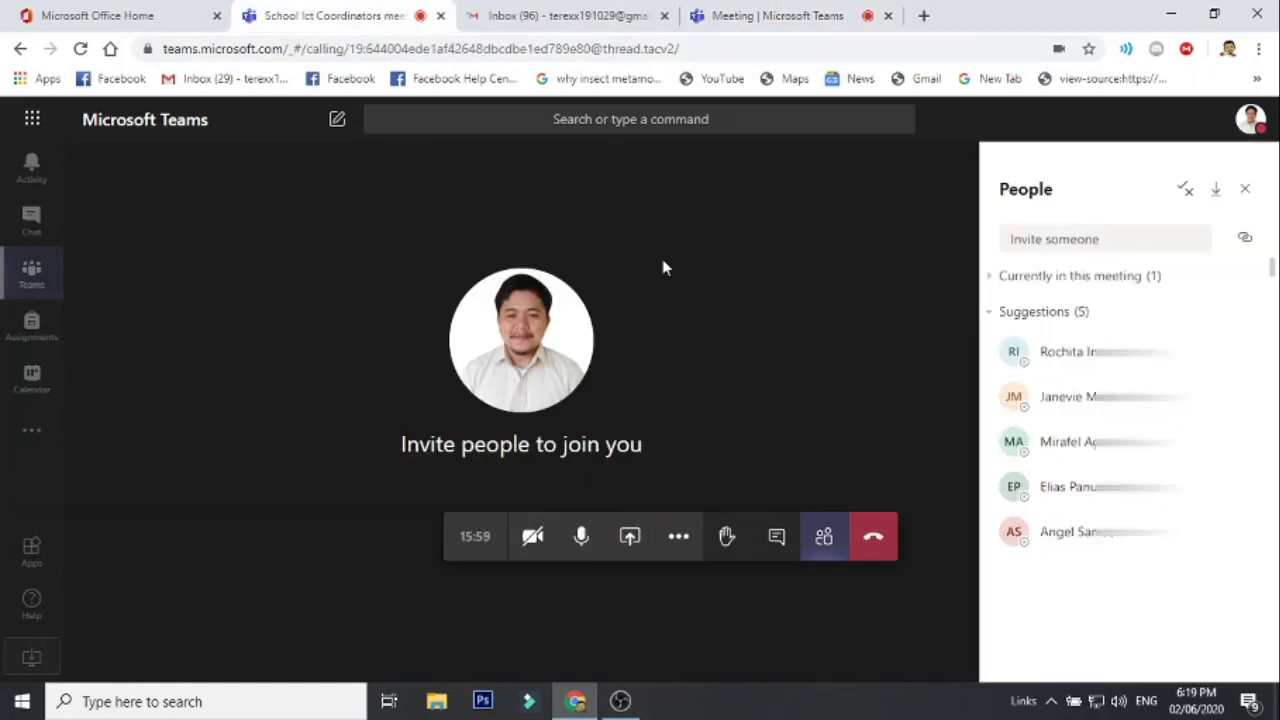
left_click(757, 12)
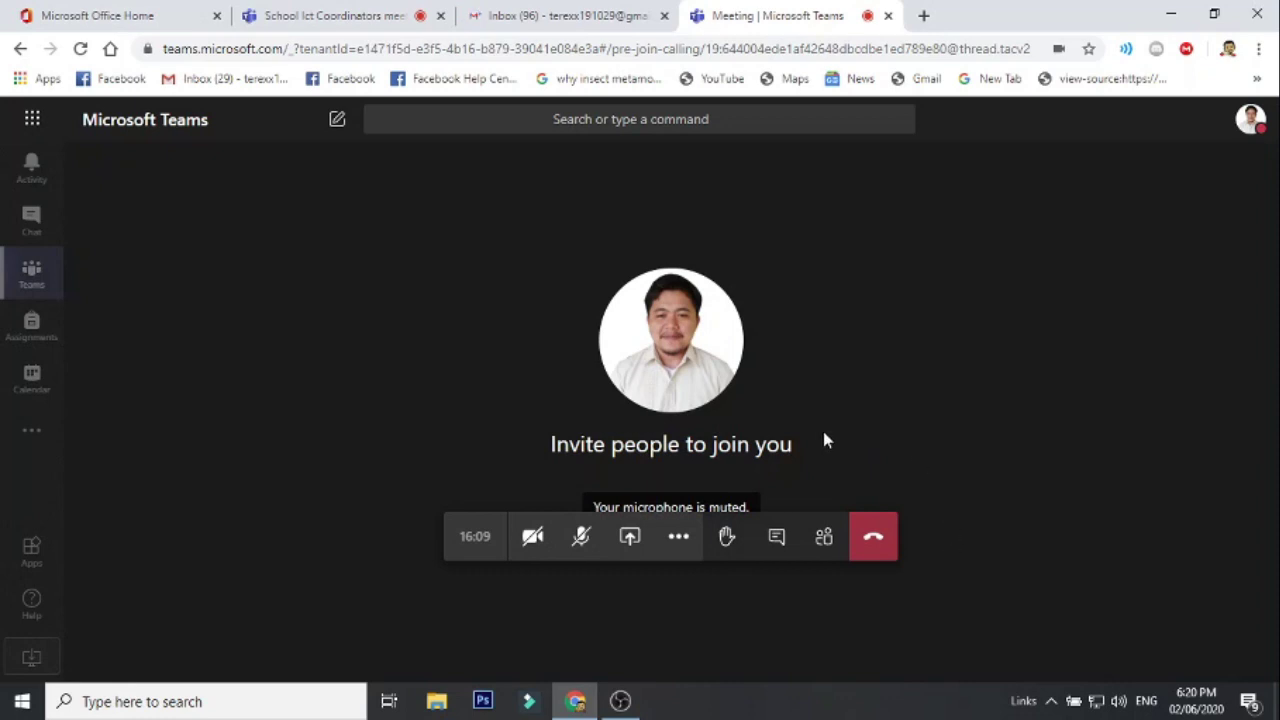
key("ctrl+2")
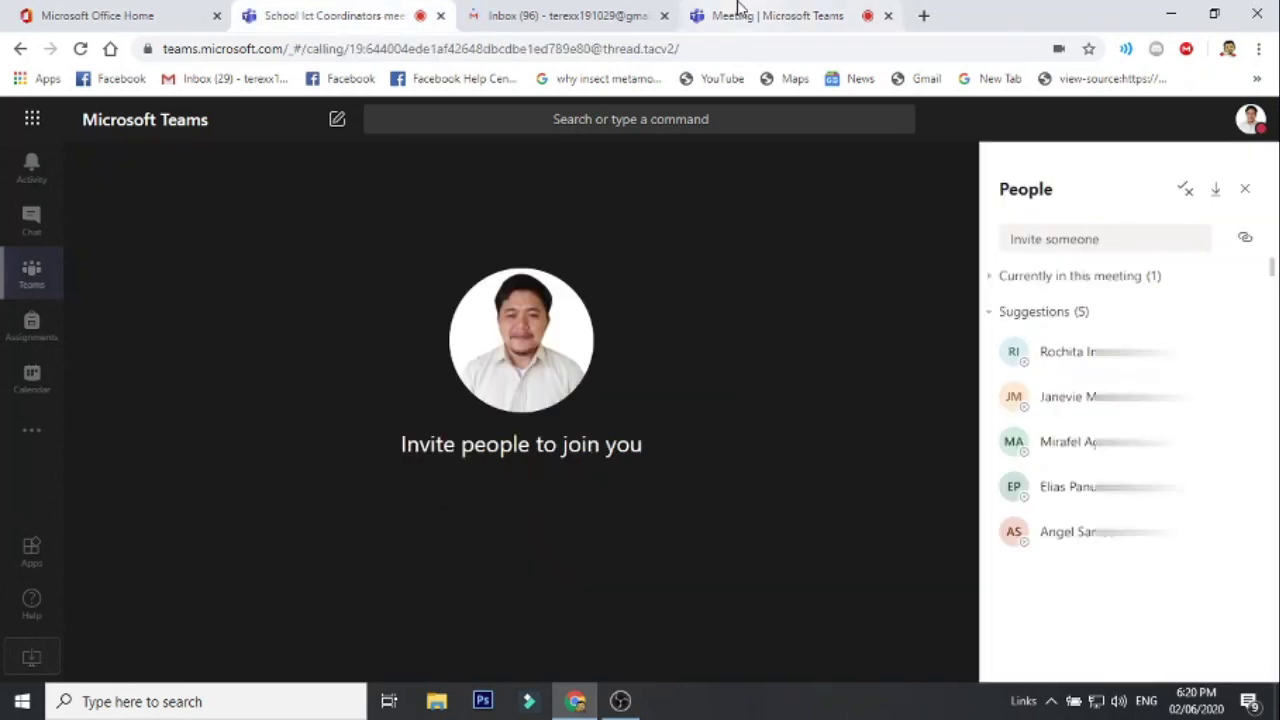
key("ctrl+4")
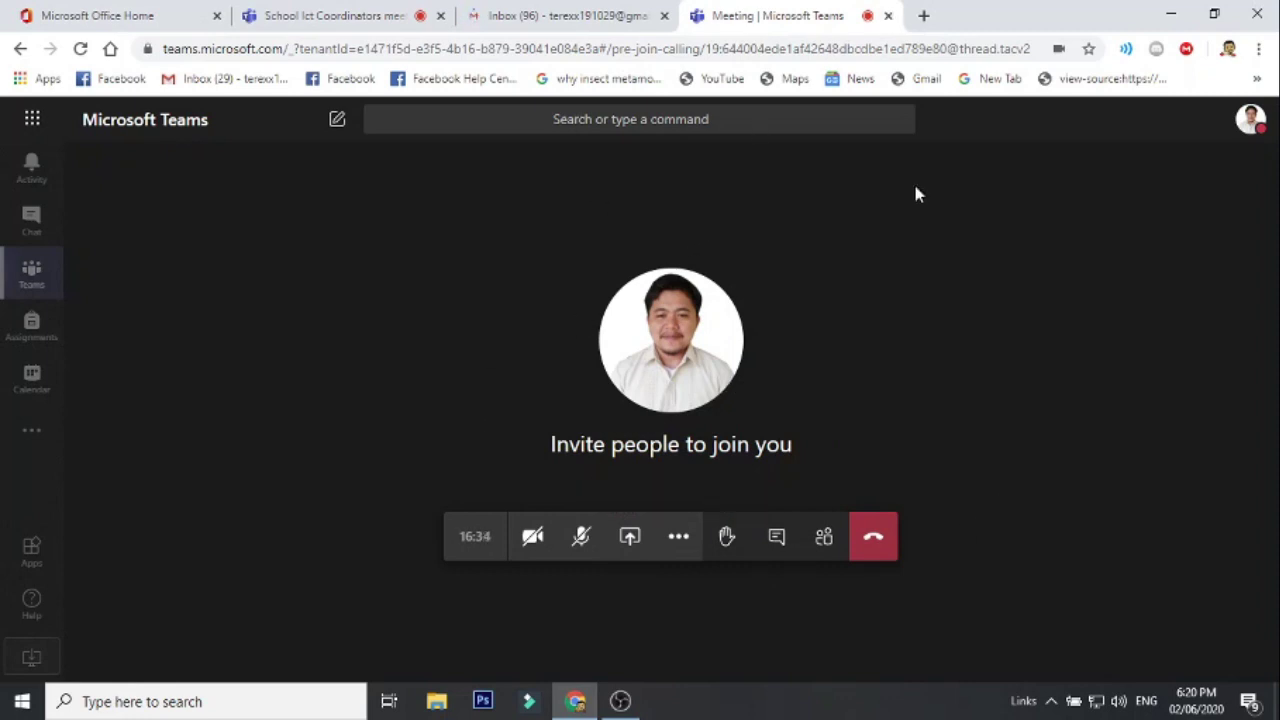
key("ctrl+w")
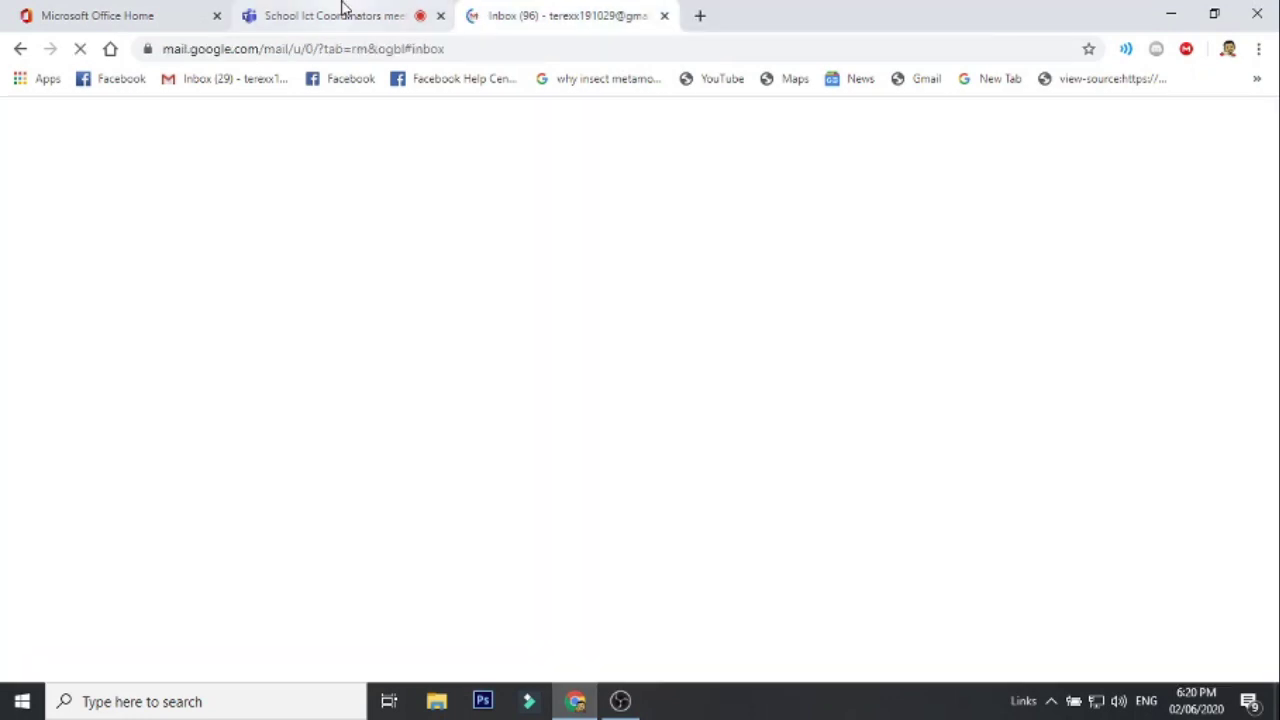
- Go back to the School Ict Coordinators call tab and close the Meeting chat panel
left_click(340, 15)
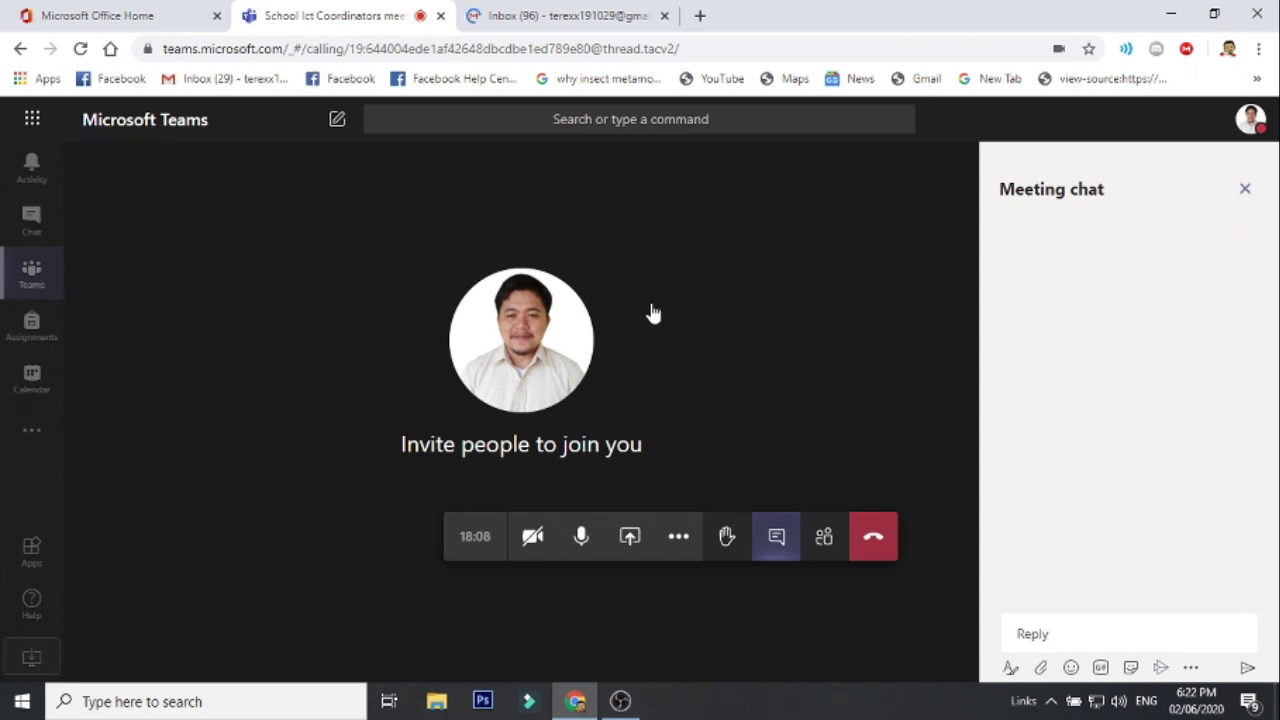
left_click(1245, 189)
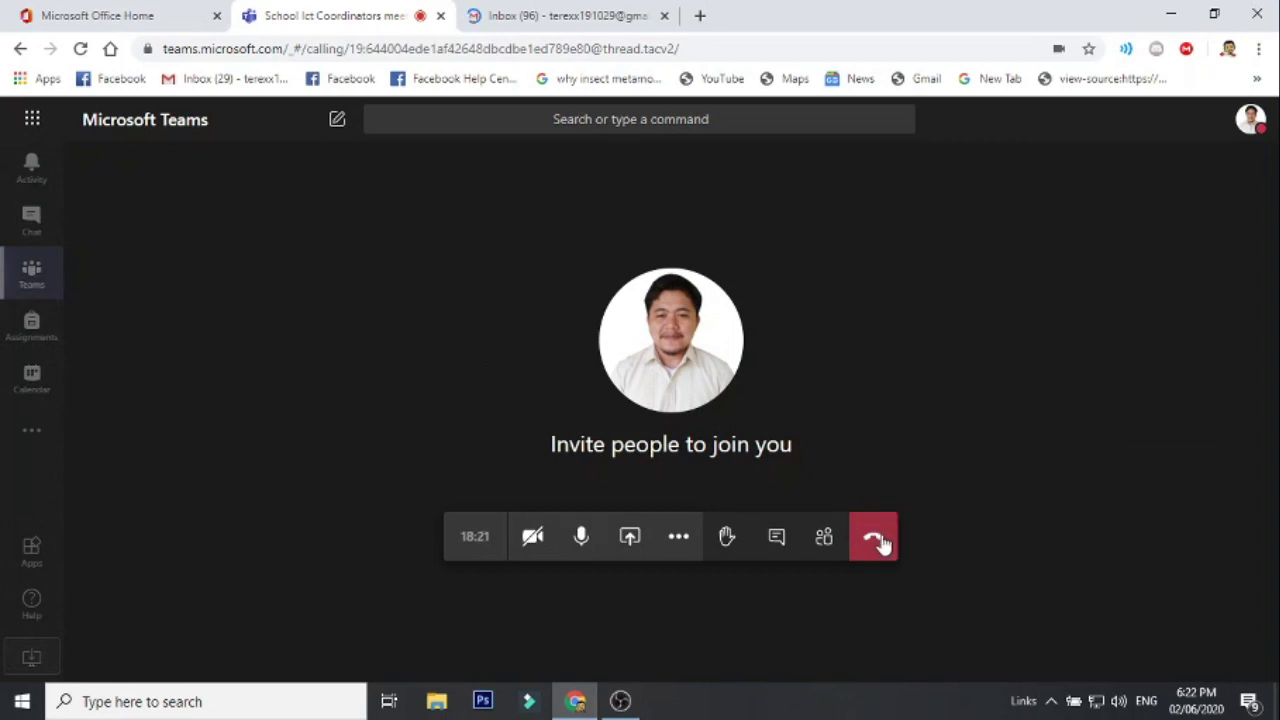
- Hang up the School Ict Coordinators meeting and move across the browser tabs to Gmail
left_click(873, 537)
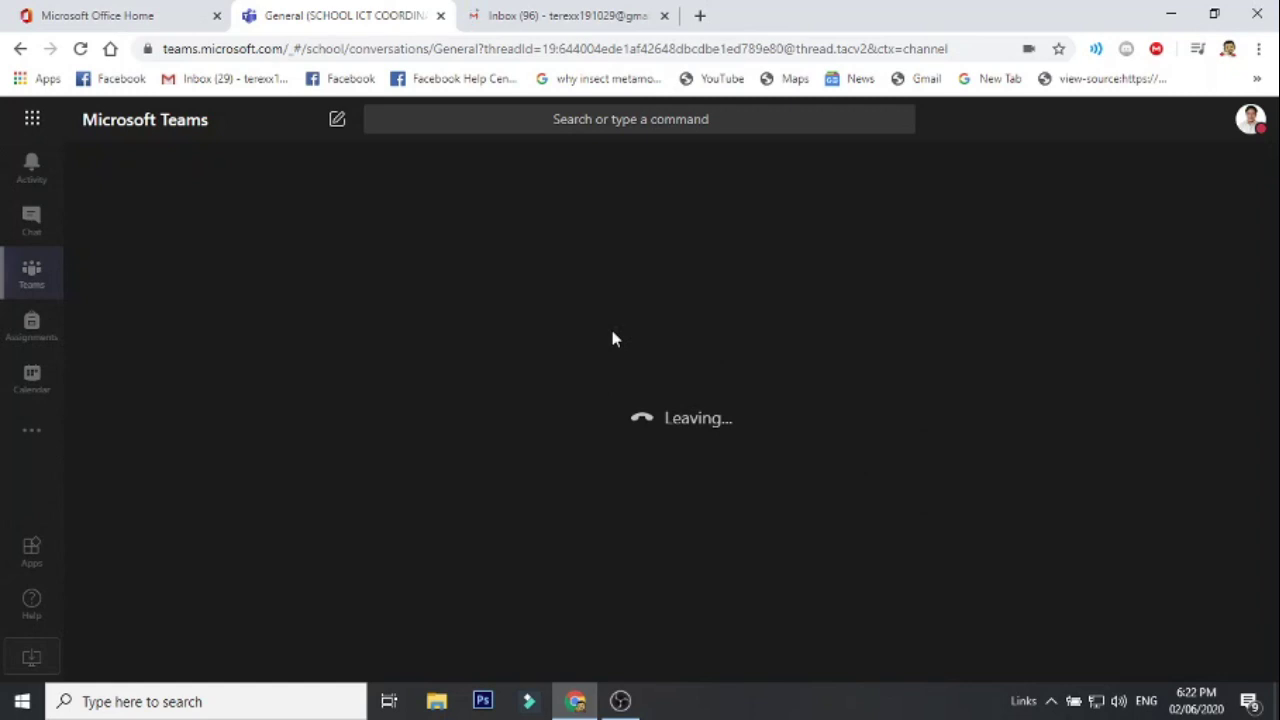
left_click(166, 12)
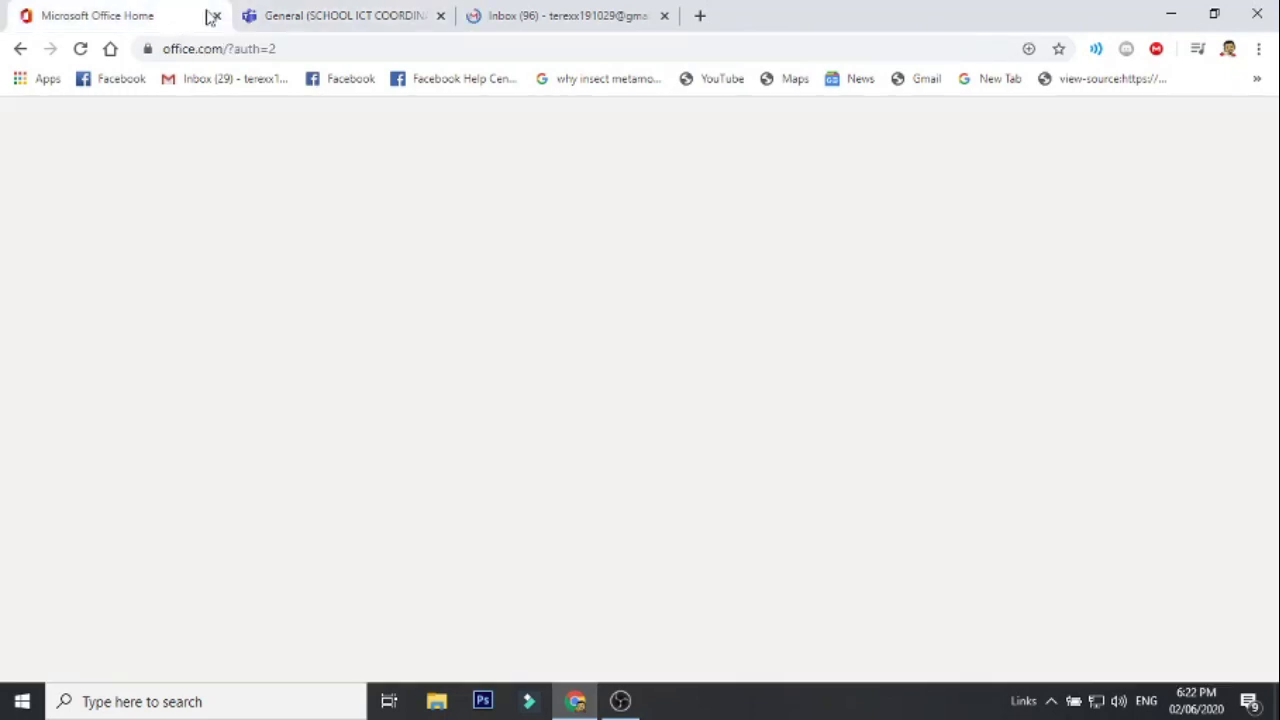
left_click(560, 16)
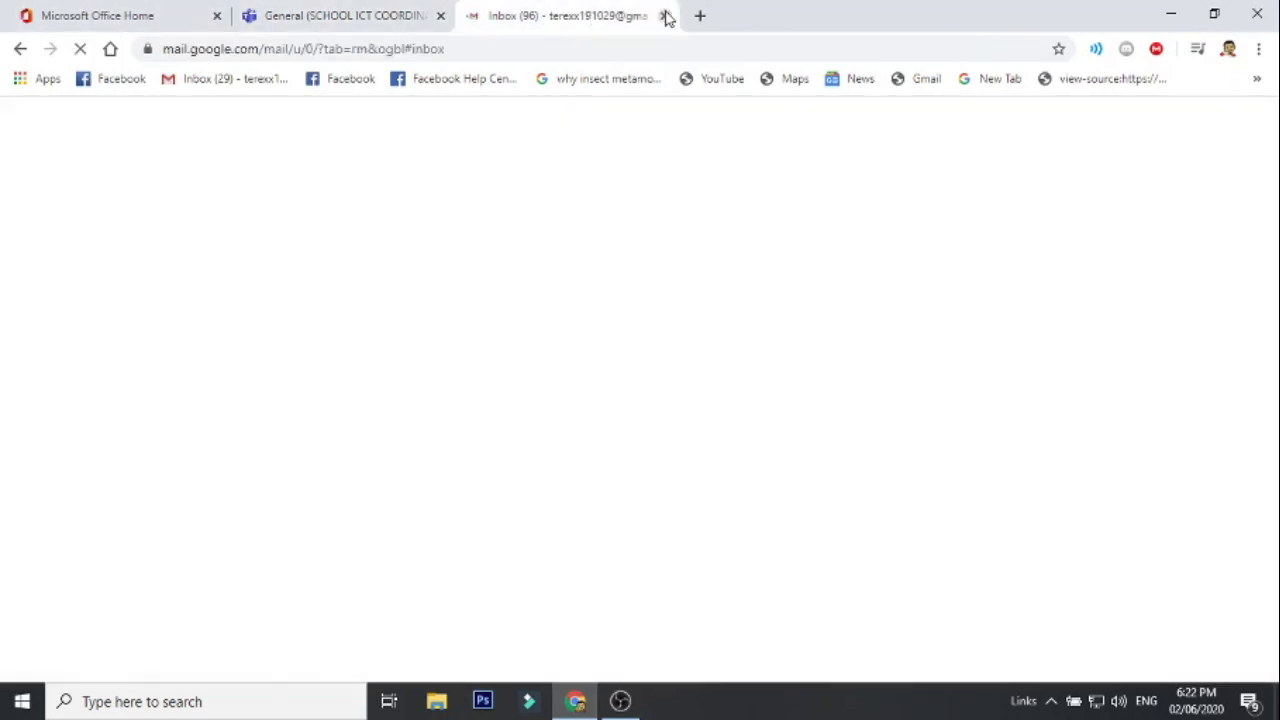
left_click(350, 27)
left_click(555, 22)
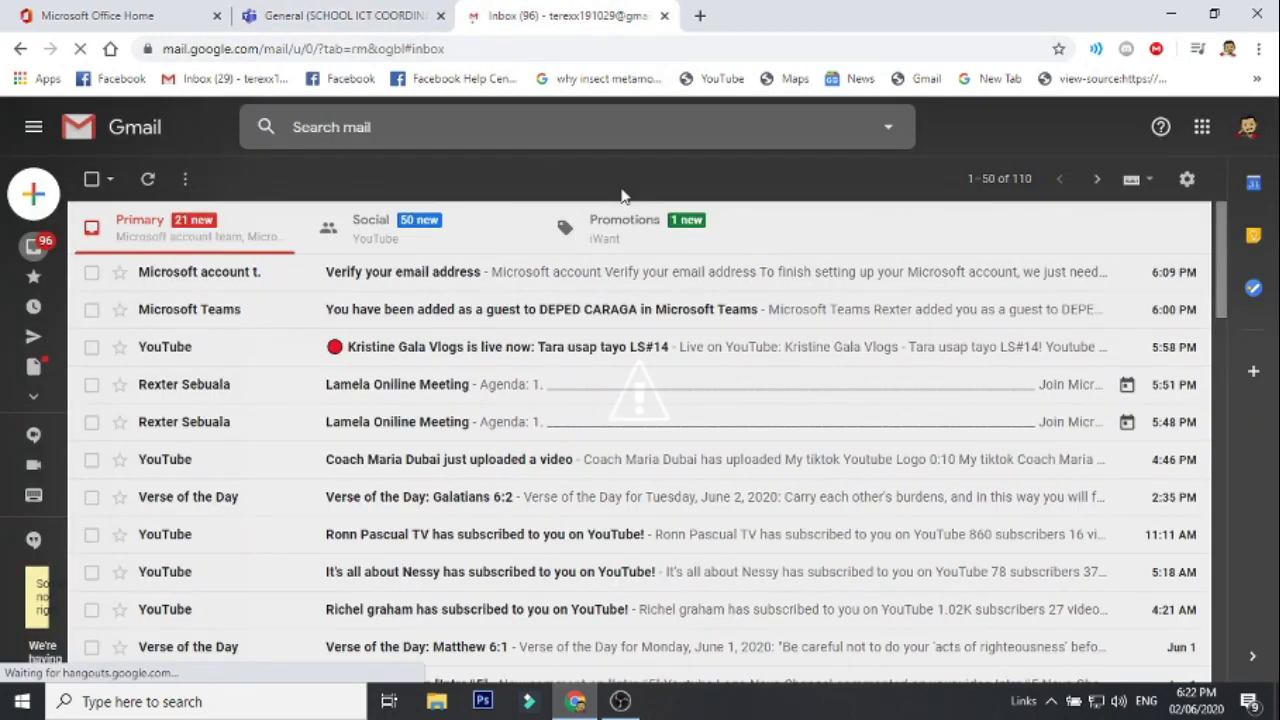
- Close the Gmail inbox tab and reload the blank Teams General channel page
left_click(664, 15)
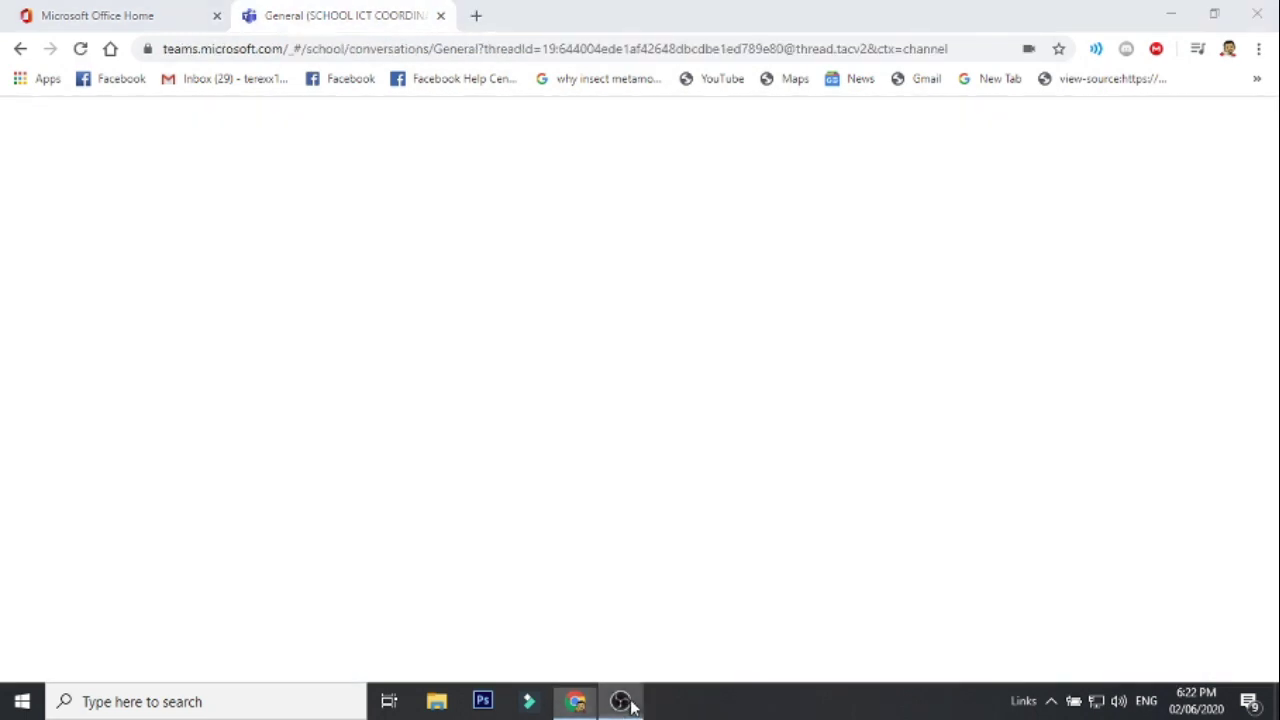
left_click(622, 702)
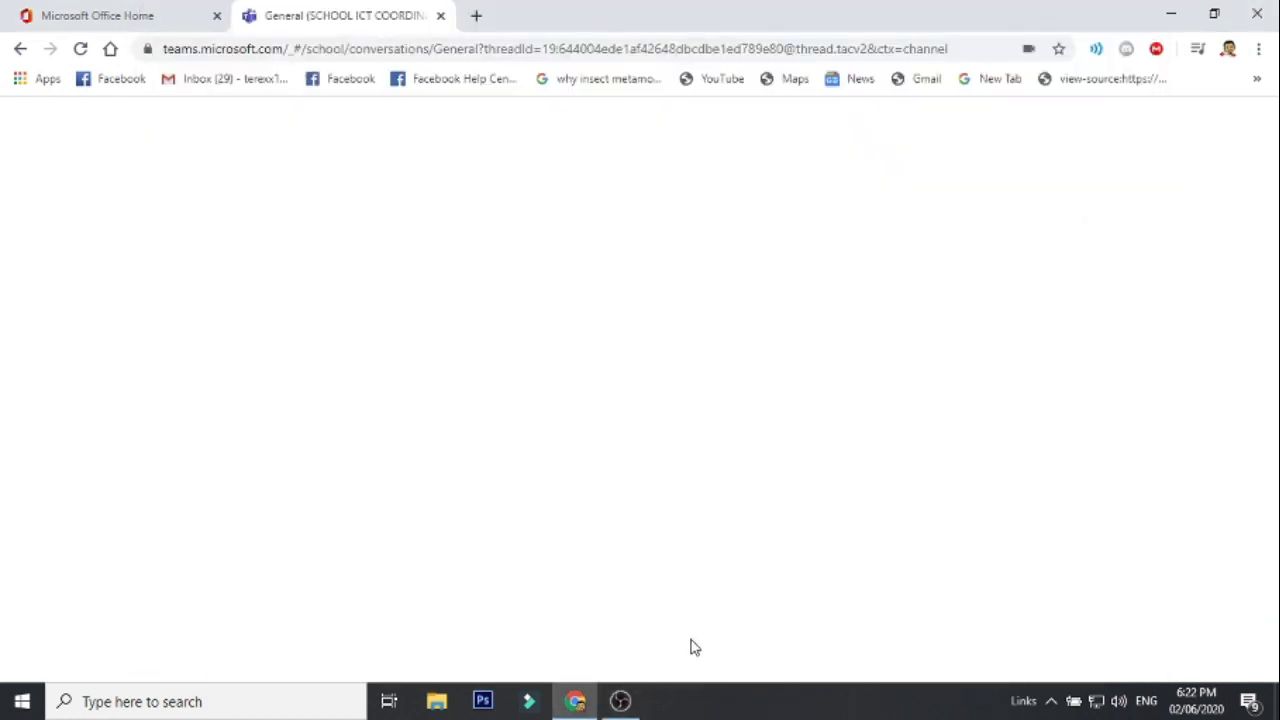
left_click(81, 49)
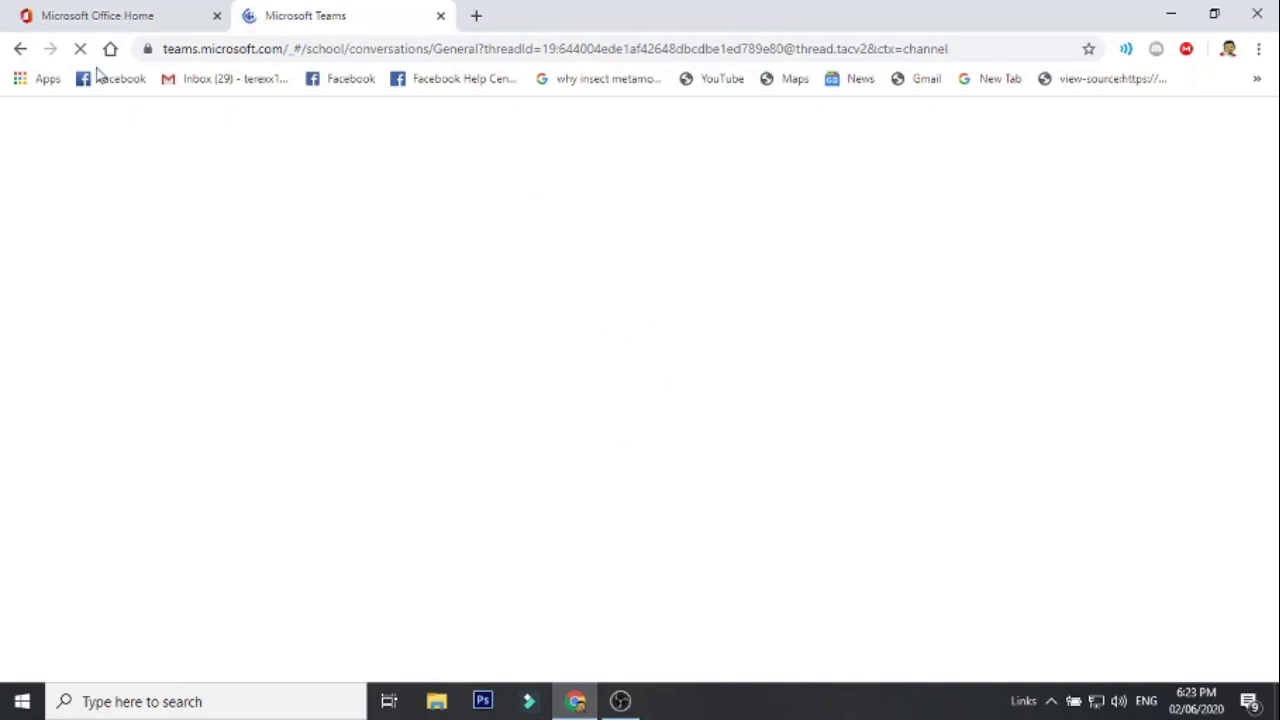
- On the Office Home tab, use Dismiss all on the overdue 6:00–6:30 pm meeting reminder
left_click(118, 18)
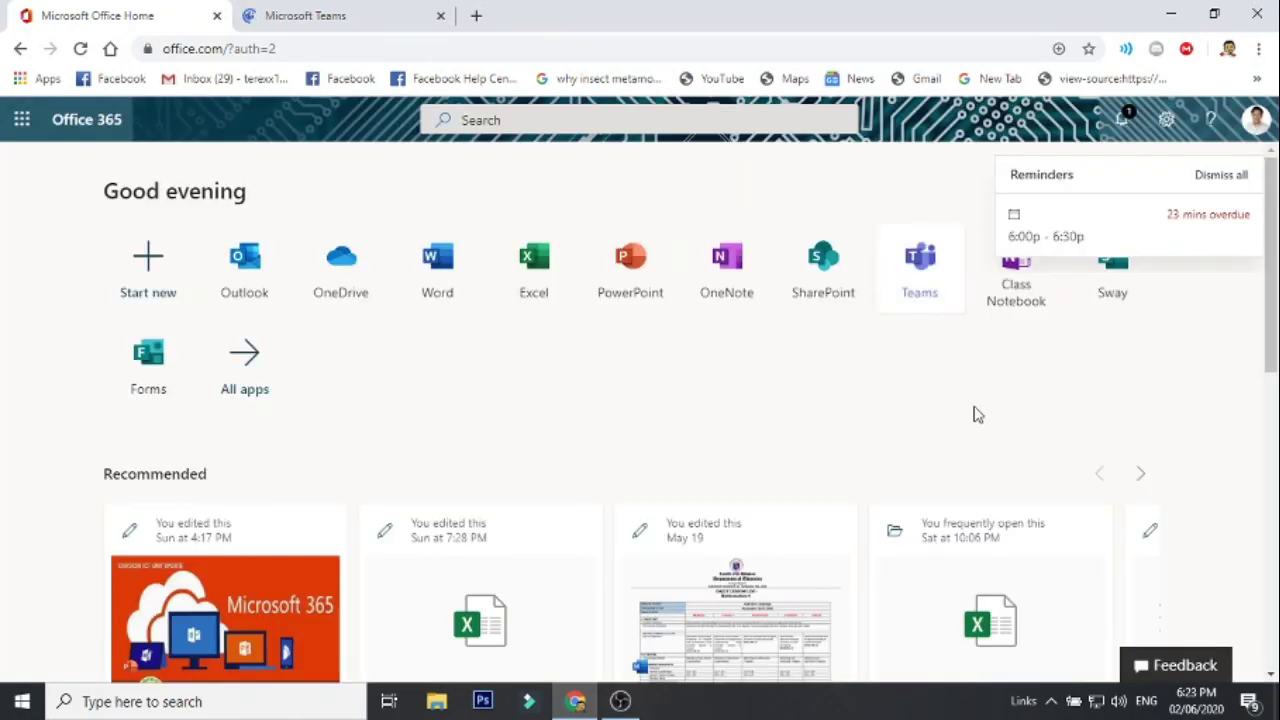
mouse_move(1128, 240)
left_click(1228, 180)
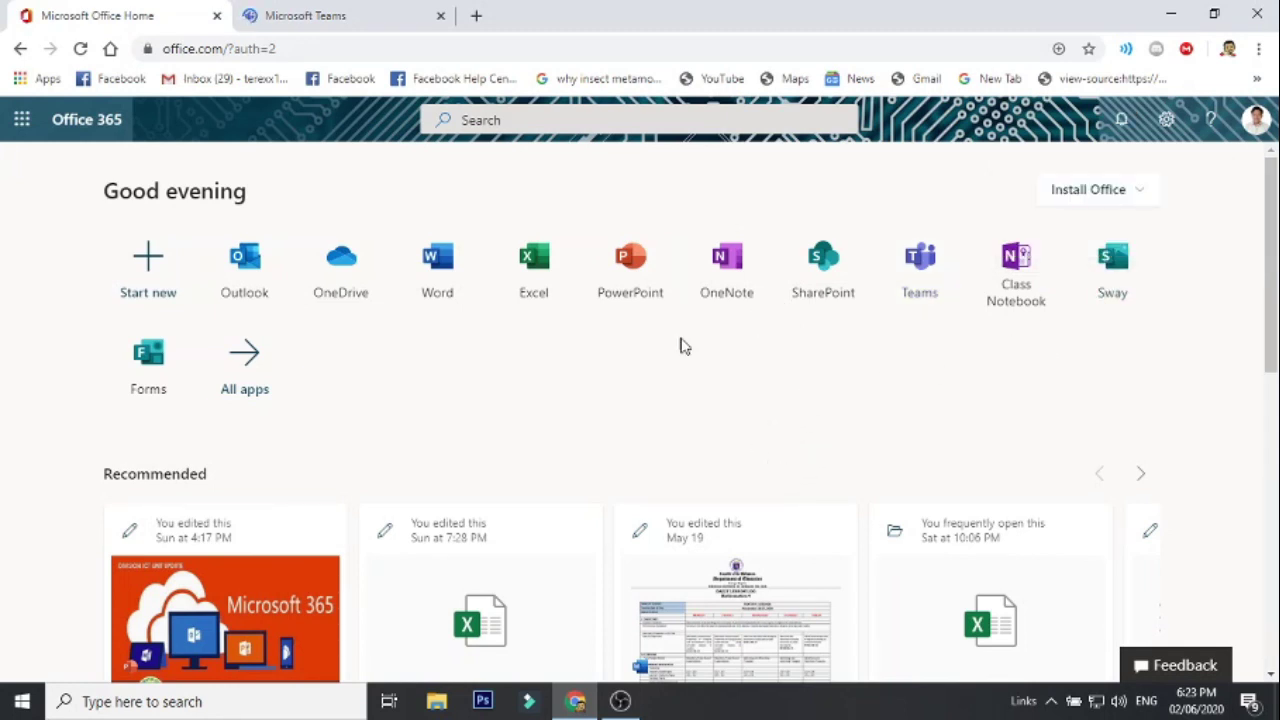